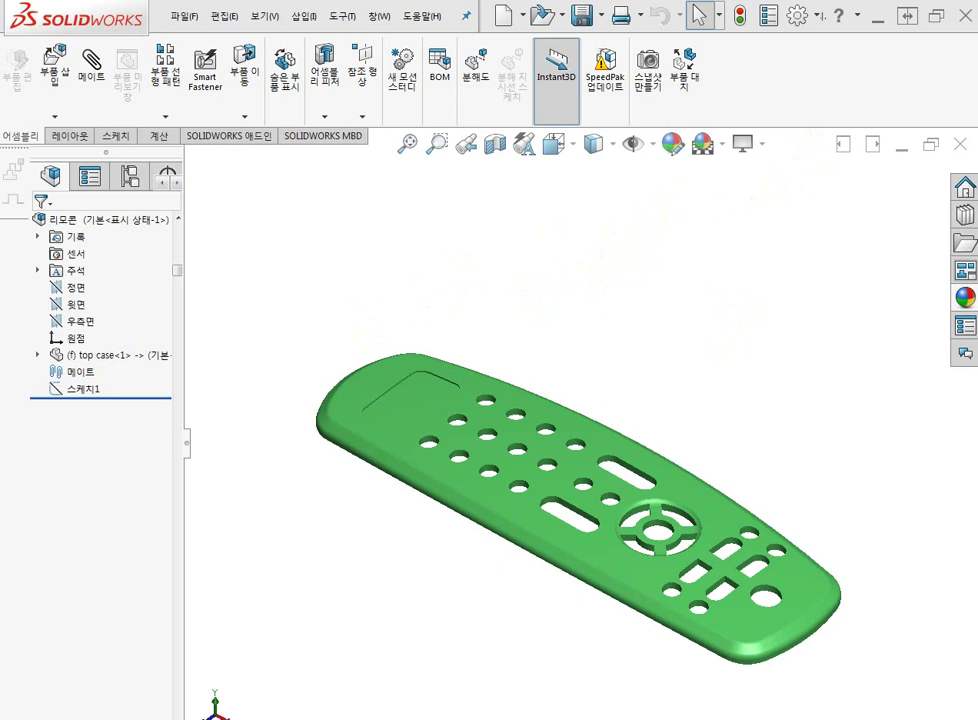
# Bring up the remote control drawing in Windows Photo Viewer and examine the PCB BUTTON views and dimensions up close
pyautogui.moveTo(0, 40)
pyautogui.mouseDown()
pyautogui.moveTo(406, 79)
pyautogui.moveTo(415, 68)
pyautogui.moveTo(421, 90)
pyautogui.mouseUp()
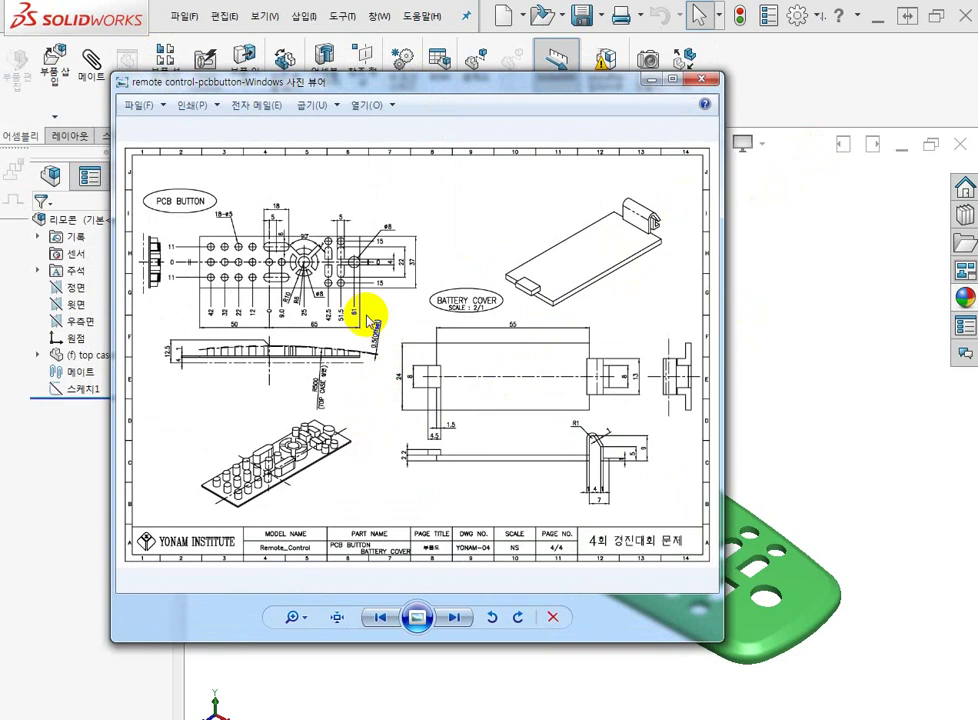
pyautogui.scroll(4, 200, 220)
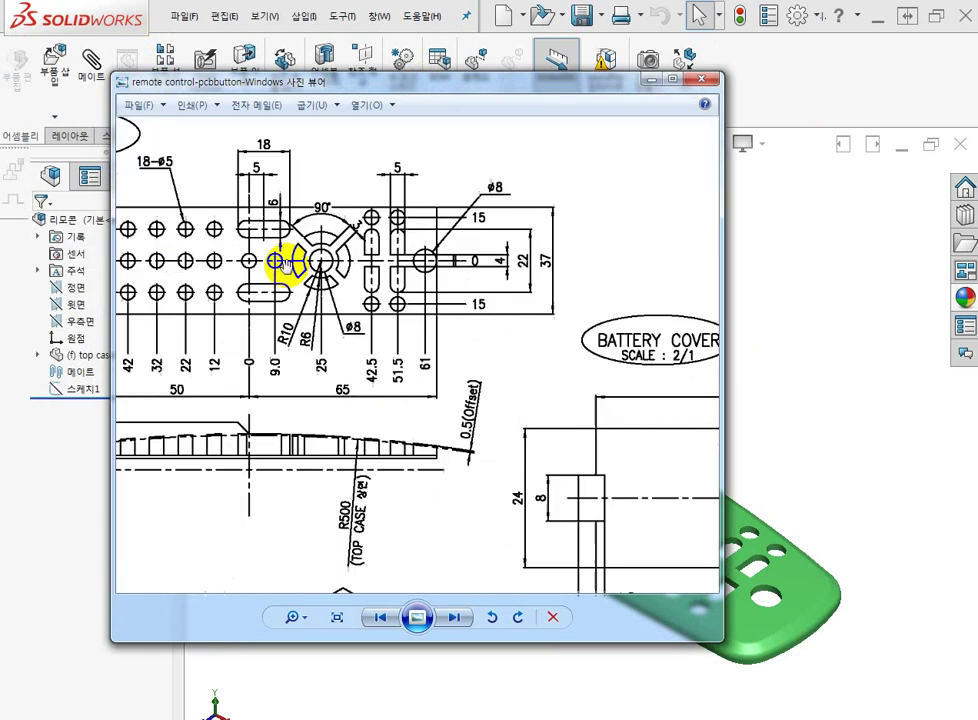
pyautogui.scroll(-1, 490, 380)
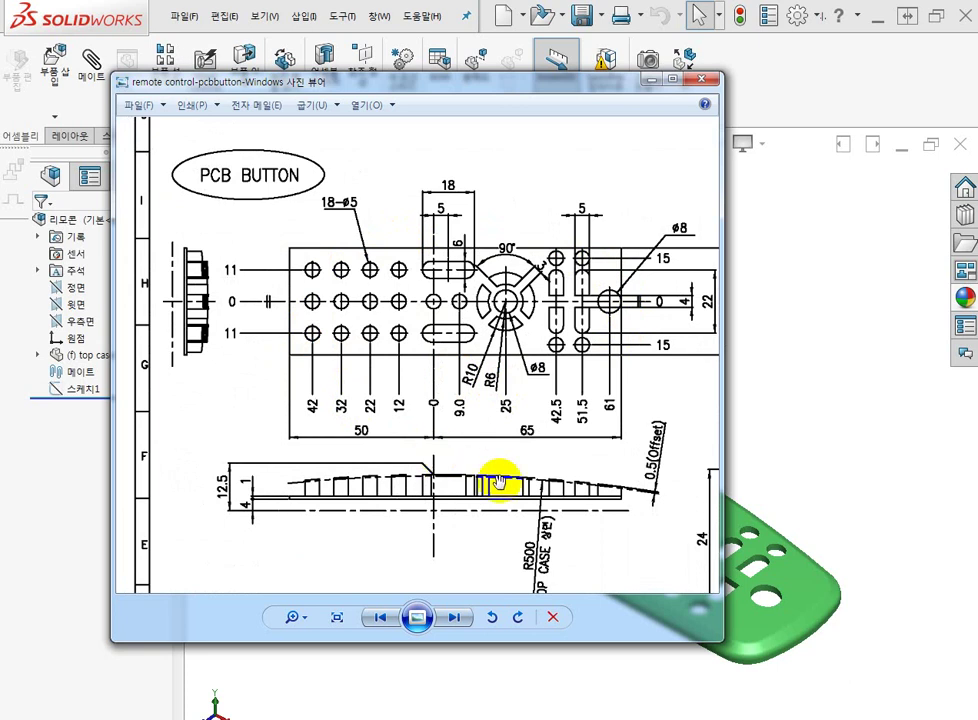
# Arrange the PCB BUTTON drawing and the reduced SOLIDWORKS window side by side, keeping the assembly in front
pyautogui.moveTo(454, 88); pyautogui.dragTo(337, 105)
pyautogui.click(808, 312)
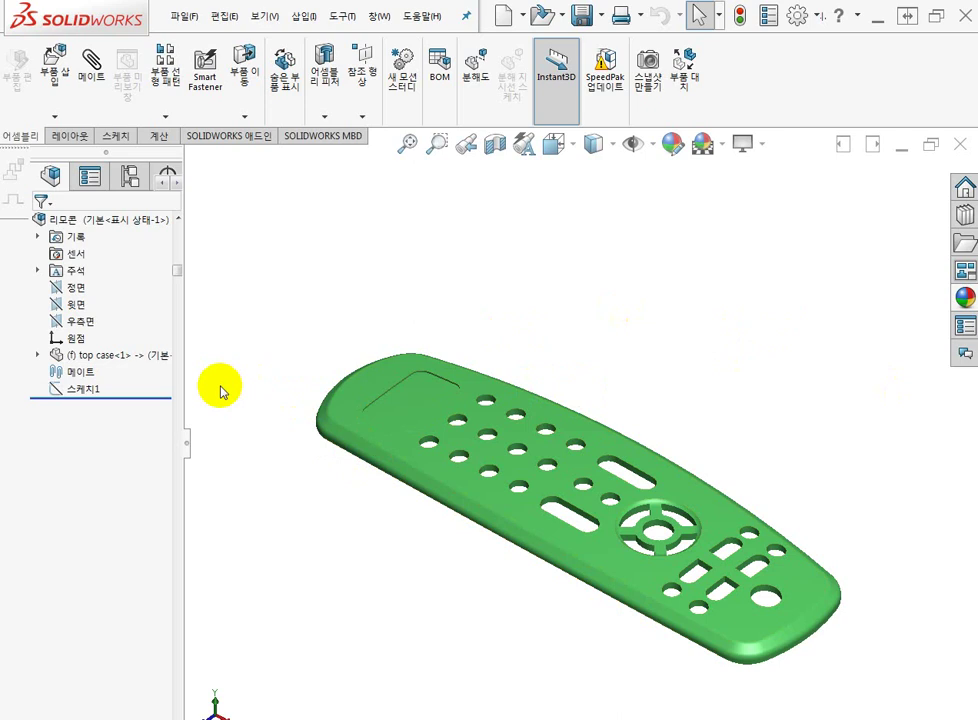
pyautogui.click(934, 17)
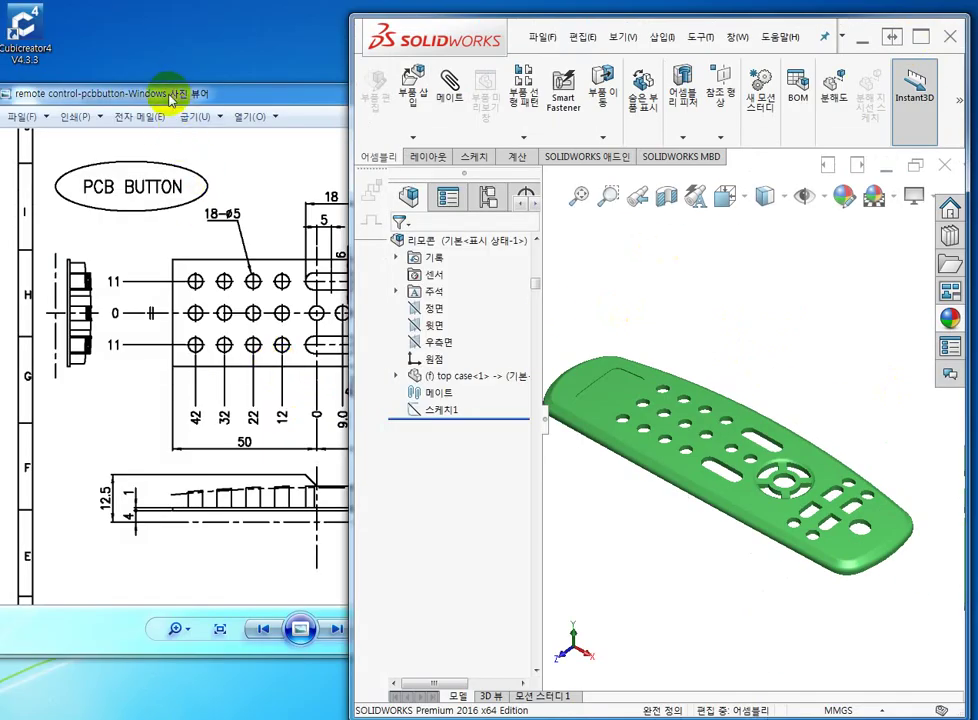
pyautogui.moveTo(172, 99); pyautogui.dragTo(137, 37)
pyautogui.click(757, 372)
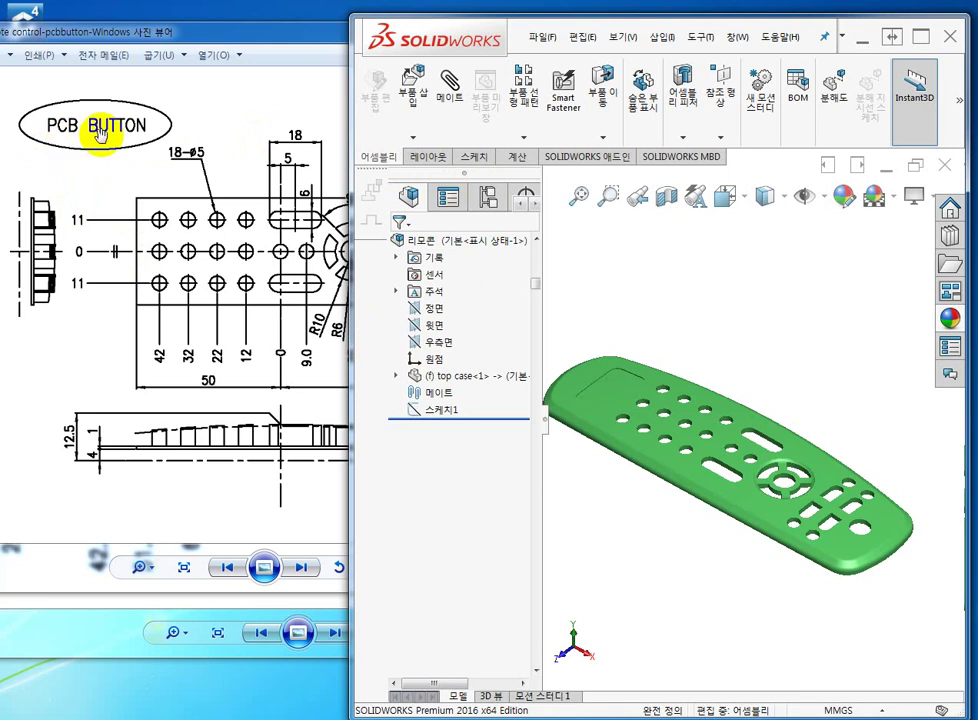
# Insert a new part into the remote control assembly and rename it pcb button
pyautogui.click(413, 138)
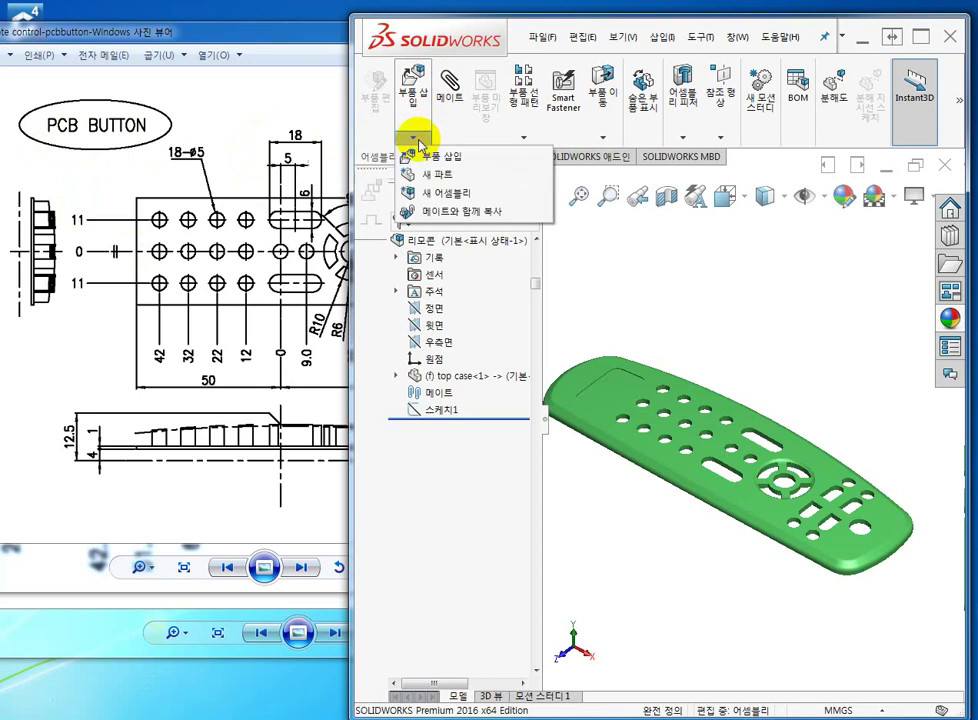
pyautogui.click(466, 177)
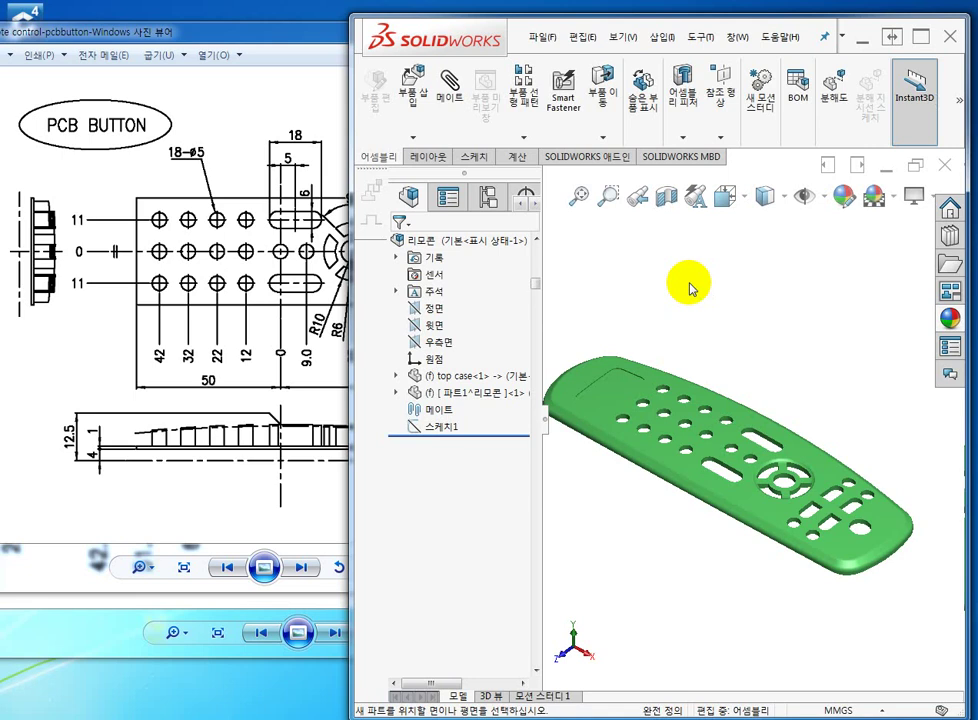
pyautogui.click(465, 396)
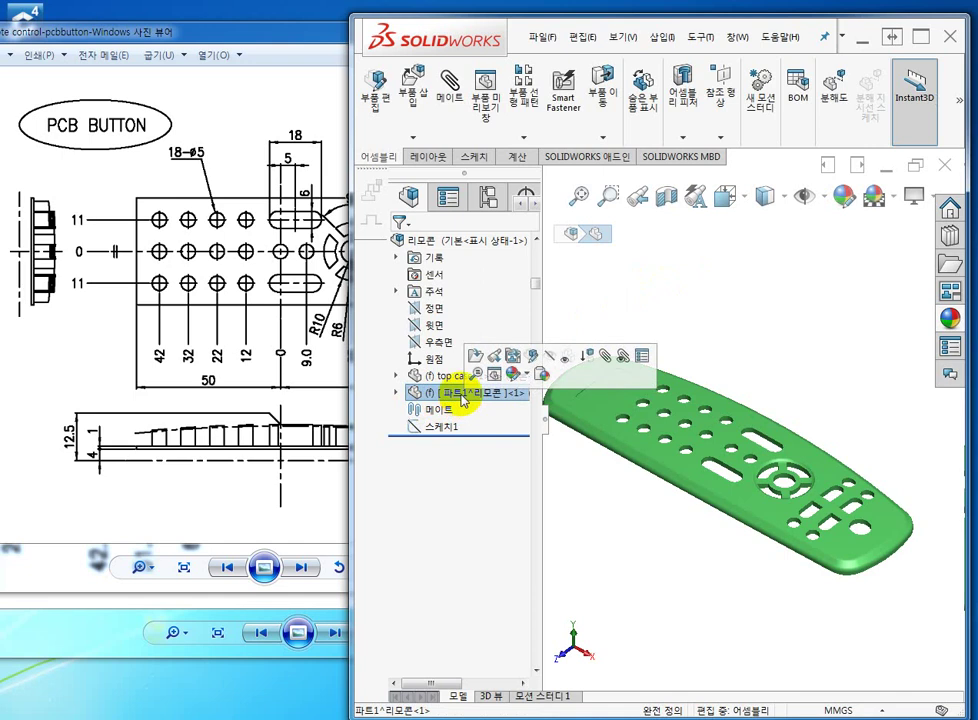
pyautogui.rightClick(463, 399)
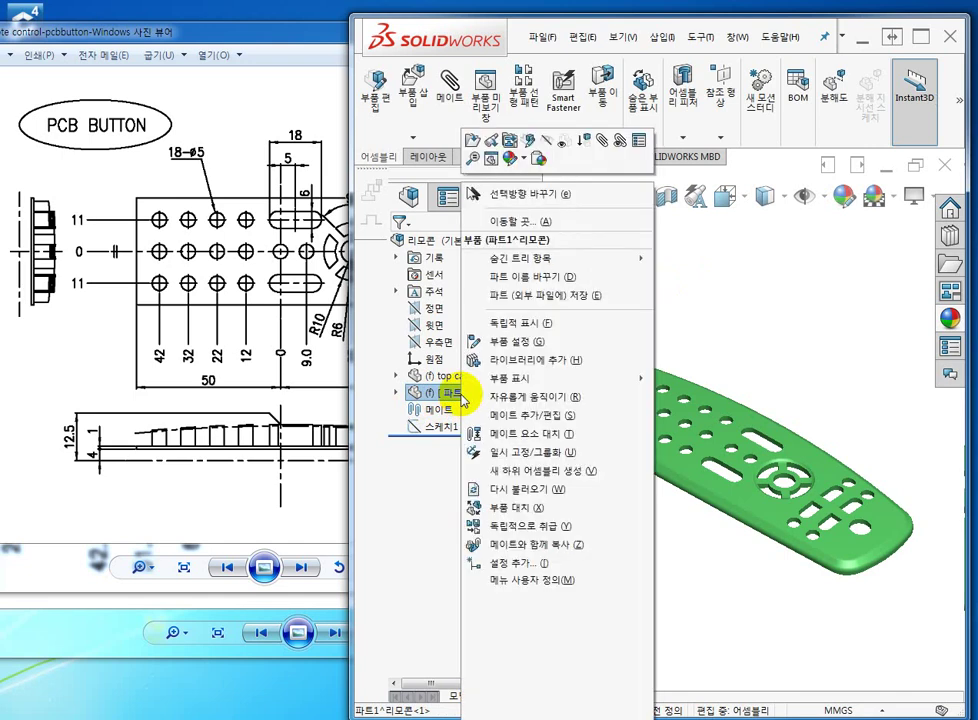
pyautogui.click(530, 280)
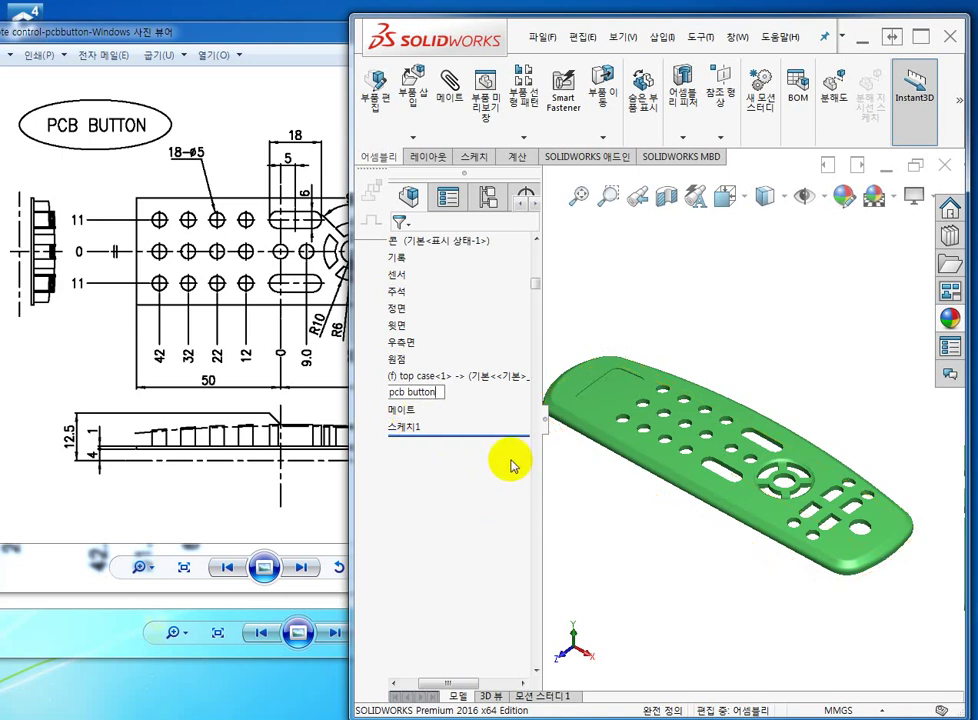
pyautogui.click(571, 341)
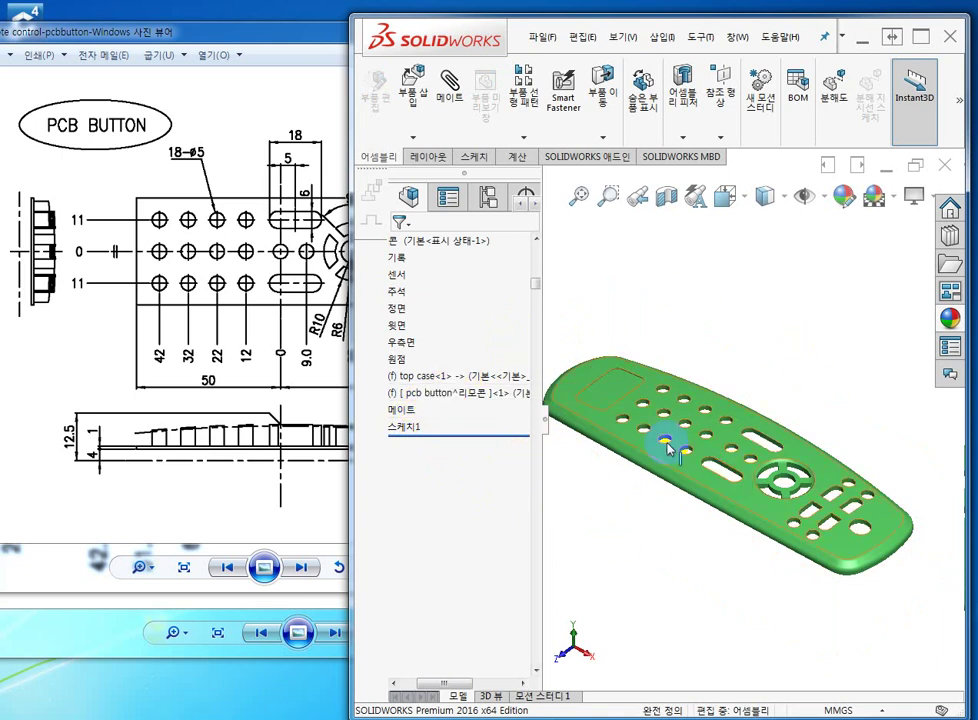
# Hide the top case component in the assembly
pyautogui.click(427, 383)
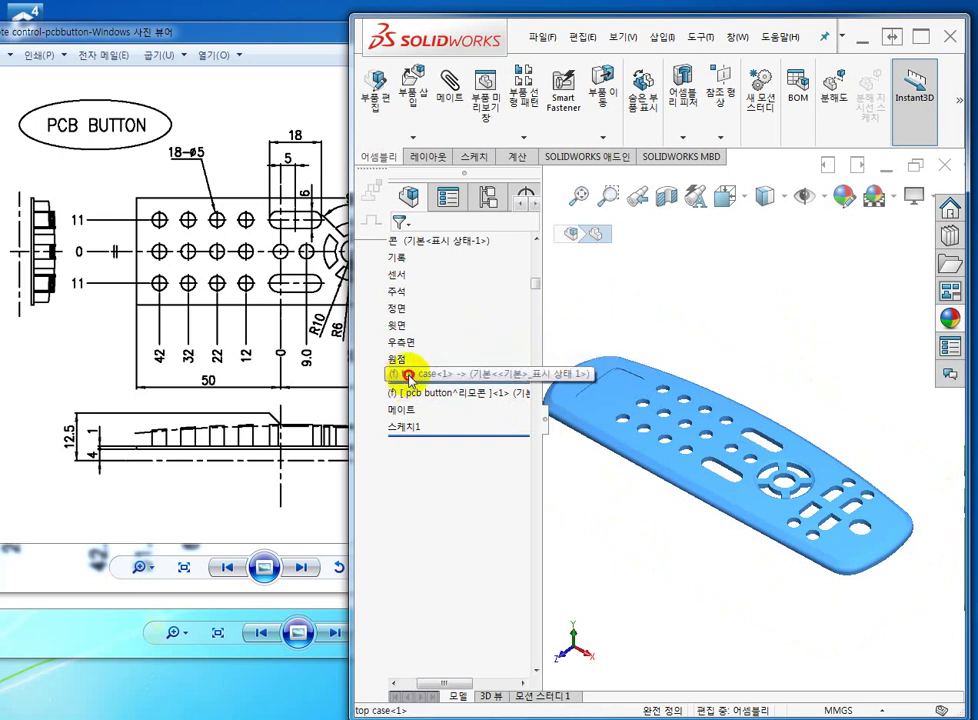
pyautogui.click(407, 381)
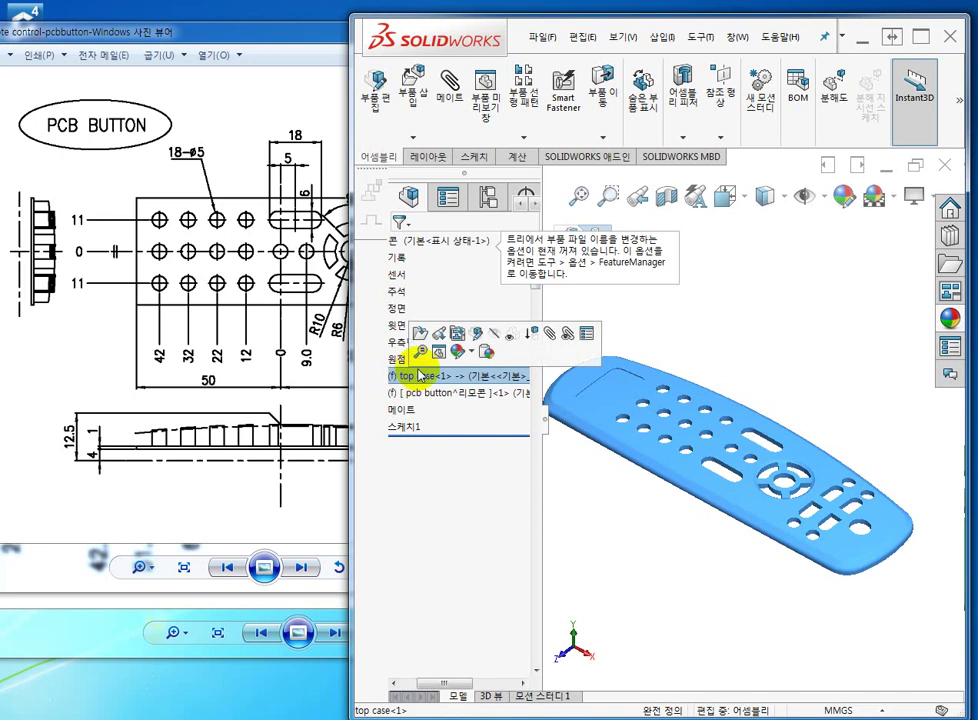
pyautogui.click(493, 334)
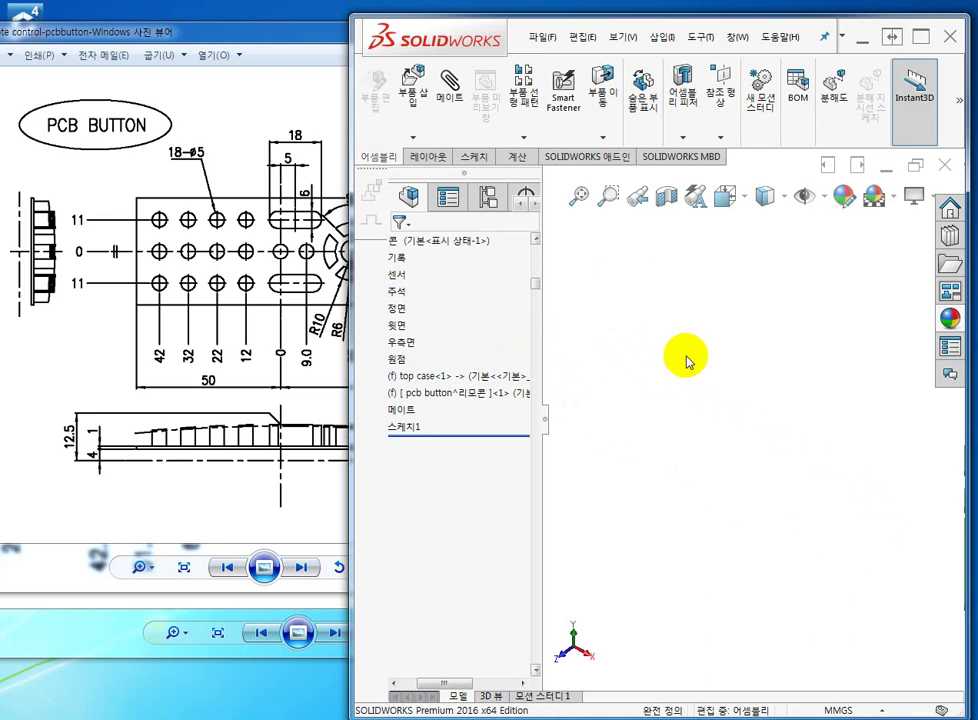
# Edit the pcb button part in the context of the assembly and expand its feature tree
pyautogui.click(433, 398)
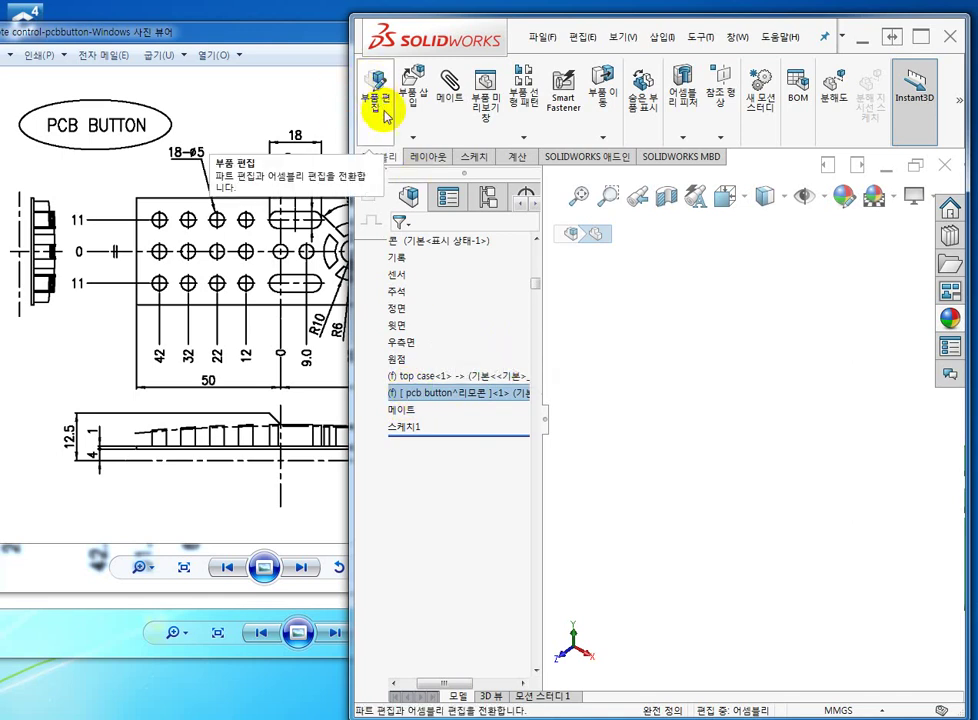
pyautogui.click(380, 95)
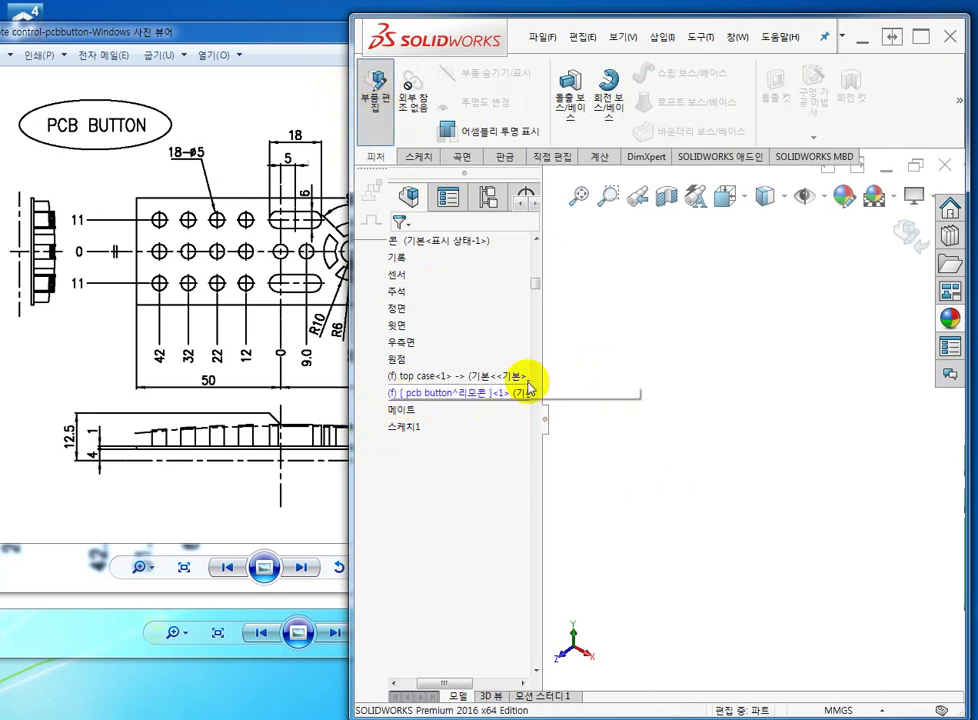
pyautogui.click(400, 397)
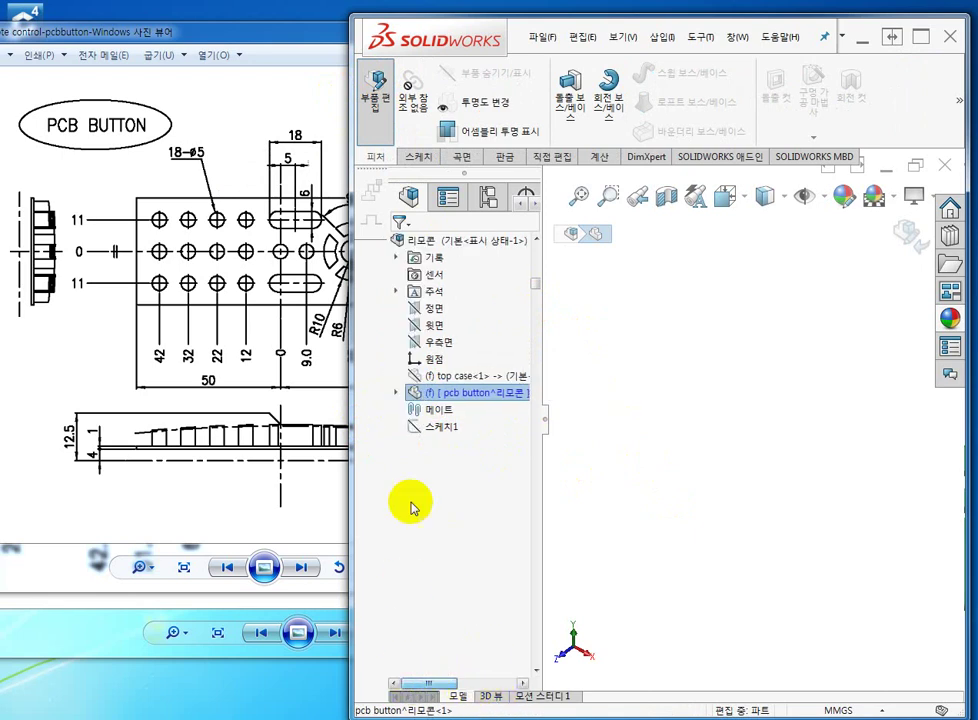
pyautogui.click(396, 394)
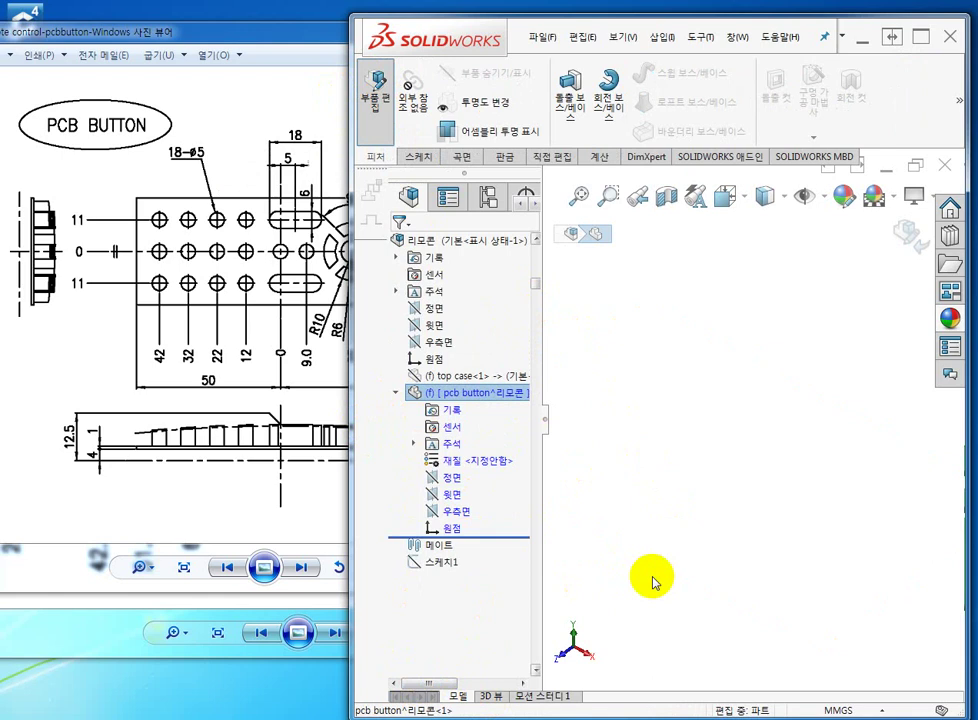
# Check the plate outline in the drawing and start a sketch on the pcb button part's top plane (윗면)
pyautogui.click(131, 396)
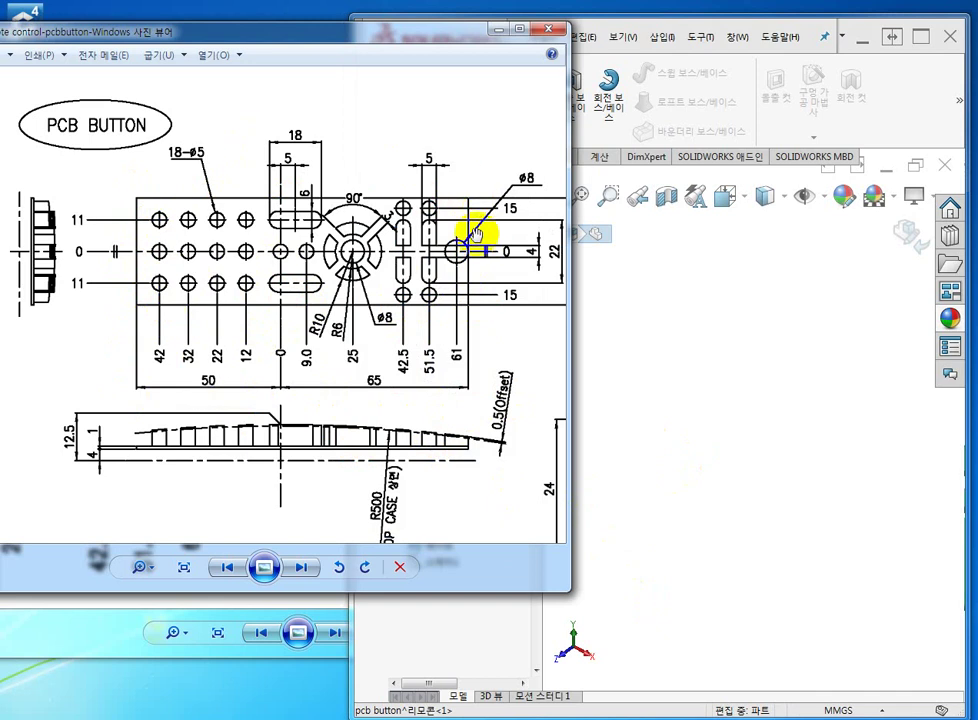
pyautogui.click(703, 361)
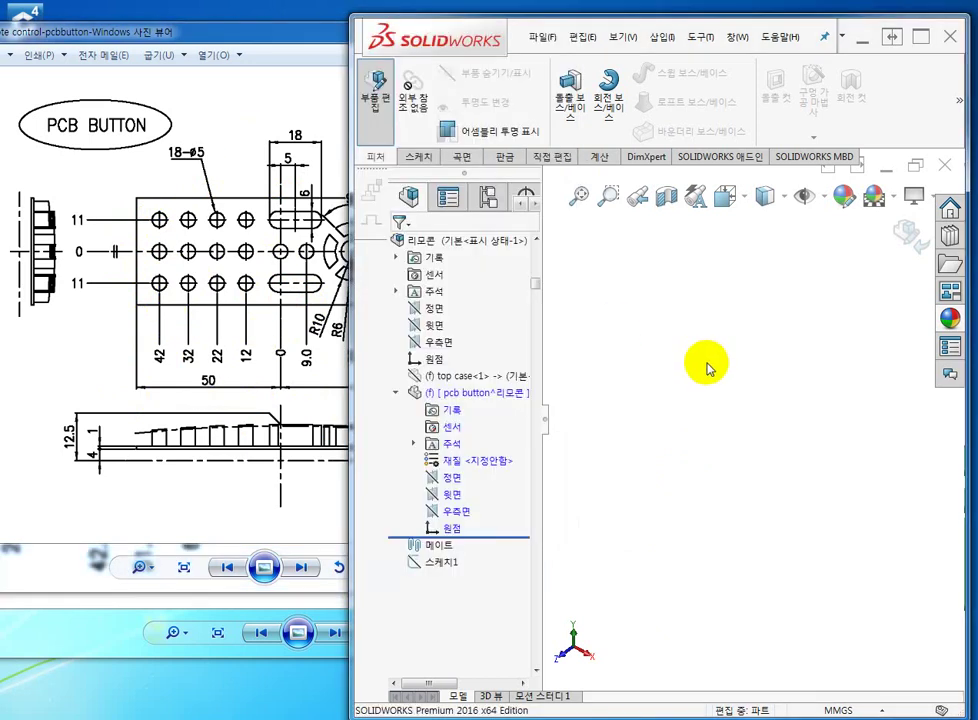
pyautogui.click(447, 497)
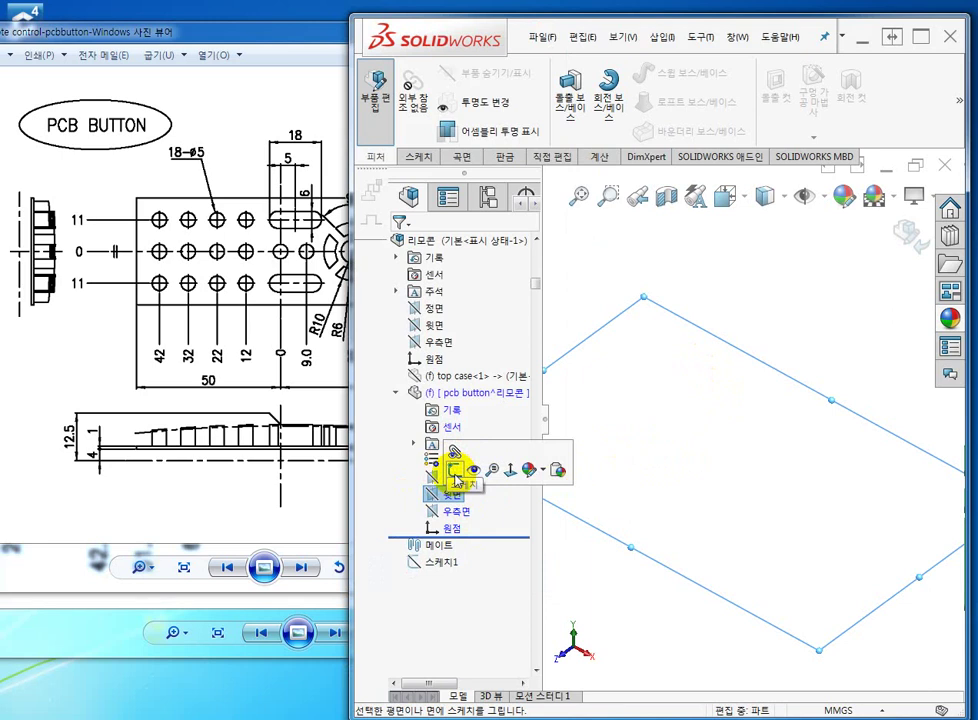
pyautogui.click(455, 472)
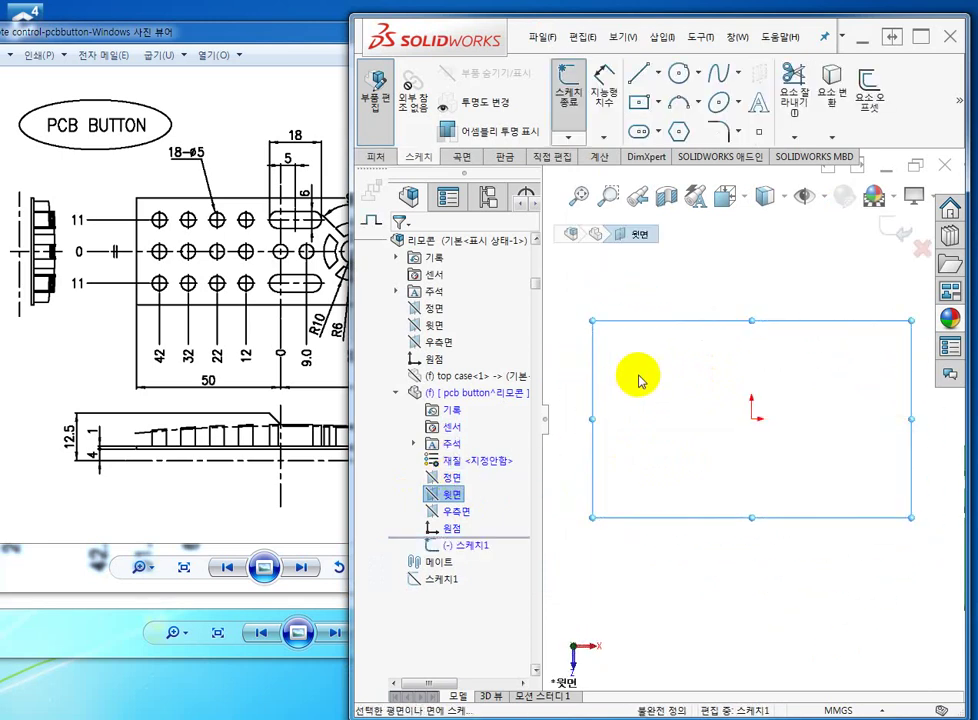
pyautogui.click(700, 392)
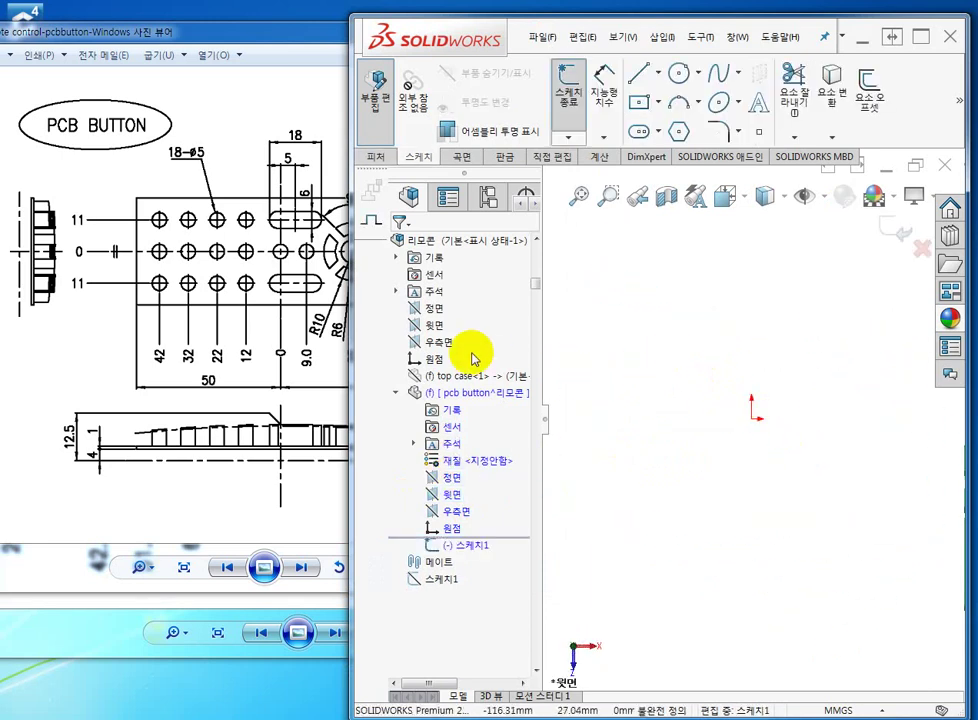
# Sketch a center rectangle about 76 mm high, centred level with the origin and about 21 mm to its left
pyautogui.click(88, 350)
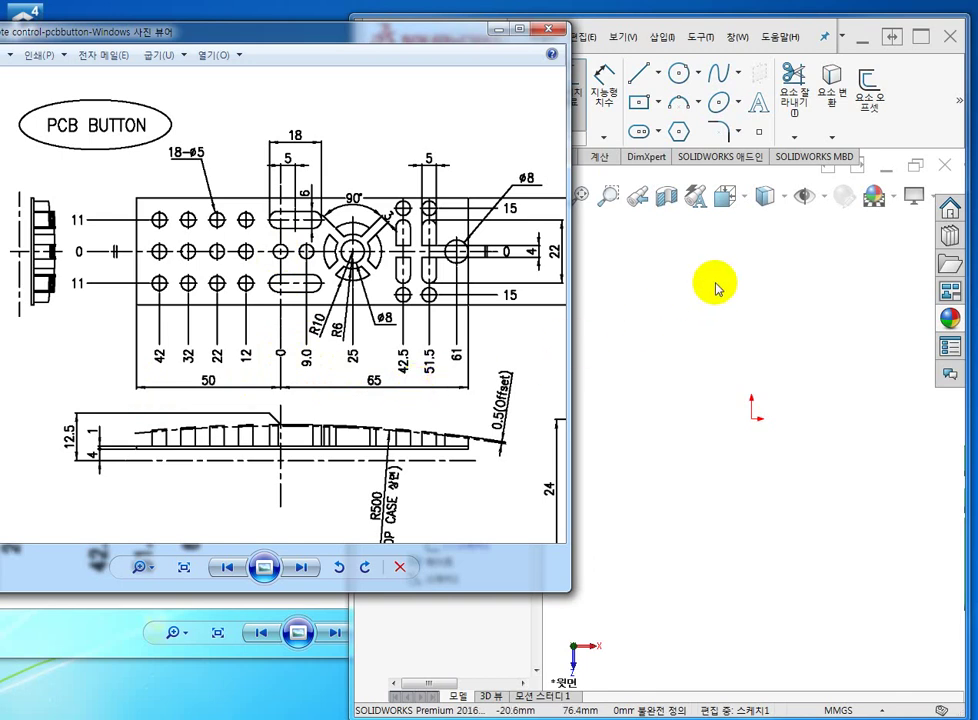
pyautogui.click(640, 103)
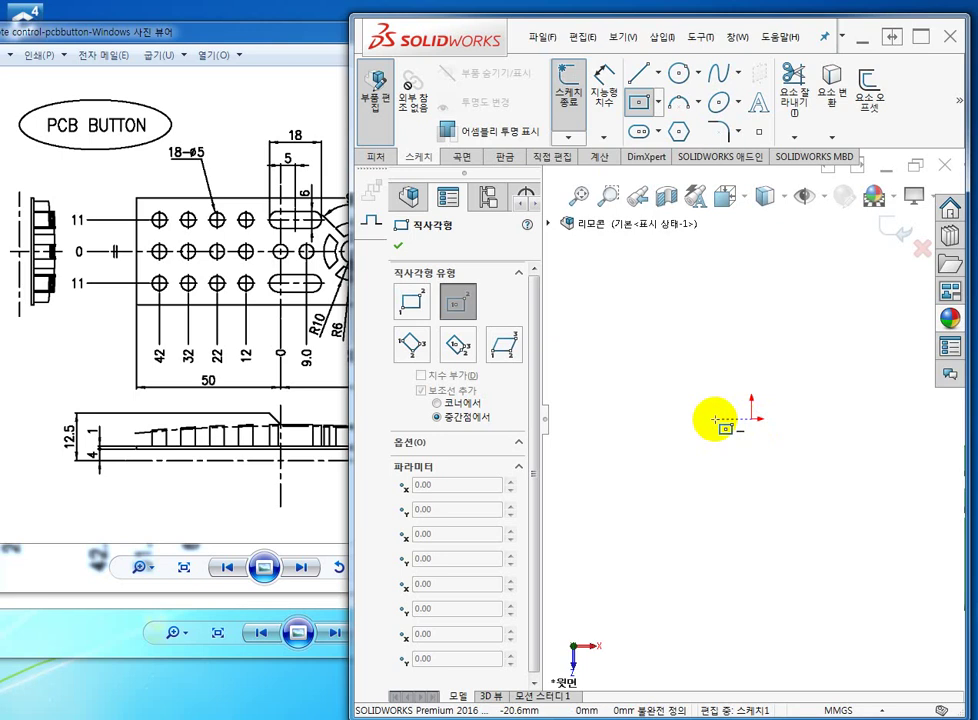
pyautogui.click(714, 418)
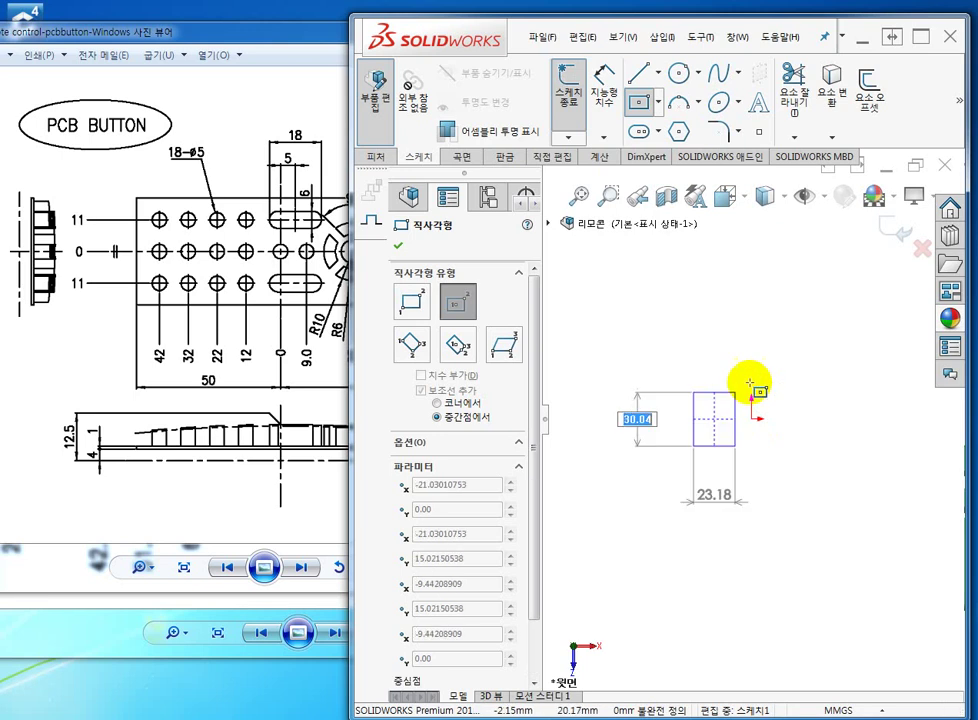
pyautogui.click(837, 351)
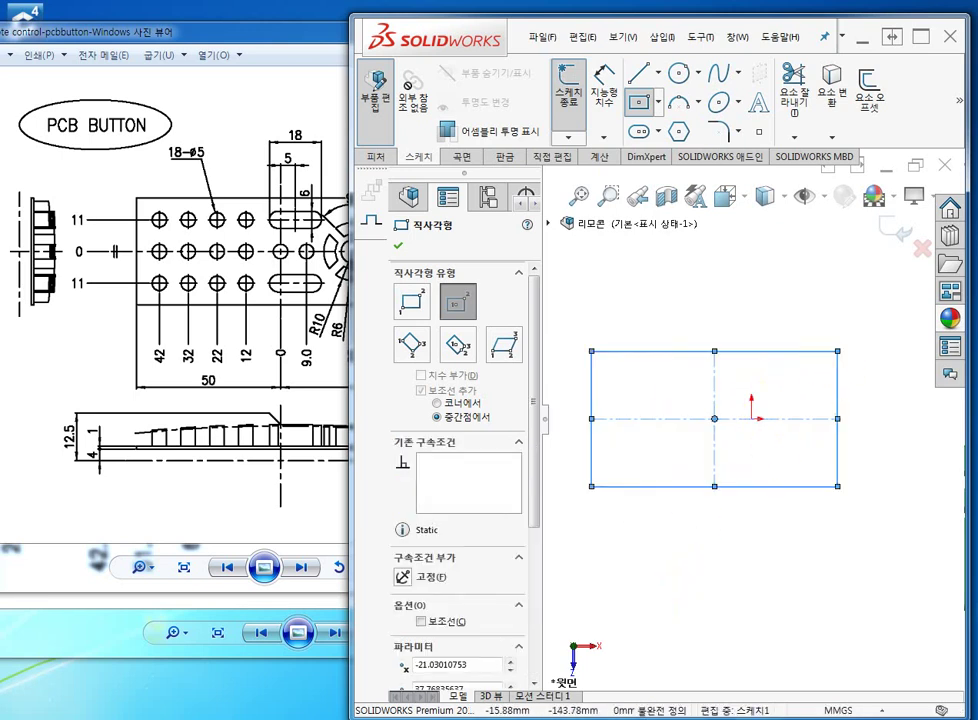
pyautogui.press('Escape')
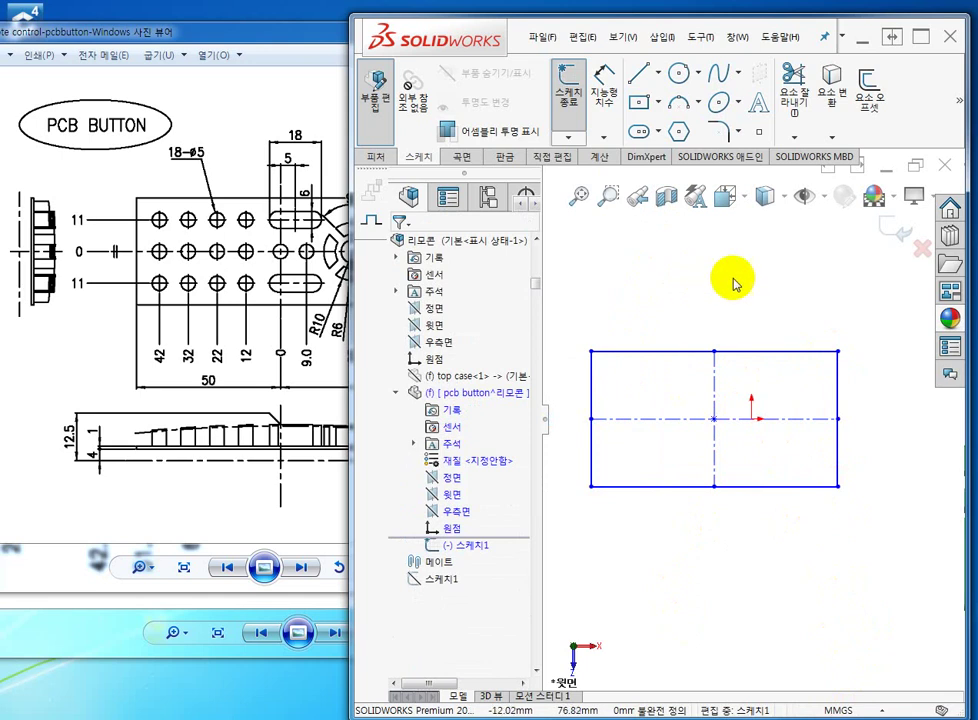
# Dimension the horizontal distance from the rectangle's left edge to the origin as 50 mm
pyautogui.click(604, 76)
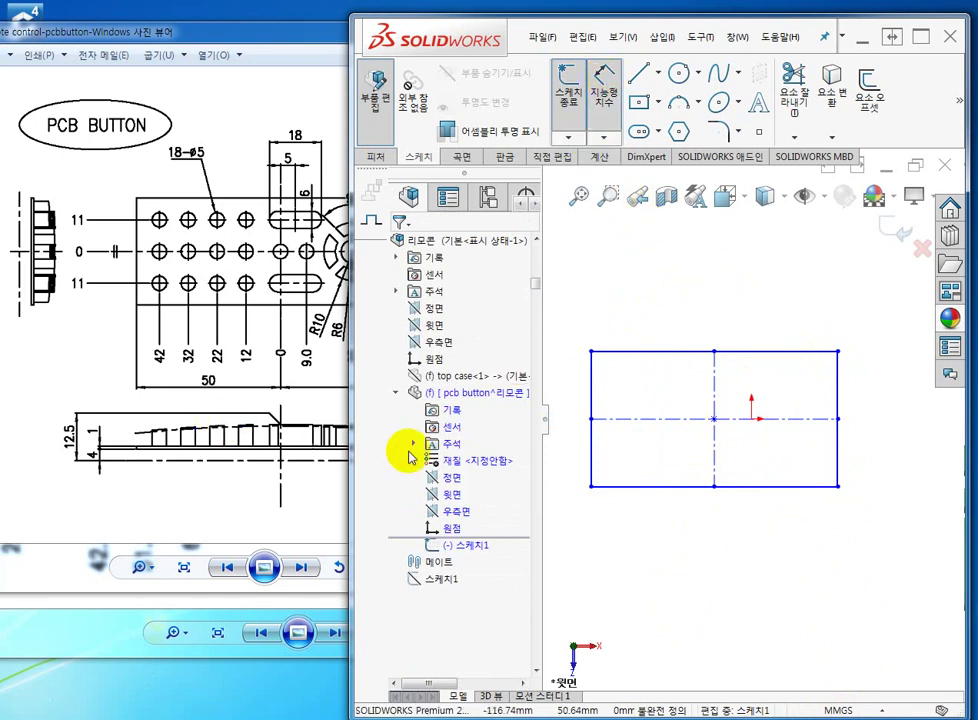
pyautogui.click(591, 451)
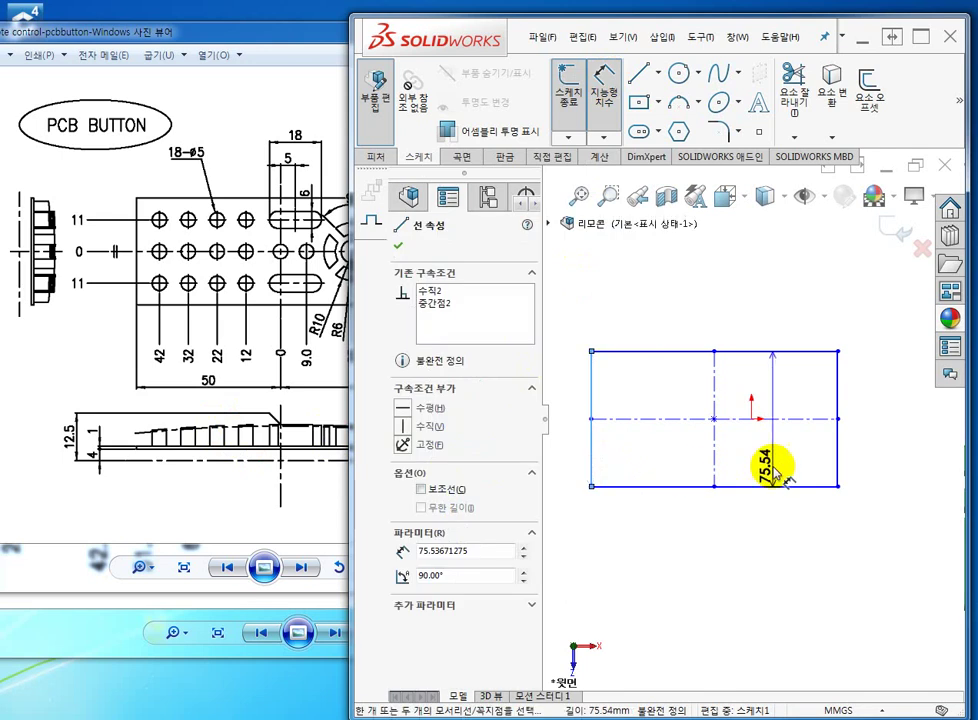
pyautogui.press('Escape')
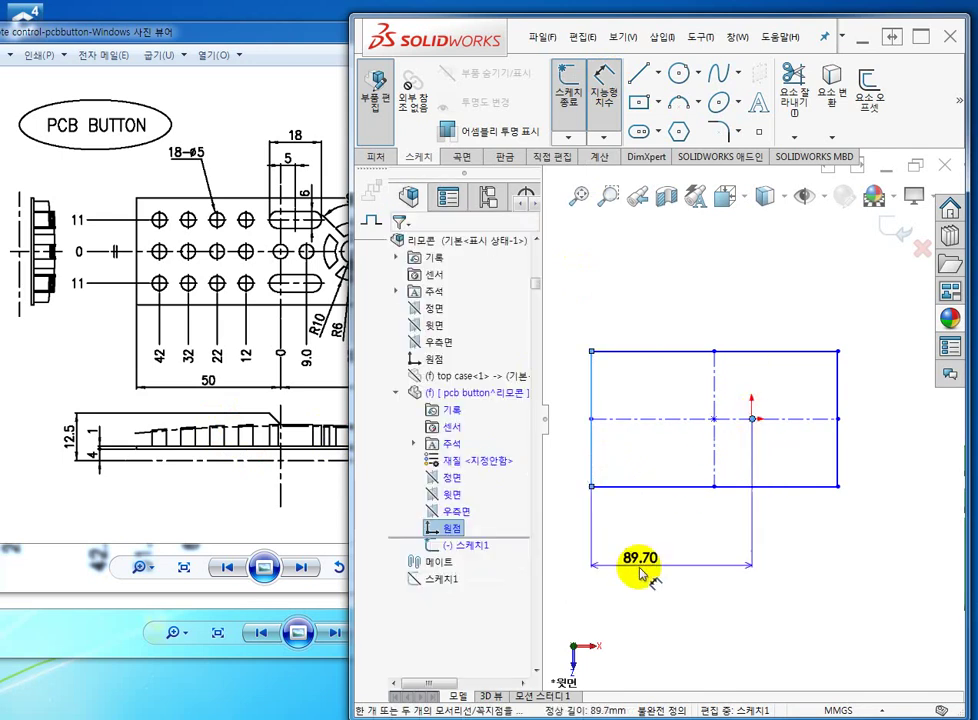
pyautogui.click(665, 572)
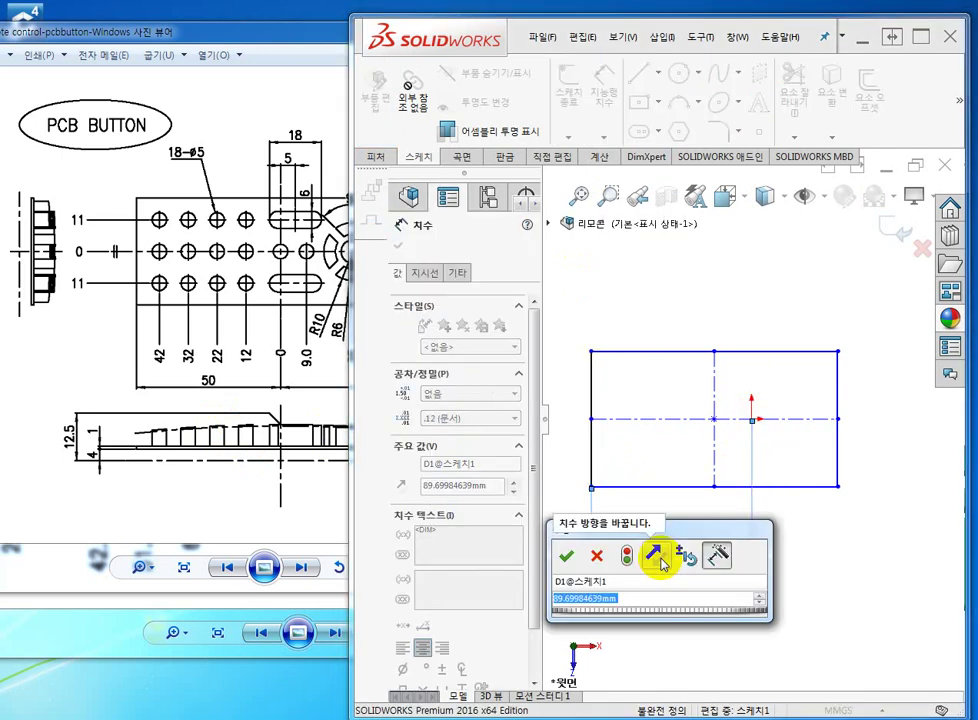
pyautogui.write('5')
pyautogui.press('Return')
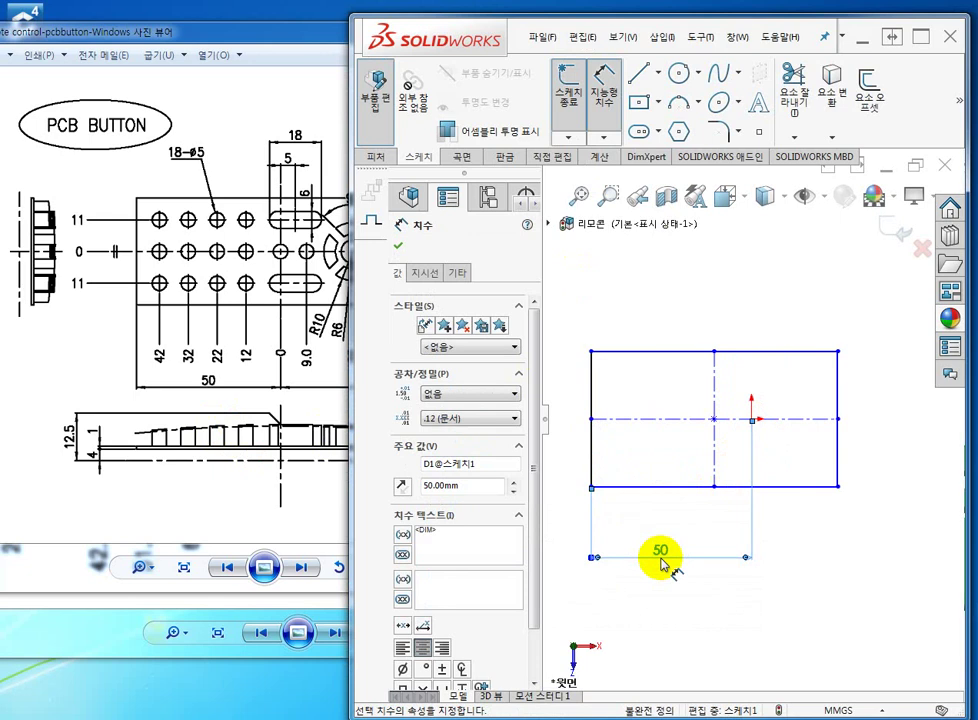
pyautogui.click(867, 527)
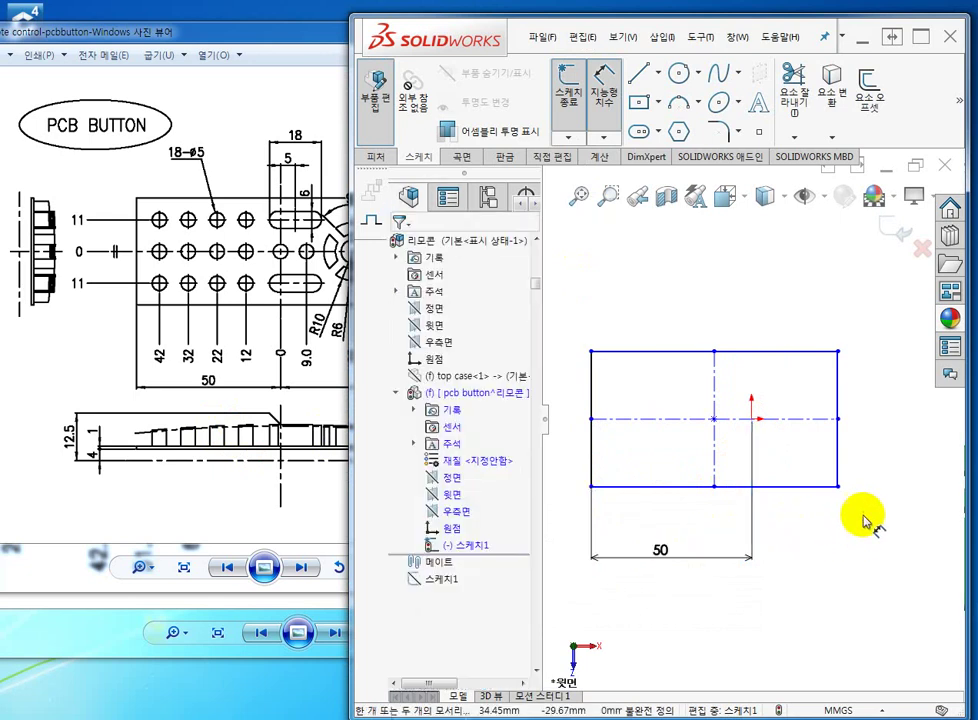
# Dimension the horizontal distance from the origin to the rectangle's right edge as 654 mm
pyautogui.click(753, 420)
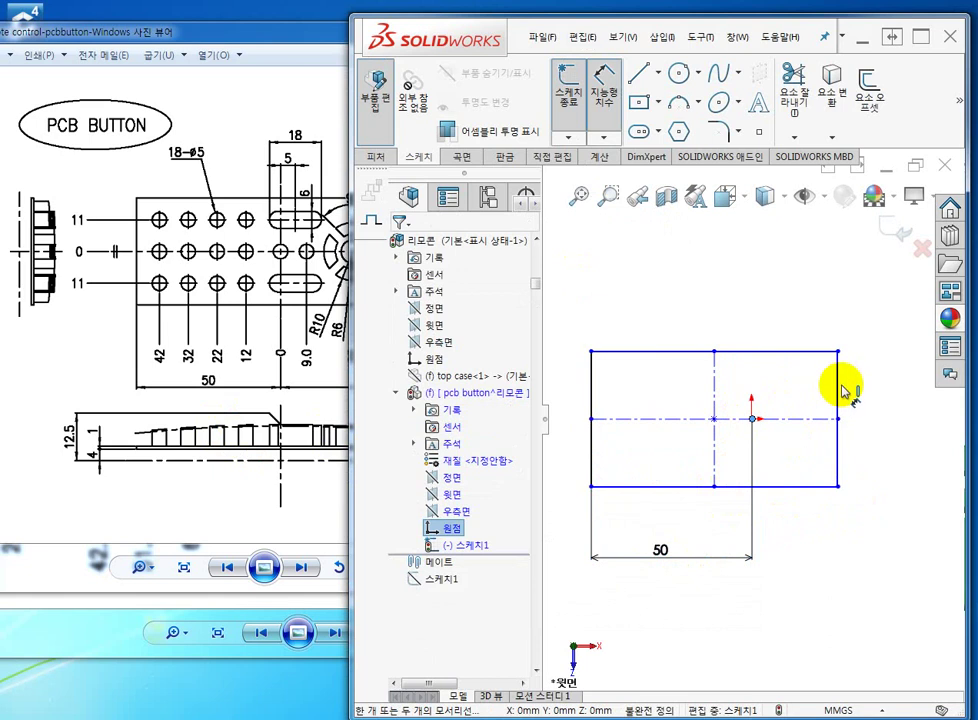
pyautogui.click(836, 395)
pyautogui.click(810, 560)
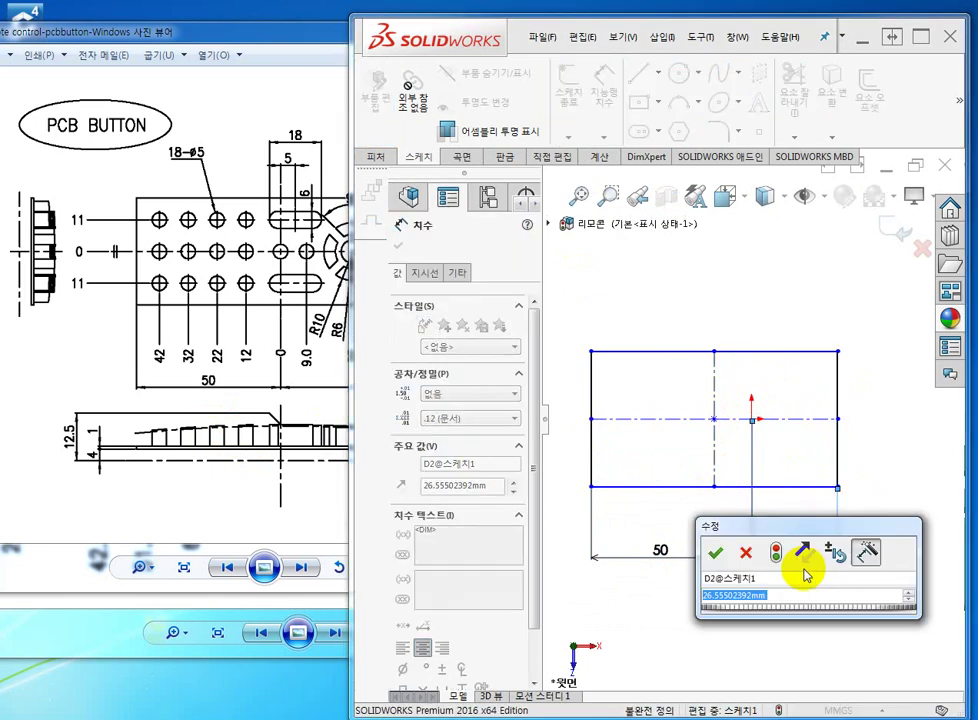
pyautogui.write('654')
pyautogui.press('Return')
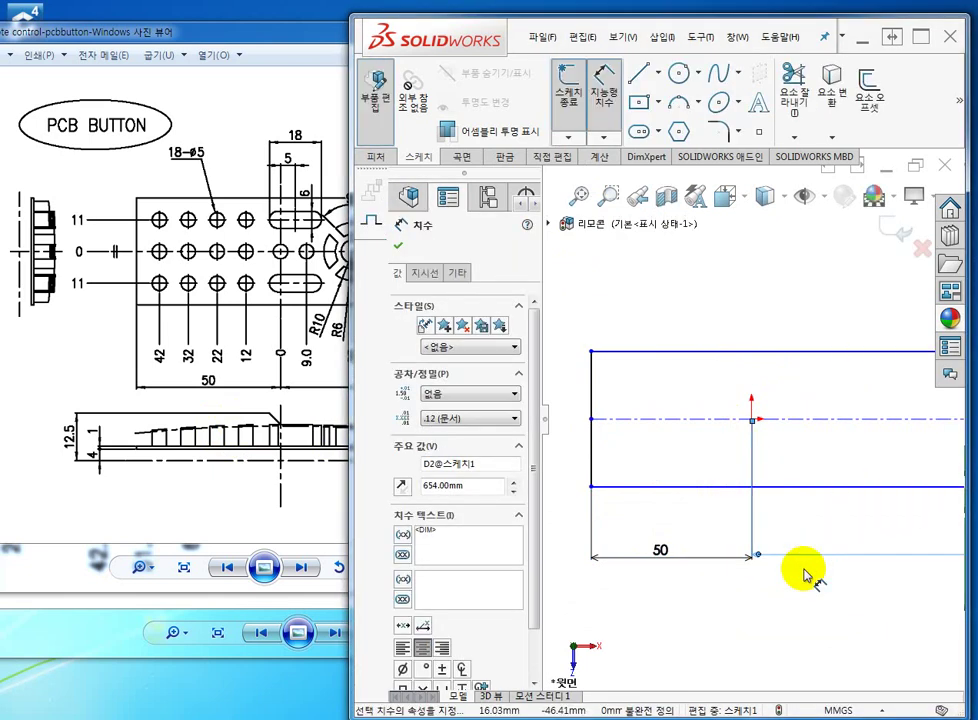
# Undo the 654 mm value and set the distance from the origin to the rectangle's right edge to 65 mm
pyautogui.scroll(5, 810, 570)
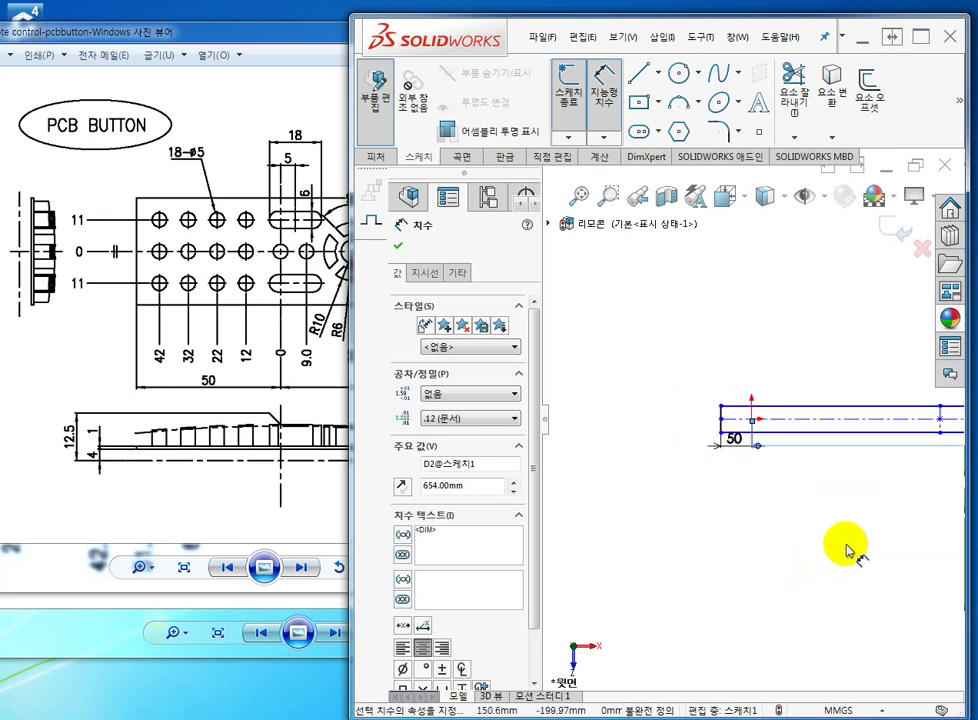
pyautogui.scroll(-3, 850, 545)
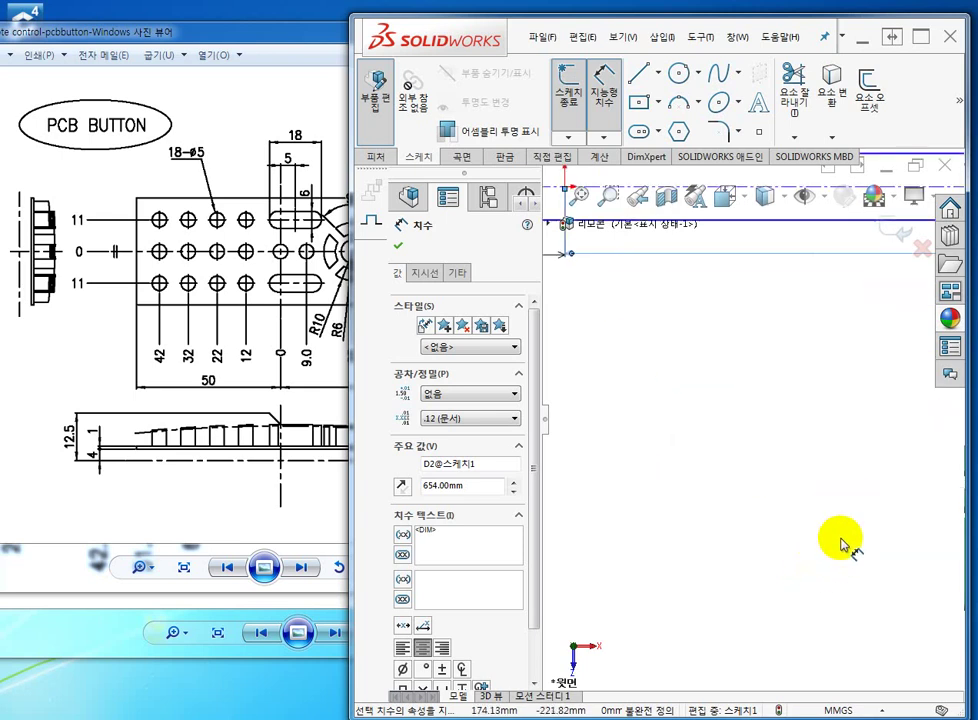
pyautogui.click(840, 540)
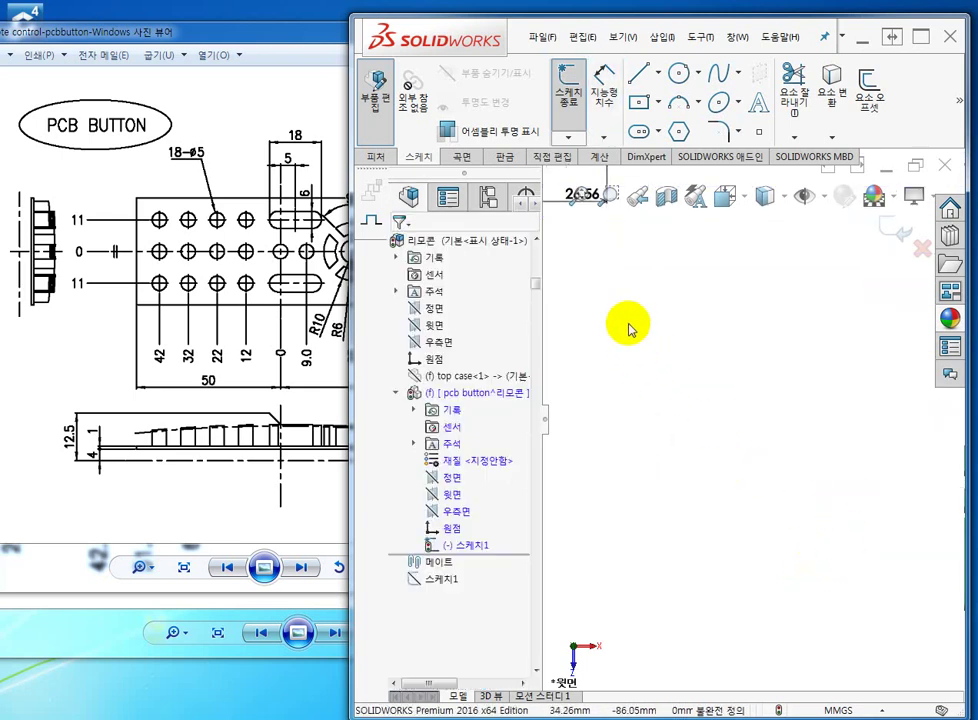
pyautogui.scroll(5, 630, 328)
pyautogui.scroll(-2, 697, 380)
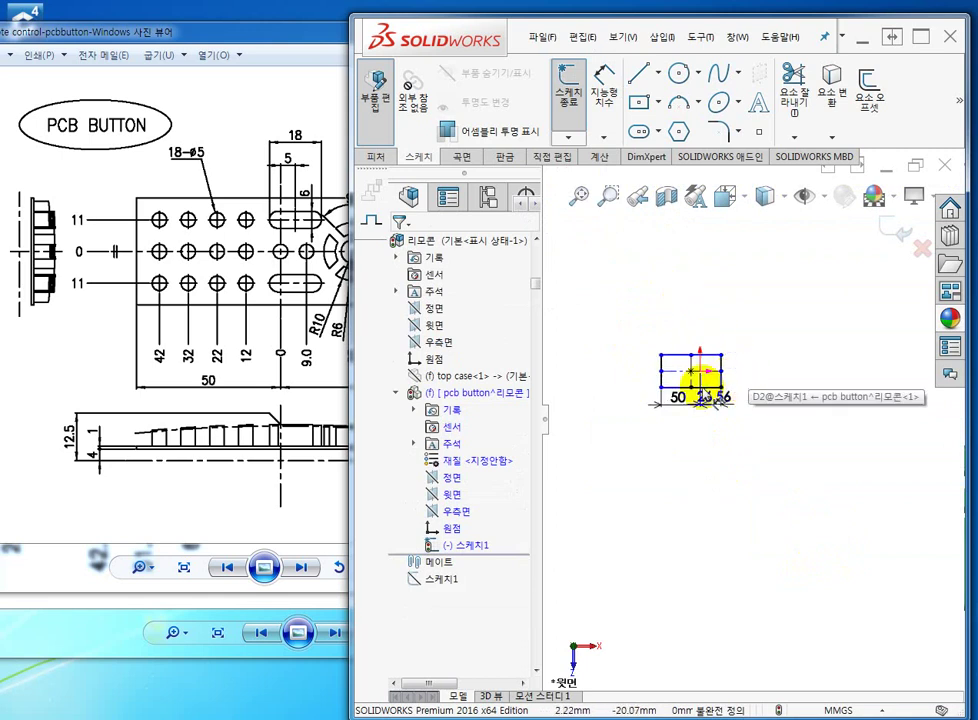
pyautogui.scroll(-3, 705, 395)
pyautogui.doubleClick(770, 443)
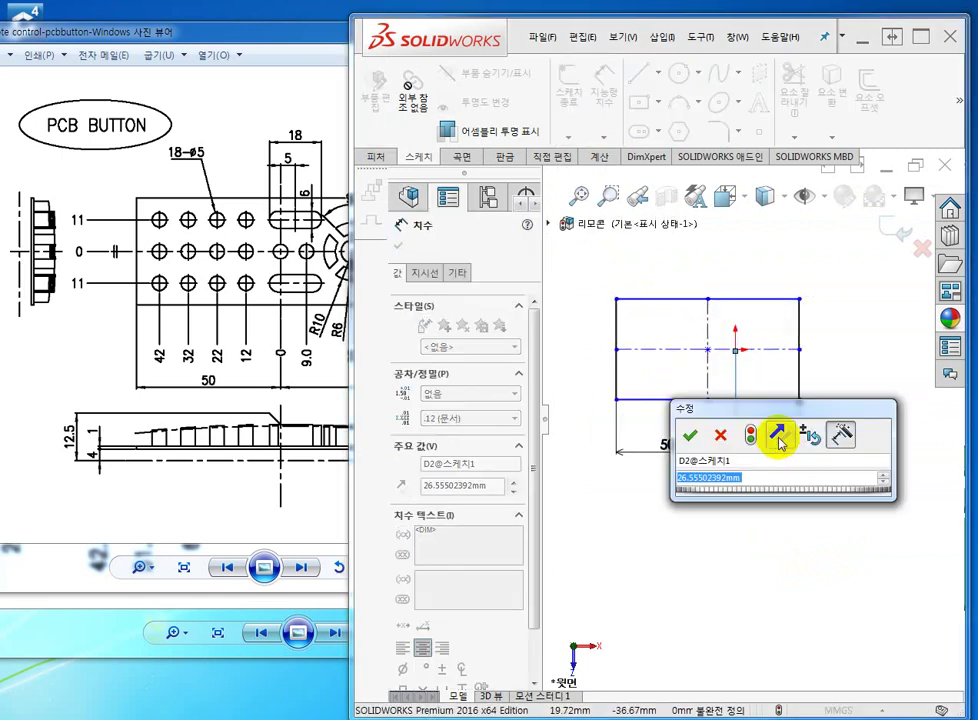
pyautogui.write('6')
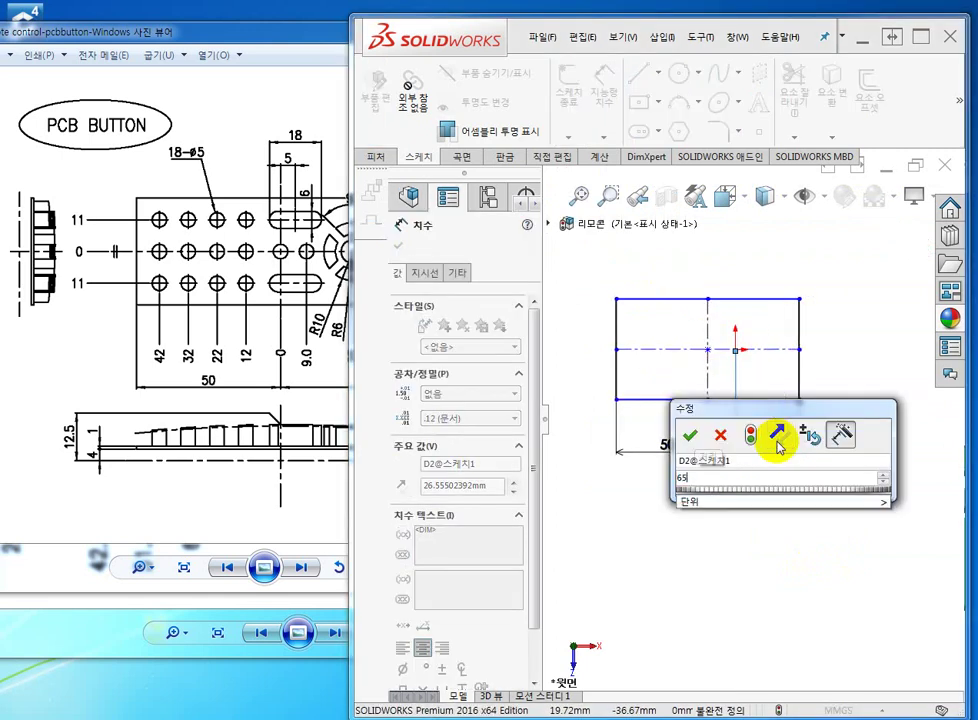
pyautogui.write('5')
pyautogui.press('Return')
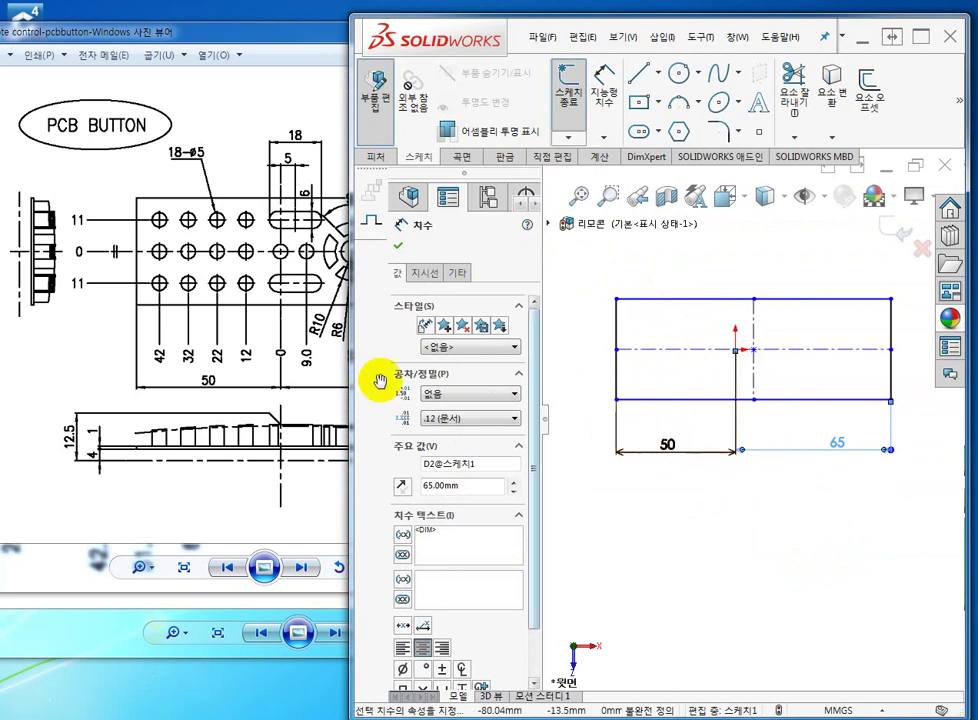
# Check the plate height in the drawing and dimension the rectangle's left edge as 37 mm
pyautogui.click(87, 386)
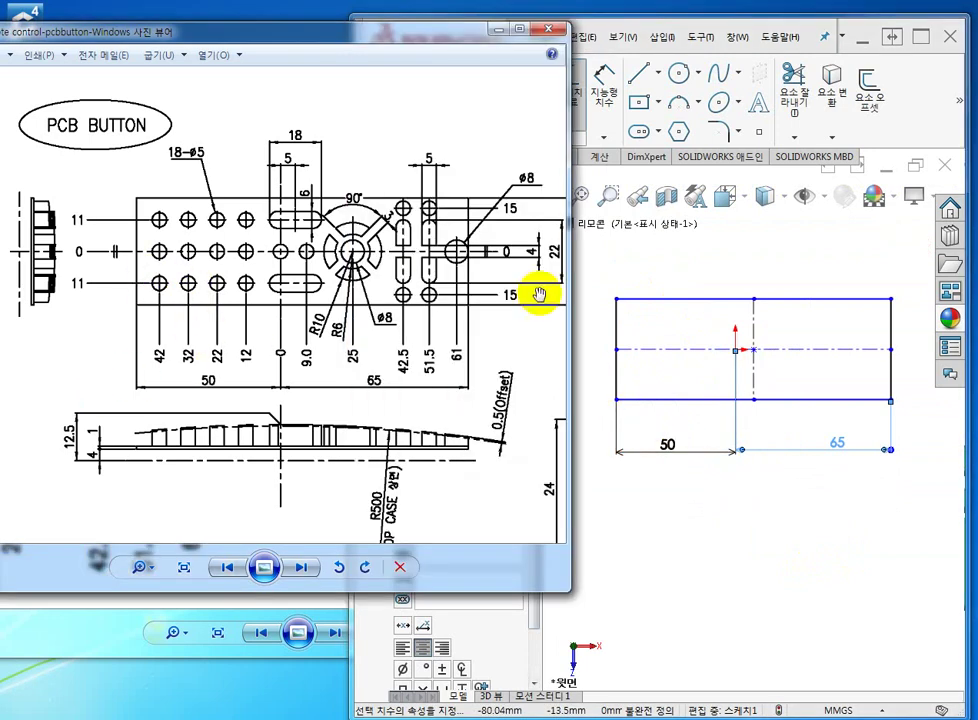
pyautogui.moveTo(463, 203); pyautogui.dragTo(215, 262)
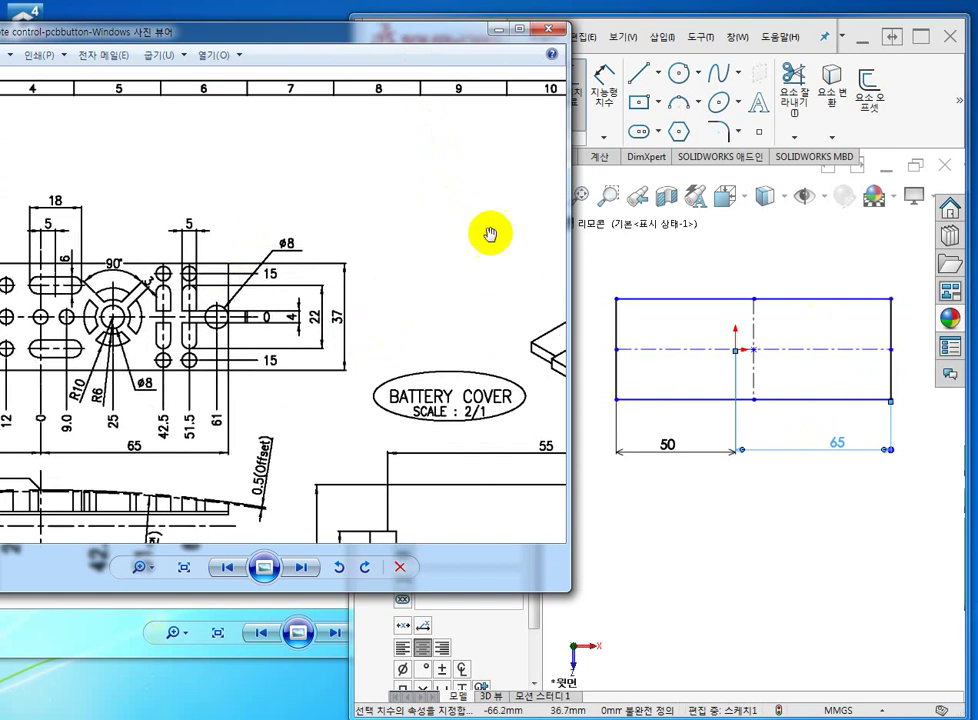
pyautogui.click(710, 266)
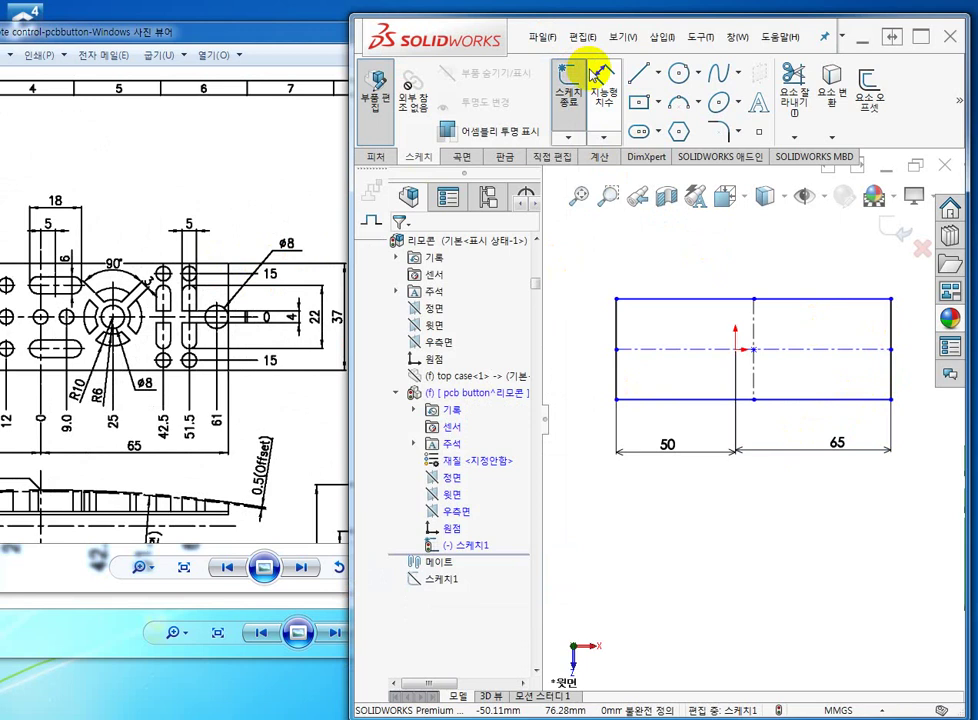
pyautogui.click(600, 90)
pyautogui.click(619, 335)
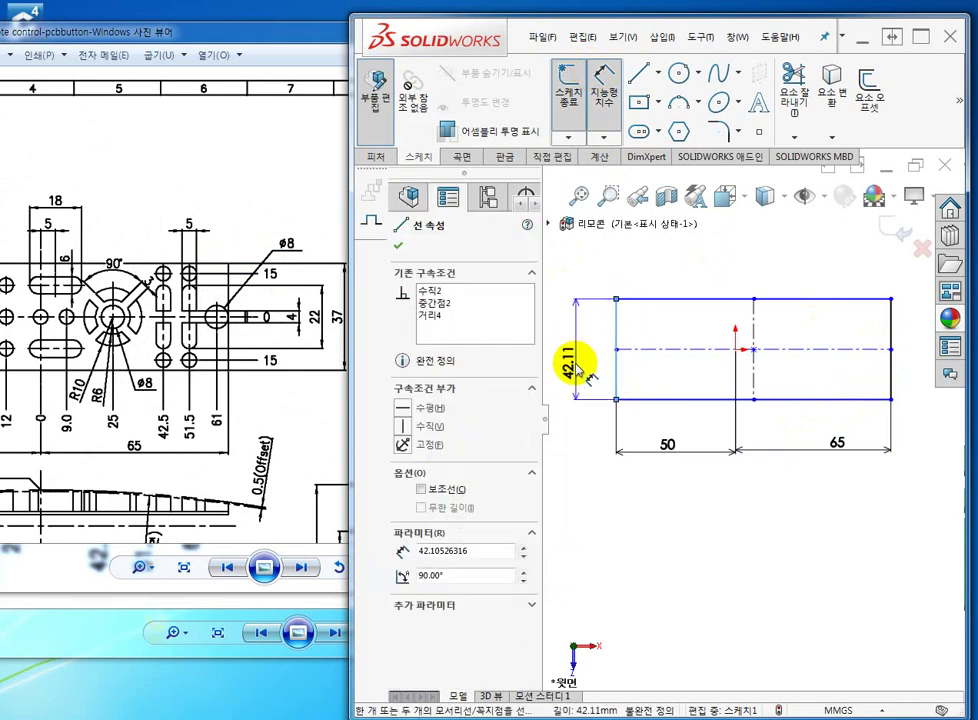
pyautogui.click(570, 375)
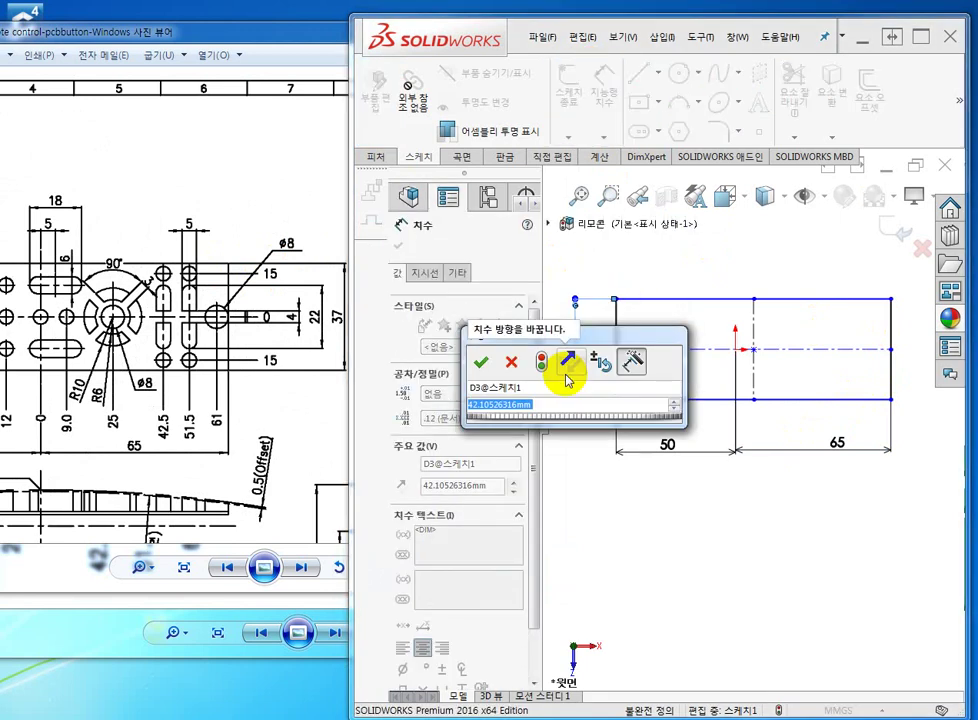
pyautogui.write('37')
pyautogui.press('Return')
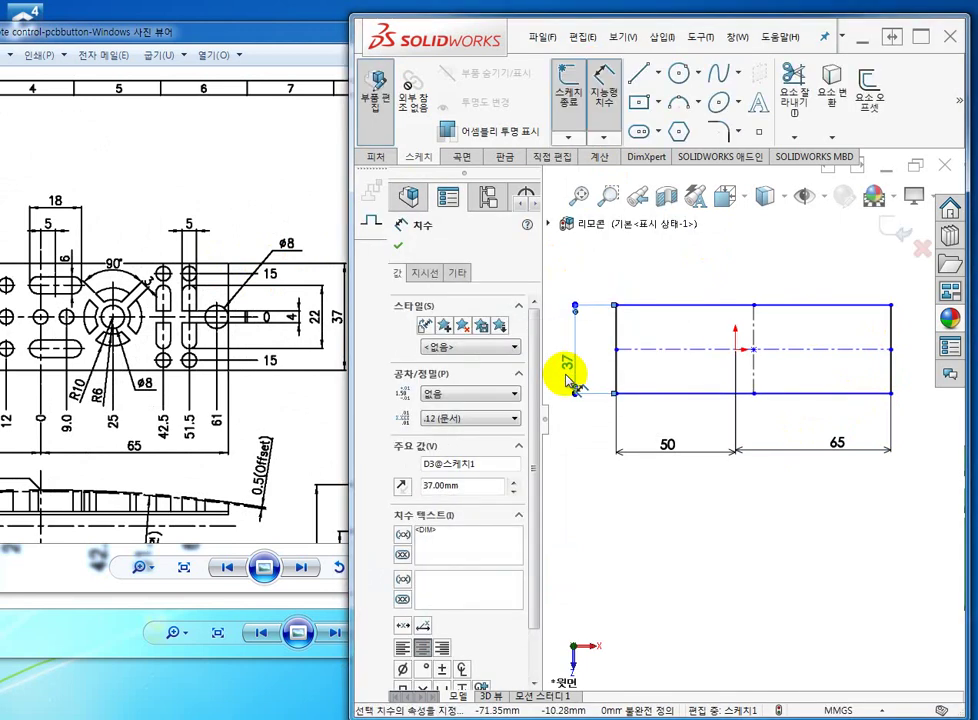
pyautogui.press('Escape')
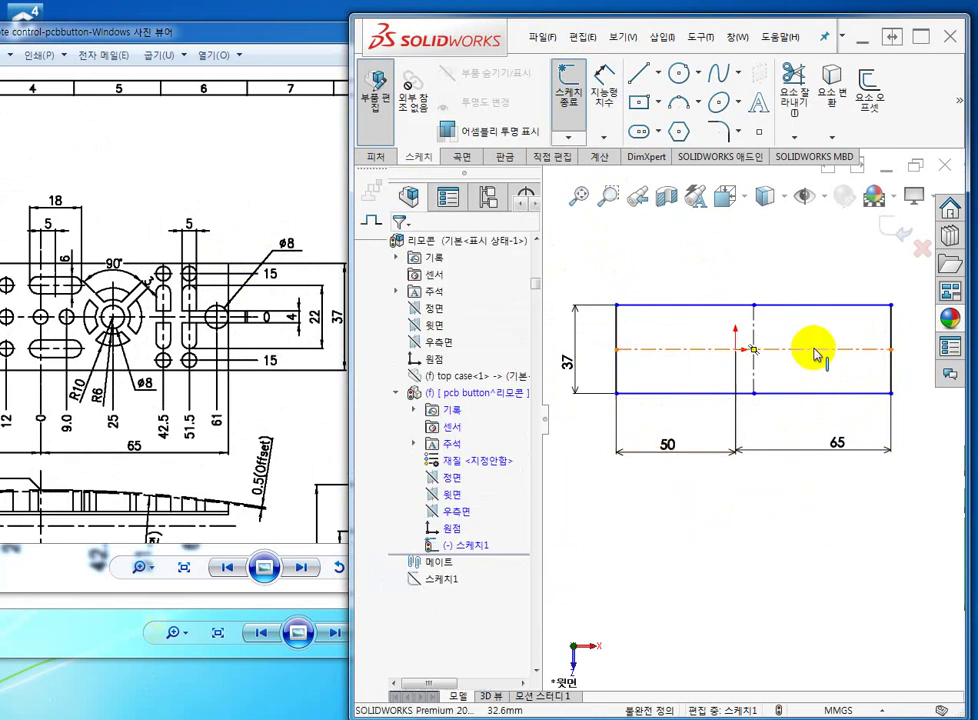
# Make the rectangle's horizontal centerline coincident with the pcb button part's origin and exit the sketch
pyautogui.moveTo(797, 349); pyautogui.dragTo(806, 320)
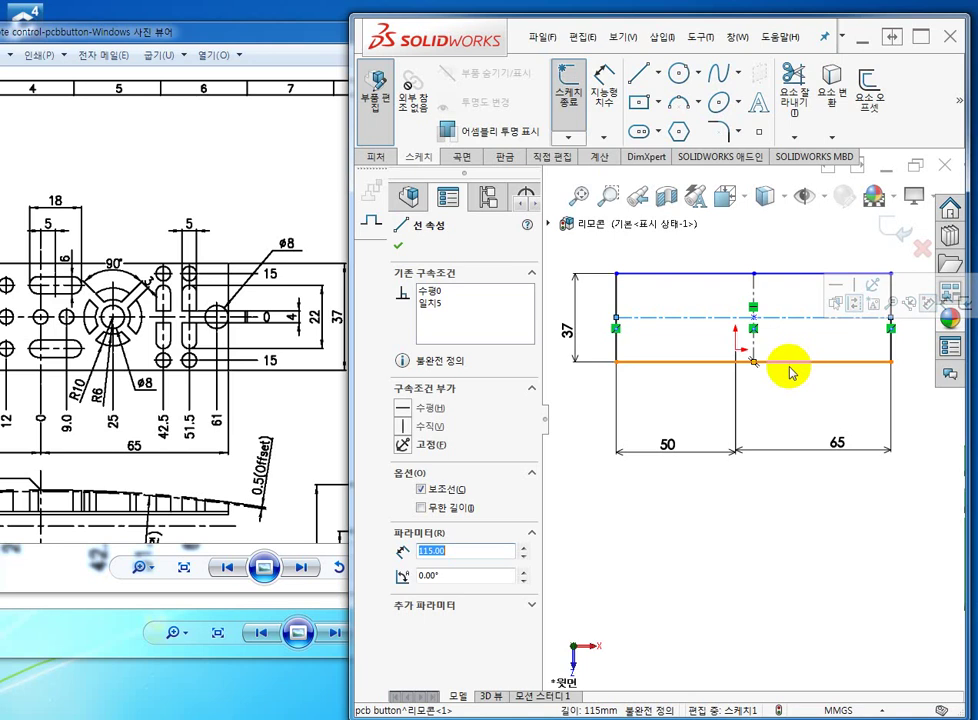
pyautogui.keyDown('ctrl'); pyautogui.click(737, 349); pyautogui.keyUp('ctrl')
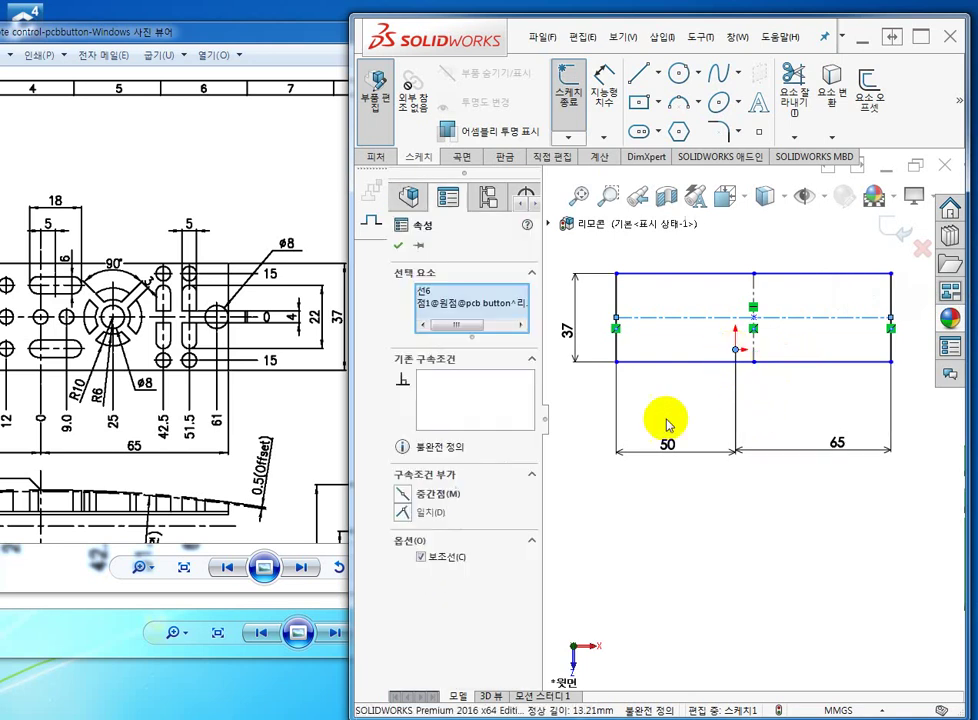
pyautogui.click(405, 513)
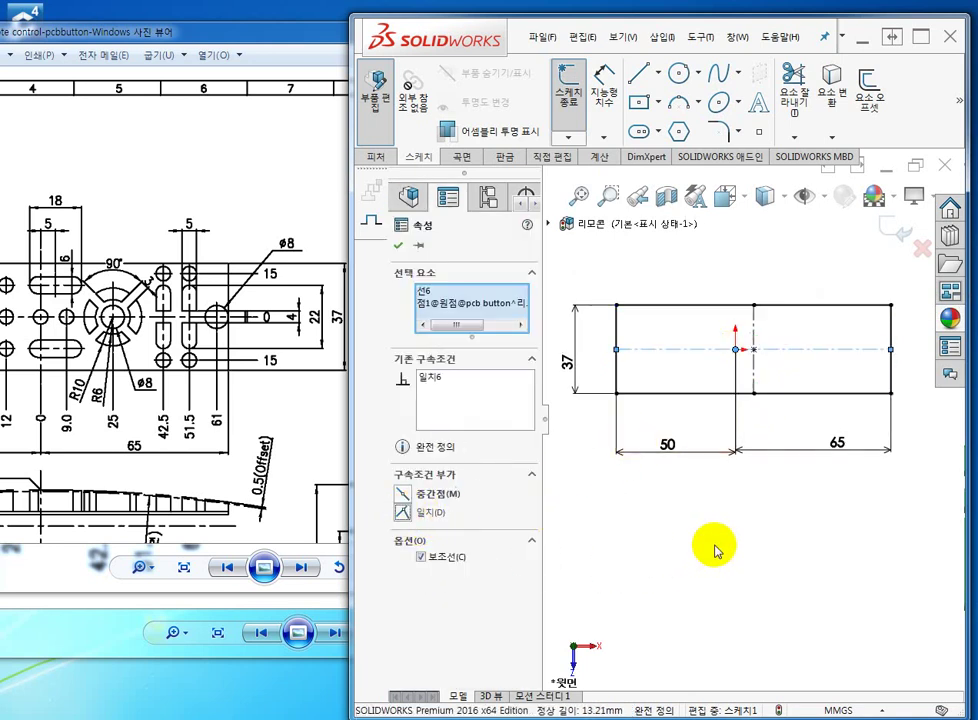
pyautogui.click(716, 550)
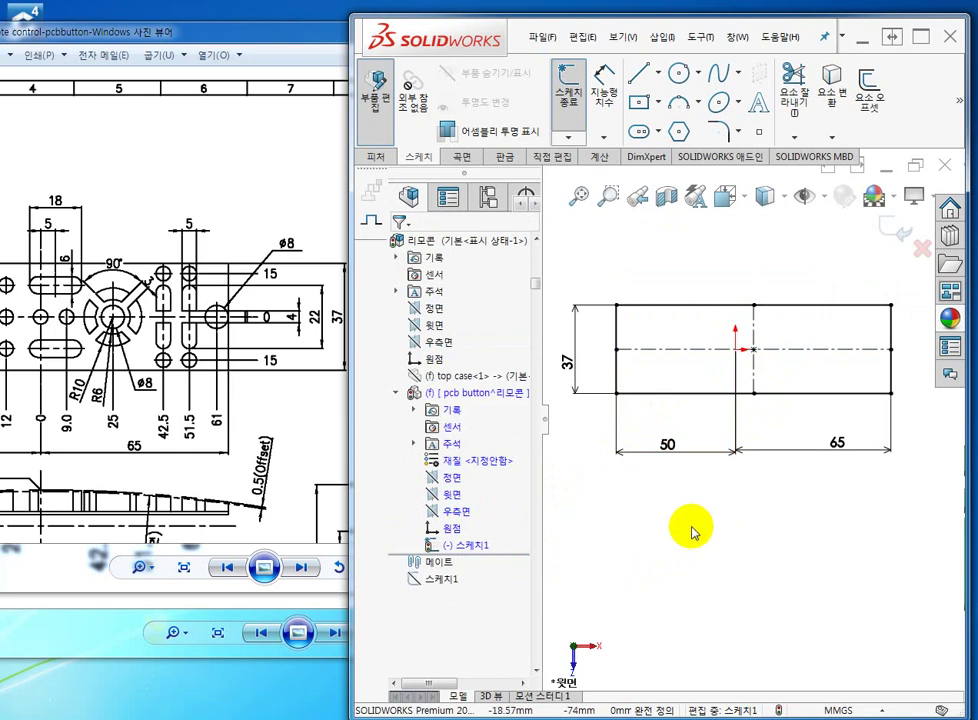
pyautogui.click(903, 235)
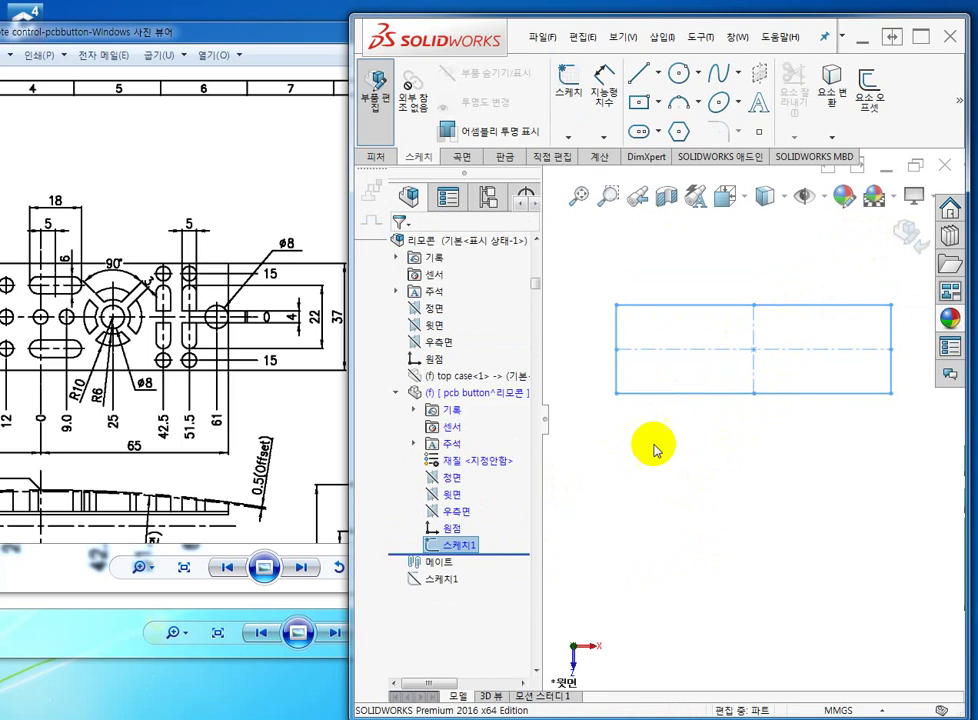
# Check the plate's side view in the drawing and set up a boss extrude of the rectangle with a 1 mm blind depth
pyautogui.click(205, 455)
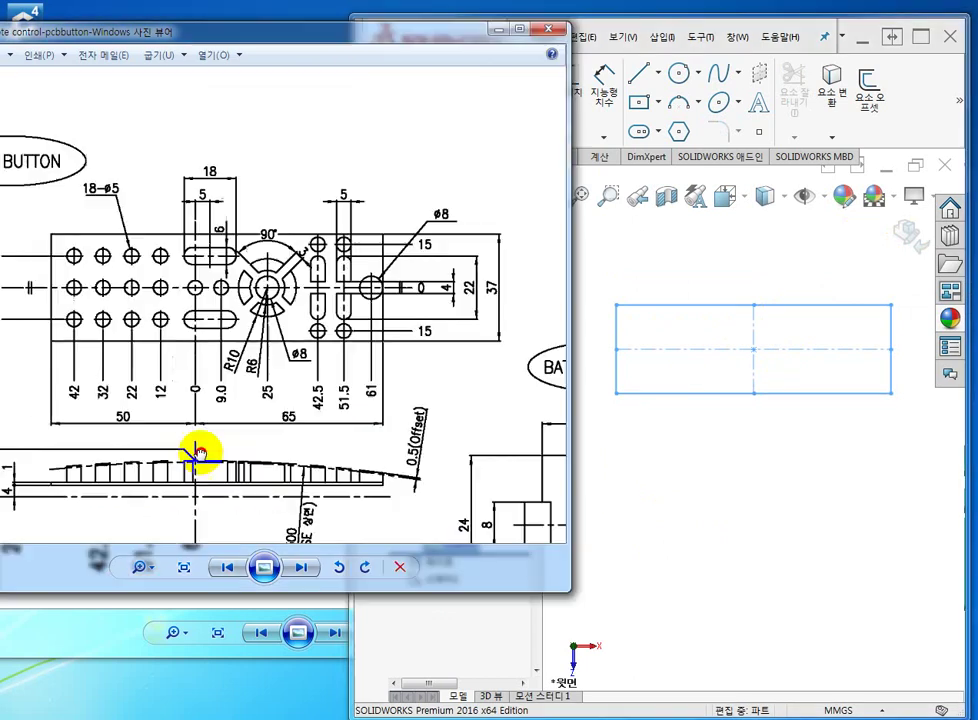
pyautogui.moveTo(248, 457); pyautogui.dragTo(214, 386)
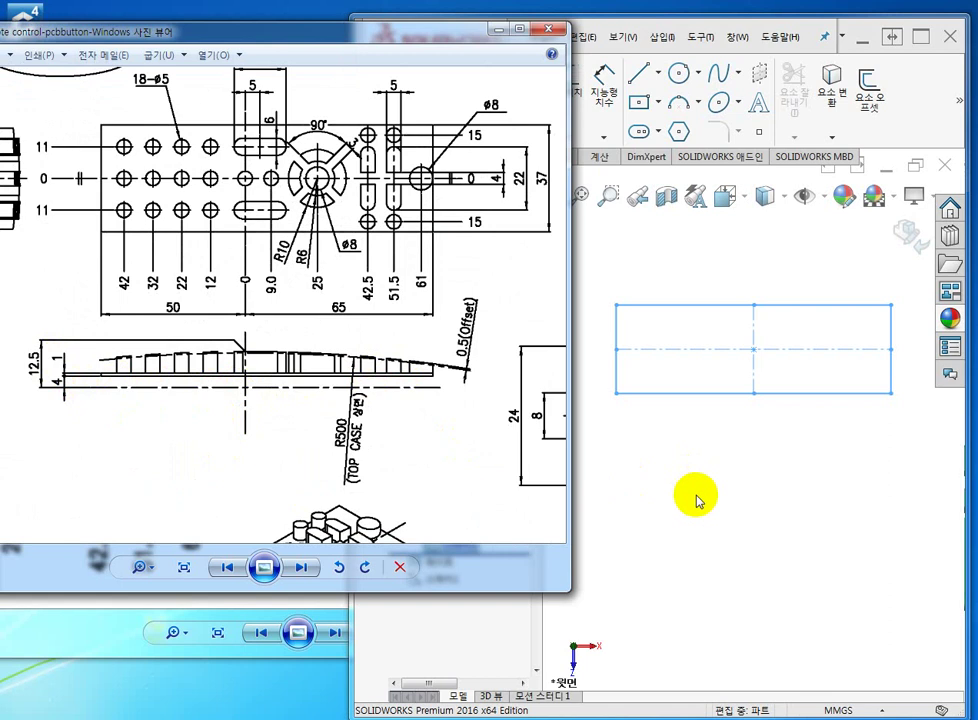
pyautogui.click(699, 245)
pyautogui.click(376, 157)
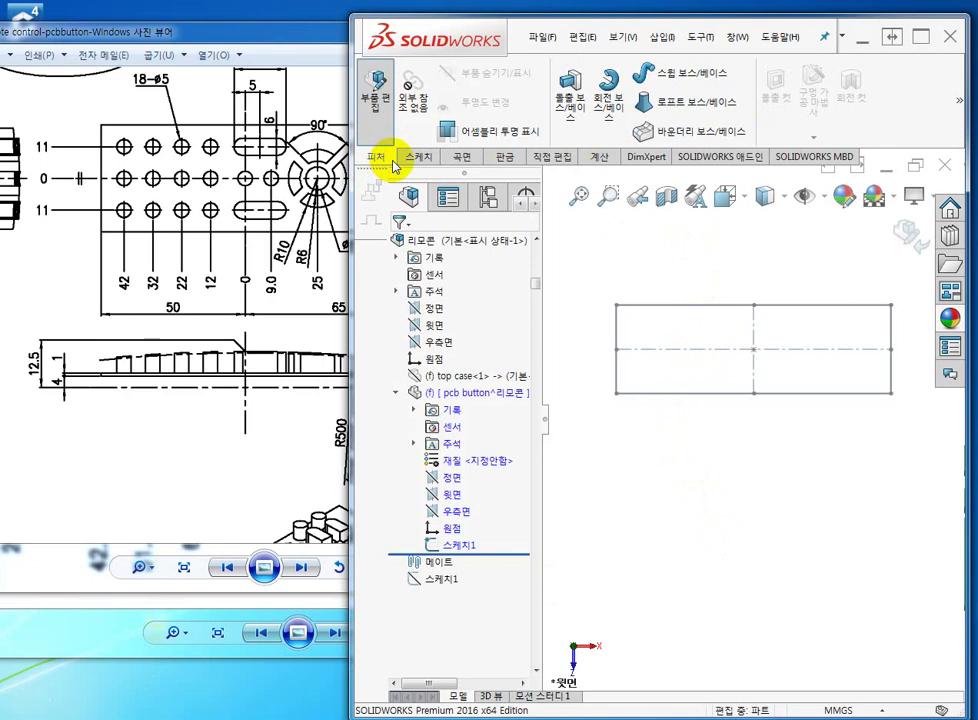
pyautogui.click(572, 95)
pyautogui.moveTo(690, 491)
pyautogui.mouseDown(button='middle')
pyautogui.moveTo(659, 358)
pyautogui.moveTo(622, 426)
pyautogui.moveTo(675, 371)
pyautogui.mouseUp(button='middle')
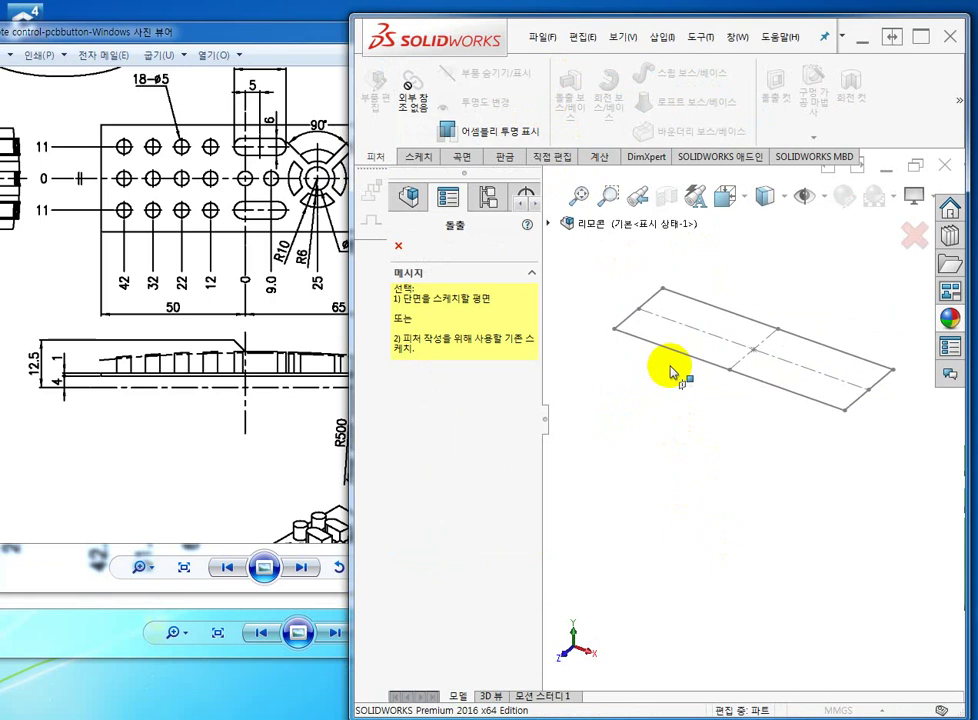
pyautogui.click(680, 355)
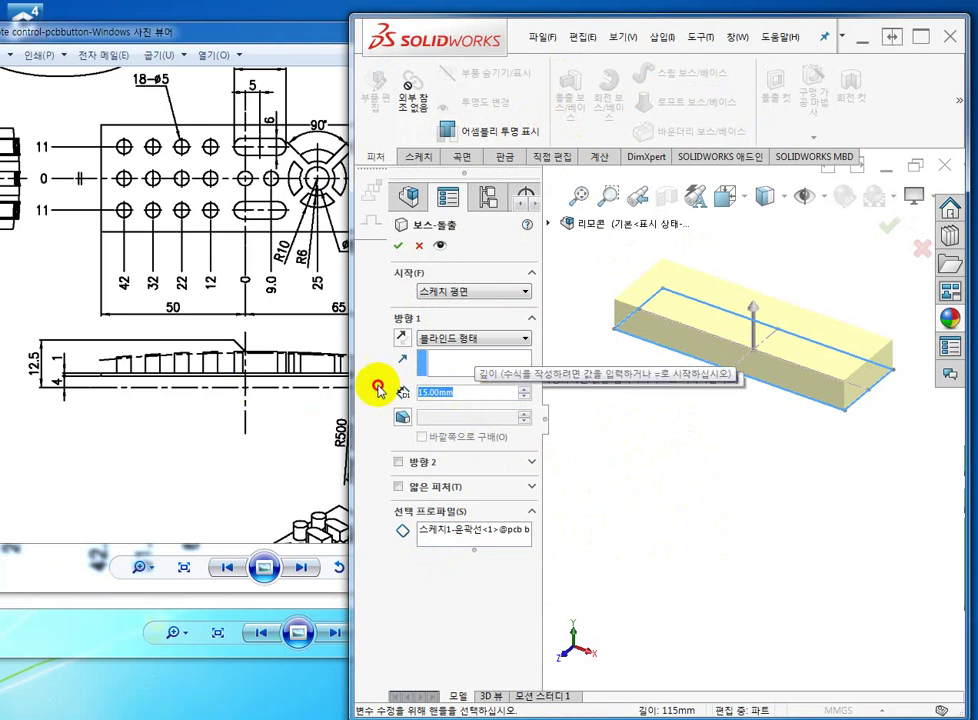
pyautogui.write('1')
pyautogui.press('Return')
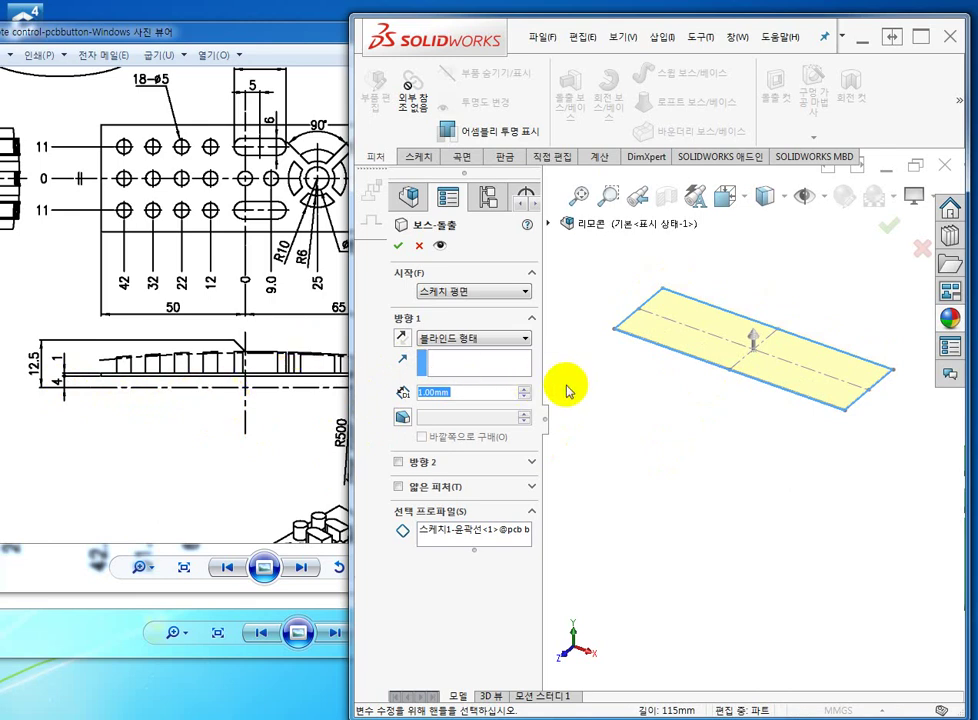
# Start the extrusion at a 4 mm offset (오프셋) above the sketch plane and complete the plate
pyautogui.click(525, 291)
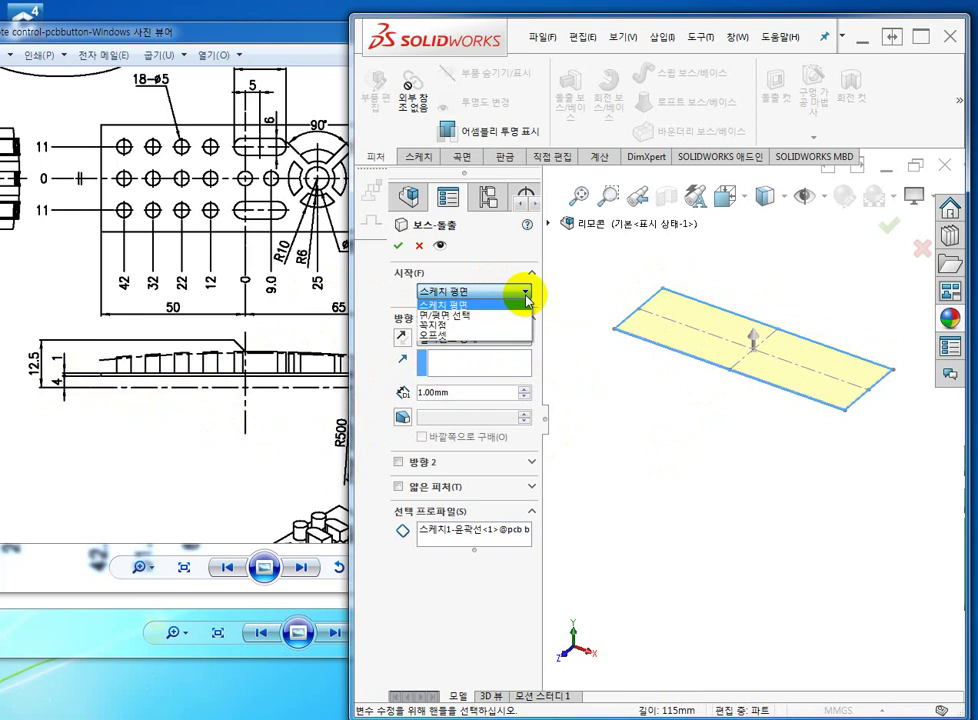
pyautogui.click(463, 338)
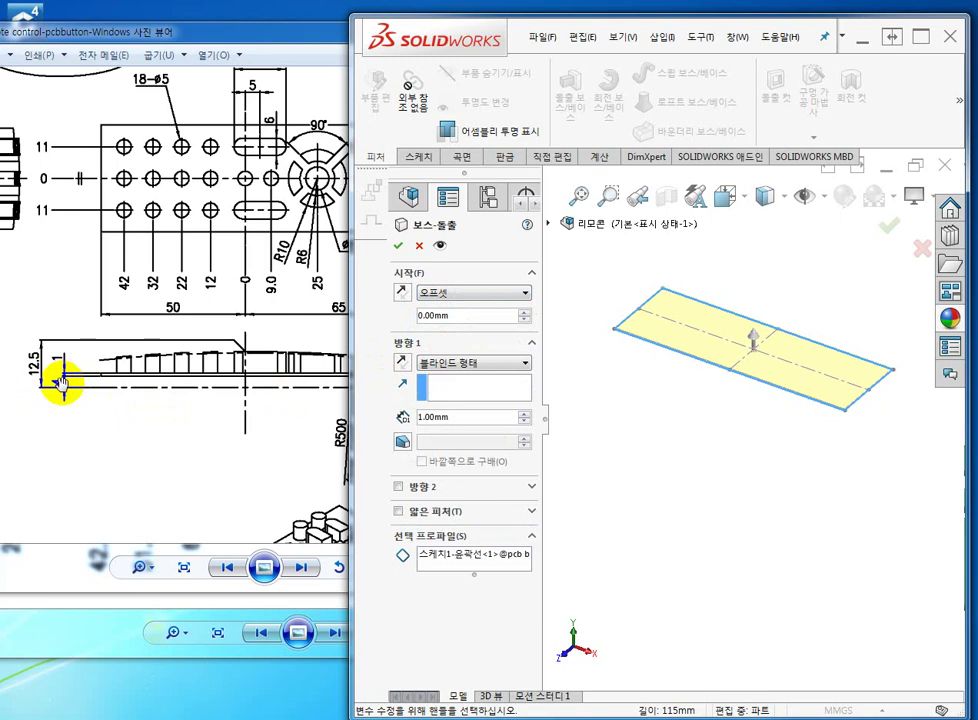
pyautogui.click(420, 316)
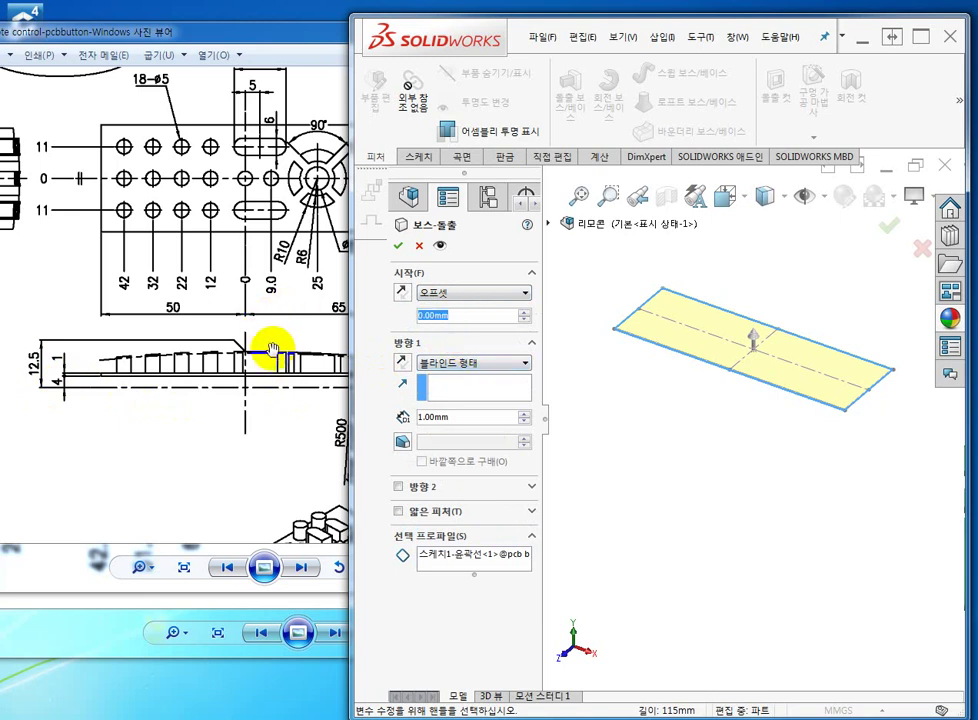
pyautogui.write('4')
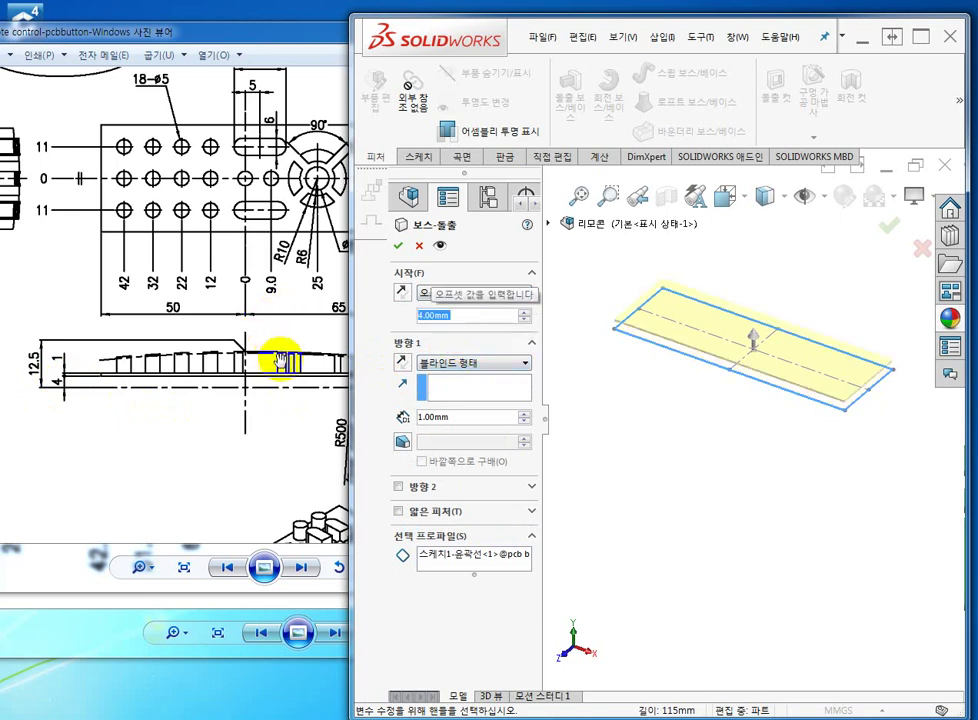
pyautogui.press('Return')
pyautogui.moveTo(695, 395); pyautogui.dragTo(680, 450, button='middle')
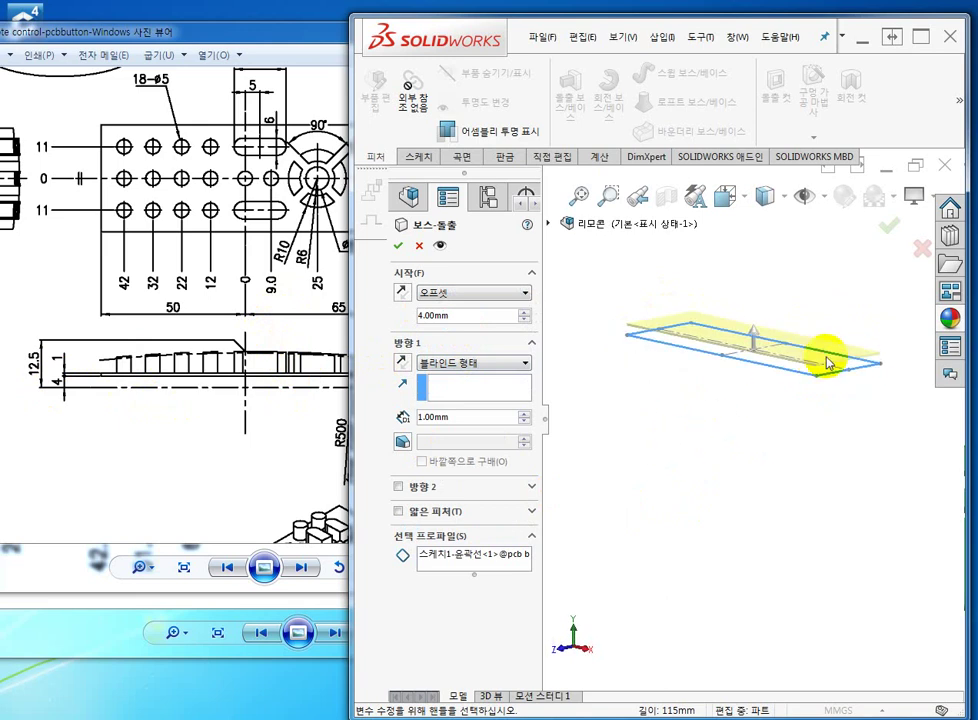
pyautogui.scroll(-3, 821, 375)
pyautogui.moveTo(737, 452); pyautogui.dragTo(607, 437, button='middle')
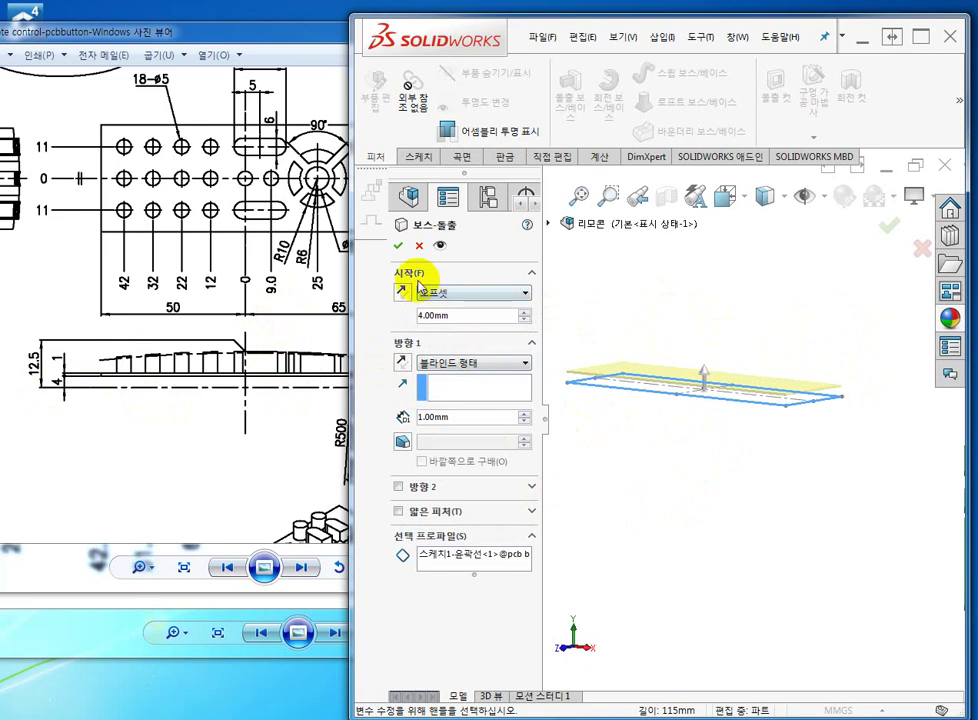
pyautogui.click(395, 247)
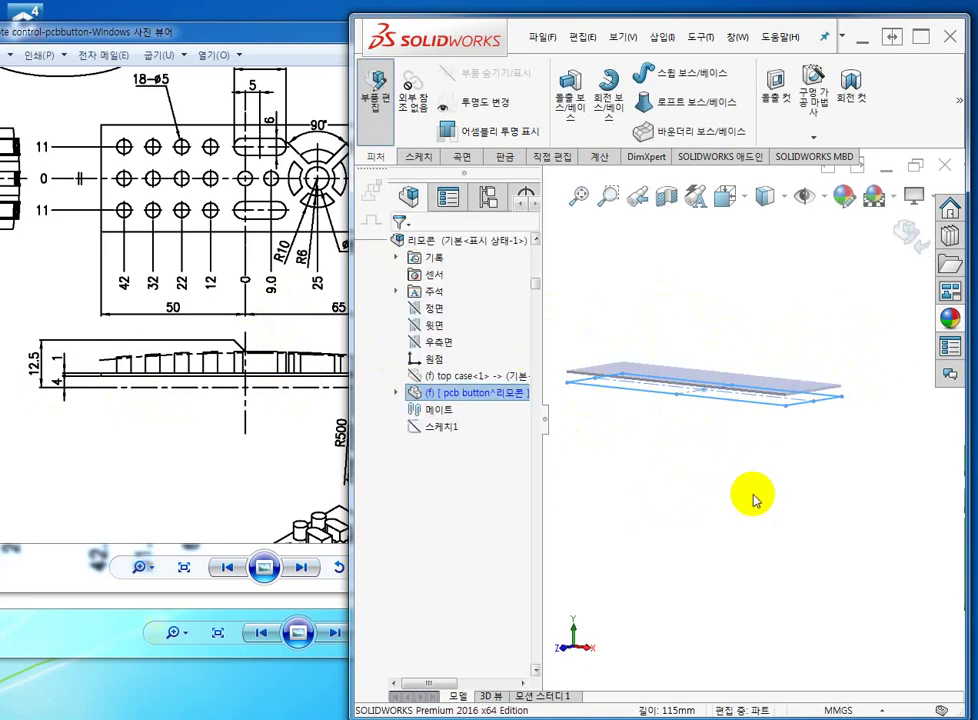
# Try to color the pcb button part orange, applying the color (색상) at the part document level
pyautogui.moveTo(795, 472); pyautogui.dragTo(700, 455, button='middle')
pyautogui.scroll(2, 694, 443)
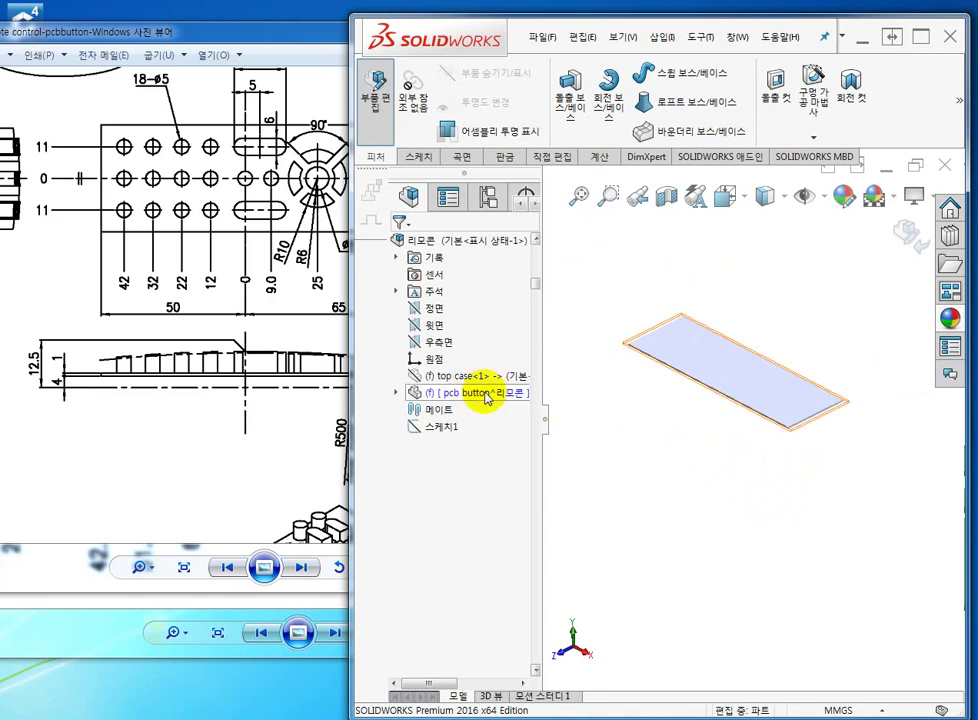
pyautogui.click(851, 206)
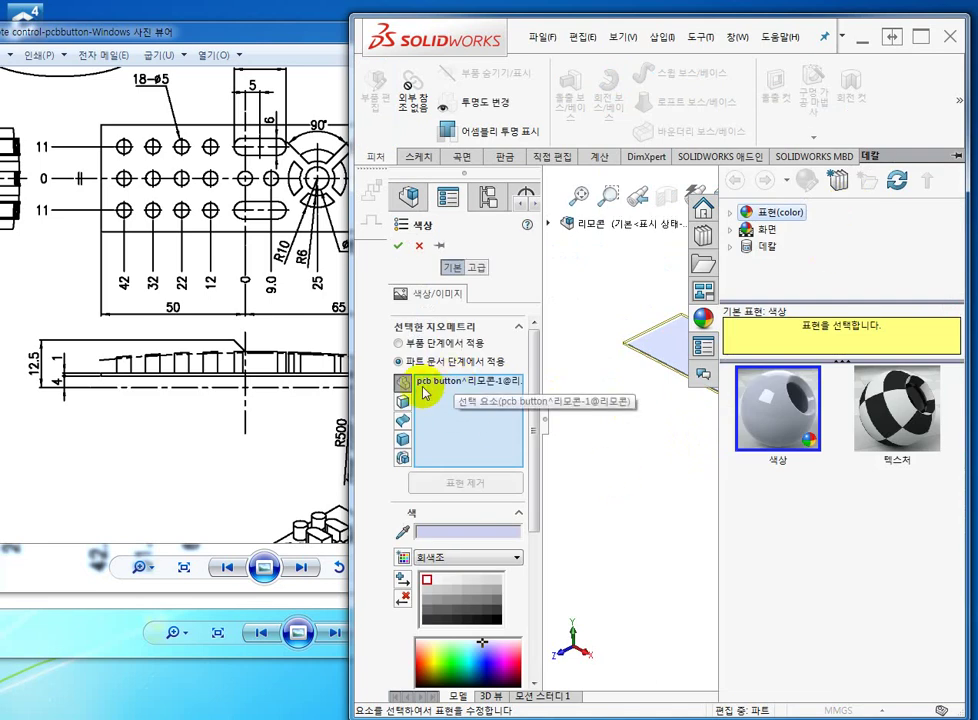
pyautogui.click(425, 657)
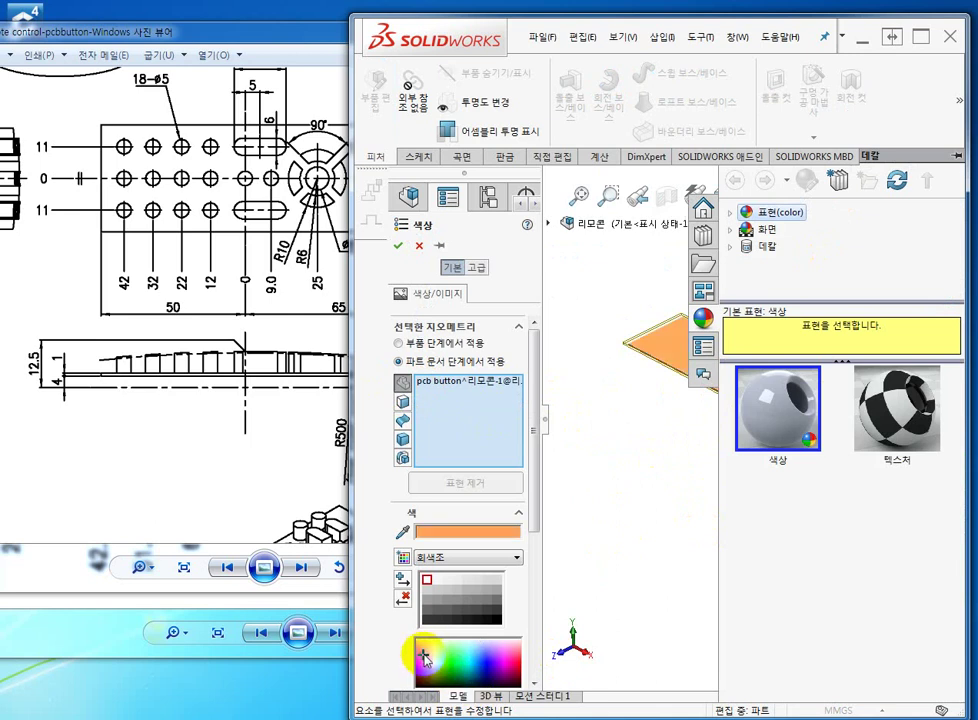
pyautogui.click(398, 245)
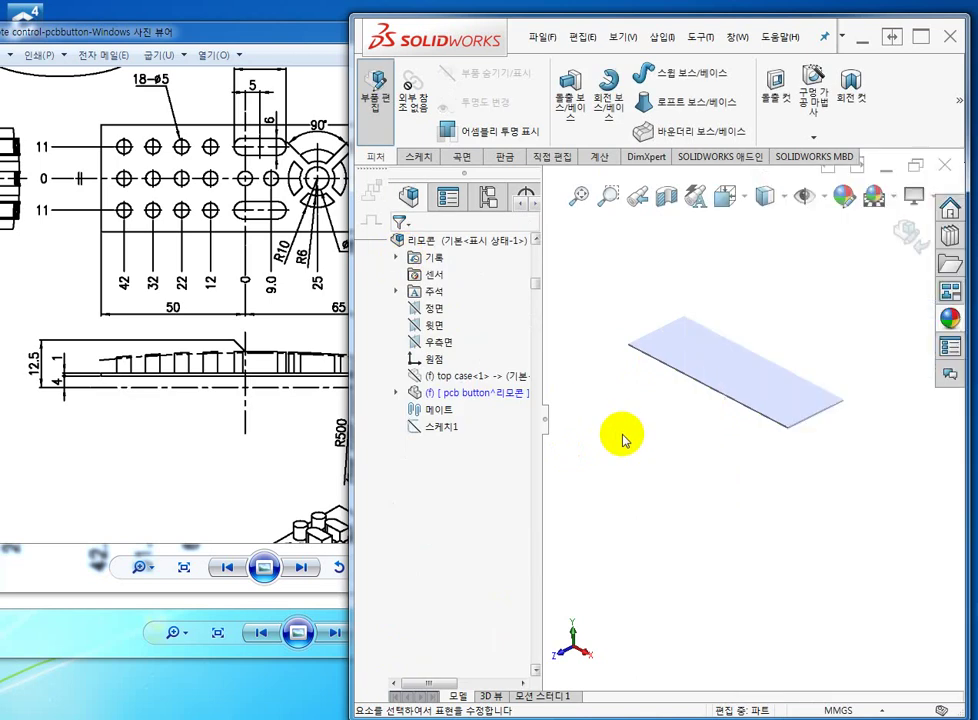
# Try again to recolor the pcb button part, choosing a red-orange at the part document level
pyautogui.click(846, 196)
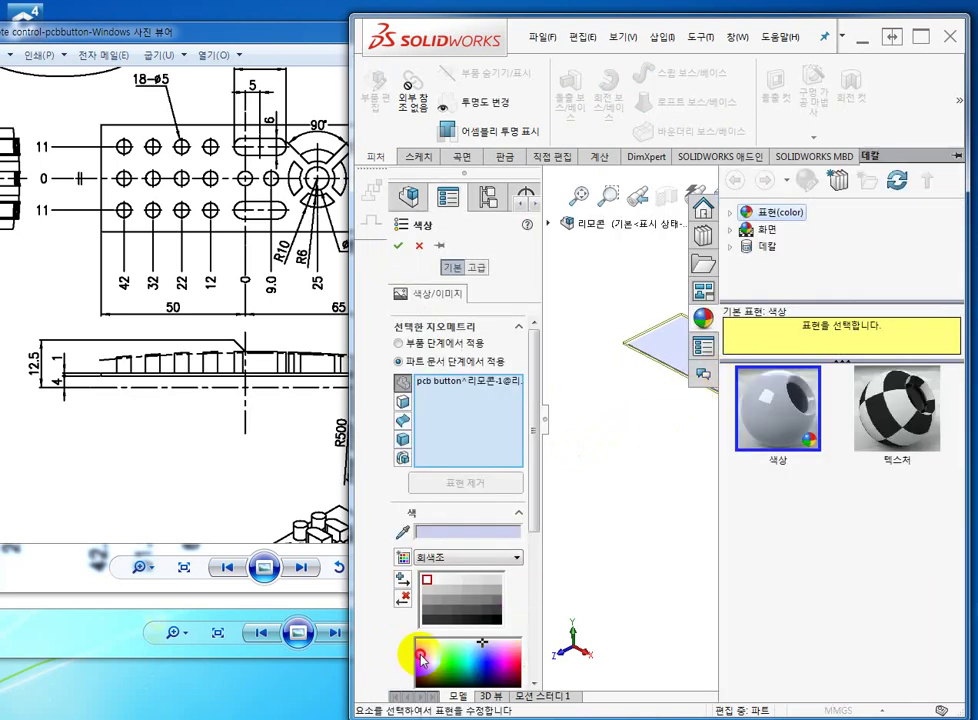
pyautogui.click(421, 657)
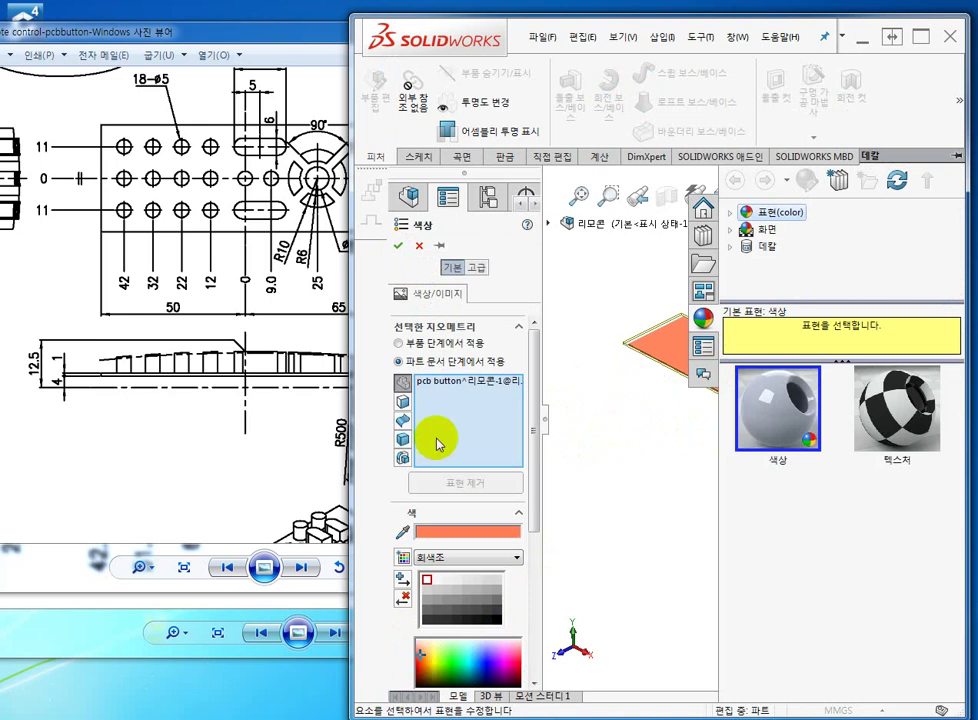
pyautogui.click(398, 249)
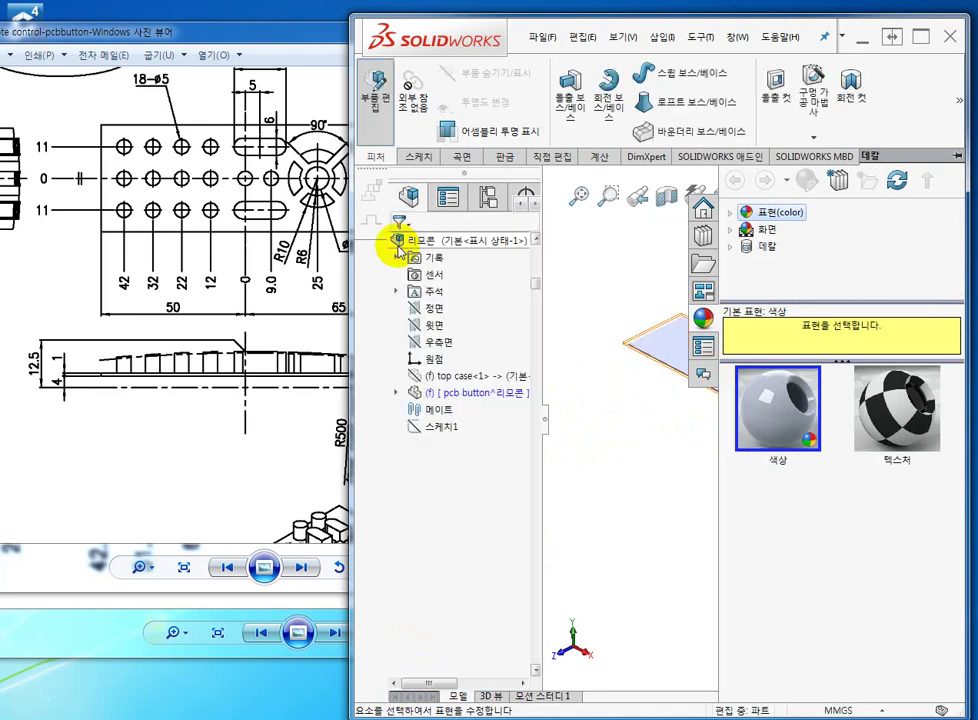
# Maximize the modeling window so the pcb button plate has a larger view
pyautogui.moveTo(705, 592); pyautogui.dragTo(902, 225, button='middle')
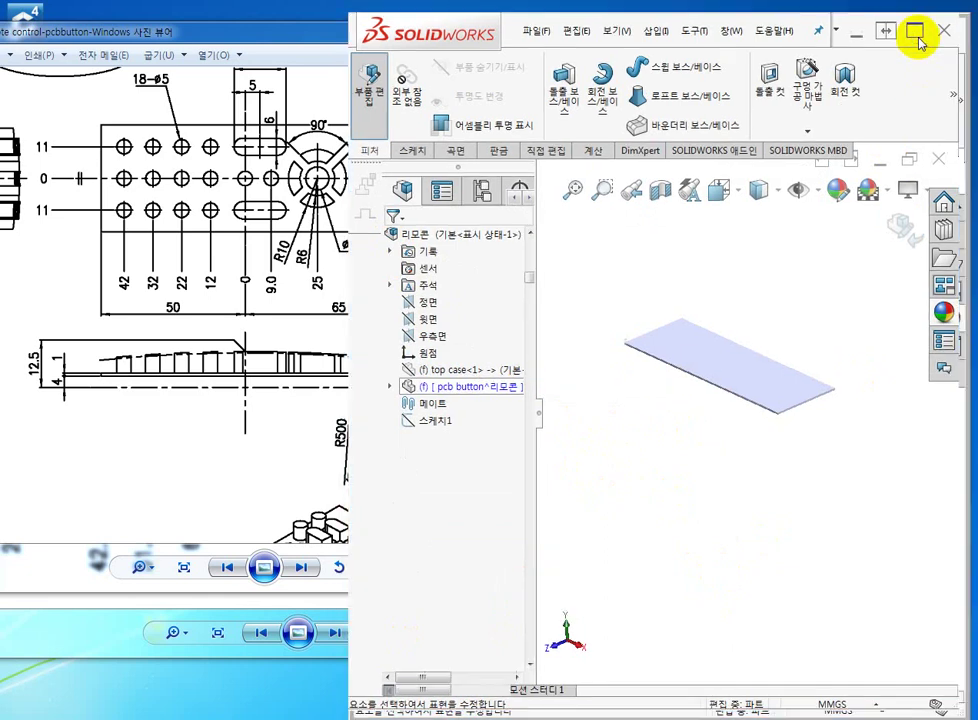
pyautogui.click(917, 37)
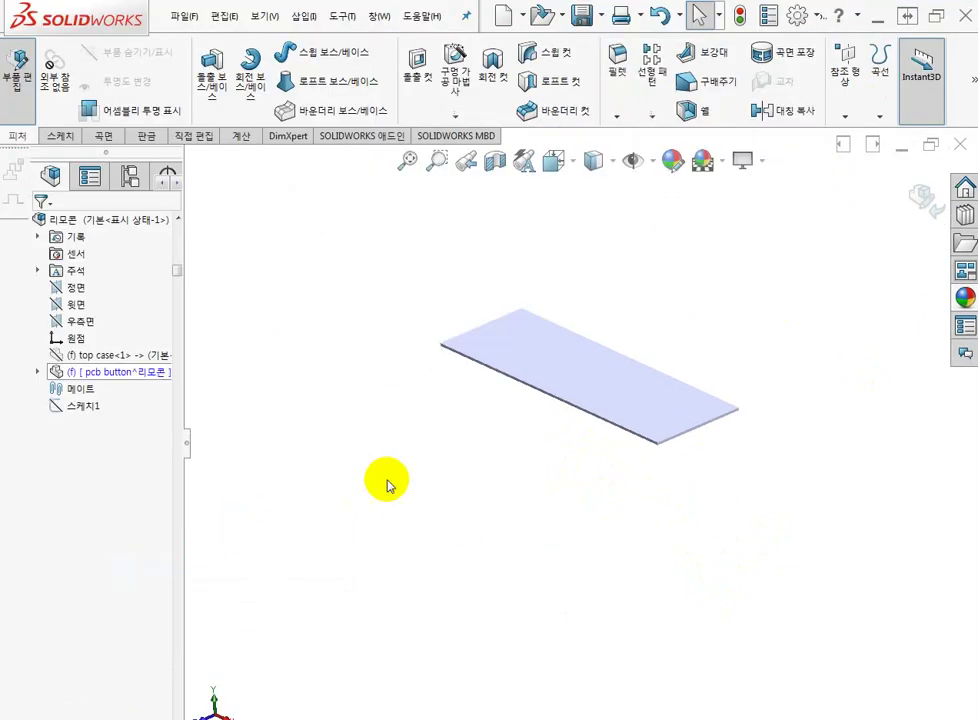
pyautogui.click(39, 372)
pyautogui.click(39, 372)
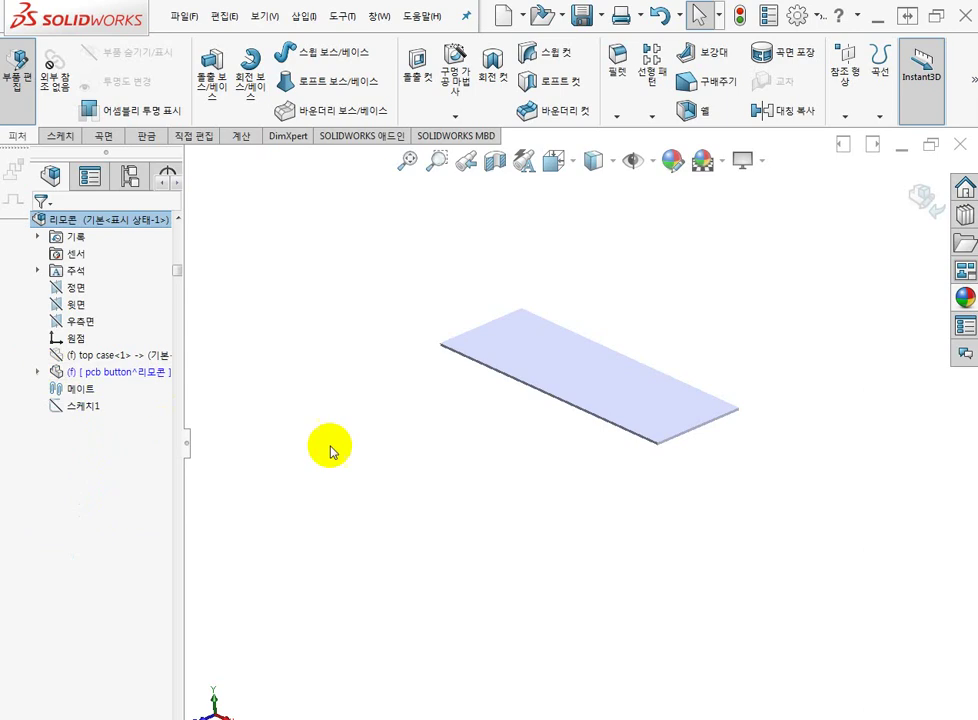
pyautogui.scroll(-2, 765, 330)
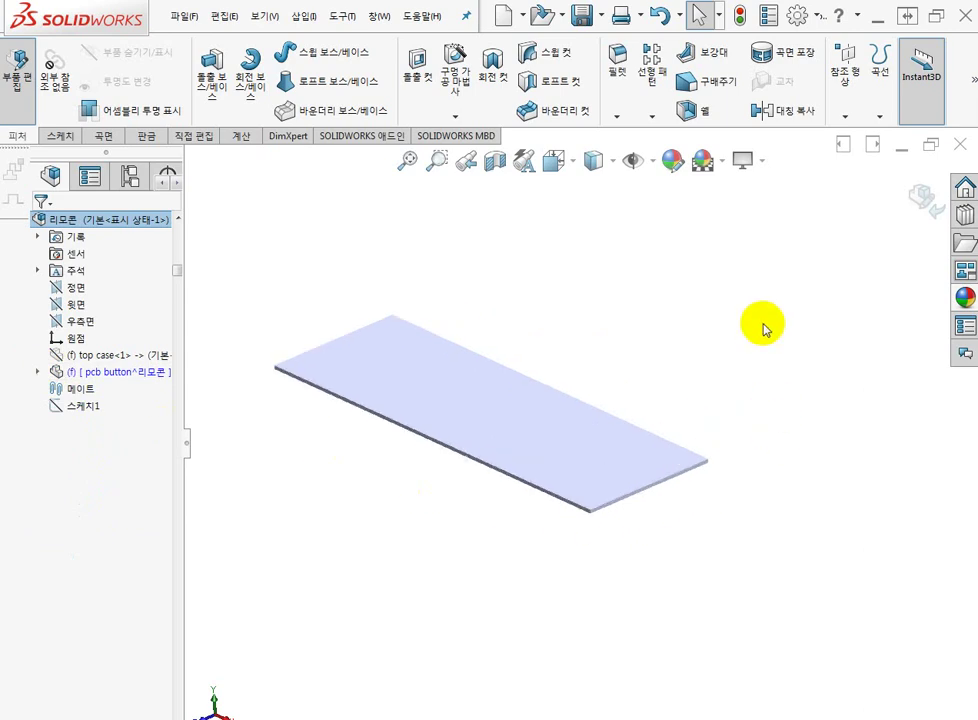
pyautogui.scroll(1, 752, 345)
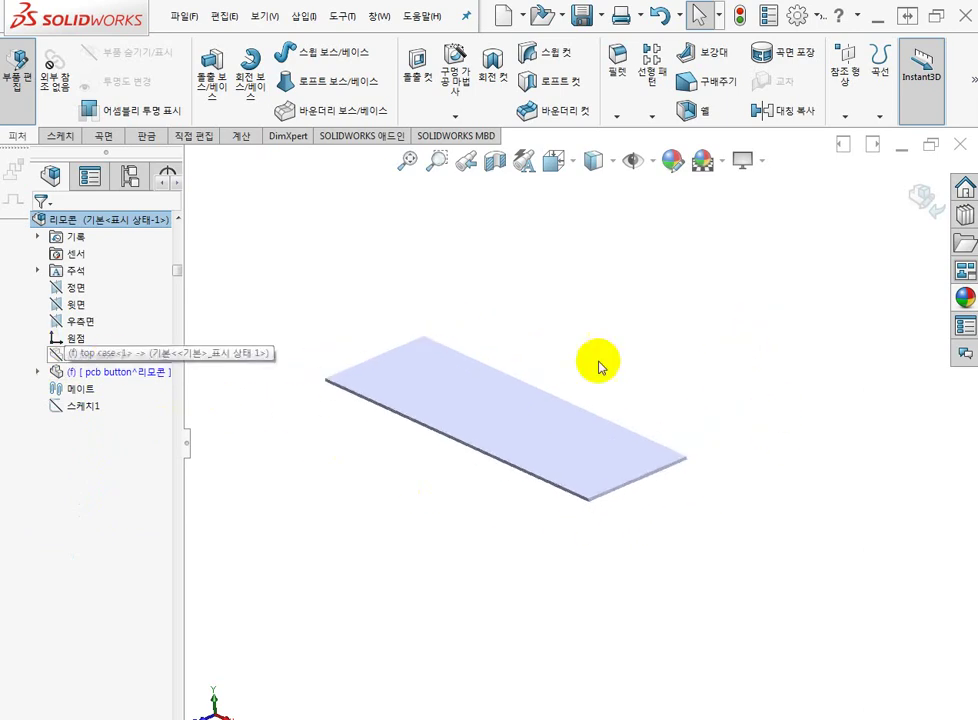
# Keep the appearances, scenes and decals library permanently open and expand its plastic (플라스틱) appearance category
pyautogui.click(963, 297)
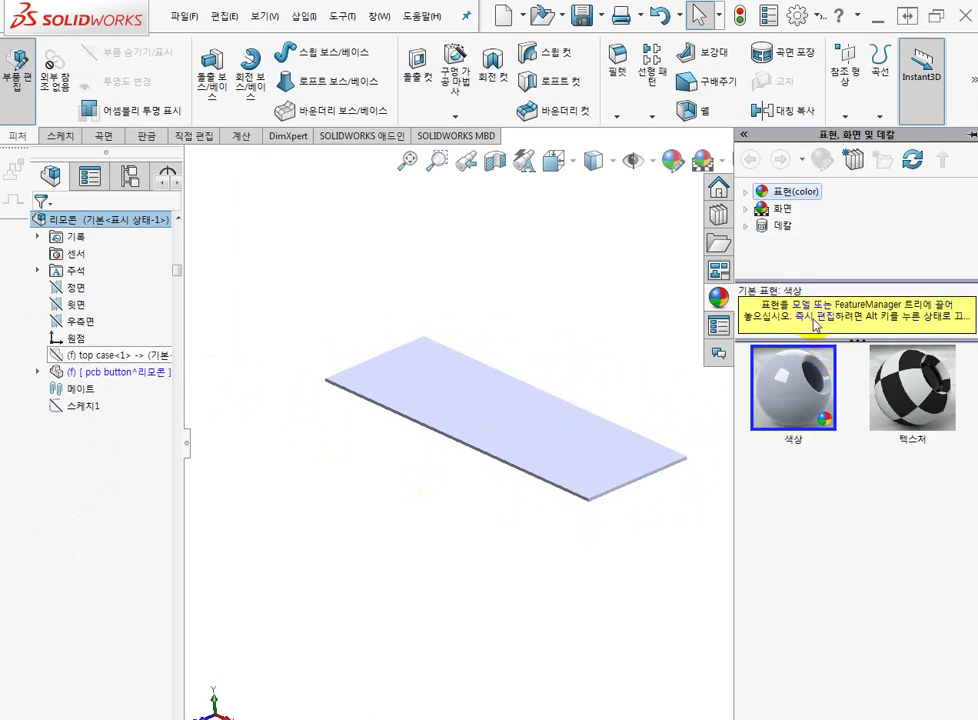
pyautogui.click(970, 140)
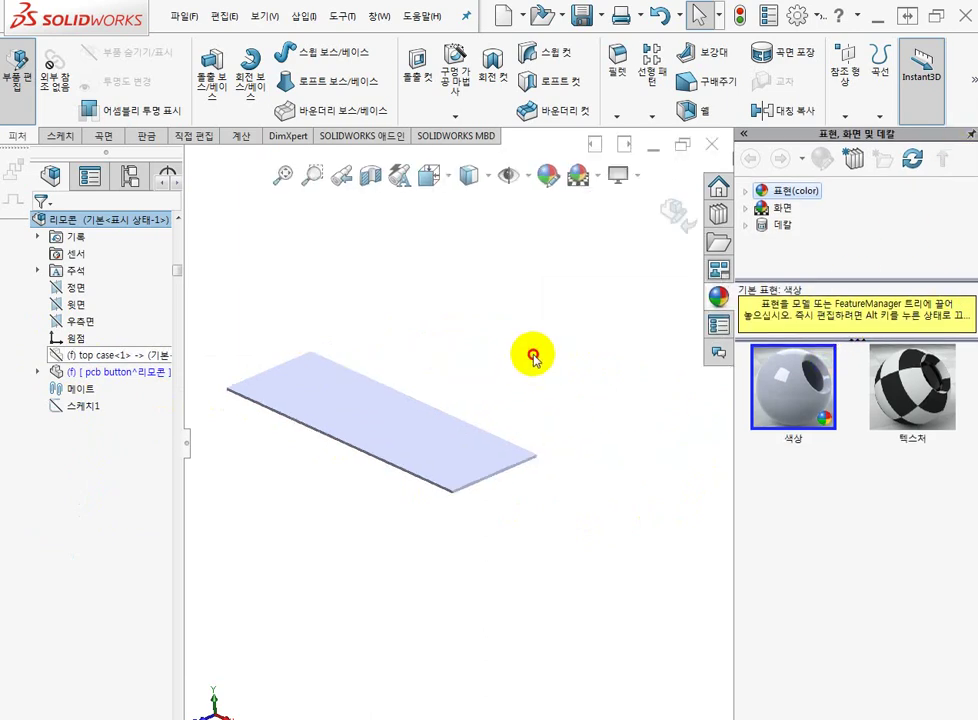
pyautogui.click(745, 196)
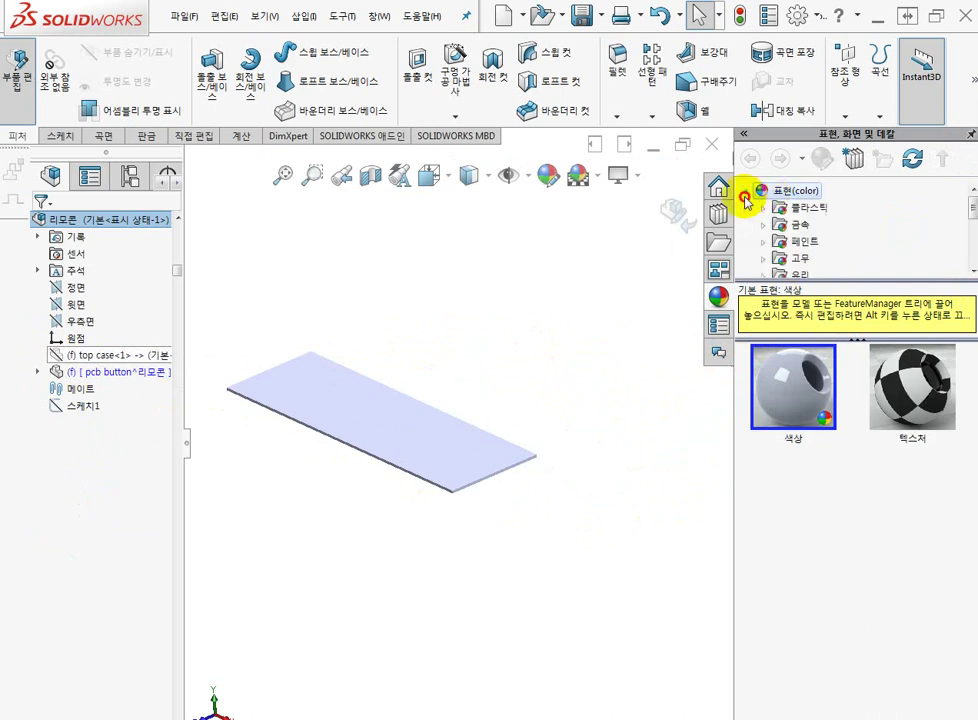
pyautogui.click(808, 207)
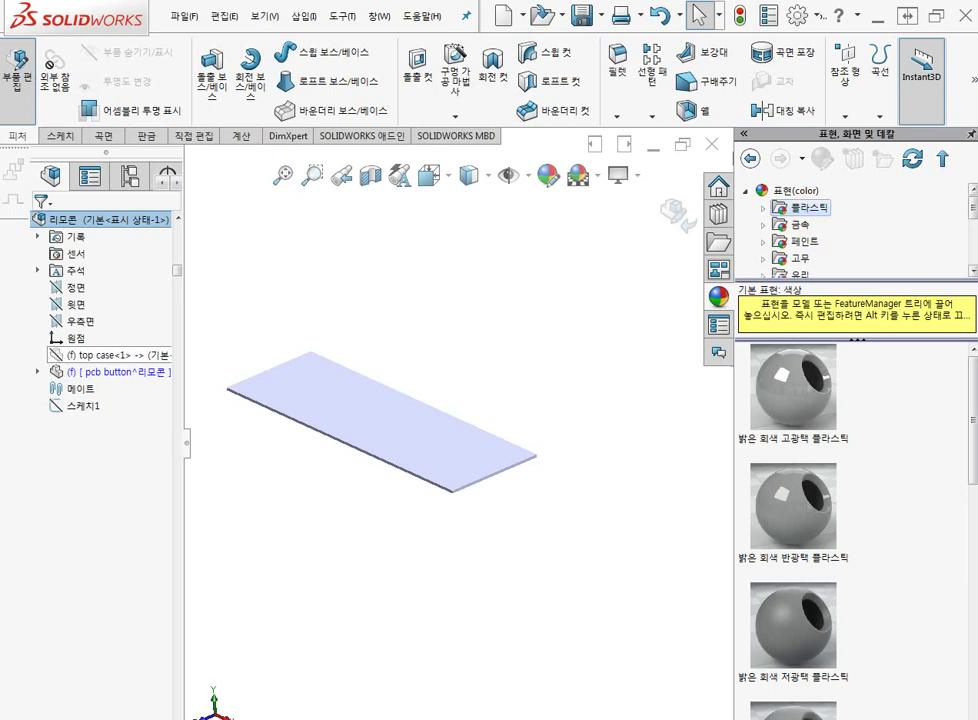
pyautogui.moveTo(972, 210)
pyautogui.mouseDown()
pyautogui.moveTo(972, 248)
pyautogui.moveTo(972, 225)
pyautogui.mouseUp()
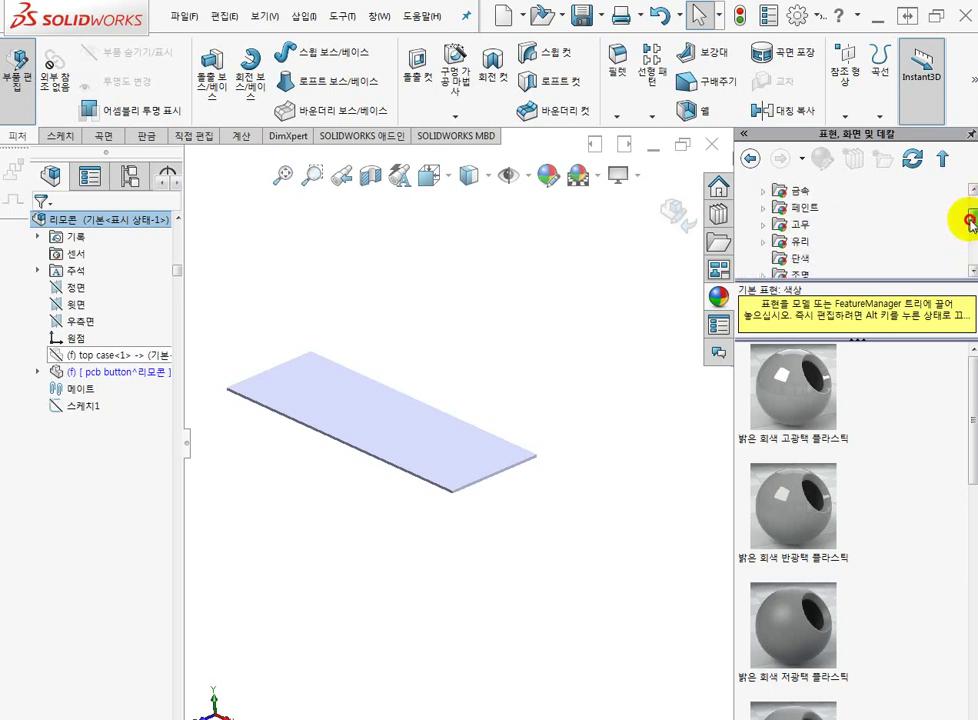
pyautogui.moveTo(967, 226); pyautogui.dragTo(967, 203)
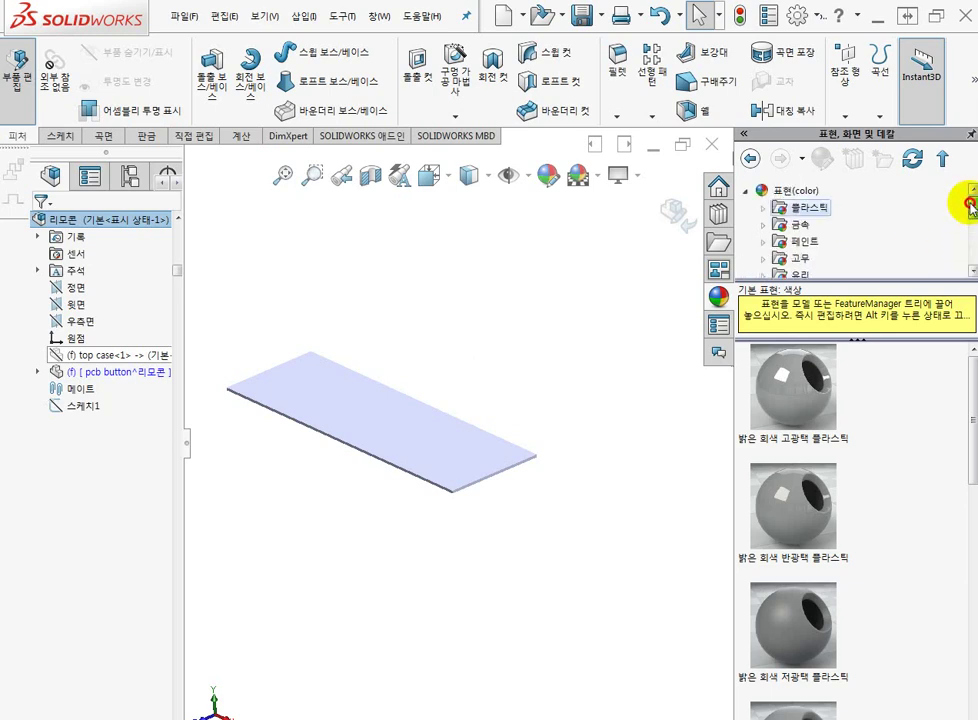
pyautogui.click(763, 208)
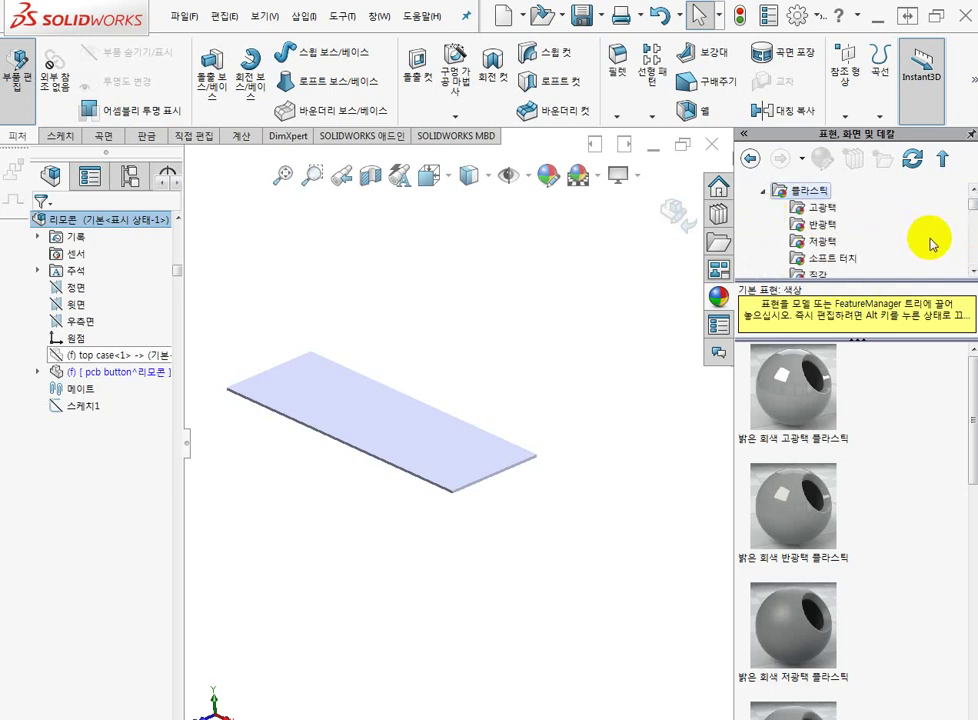
# Examine the plastic subcategories and browse the low-gloss (저광택) plastic appearances for a suitable color
pyautogui.click(823, 245)
pyautogui.scroll(-4, 823, 247)
pyautogui.scroll(2, 823, 247)
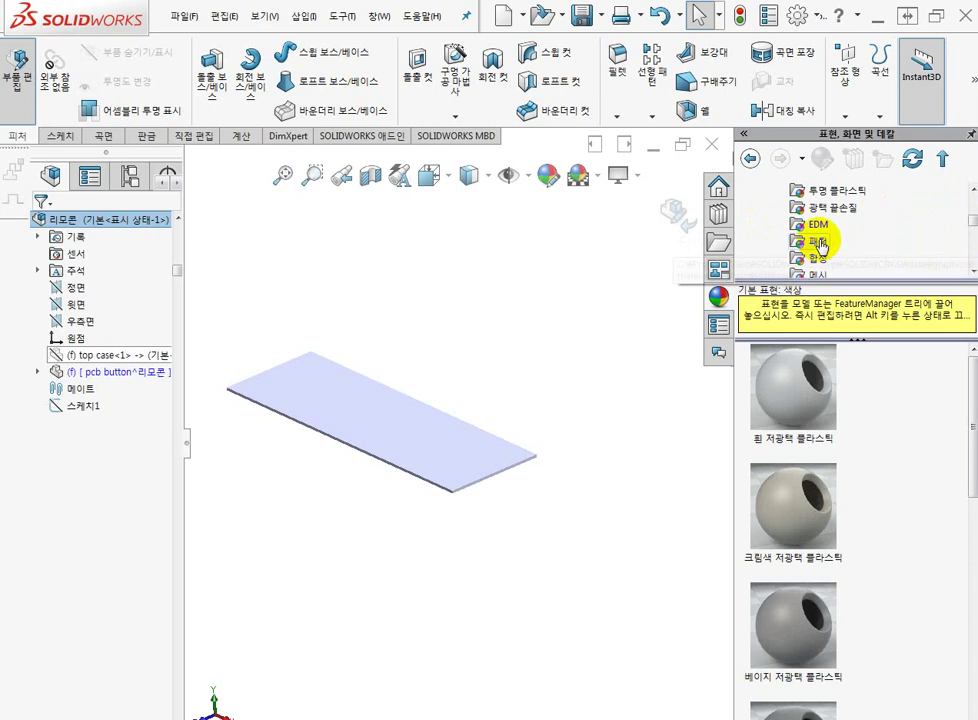
pyautogui.scroll(3, 818, 243)
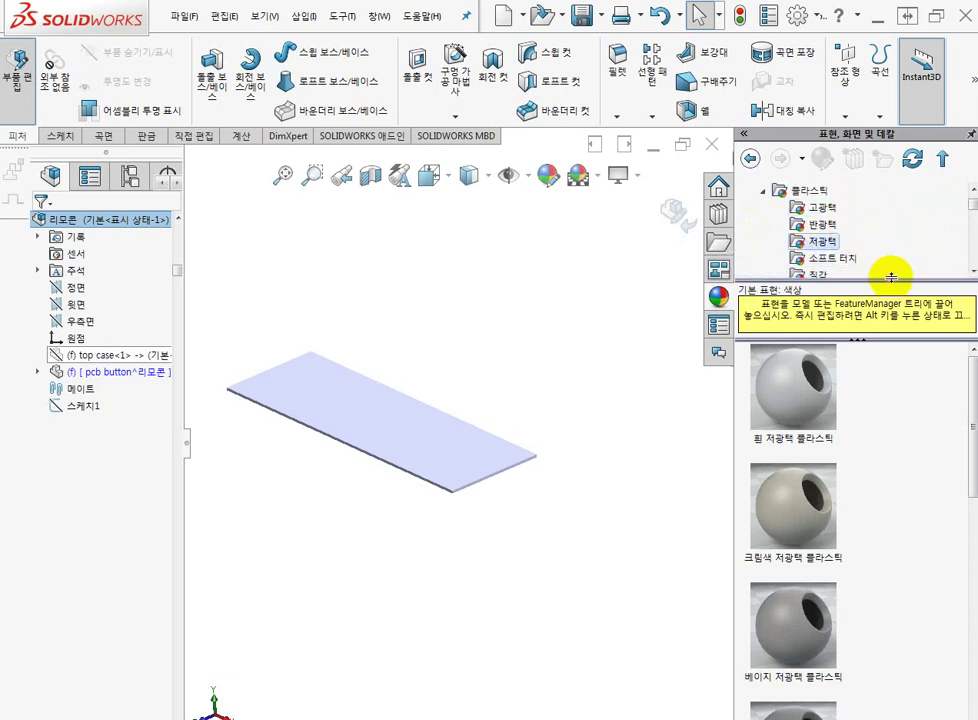
pyautogui.scroll(-1, 851, 262)
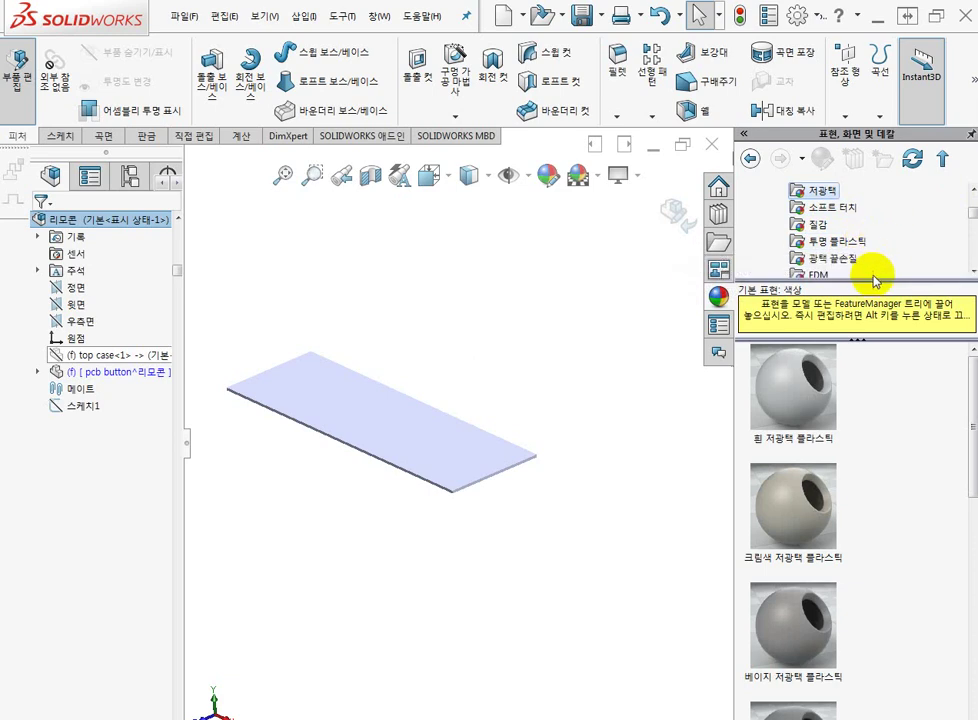
pyautogui.scroll(-1, 874, 270)
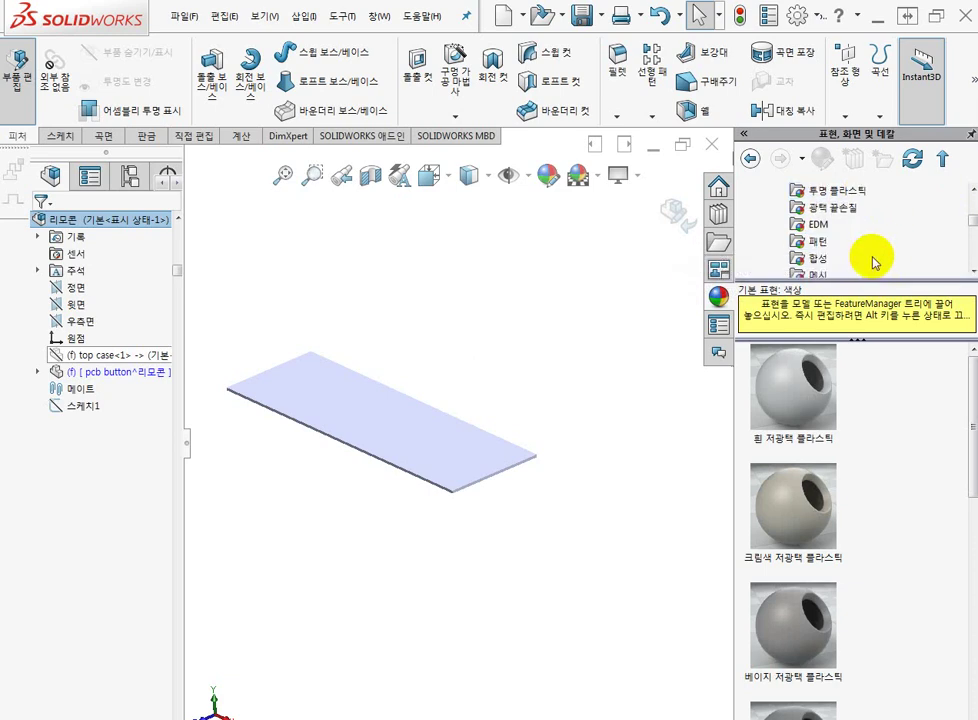
pyautogui.scroll(2, 873, 262)
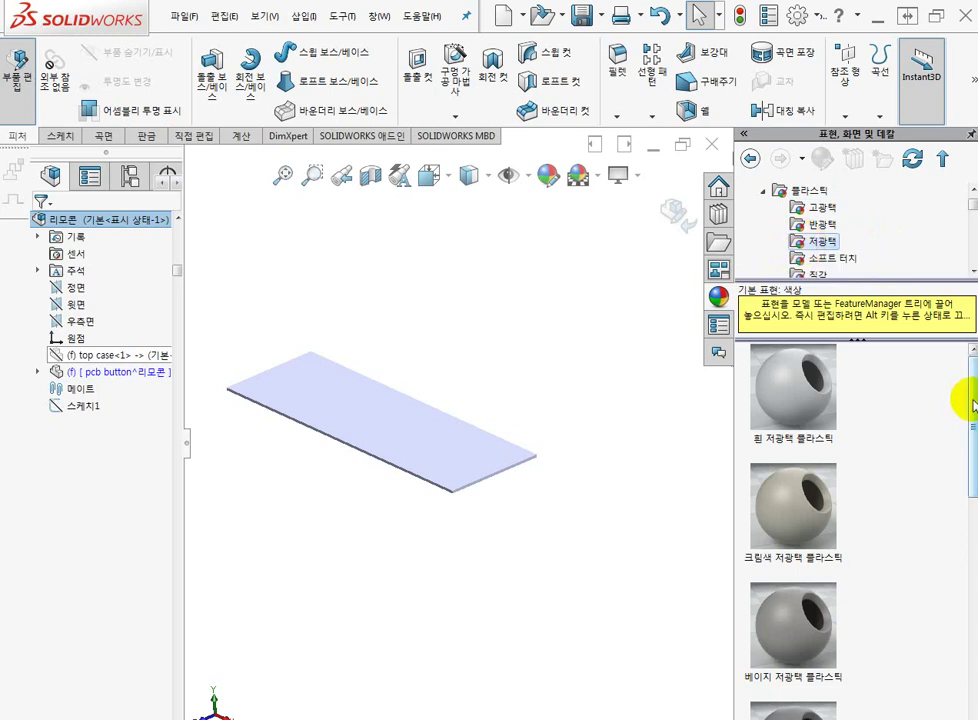
pyautogui.moveTo(970, 410); pyautogui.dragTo(940, 695)
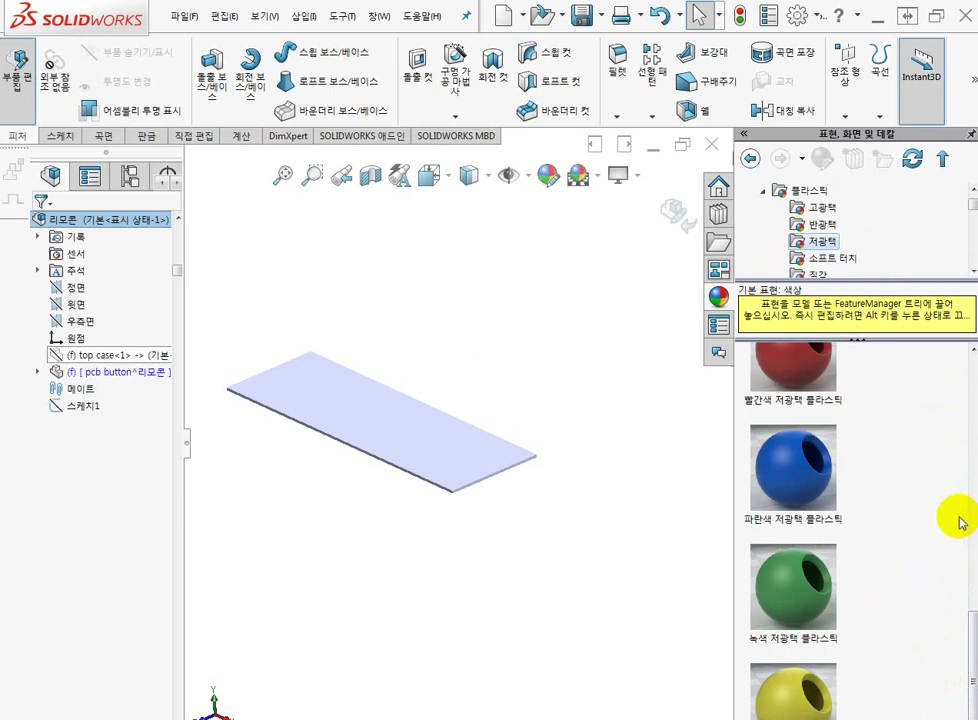
# Compare the high-gloss (고광택), low-gloss (저광택) and soft-touch (소프트 터치) plastic appearances for the plate
pyautogui.click(808, 226)
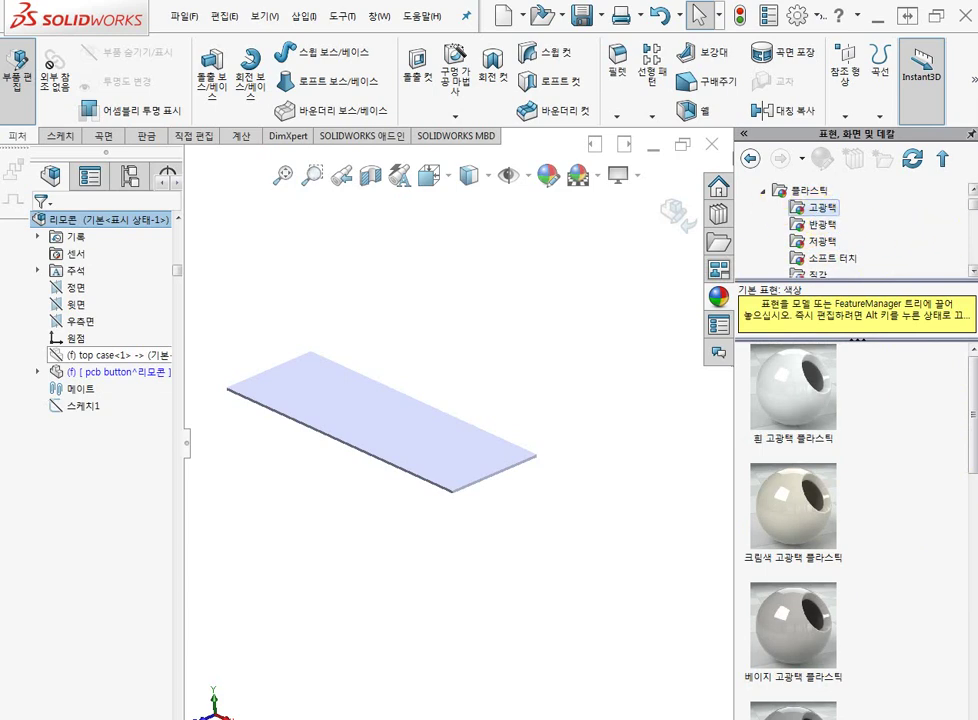
pyautogui.moveTo(969, 450); pyautogui.dragTo(806, 256)
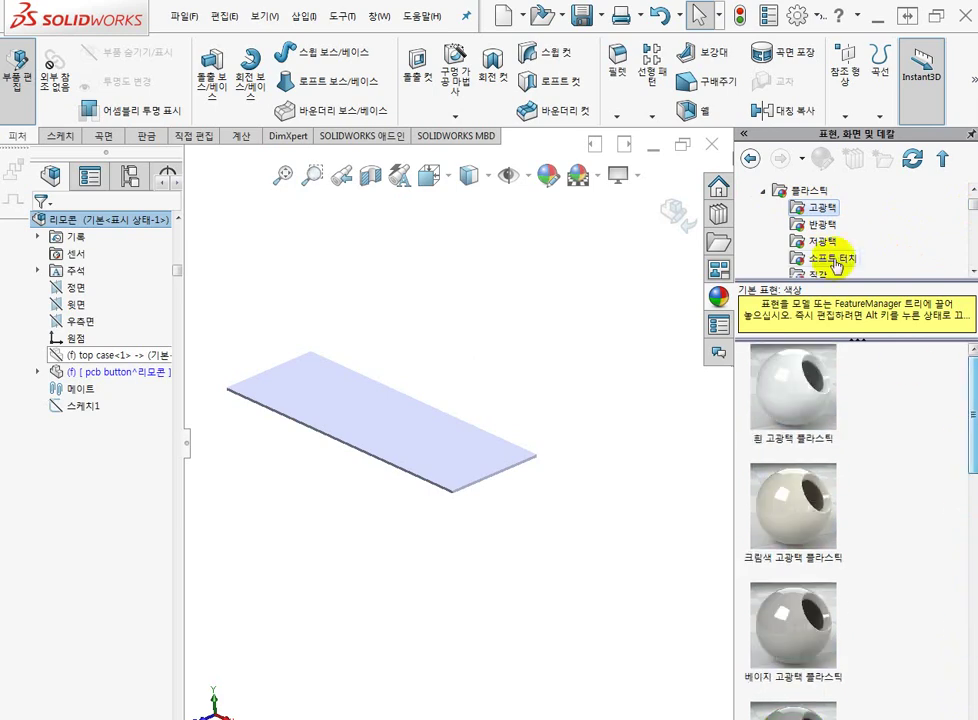
pyautogui.click(815, 242)
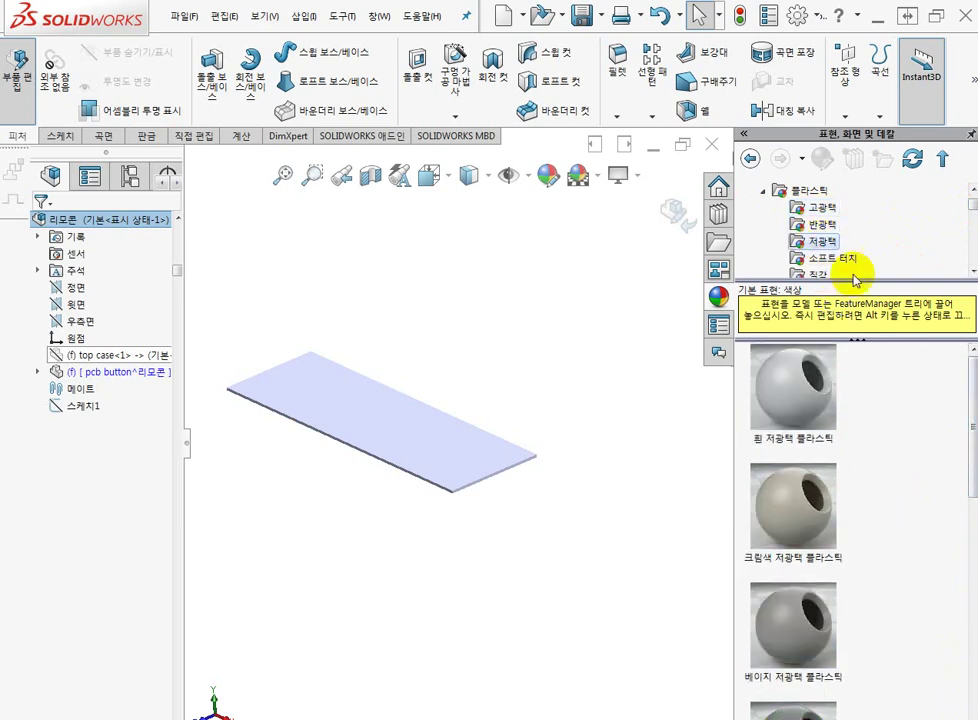
pyautogui.click(818, 258)
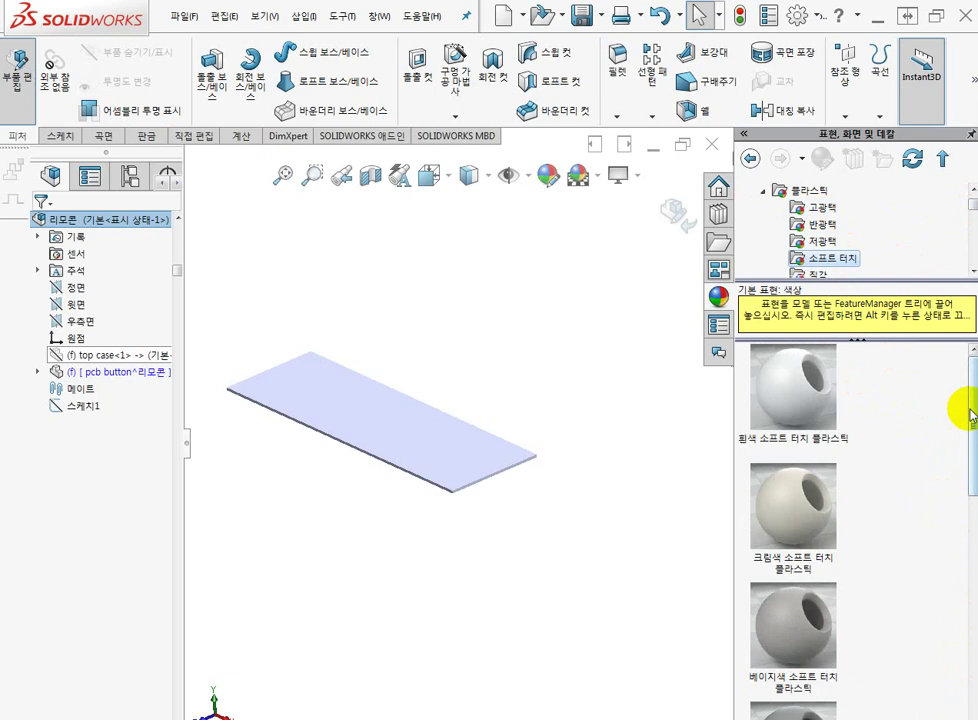
pyautogui.moveTo(965, 410); pyautogui.dragTo(965, 440)
pyautogui.moveTo(972, 207); pyautogui.dragTo(972, 226)
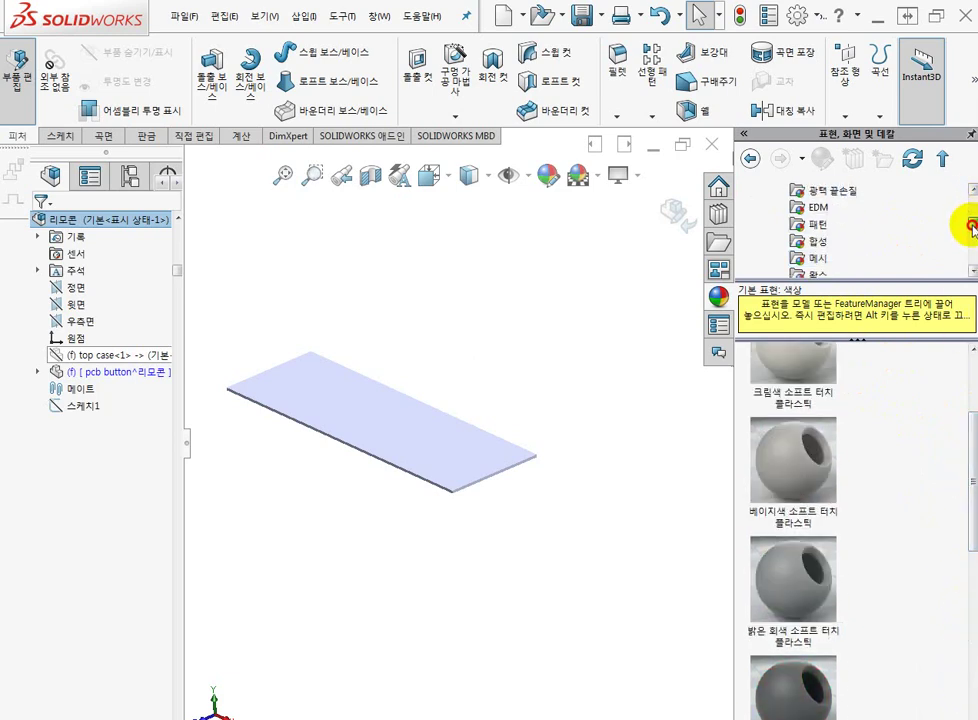
# Browse the remaining plastic subcategories, including EDM, pattern (패턴), mesh (메시) and transparent plastic (투명 플라스틱)
pyautogui.click(840, 208)
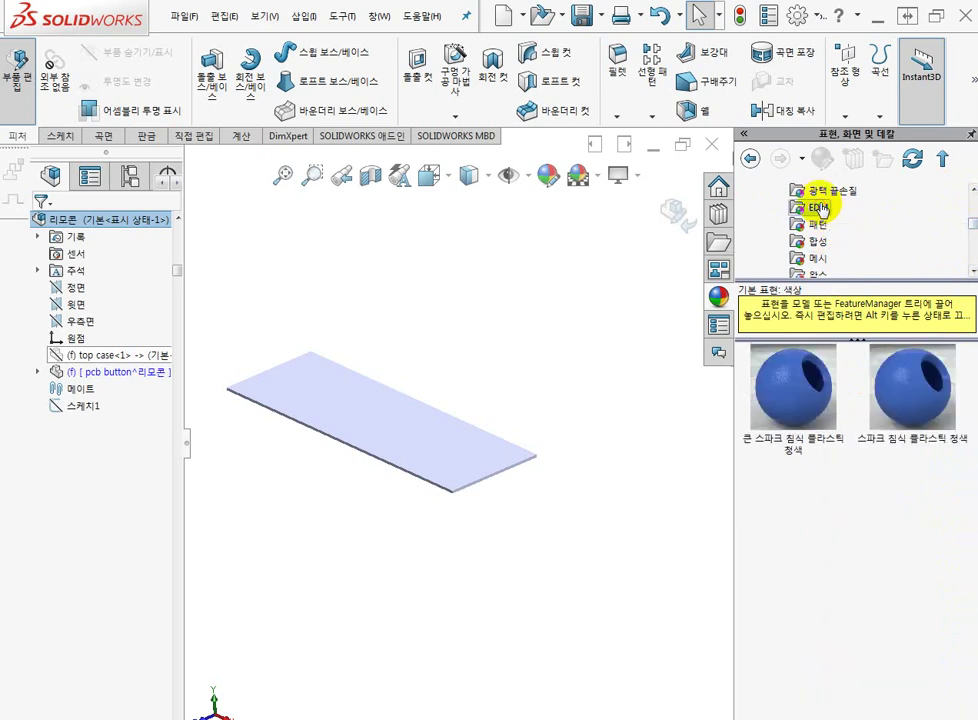
pyautogui.click(817, 225)
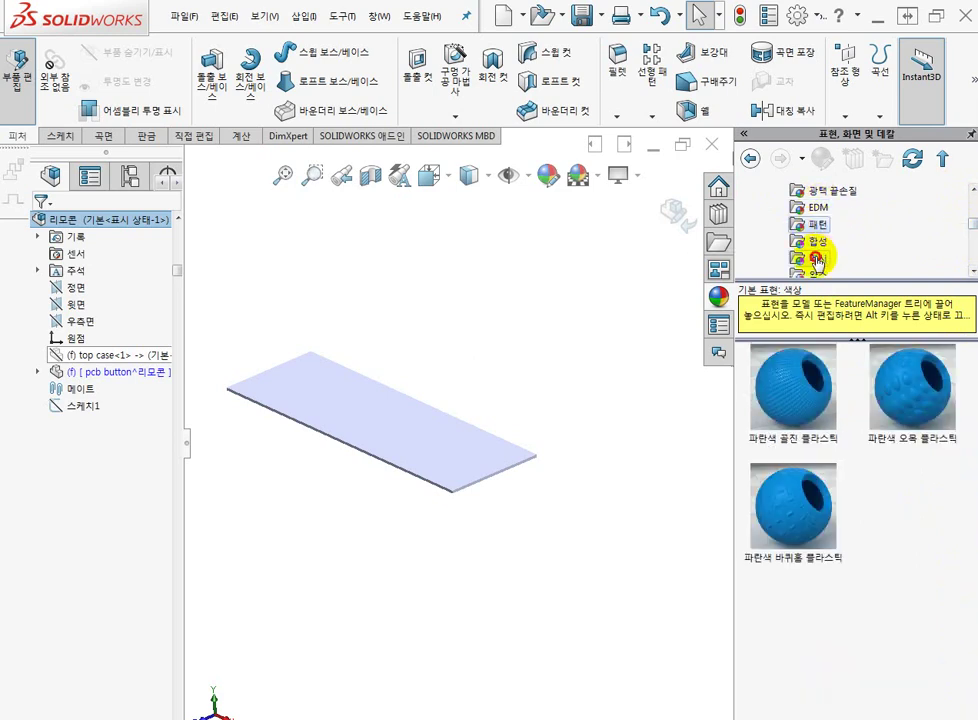
pyautogui.click(817, 259)
pyautogui.scroll(-2, 815, 250)
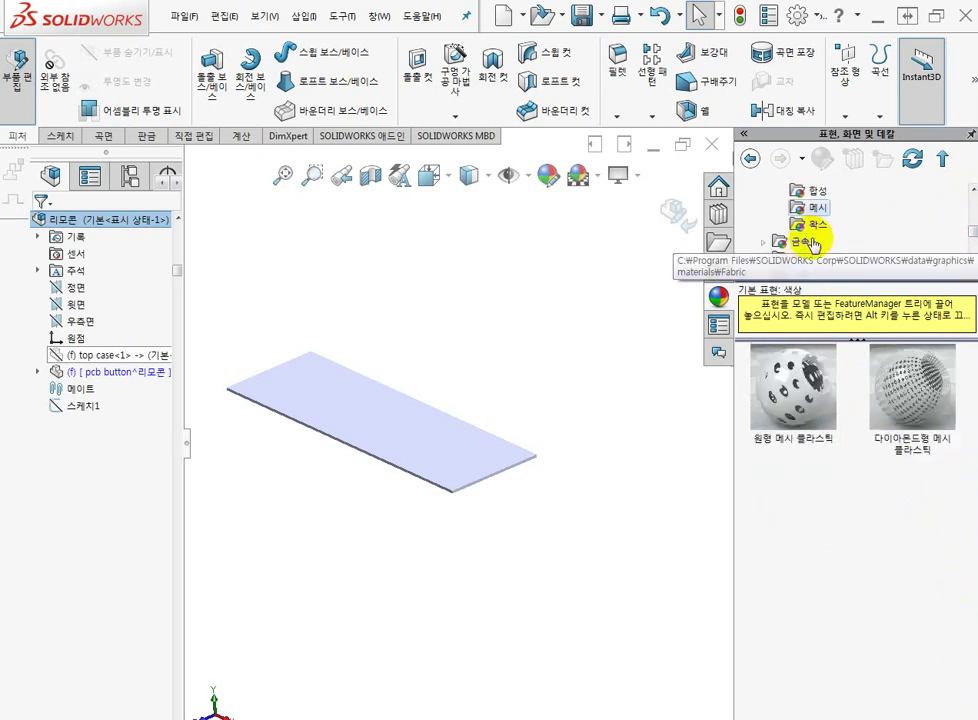
pyautogui.scroll(5, 812, 244)
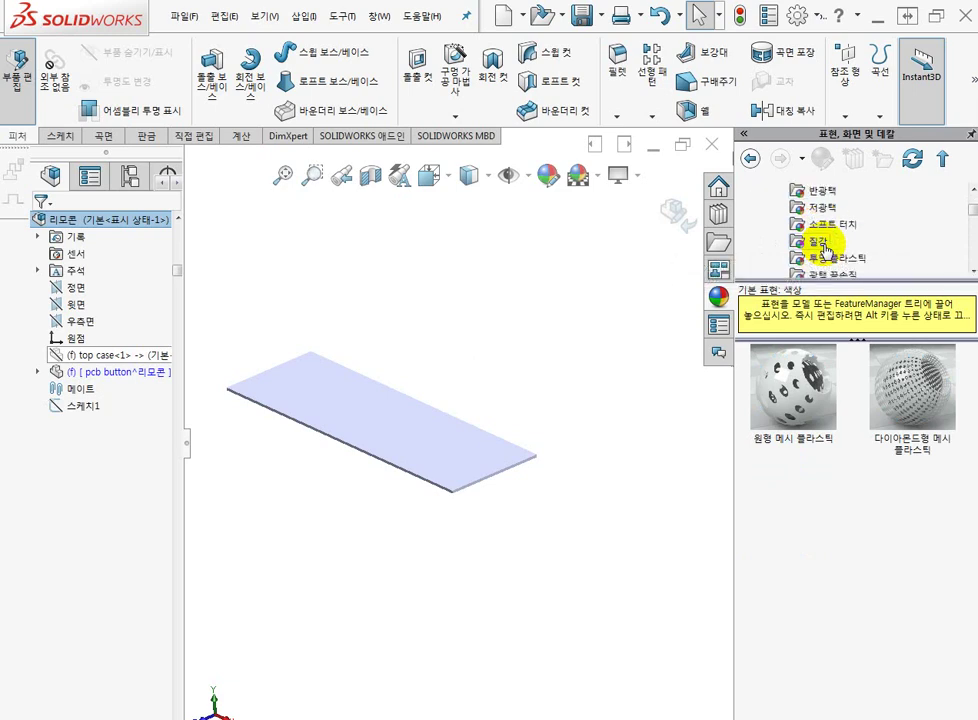
pyautogui.click(819, 224)
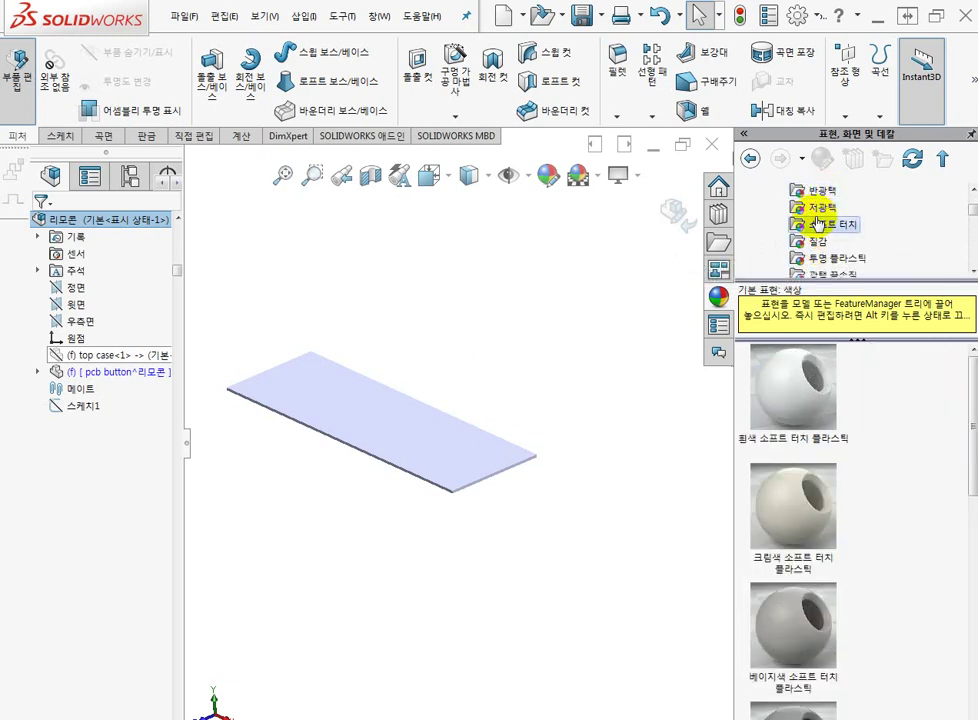
pyautogui.click(817, 258)
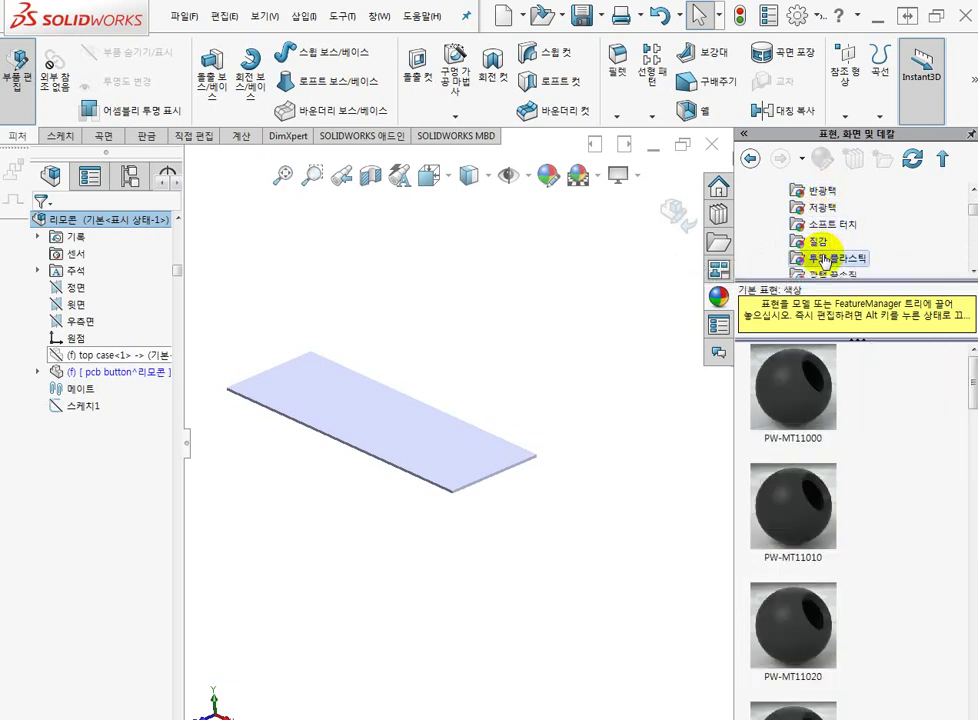
pyautogui.scroll(-5, 820, 260)
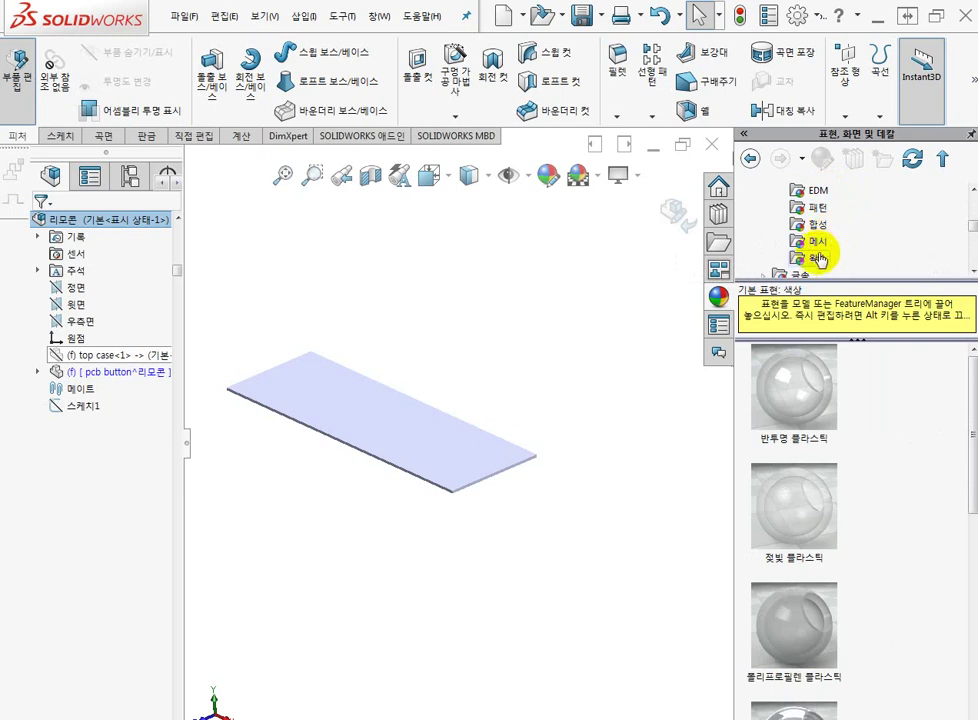
pyautogui.click(817, 257)
pyautogui.click(816, 239)
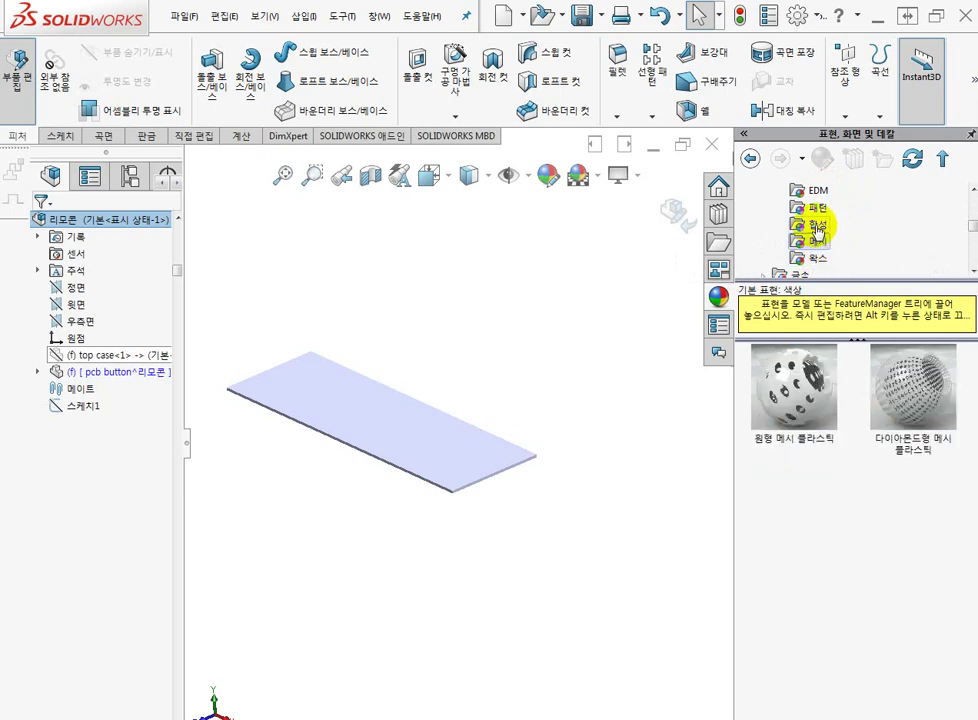
pyautogui.click(817, 225)
pyautogui.click(821, 194)
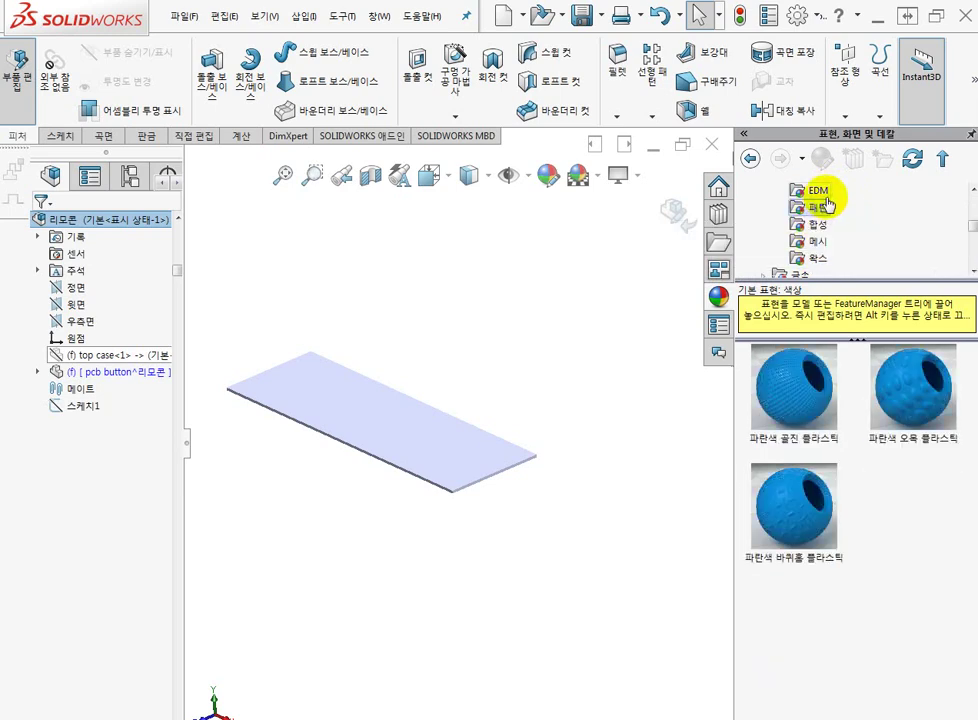
pyautogui.scroll(5, 828, 203)
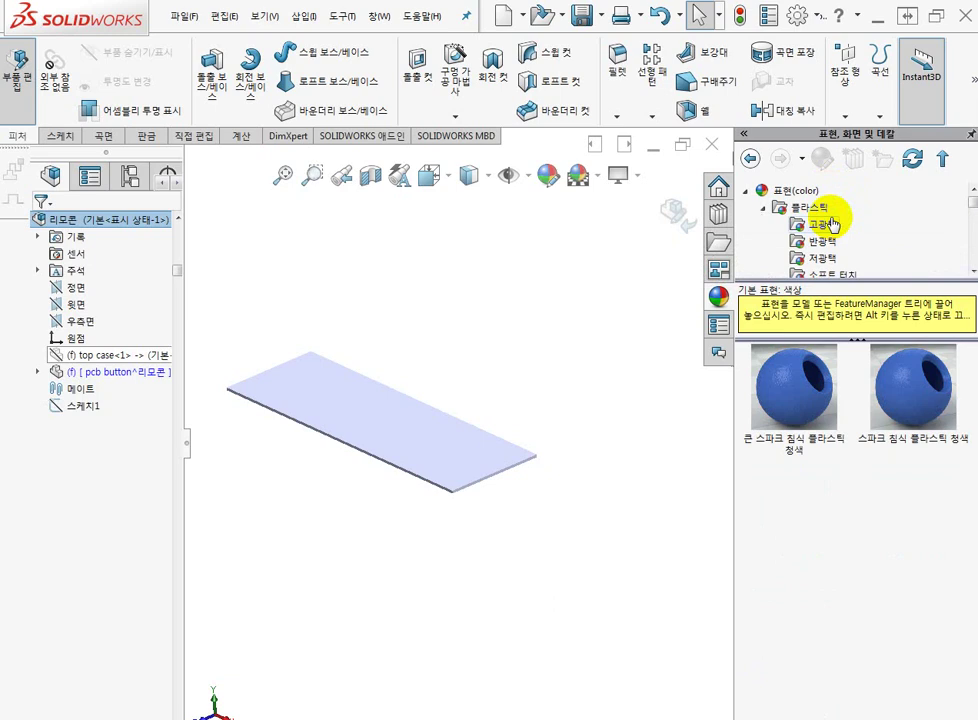
# Choose the blue glossy ABS plastic (파란색 광택 ABS 플라스틱) from the high-gloss (고광택) appearances
pyautogui.click(822, 225)
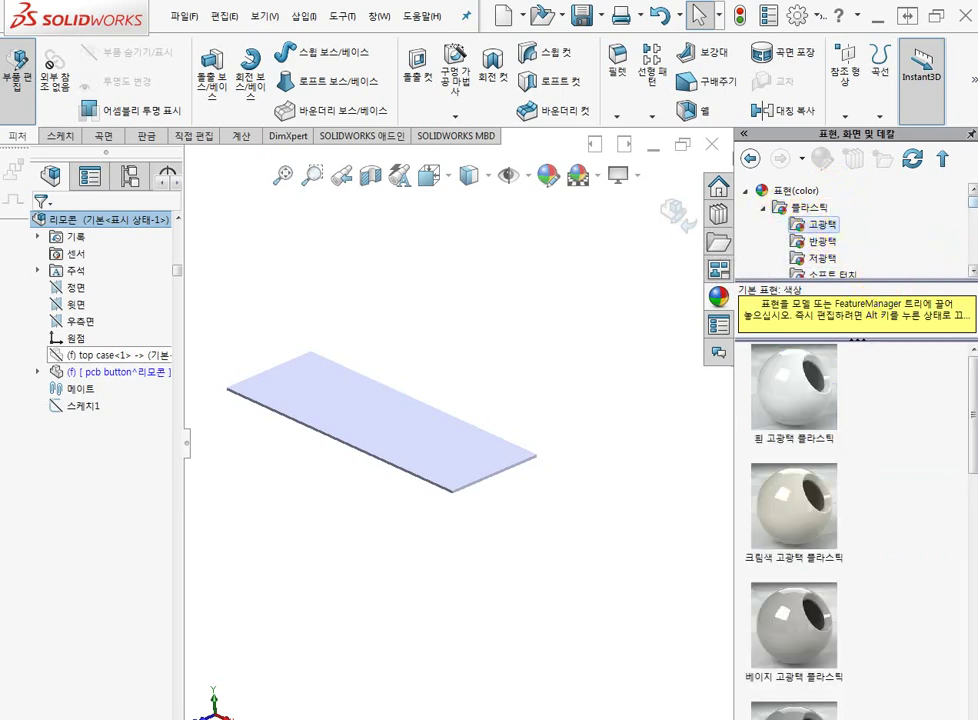
pyautogui.moveTo(969, 207); pyautogui.dragTo(969, 232)
pyautogui.scroll(-5, 817, 592)
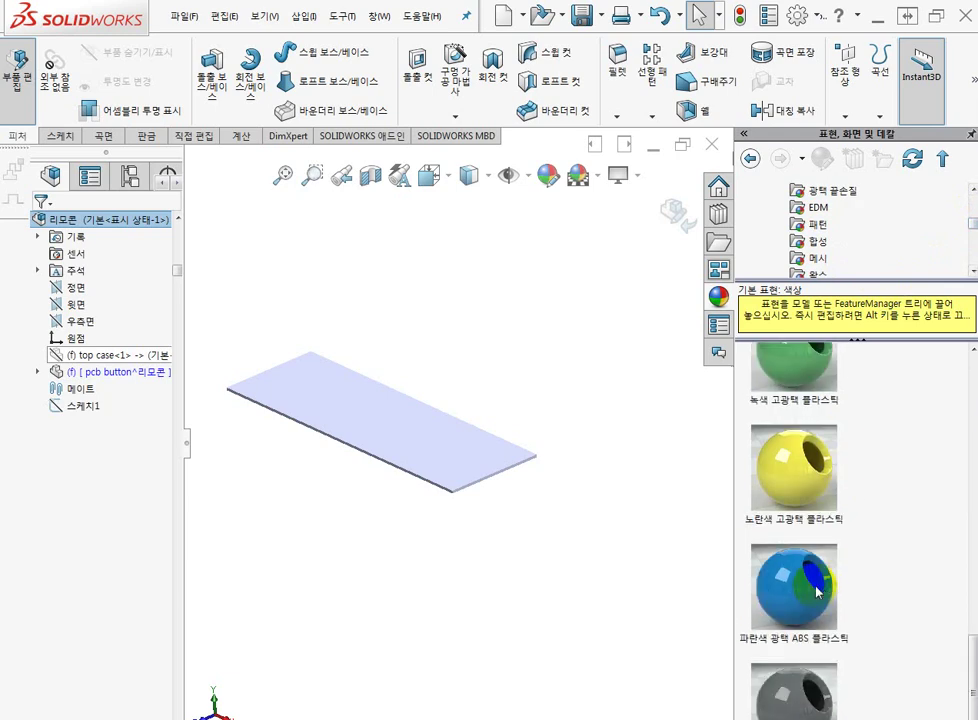
pyautogui.click(813, 603)
# Try to apply the blue glossy ABS plastic appearance to the plate at the pcb button part level
pyautogui.moveTo(801, 601); pyautogui.dragTo(428, 447)
pyautogui.click(410, 446)
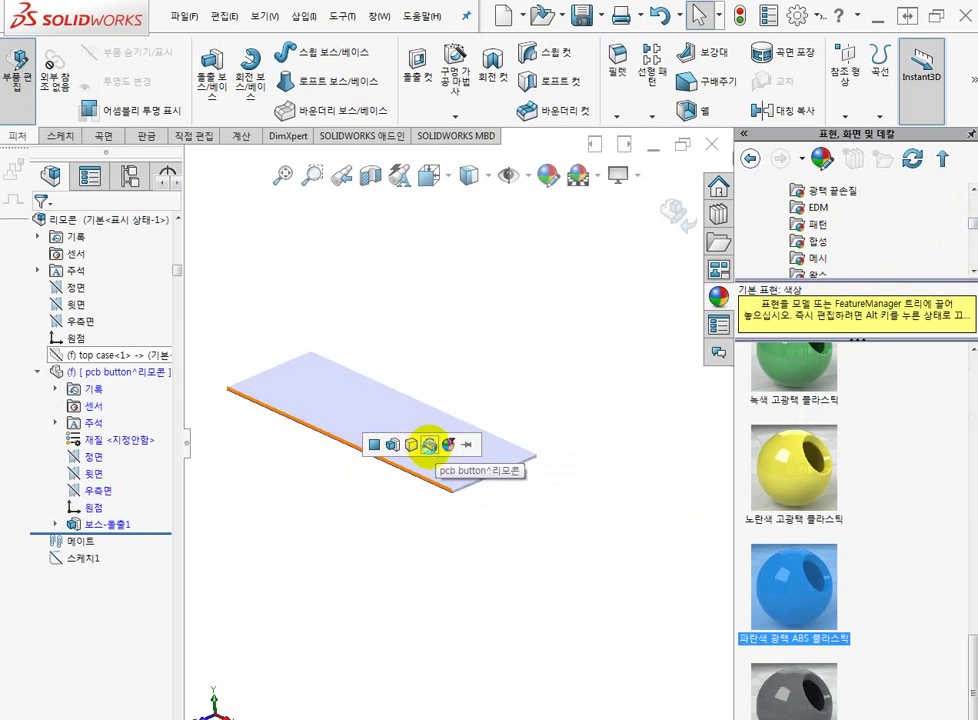
pyautogui.click(429, 444)
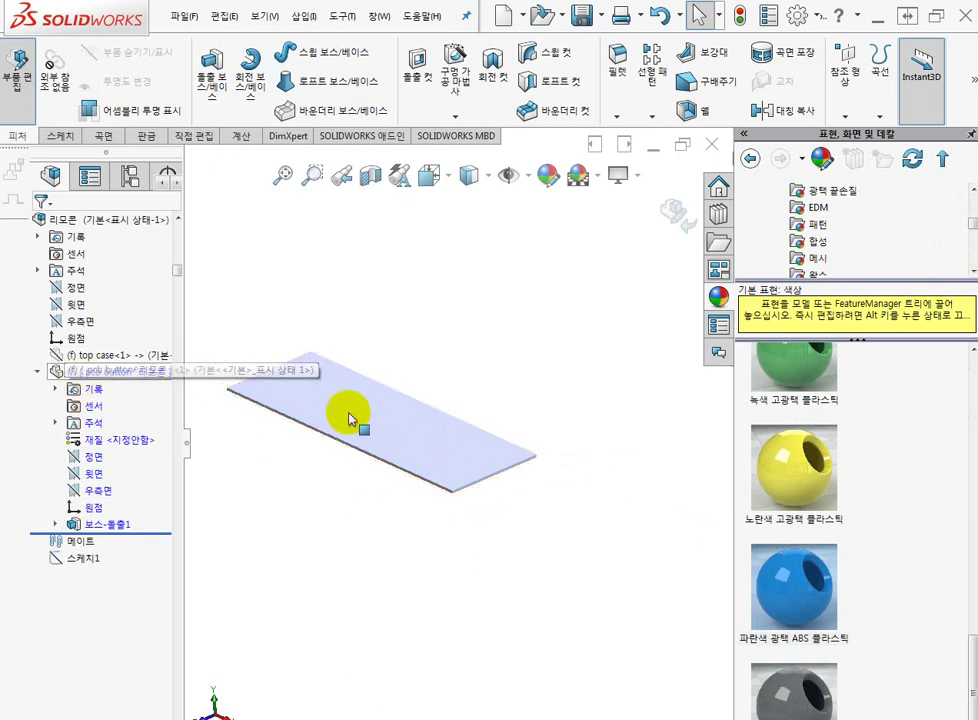
# Apply the blue glossy ABS plastic (파란색 광택 ABS 플라스틱) appearance to the plate's body and unpin the appearances library
pyautogui.moveTo(810, 585); pyautogui.dragTo(400, 423)
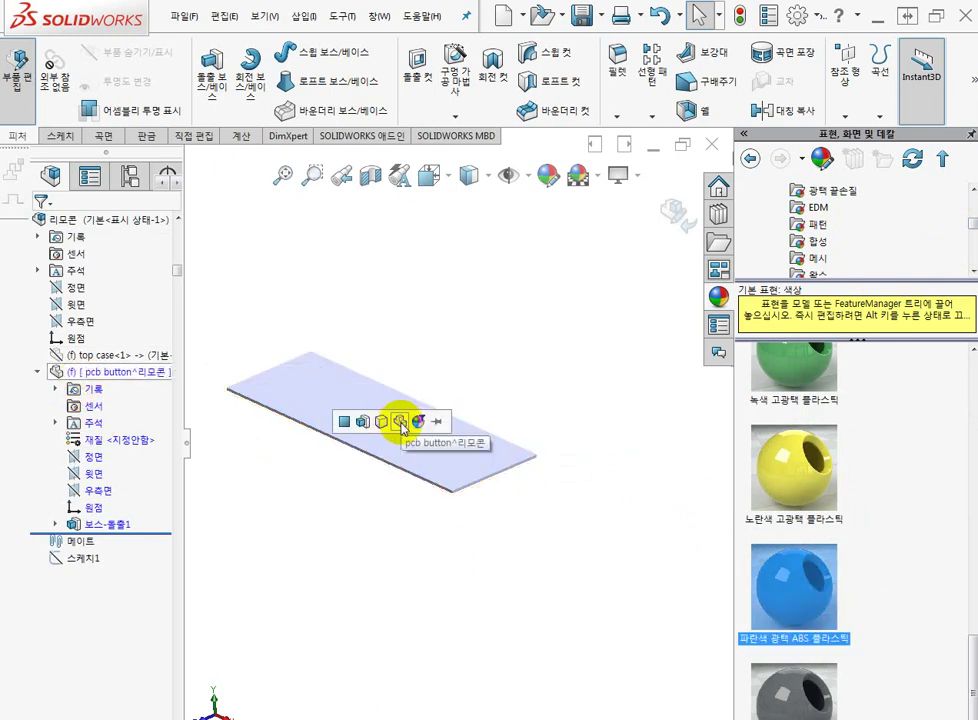
pyautogui.click(381, 424)
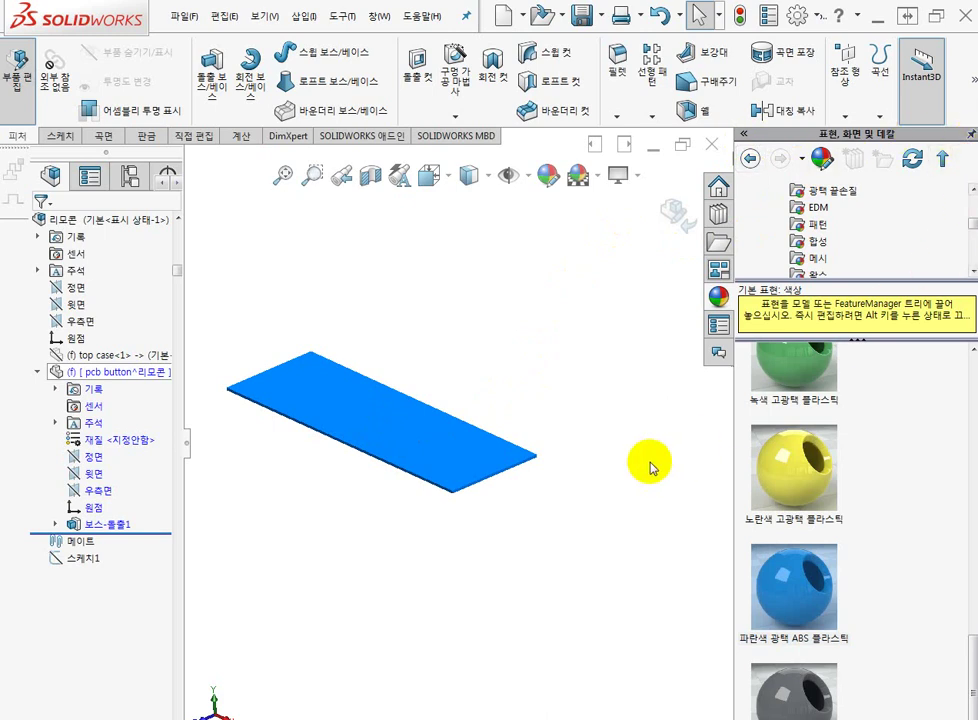
pyautogui.moveTo(443, 350); pyautogui.dragTo(441, 380, button='middle')
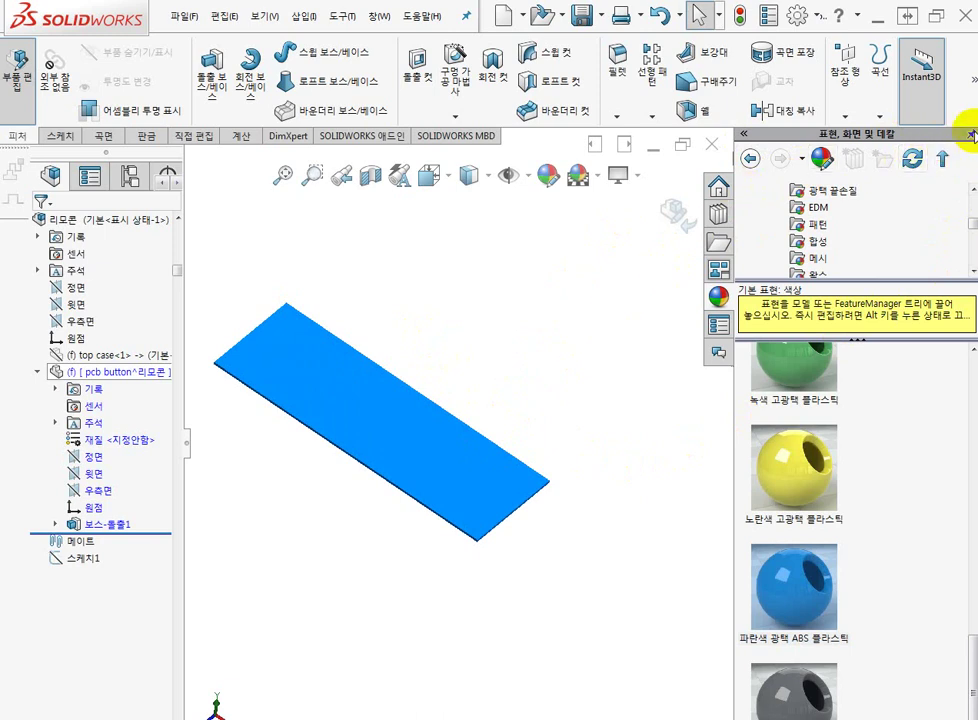
pyautogui.click(971, 133)
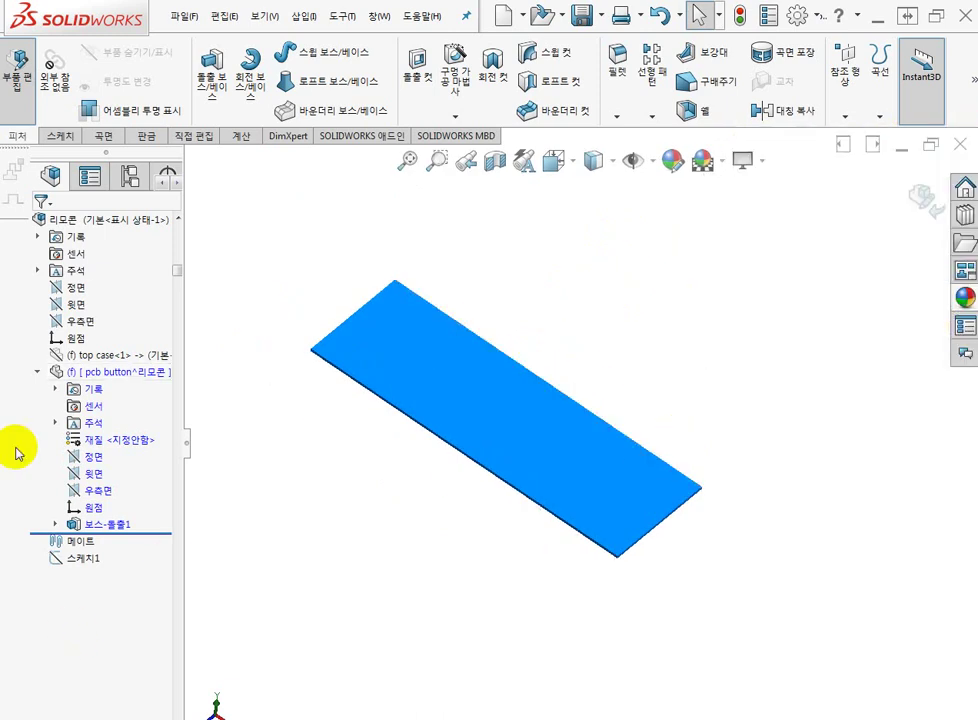
# Restore the modeling window to its smaller size and reposition the PCB BUTTON drawing so its whole top view can be read
pyautogui.click(936, 16)
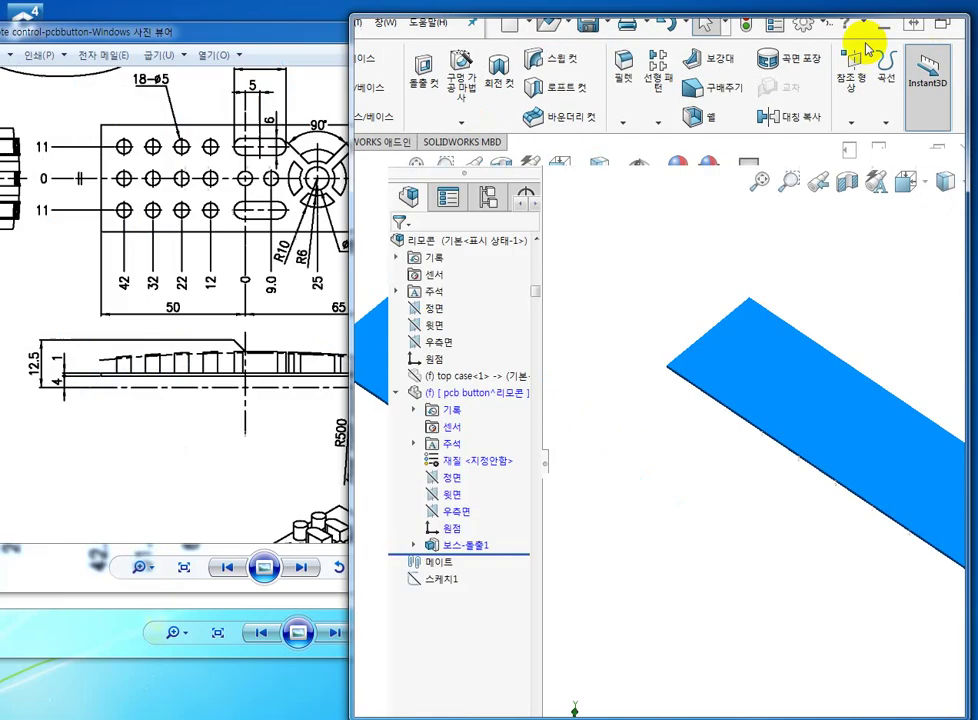
pyautogui.click(212, 414)
pyautogui.moveTo(212, 414)
pyautogui.mouseDown()
pyautogui.moveTo(95, 522)
pyautogui.moveTo(186, 480)
pyautogui.mouseUp()
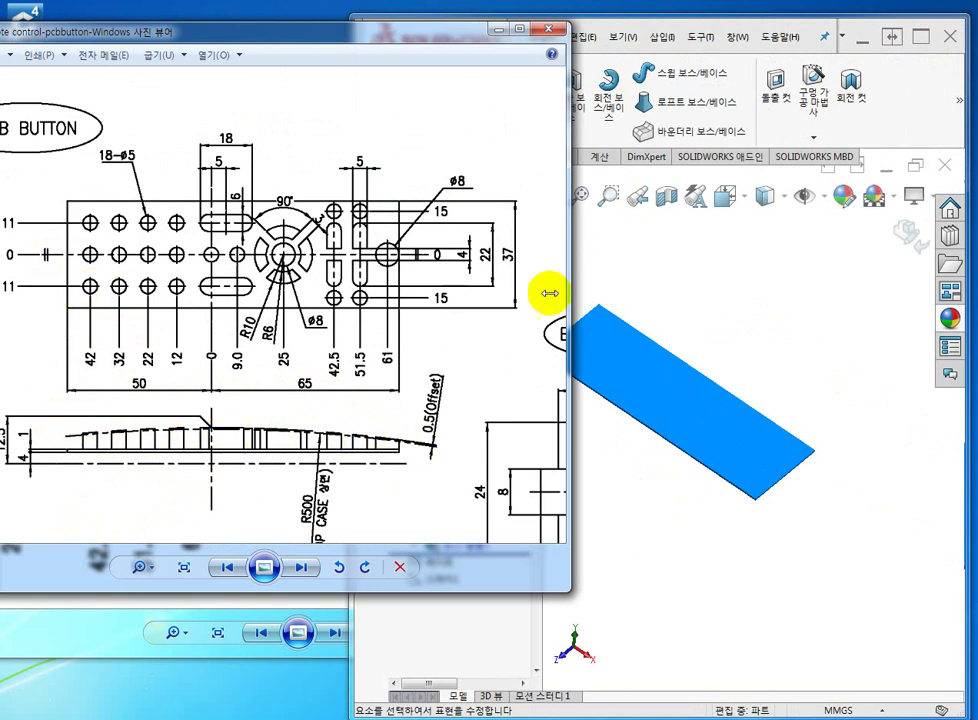
pyautogui.click(746, 297)
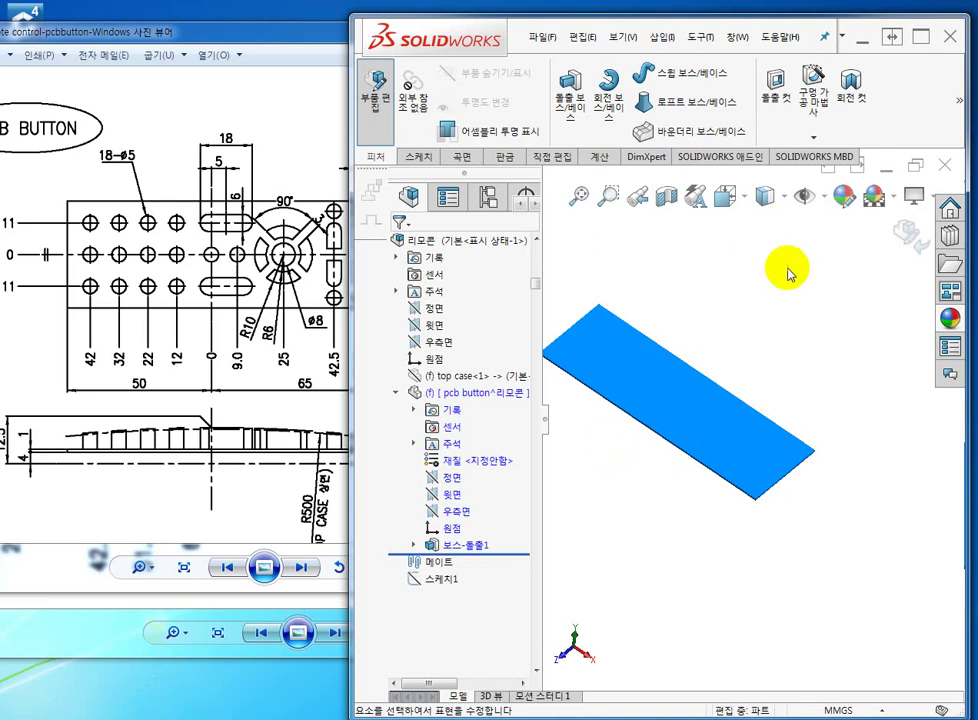
# Start a new sketch on the top face of the pcb button plate and check the button layout in the drawing
pyautogui.click(660, 407)
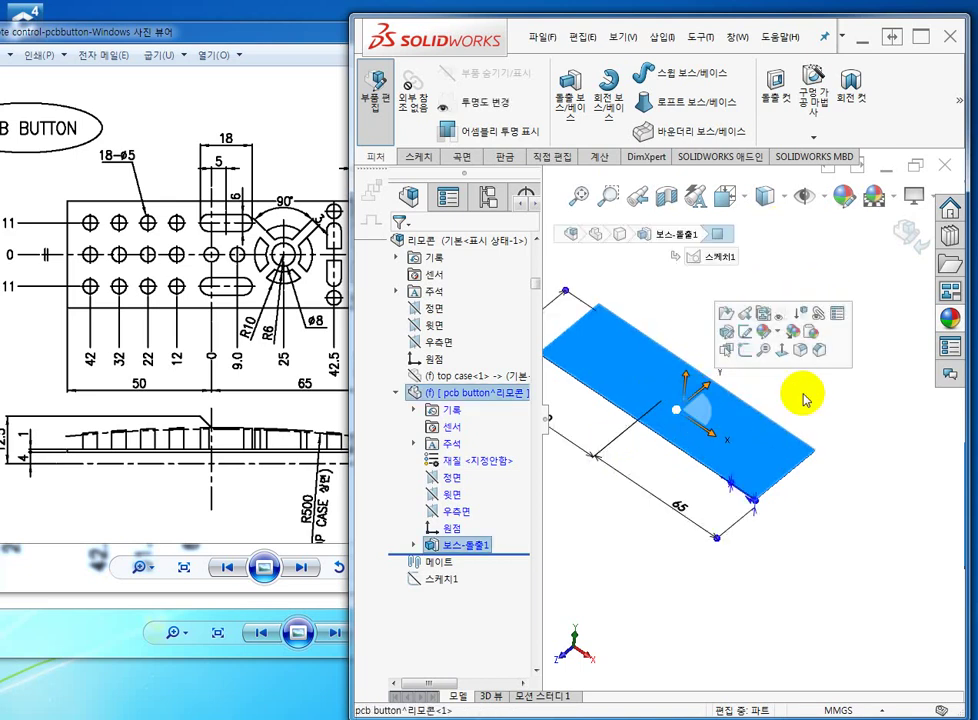
pyautogui.click(870, 409)
pyautogui.click(749, 474)
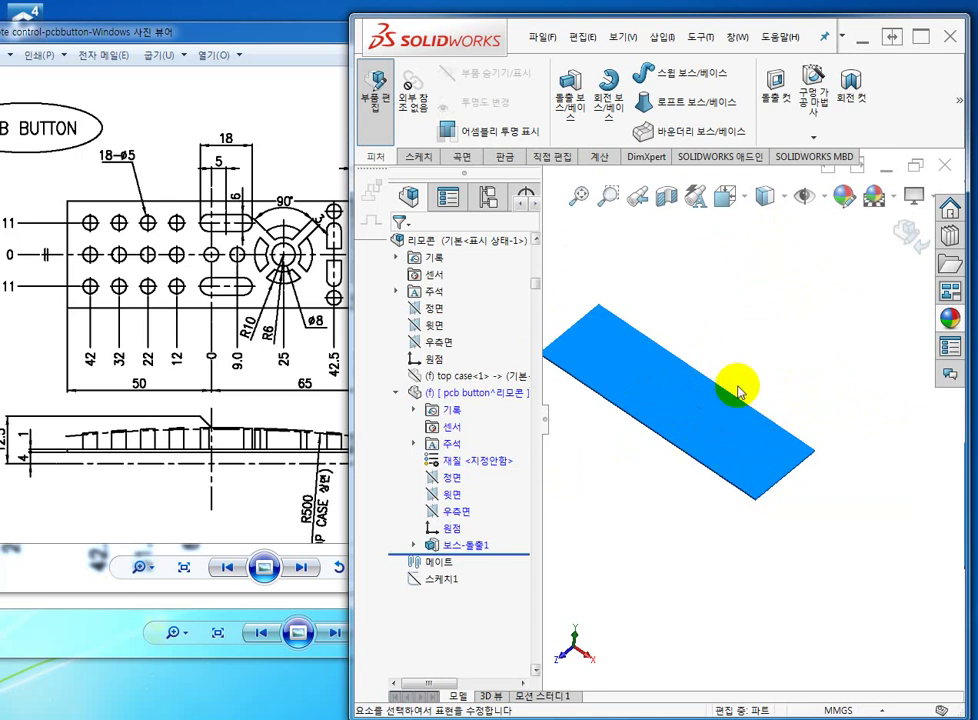
pyautogui.click(660, 392)
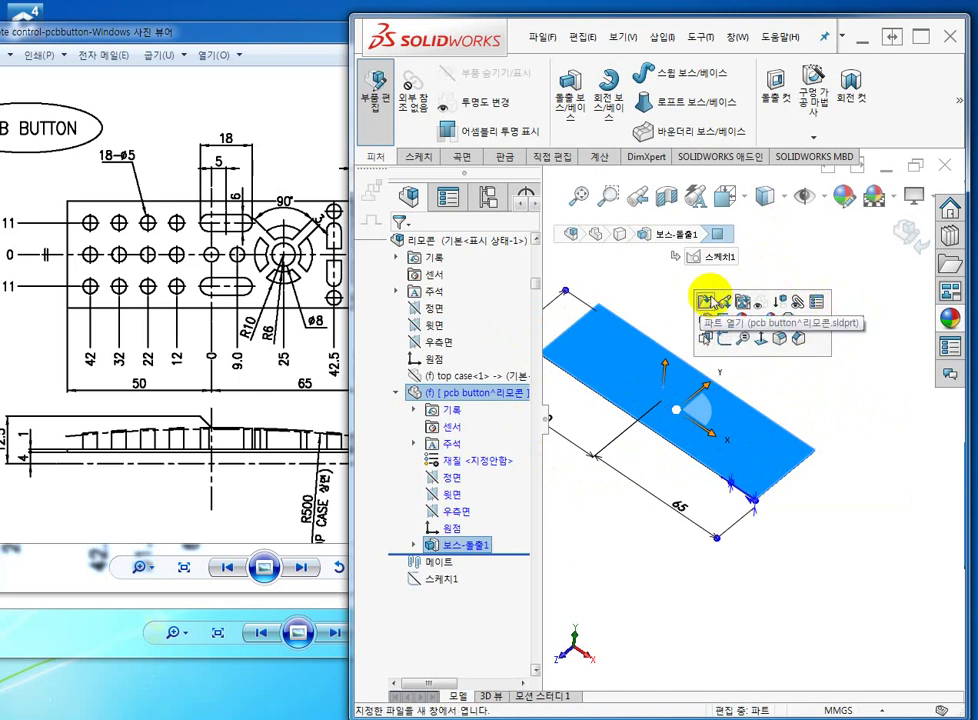
pyautogui.click(724, 342)
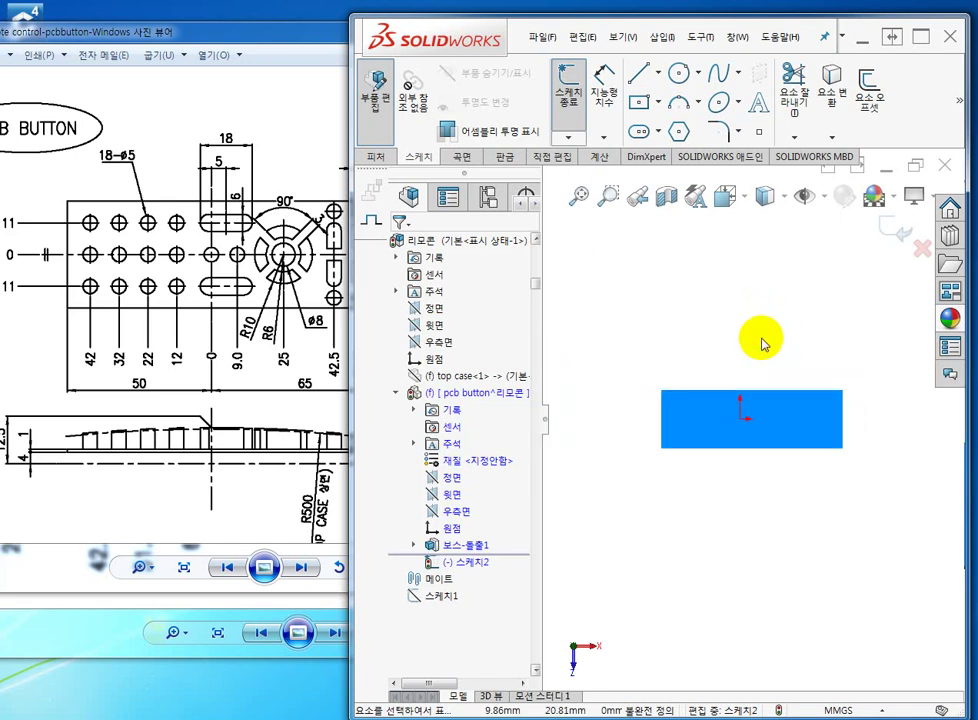
pyautogui.scroll(-2, 757, 338)
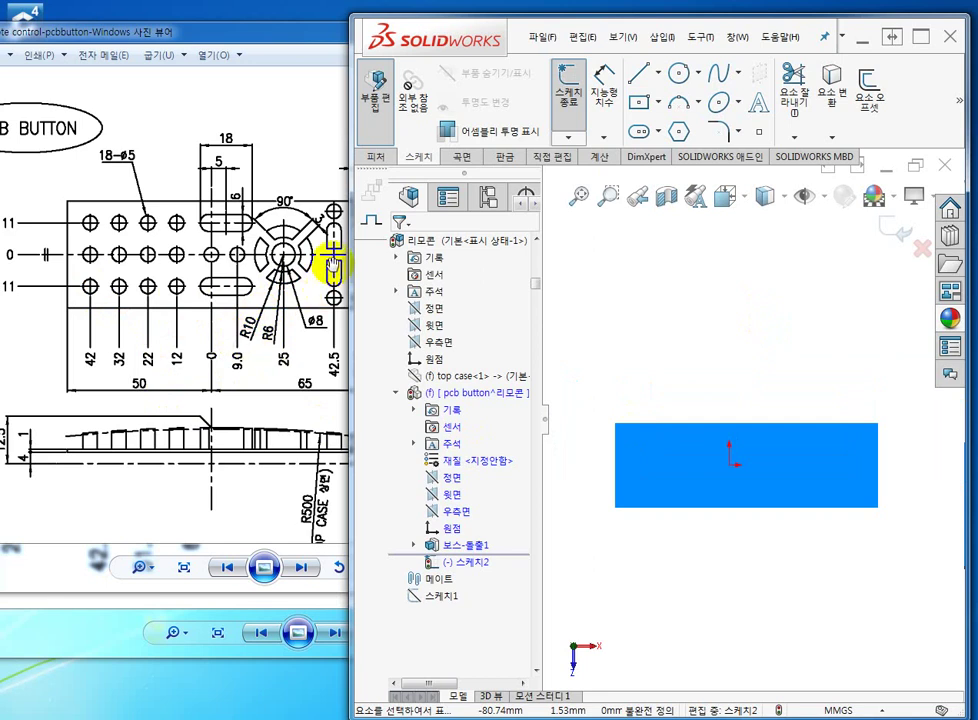
pyautogui.click(165, 160)
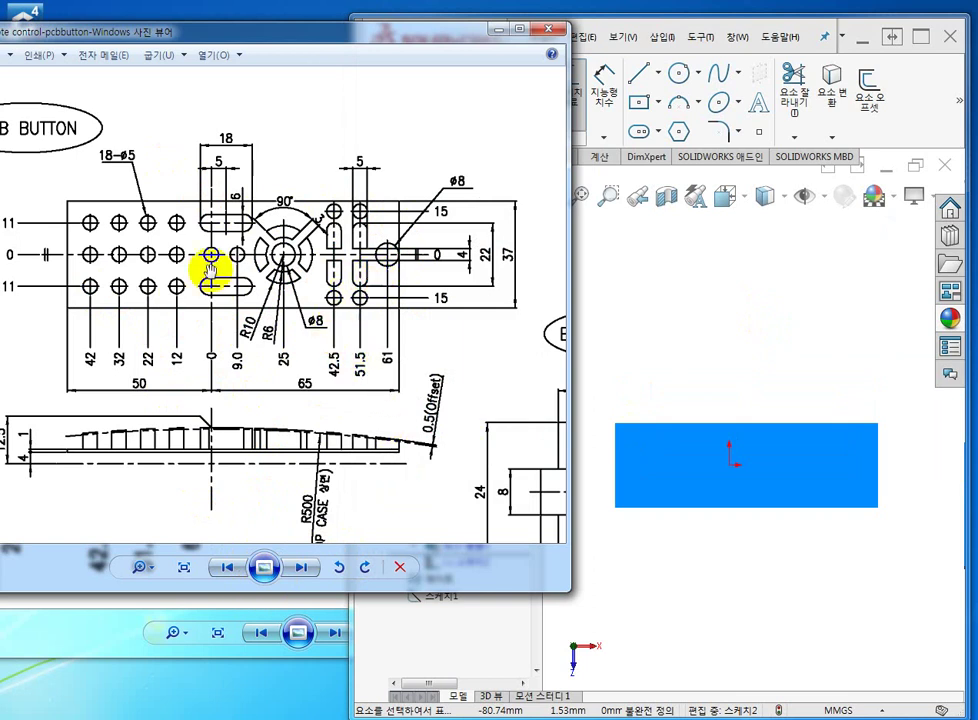
pyautogui.click(690, 270)
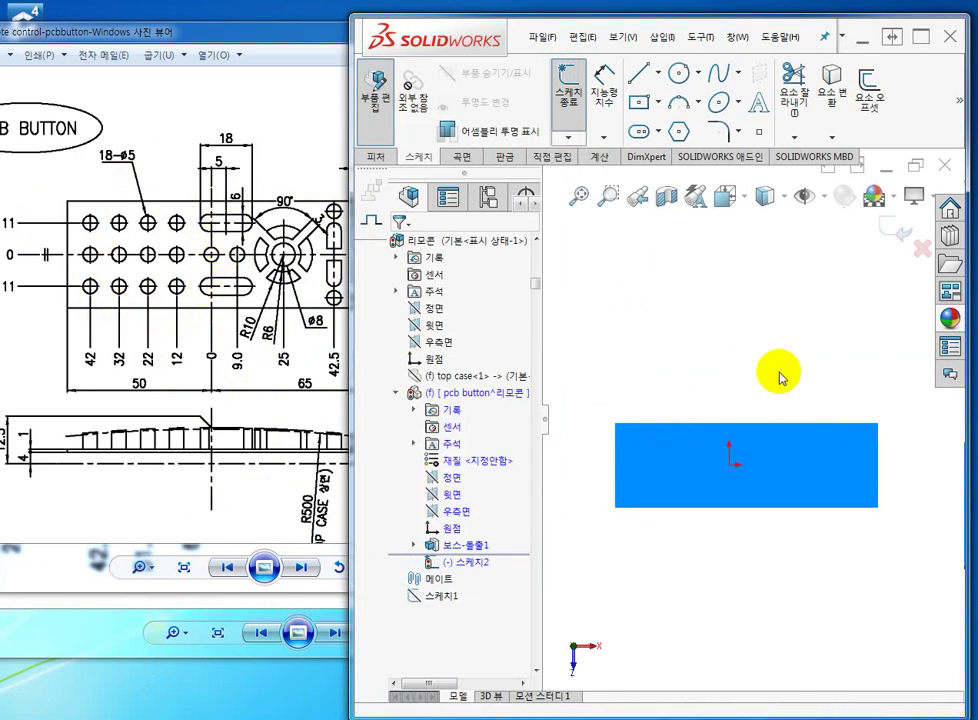
# Show the hidden top case component in the assembly while the plate sketch stays open for editing
pyautogui.moveTo(714, 592); pyautogui.dragTo(681, 465, button='middle')
pyautogui.moveTo(716, 538); pyautogui.dragTo(745, 552, button='middle')
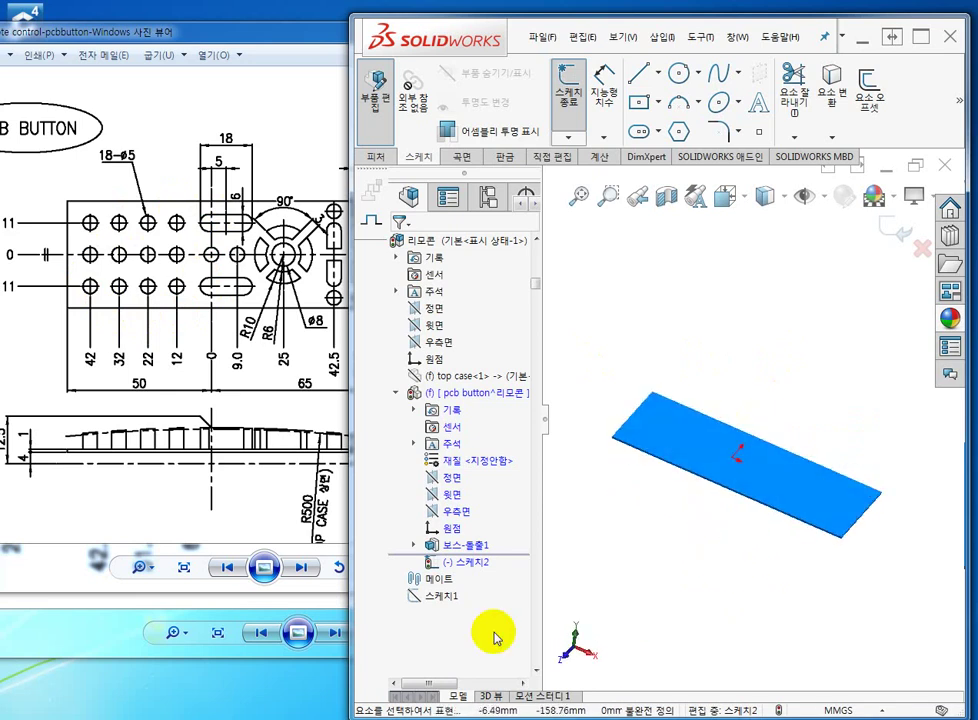
pyautogui.click(476, 381)
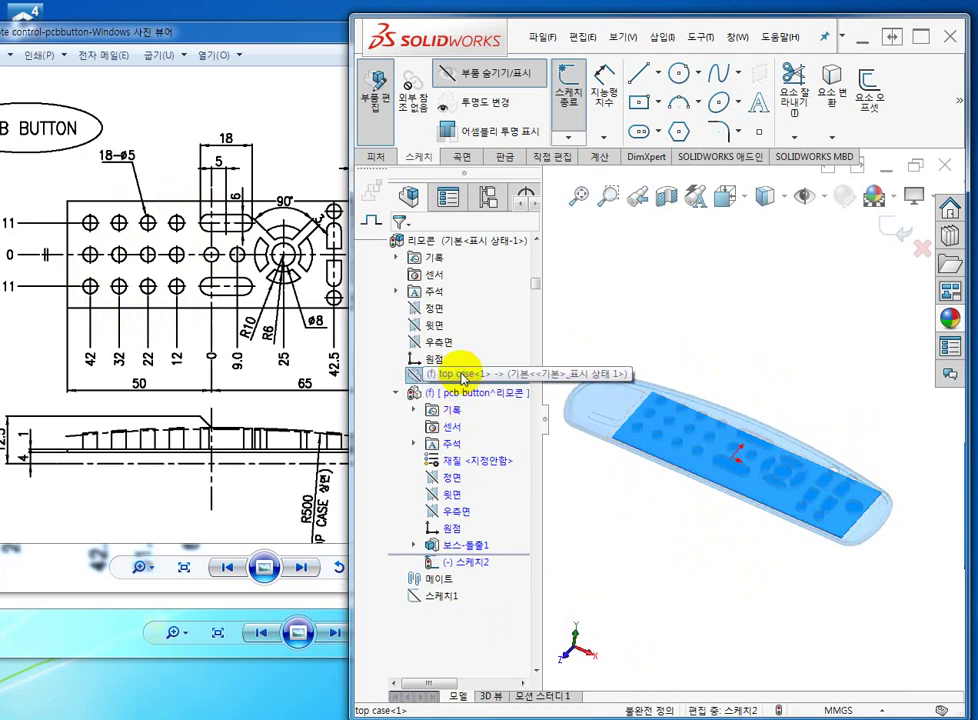
pyautogui.rightClick(463, 378)
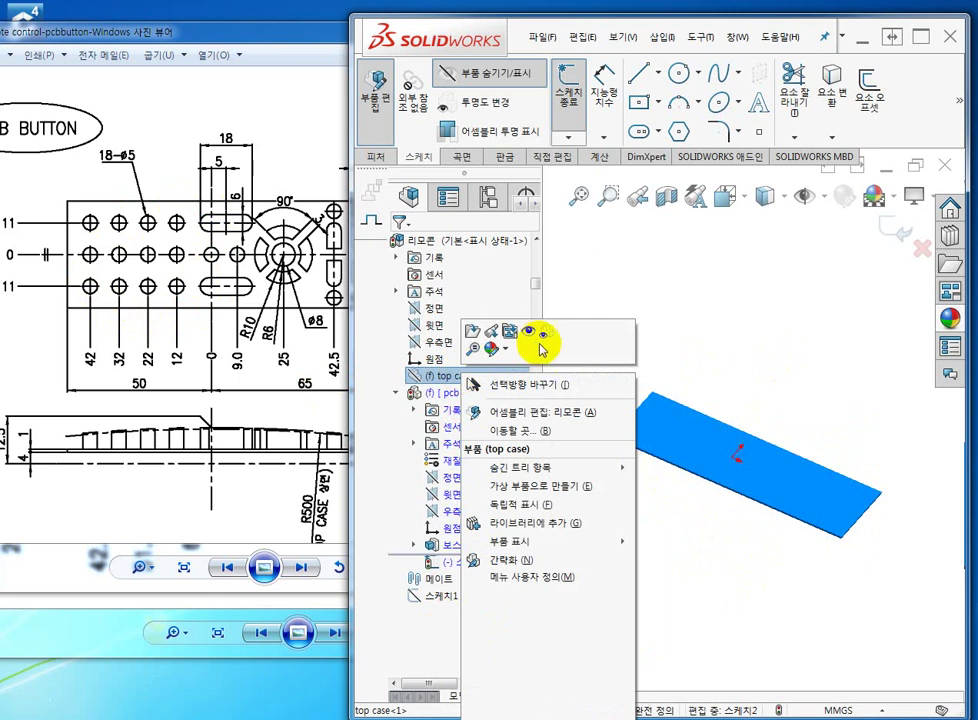
pyautogui.click(529, 338)
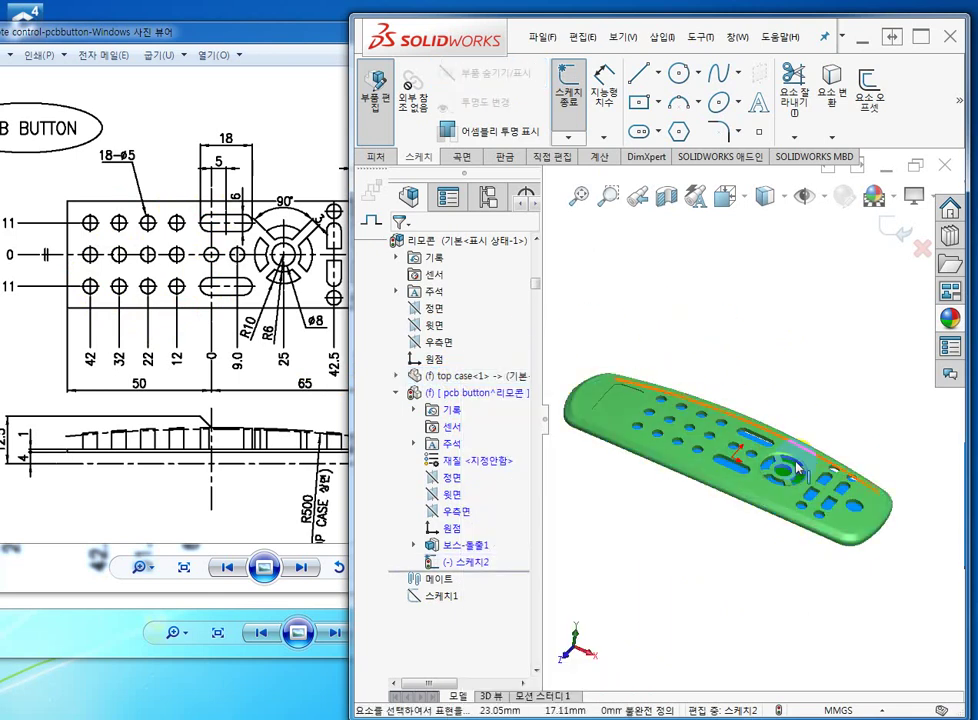
# Examine how the top case's button openings line up with the blue plate beneath, and maximize the modeling window
pyautogui.scroll(-3, 760, 503)
pyautogui.scroll(3, 760, 498)
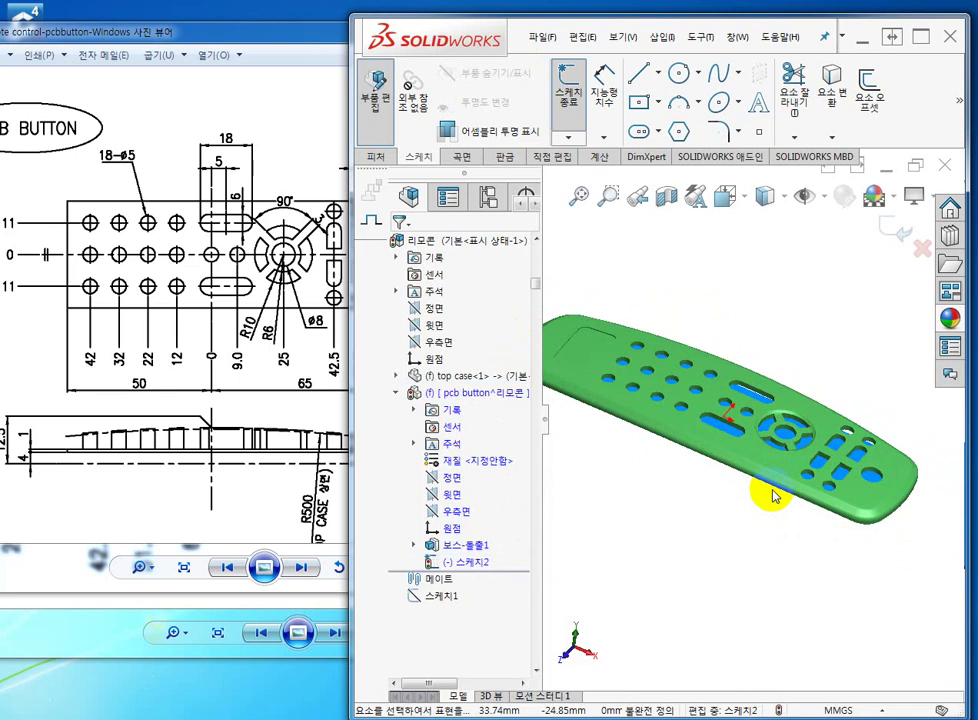
pyautogui.moveTo(862, 341); pyautogui.dragTo(836, 393, button='middle')
pyautogui.press('Left')
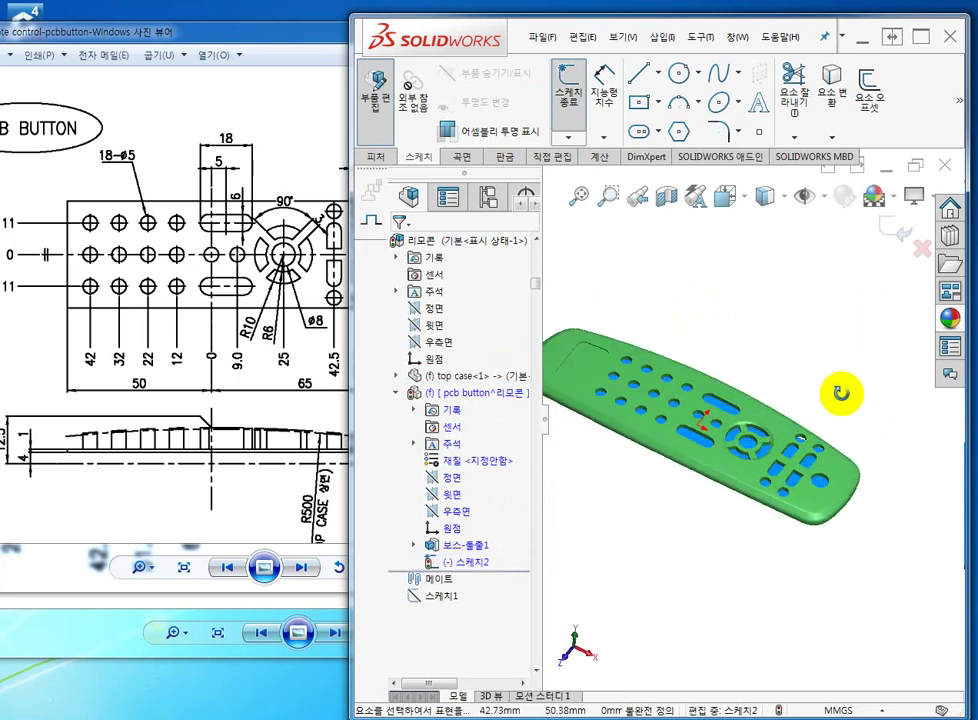
pyautogui.moveTo(567, 505); pyautogui.dragTo(607, 497, button='middle')
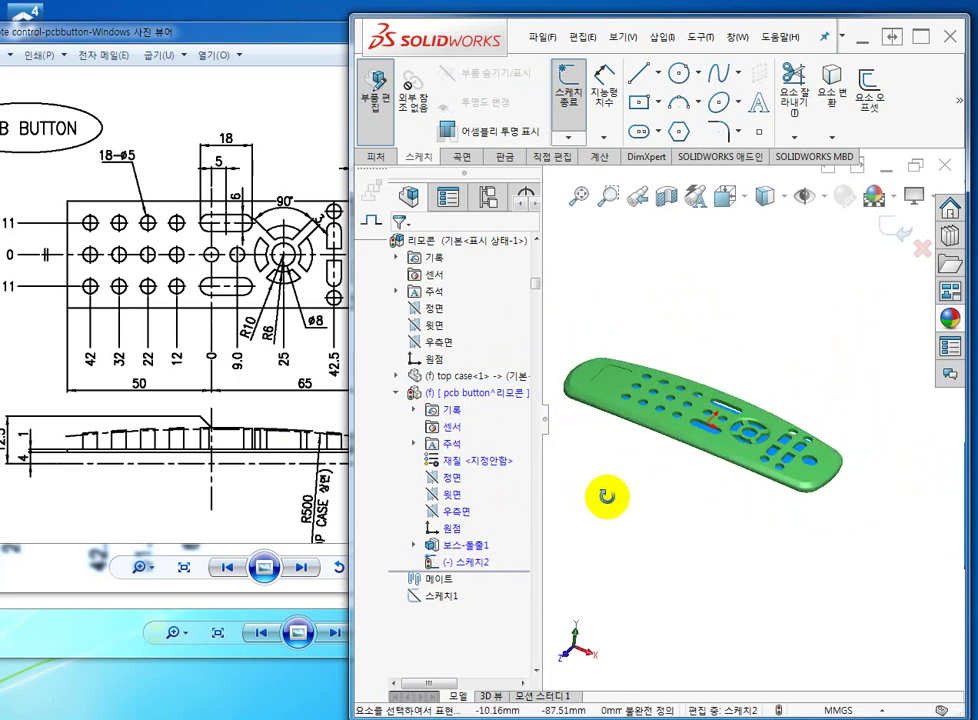
pyautogui.scroll(-5, 744, 395)
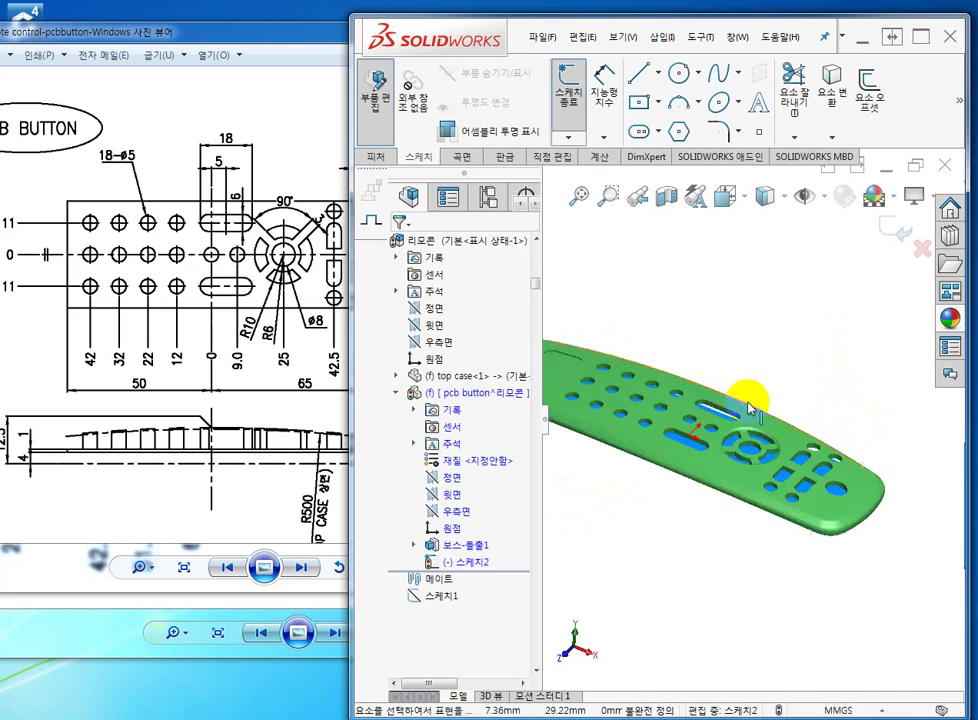
pyautogui.scroll(4, 812, 447)
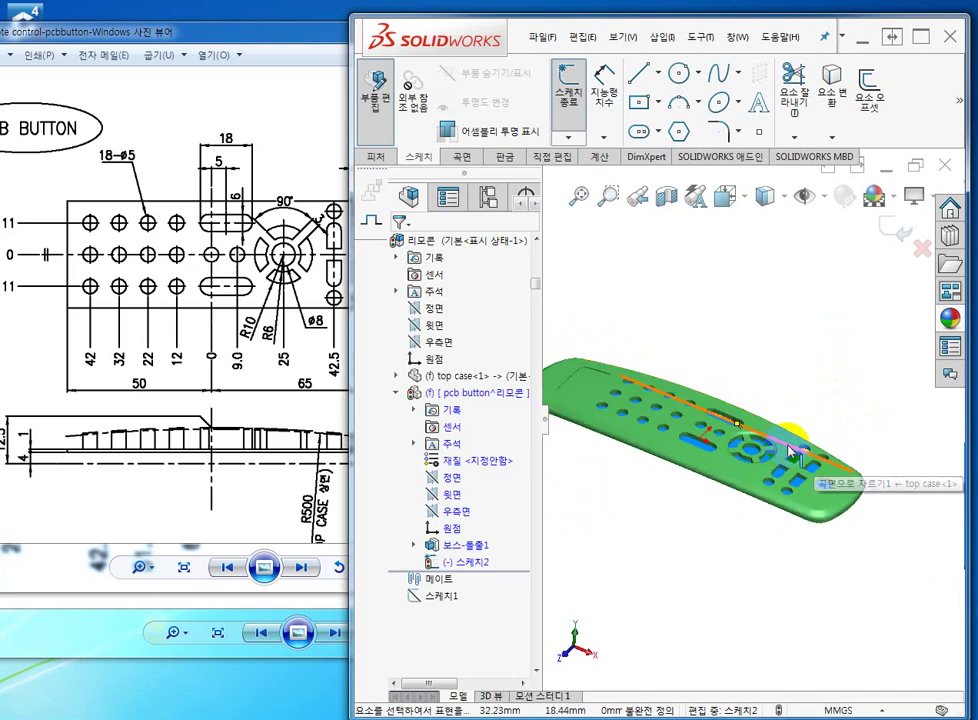
pyautogui.moveTo(730, 454); pyautogui.dragTo(718, 496, button='middle')
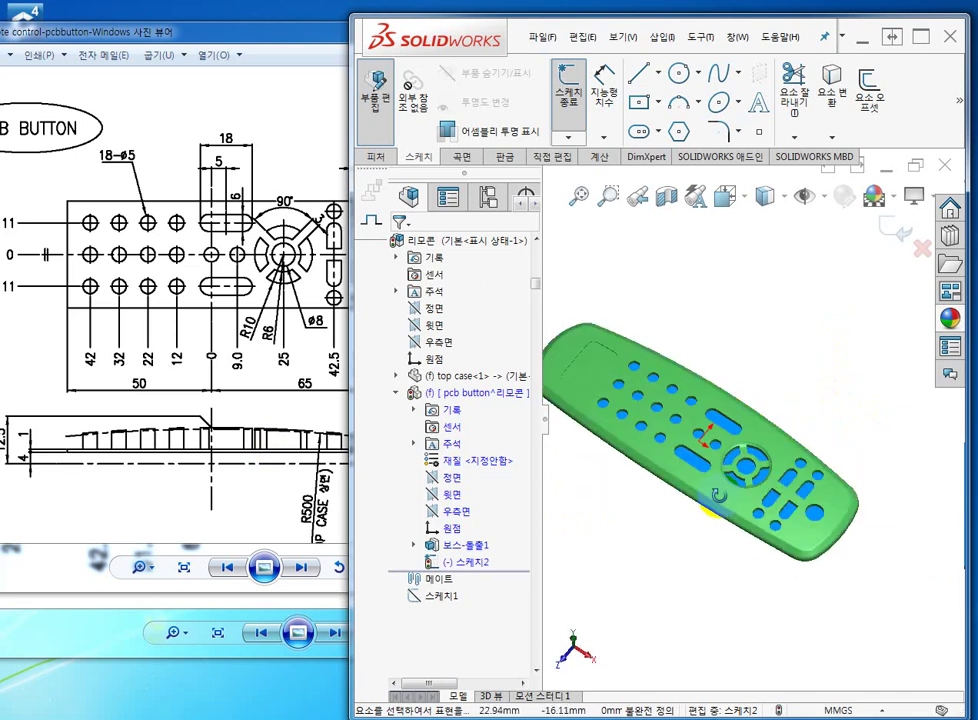
pyautogui.scroll(-4, 675, 482)
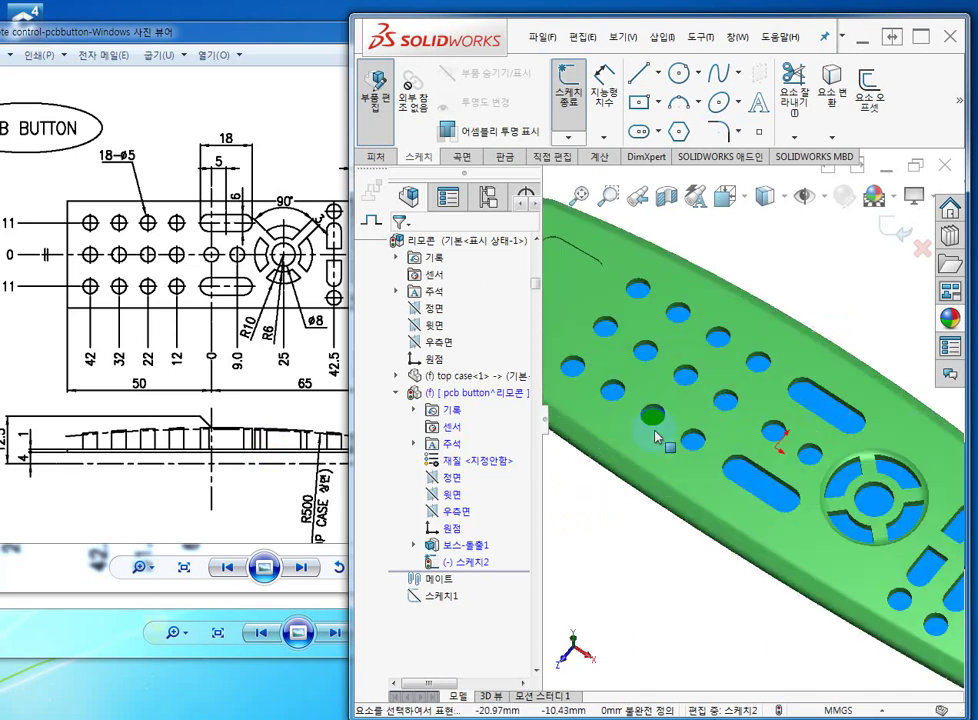
pyautogui.click(720, 433)
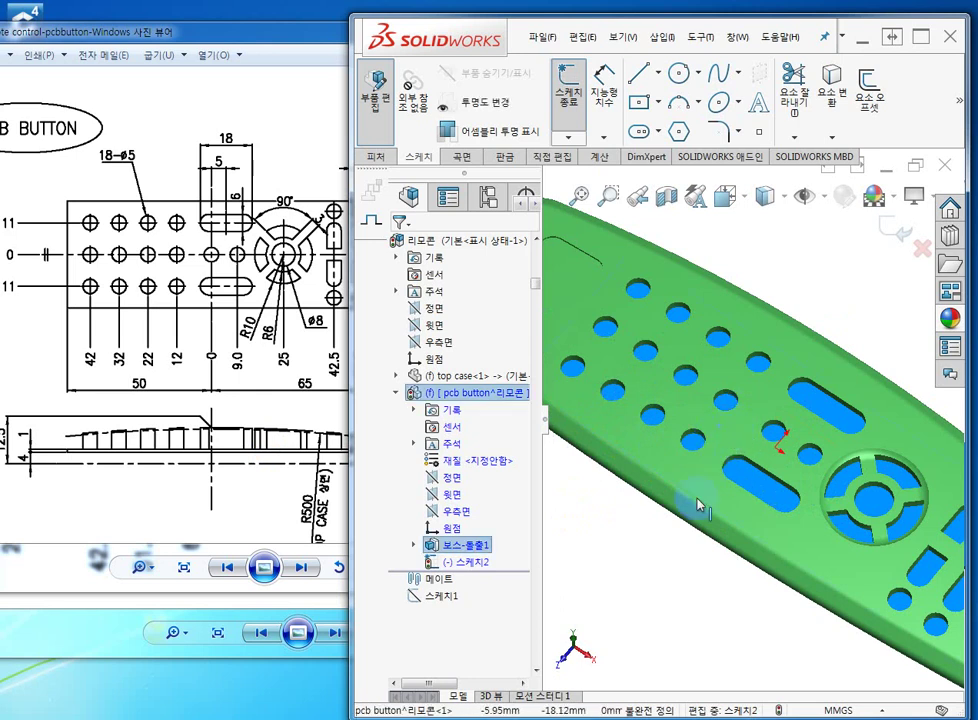
pyautogui.moveTo(701, 507); pyautogui.dragTo(757, 485, button='middle')
pyautogui.click(777, 364)
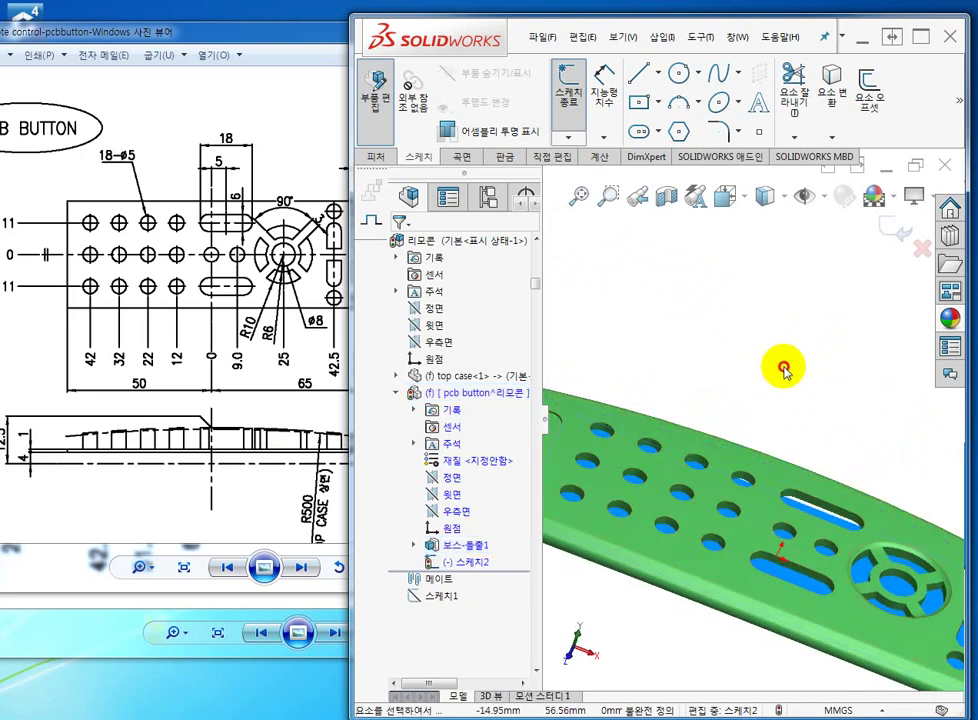
pyautogui.click(711, 492)
pyautogui.moveTo(680, 597)
pyautogui.mouseDown(button='middle')
pyautogui.moveTo(703, 485)
pyautogui.moveTo(677, 590)
pyautogui.mouseUp(button='middle')
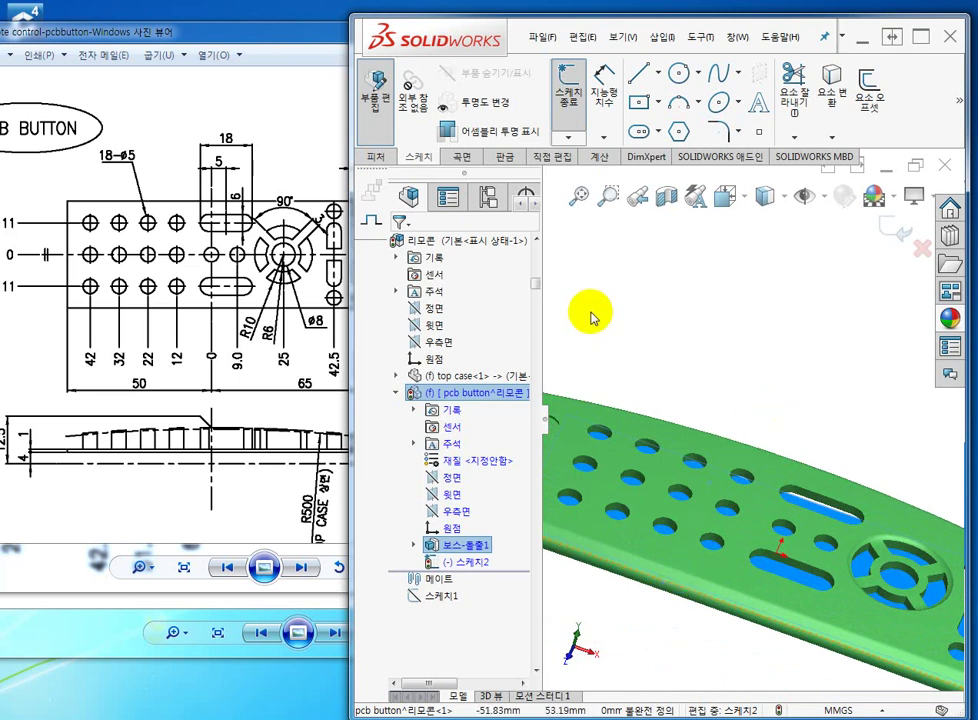
pyautogui.moveTo(775, 437); pyautogui.dragTo(808, 404, button='middle')
pyautogui.click(810, 410)
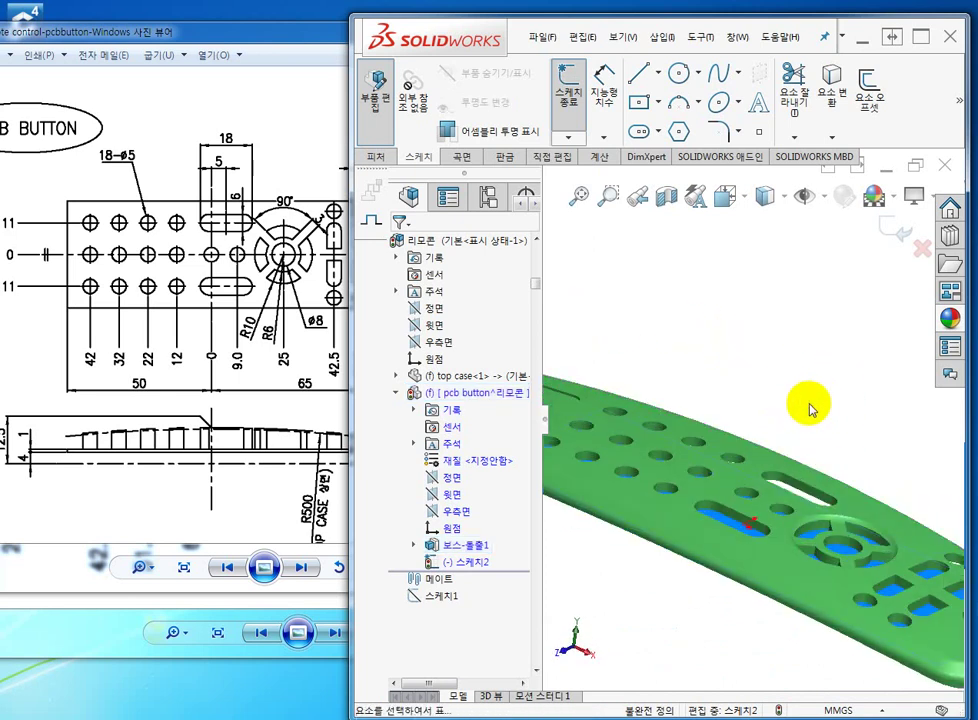
pyautogui.click(918, 37)
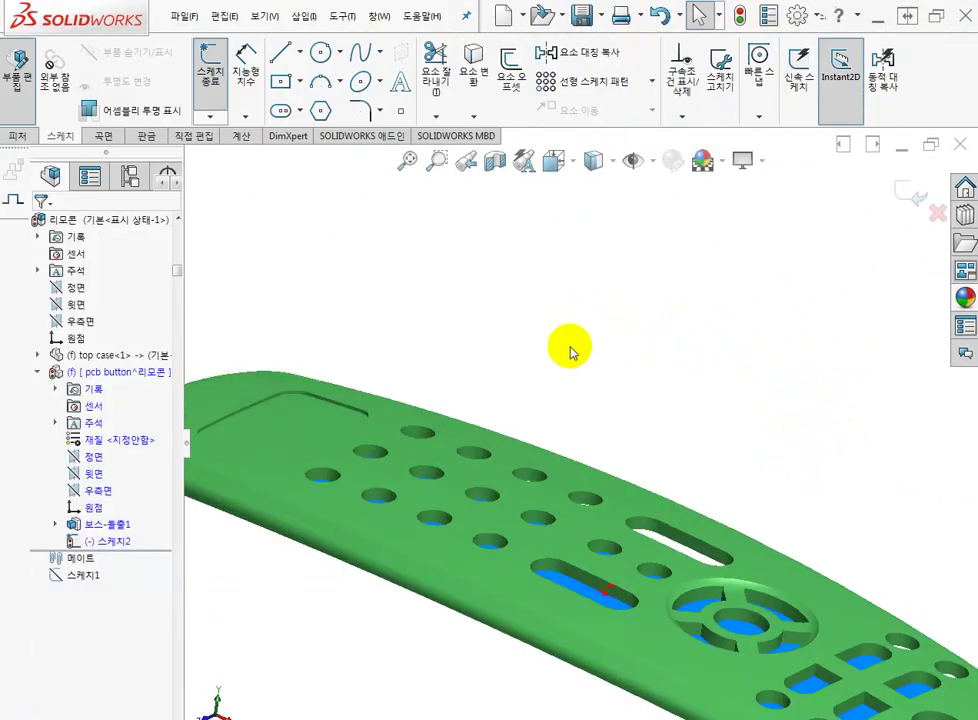
pyautogui.moveTo(528, 338); pyautogui.dragTo(613, 388, button='middle')
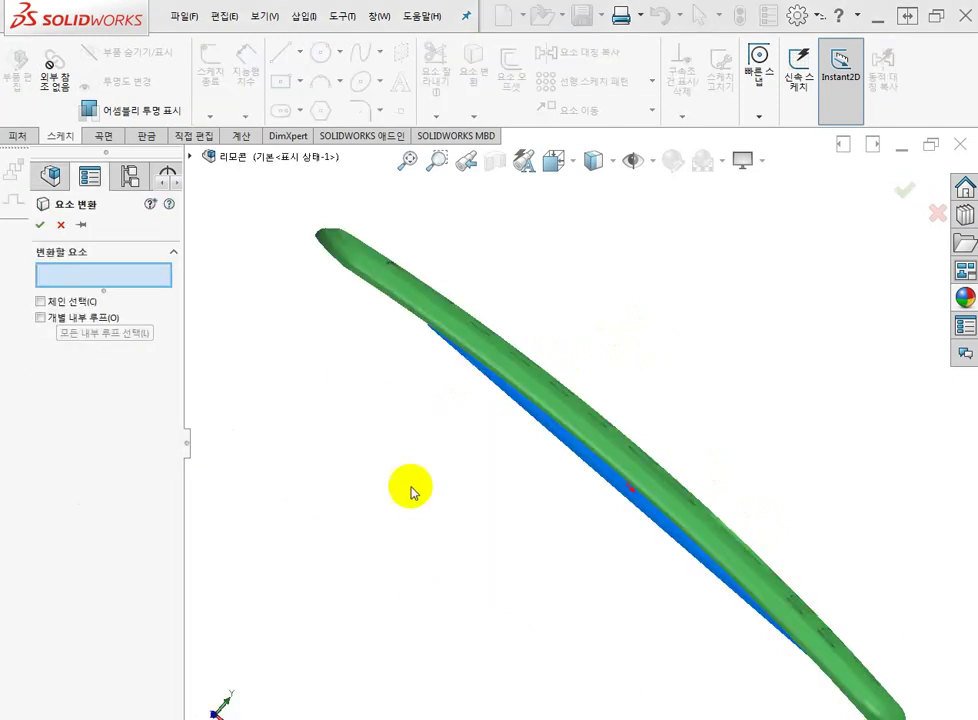
pyautogui.moveTo(411, 489); pyautogui.dragTo(428, 537, button='middle')
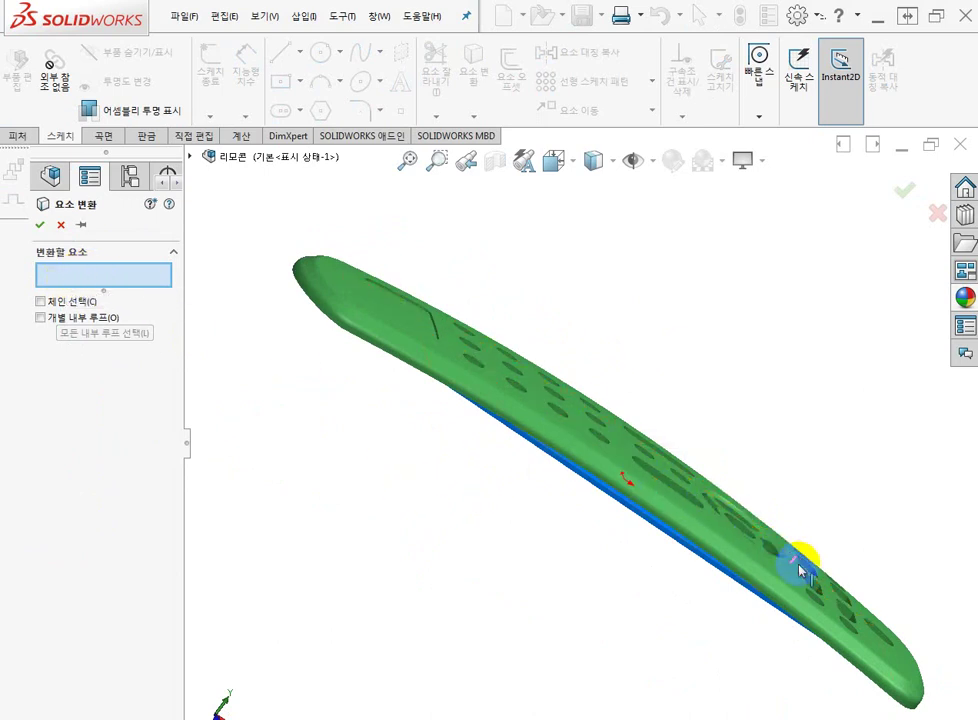
pyautogui.moveTo(578, 627); pyautogui.dragTo(686, 505, button='middle')
pyautogui.scroll(-3, 686, 505)
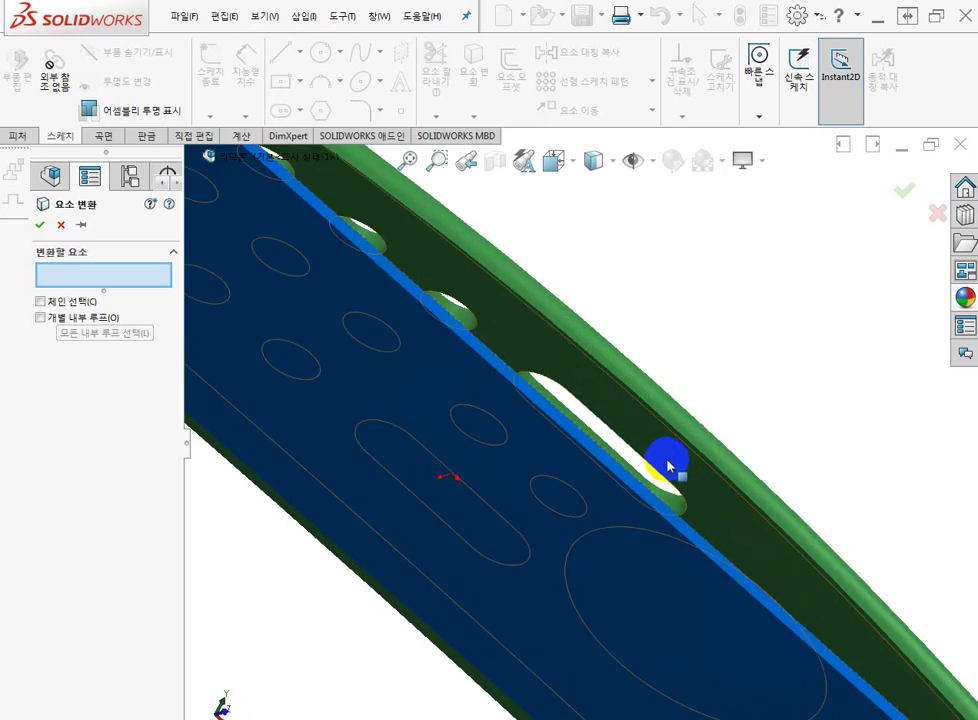
pyautogui.click(666, 463)
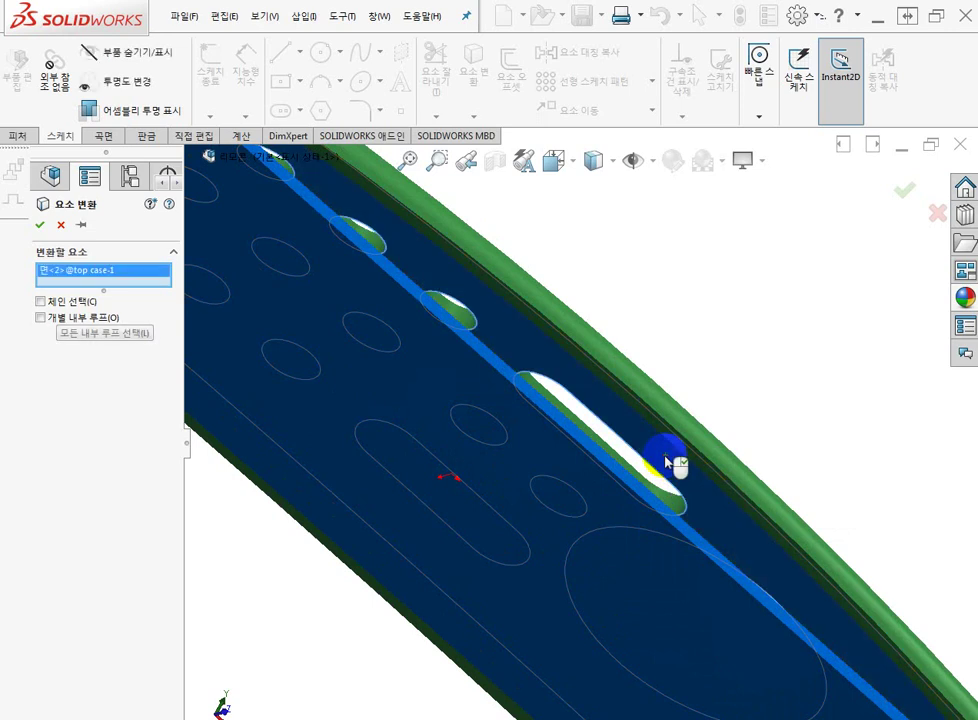
pyautogui.moveTo(749, 421); pyautogui.dragTo(790, 417, button='middle')
pyautogui.scroll(4, 790, 417)
pyautogui.scroll(-3, 785, 417)
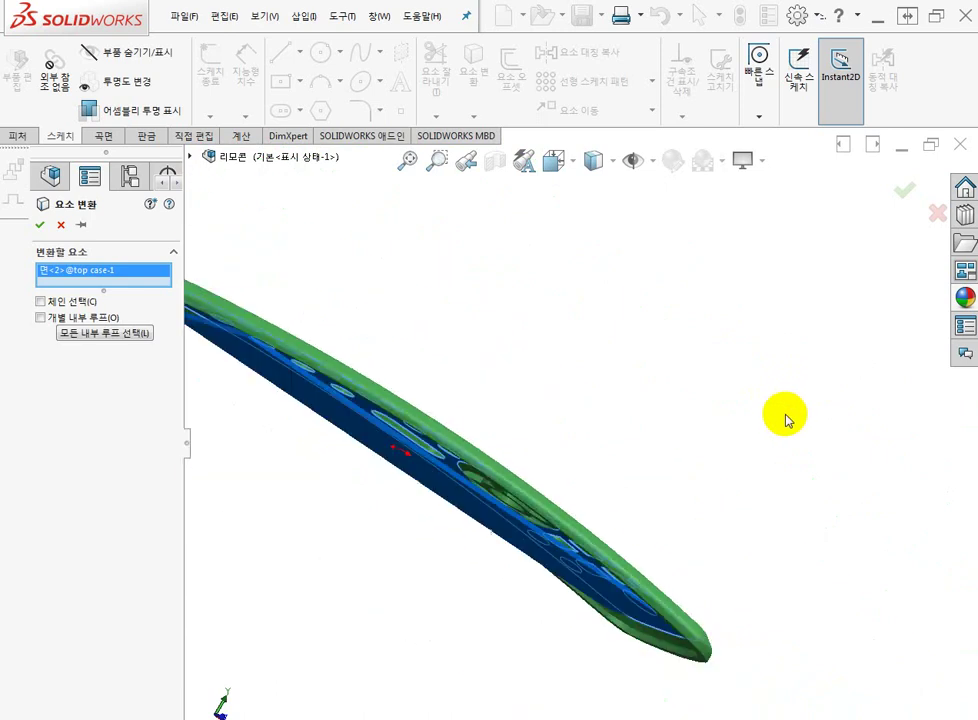
pyautogui.moveTo(458, 585)
pyautogui.mouseDown(button='middle')
pyautogui.moveTo(474, 541)
pyautogui.moveTo(461, 578)
pyautogui.mouseUp(button='middle')
pyautogui.moveTo(530, 514); pyautogui.dragTo(679, 373, button='middle')
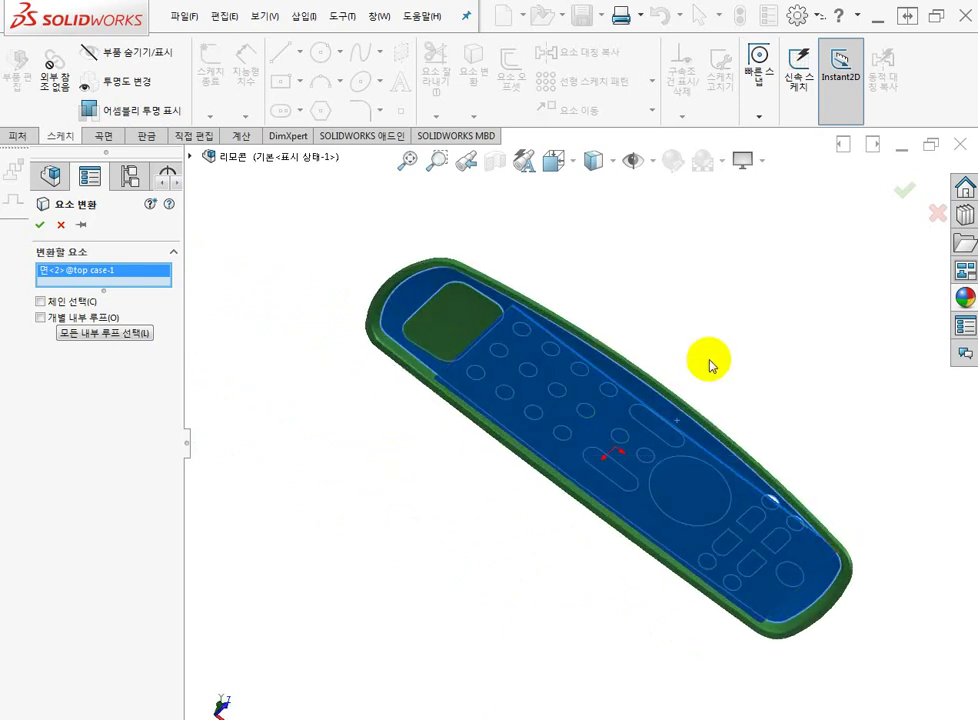
pyautogui.scroll(-5, 675, 480)
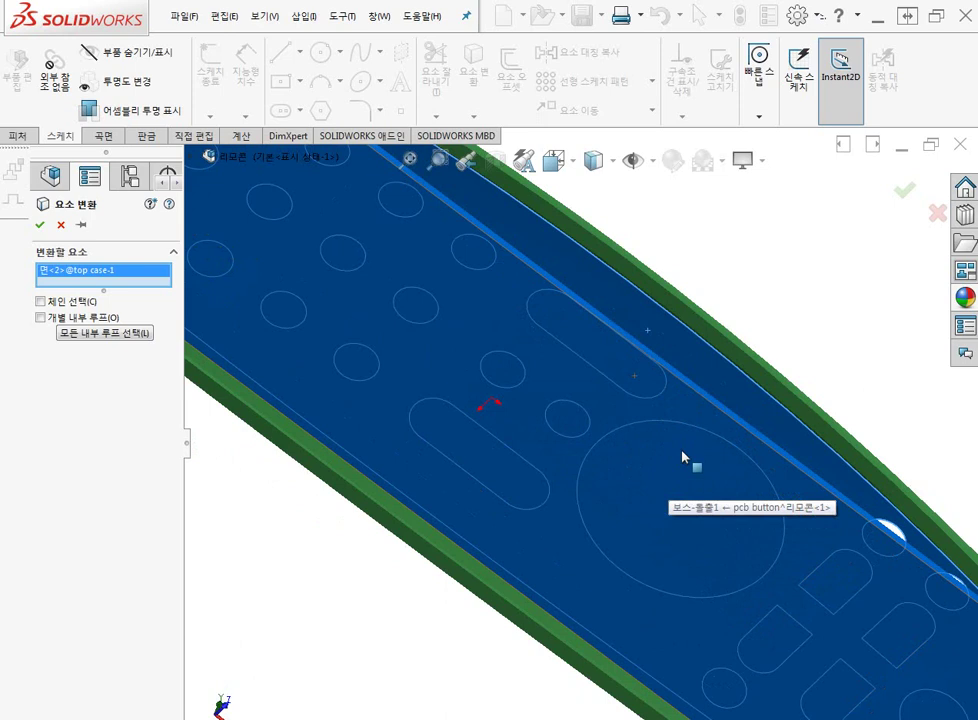
pyautogui.moveTo(768, 327); pyautogui.dragTo(700, 378, button='middle')
pyautogui.scroll(6, 700, 378)
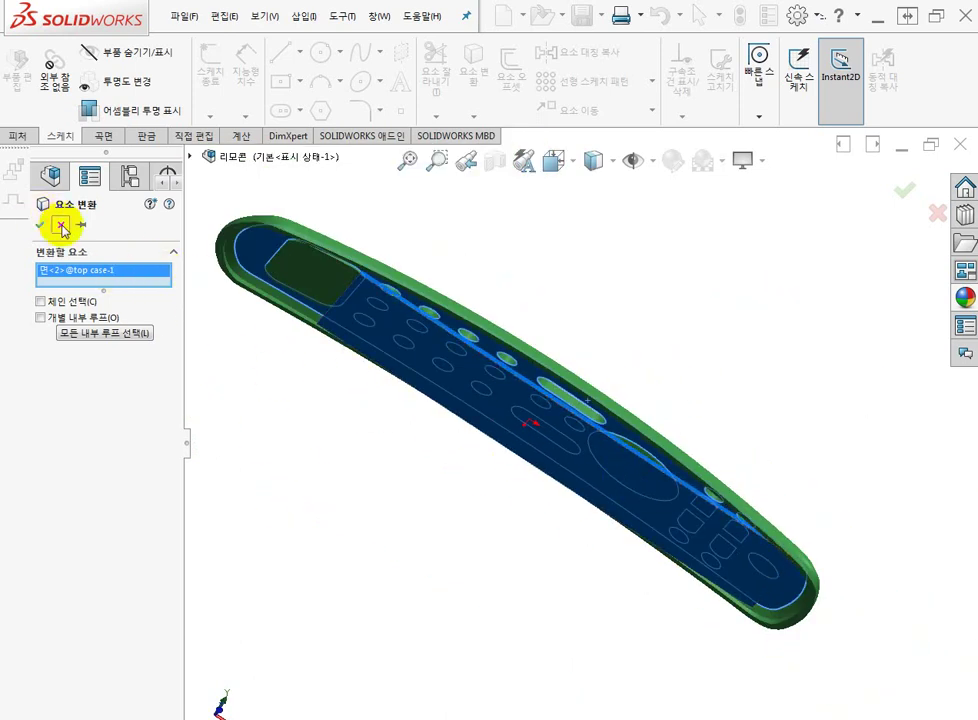
pyautogui.click(61, 229)
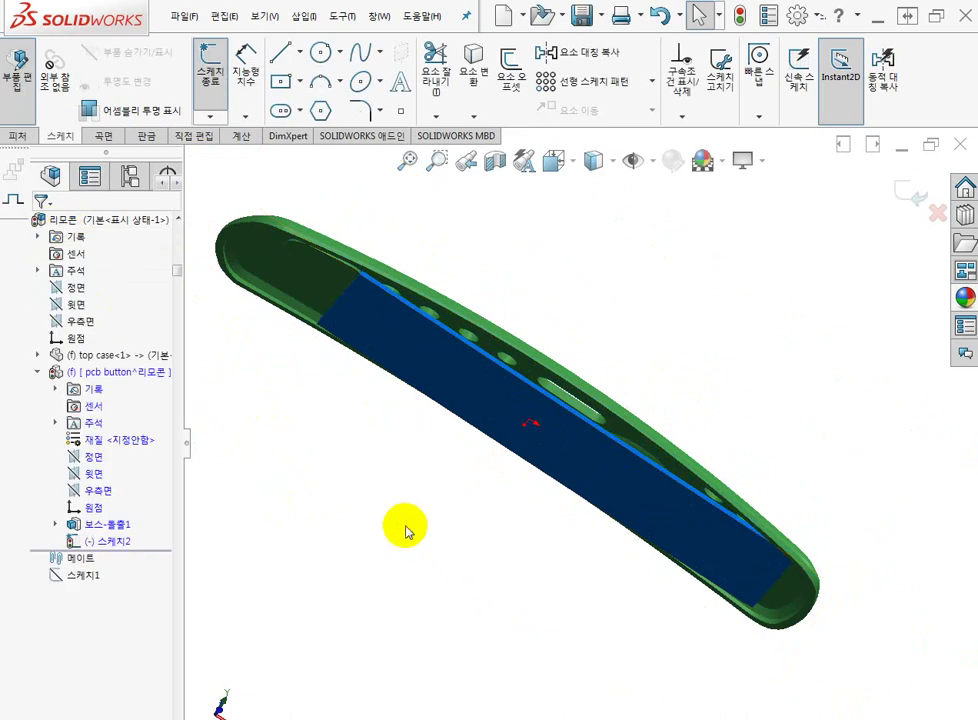
# Hide the pcb button plate's extruded body (보스-돌출1) to expose the underside of the top case
pyautogui.click(116, 527)
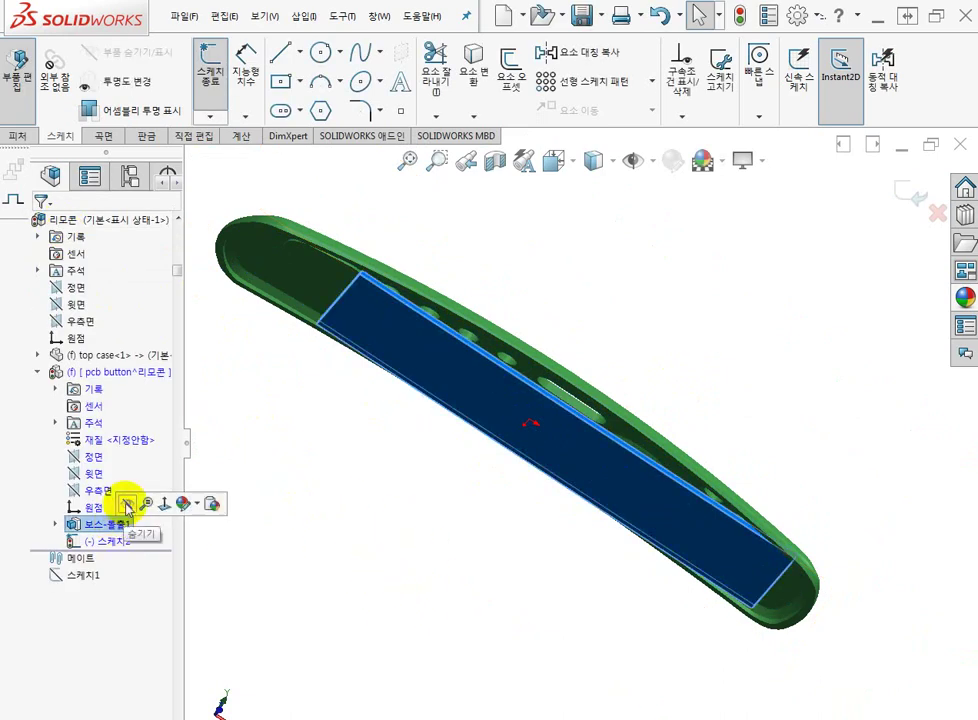
pyautogui.click(128, 505)
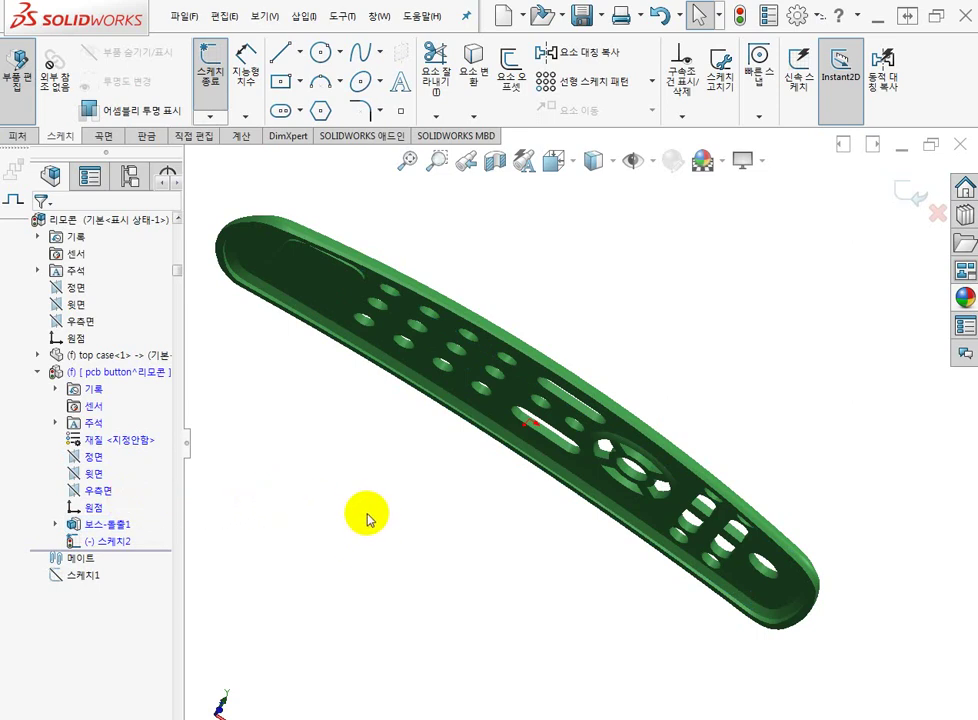
pyautogui.moveTo(367, 518); pyautogui.dragTo(400, 371, button='middle')
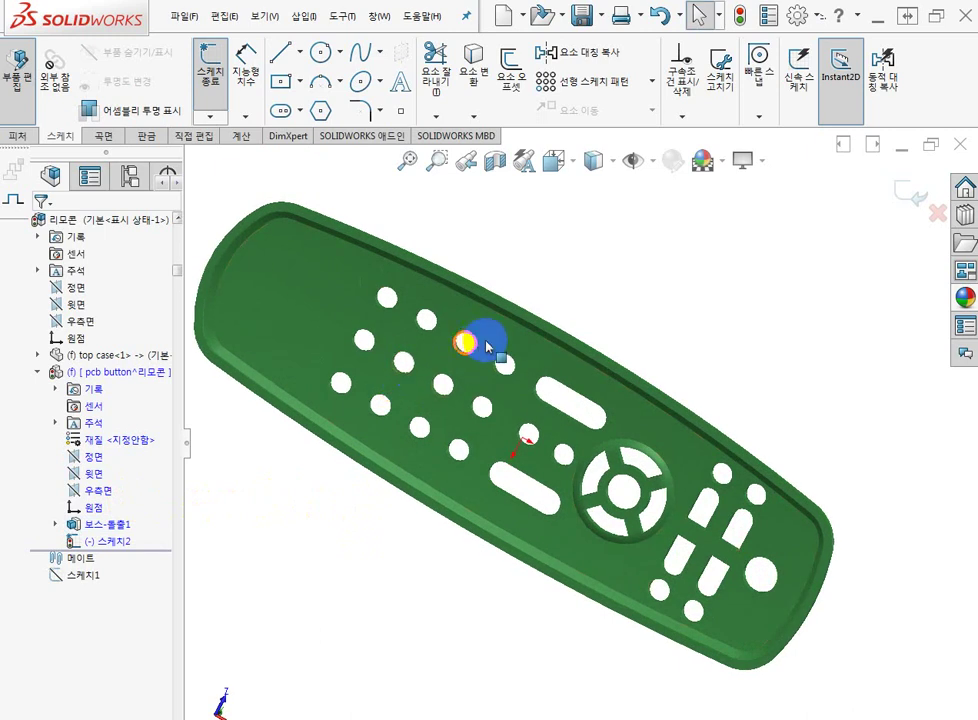
# Start Convert Entities and select the top case's large inner face and the recessed spoke face inside the circular button ring
pyautogui.click(472, 62)
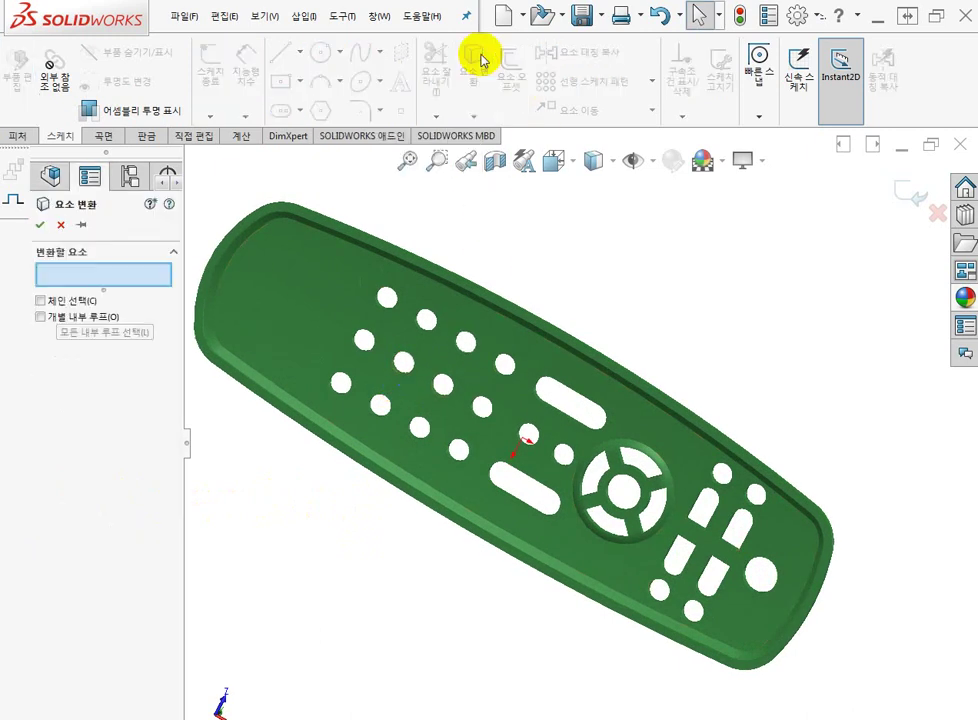
pyautogui.click(443, 358)
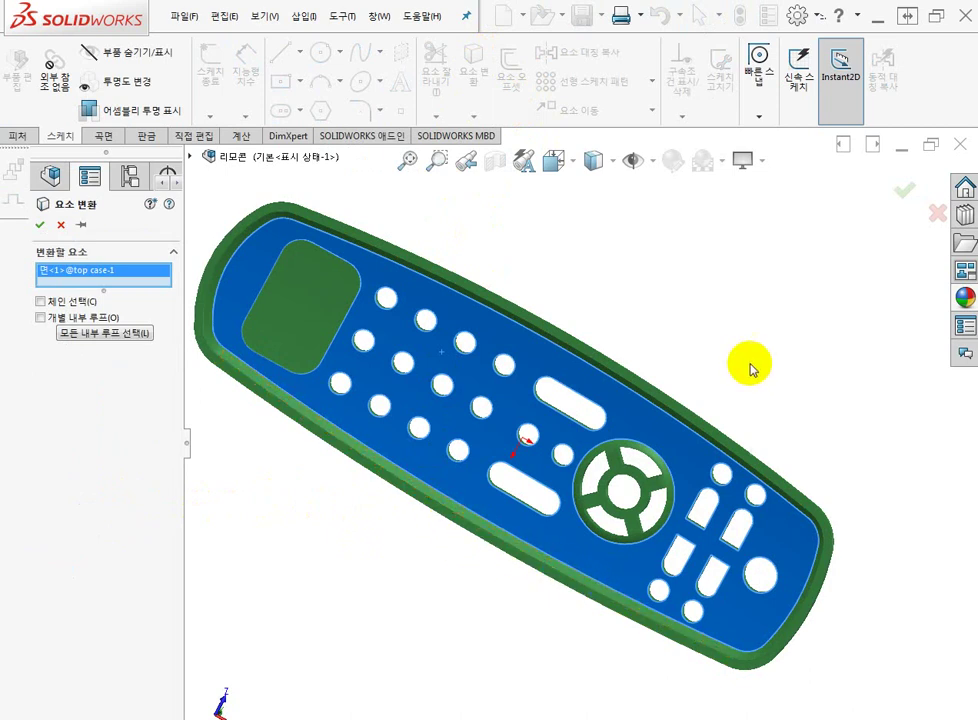
pyautogui.moveTo(753, 367); pyautogui.dragTo(753, 273, button='middle')
pyautogui.scroll(-5, 592, 526)
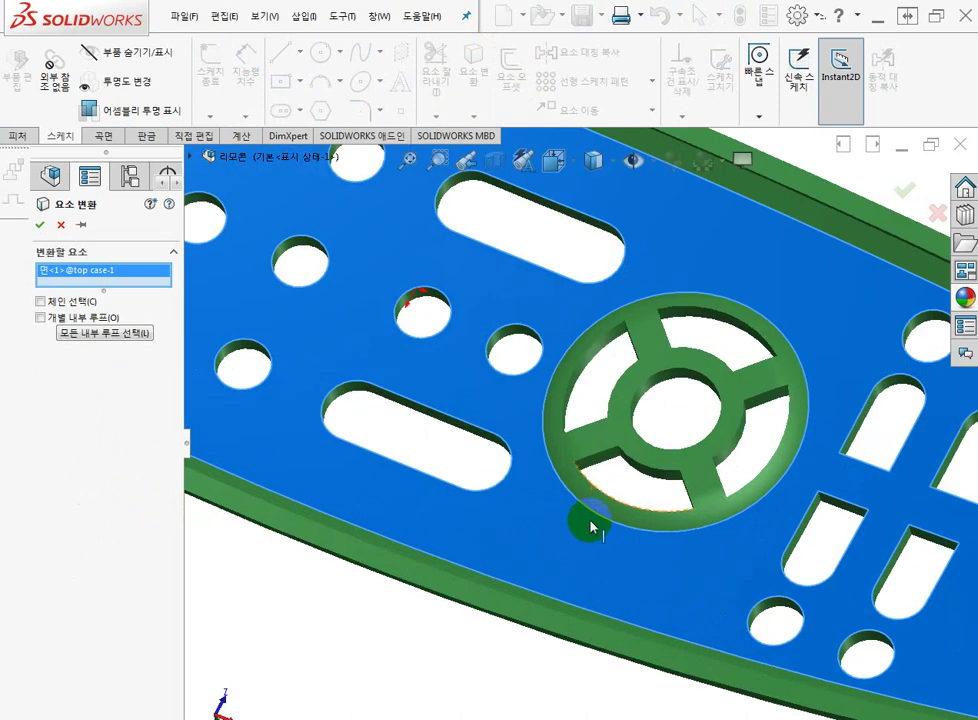
pyautogui.click(597, 446)
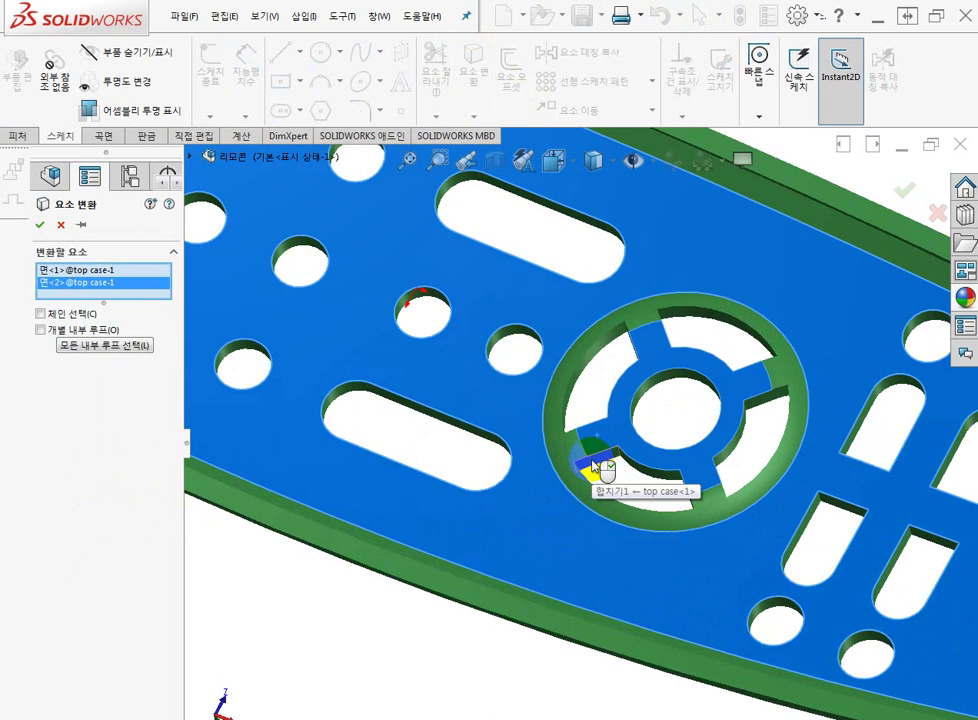
pyautogui.click(568, 448)
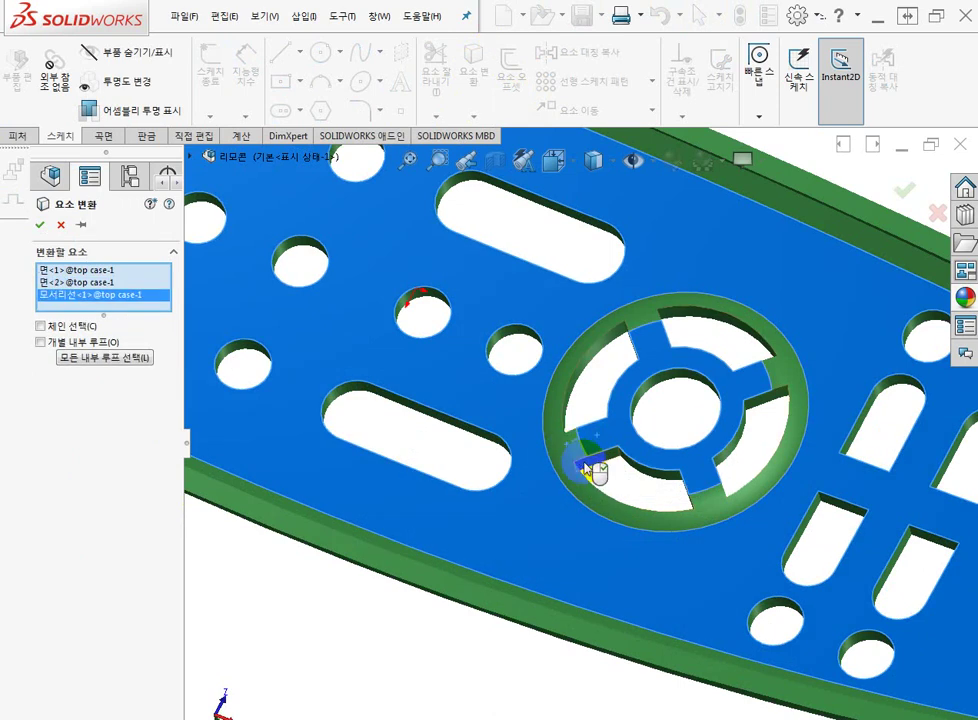
pyautogui.click(110, 305)
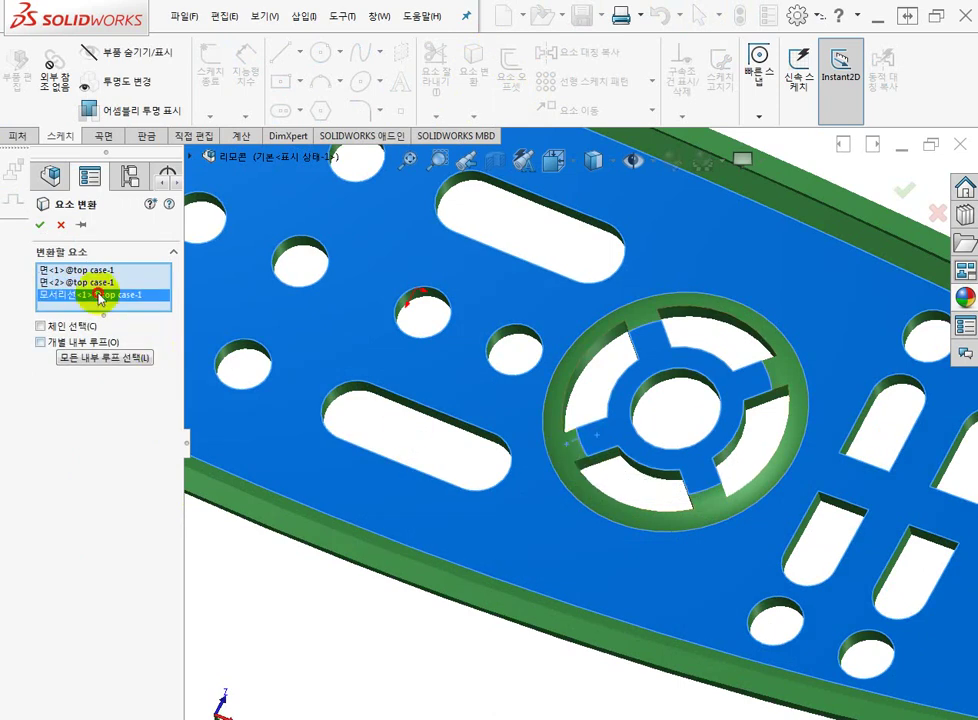
pyautogui.rightClick(98, 297)
pyautogui.click(155, 325)
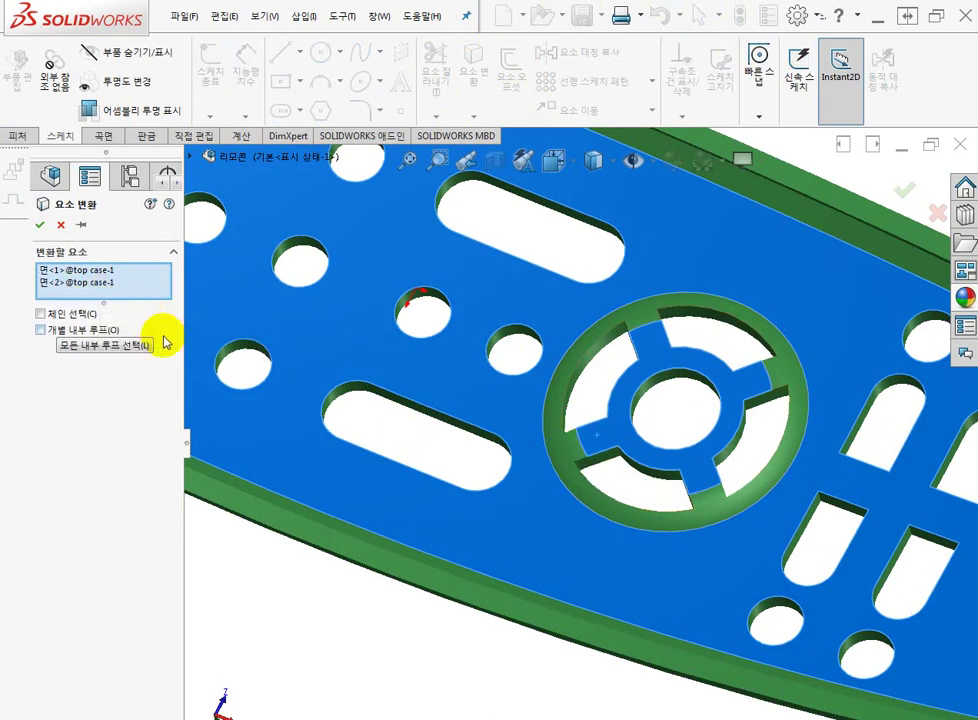
# Add the sloped face of the circular button ring to the Convert Entities selection and try to convert all three faces
pyautogui.click(565, 384)
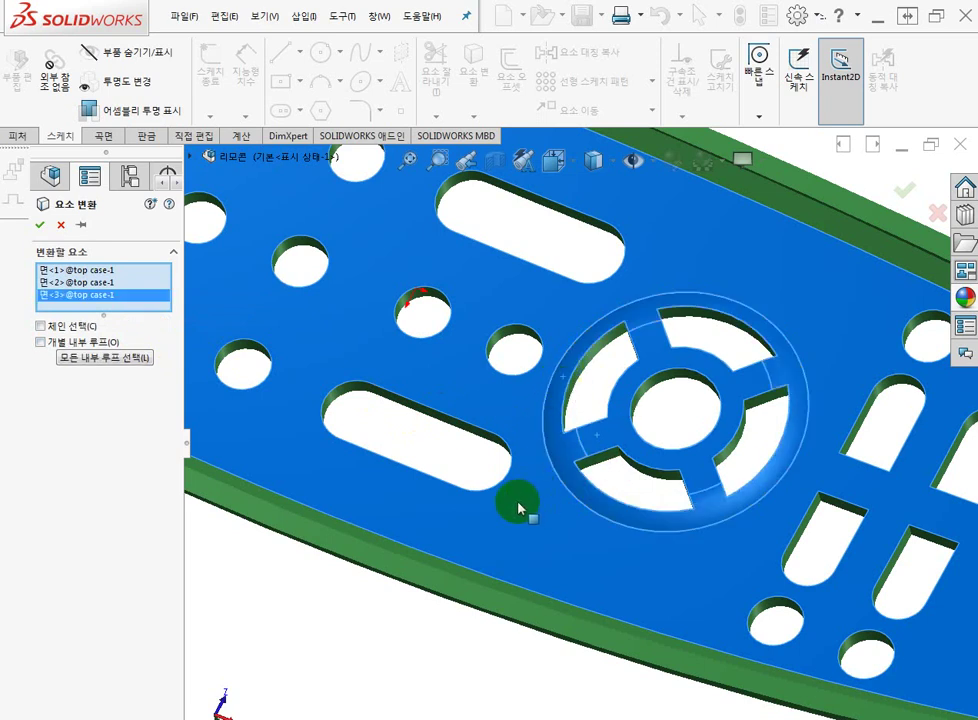
pyautogui.scroll(2, 517, 506)
pyautogui.scroll(-6, 515, 502)
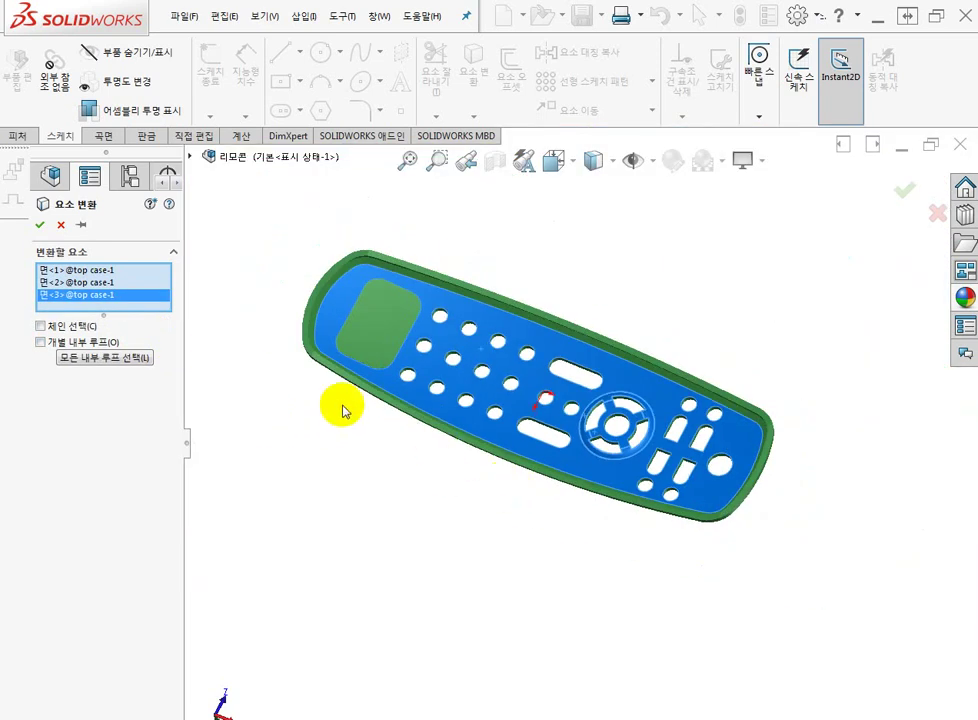
pyautogui.moveTo(341, 406); pyautogui.dragTo(295, 488, button='middle')
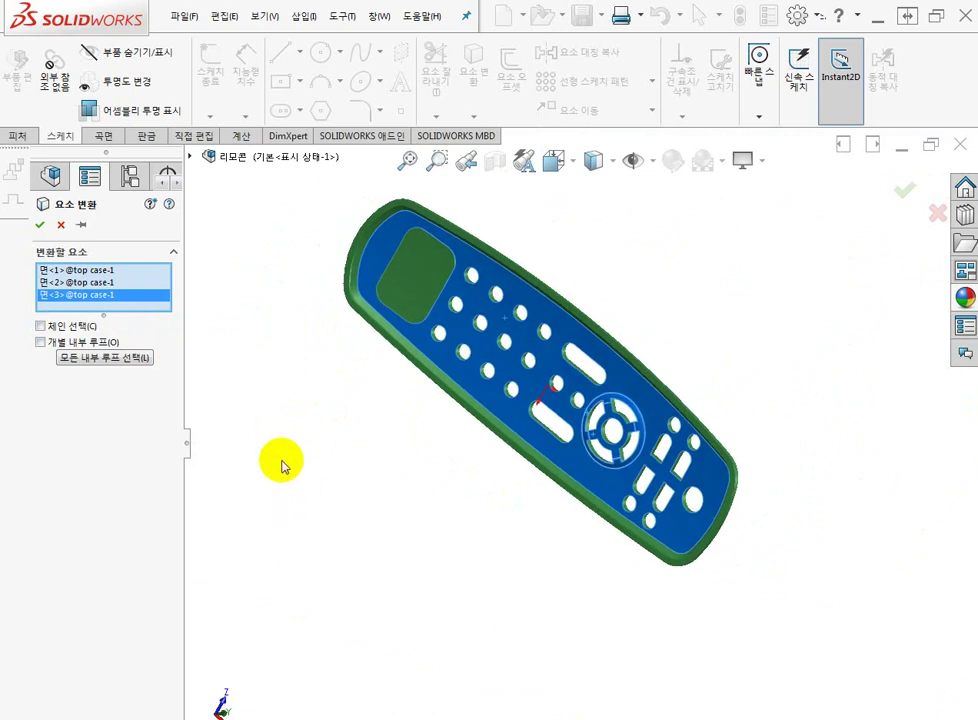
pyautogui.click(40, 228)
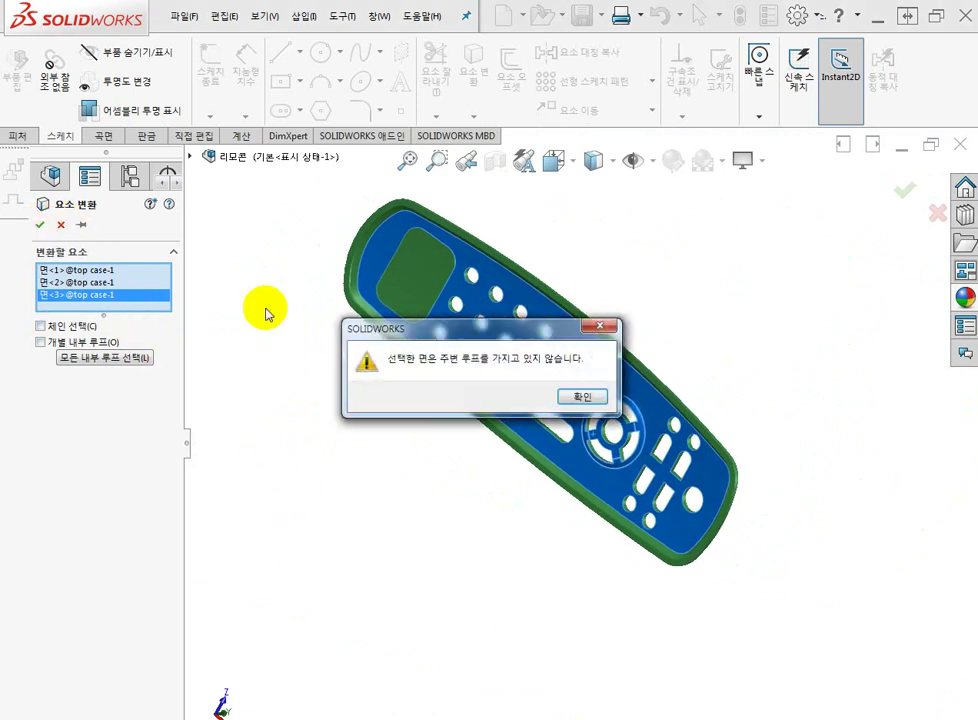
pyautogui.click(577, 398)
pyautogui.moveTo(537, 500); pyautogui.dragTo(699, 458, button='middle')
pyautogui.scroll(5, 580, 450)
pyautogui.hotkey('ctrl', '8')
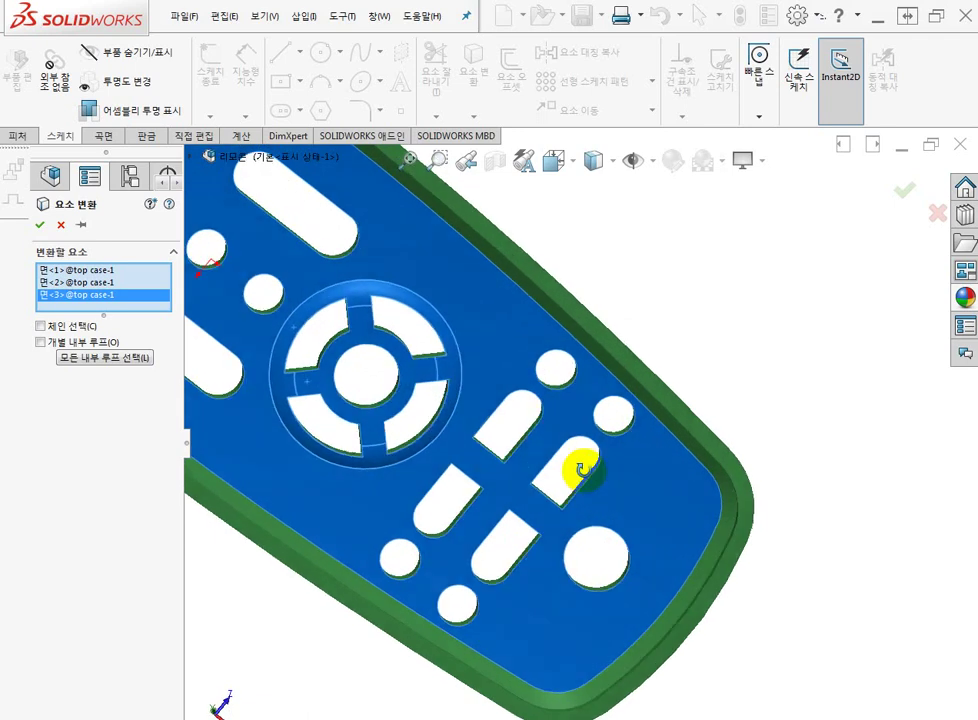
pyautogui.scroll(5, 507, 440)
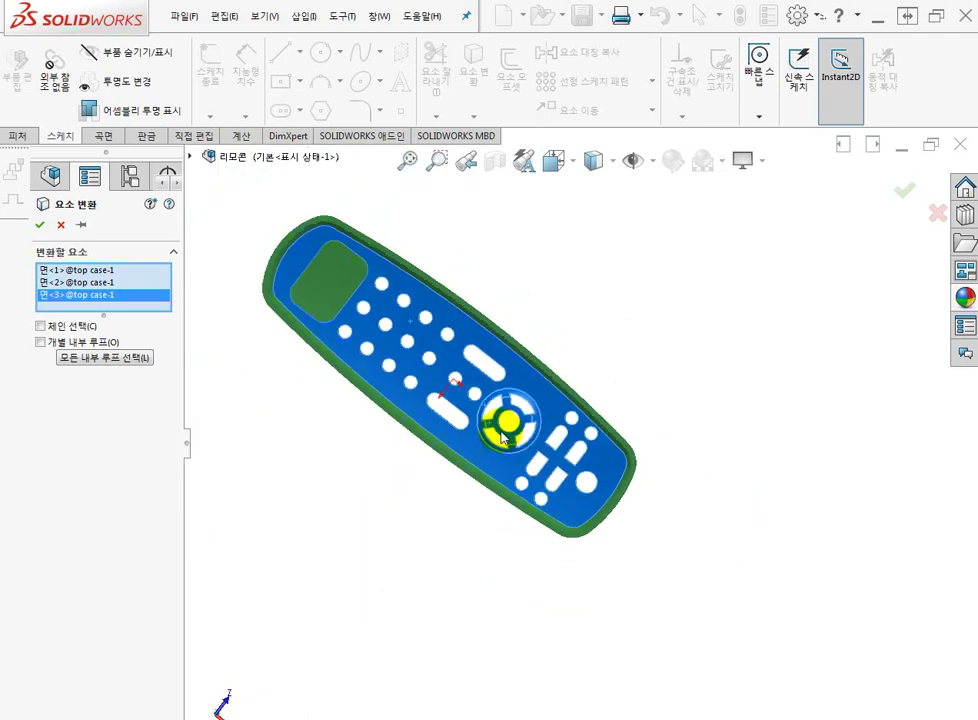
pyautogui.scroll(-5, 505, 438)
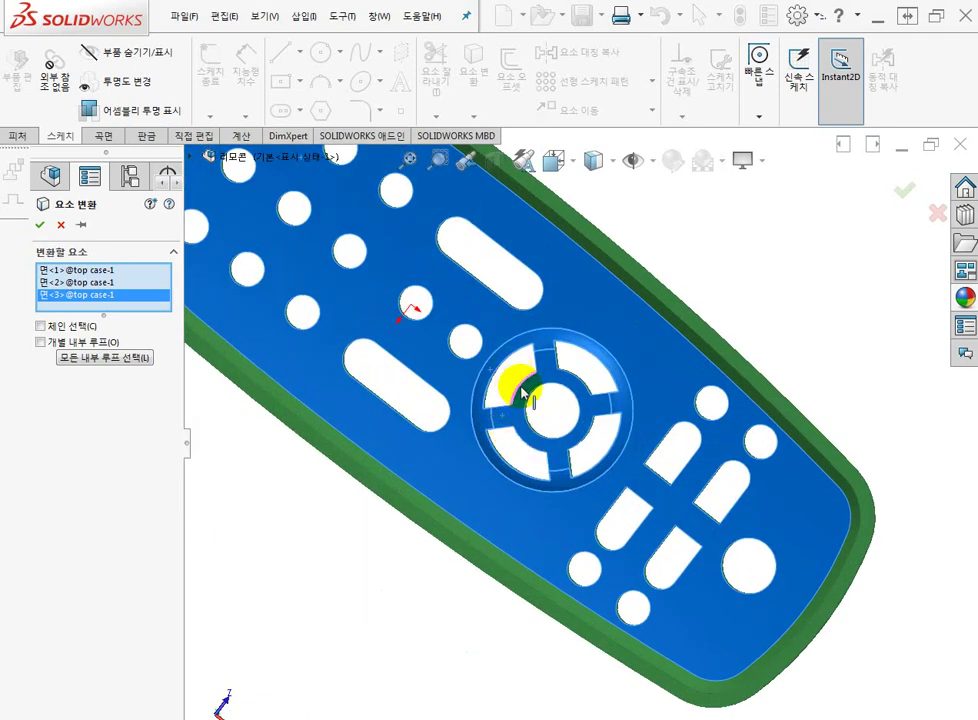
# Remove the ring and spoke faces from the selection and convert only the top case's large inner face
pyautogui.rightClick(114, 299)
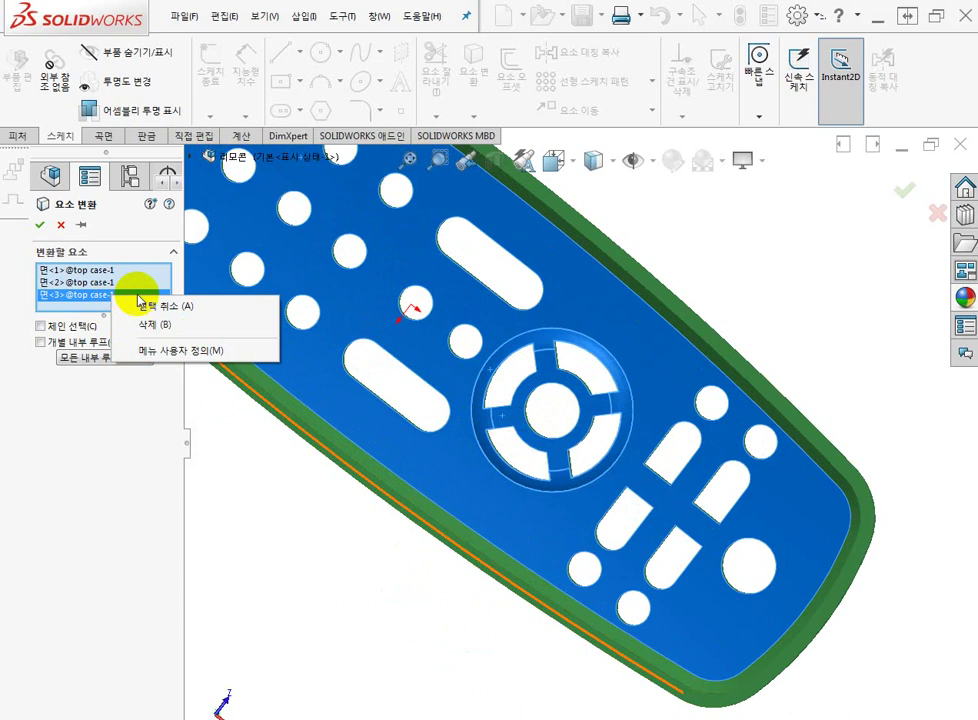
pyautogui.click(190, 325)
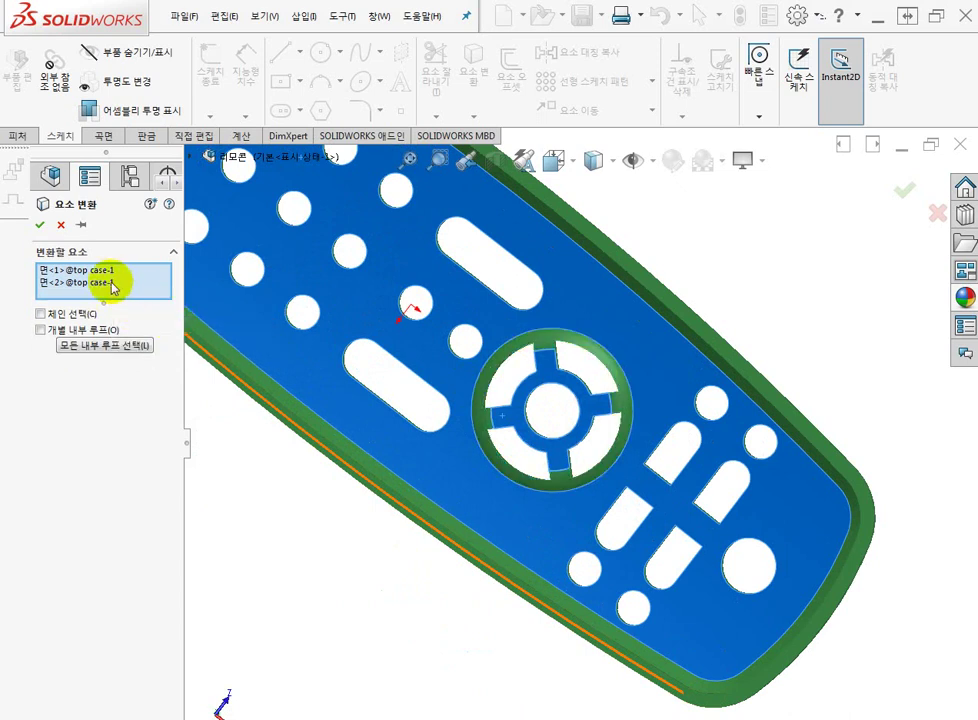
pyautogui.rightClick(106, 288)
pyautogui.click(150, 311)
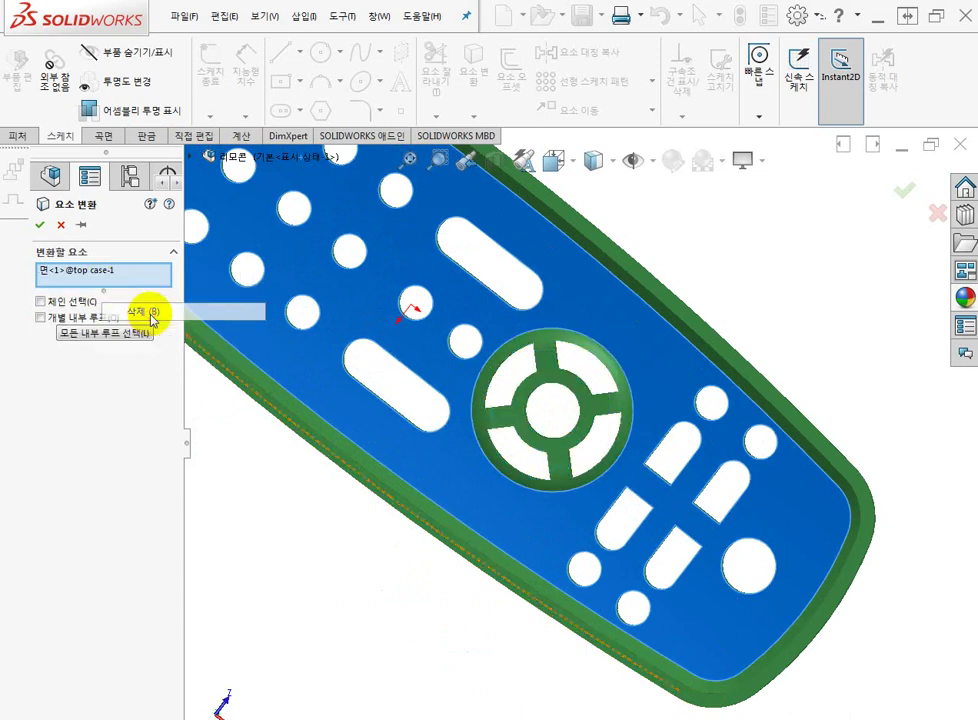
pyautogui.click(96, 270)
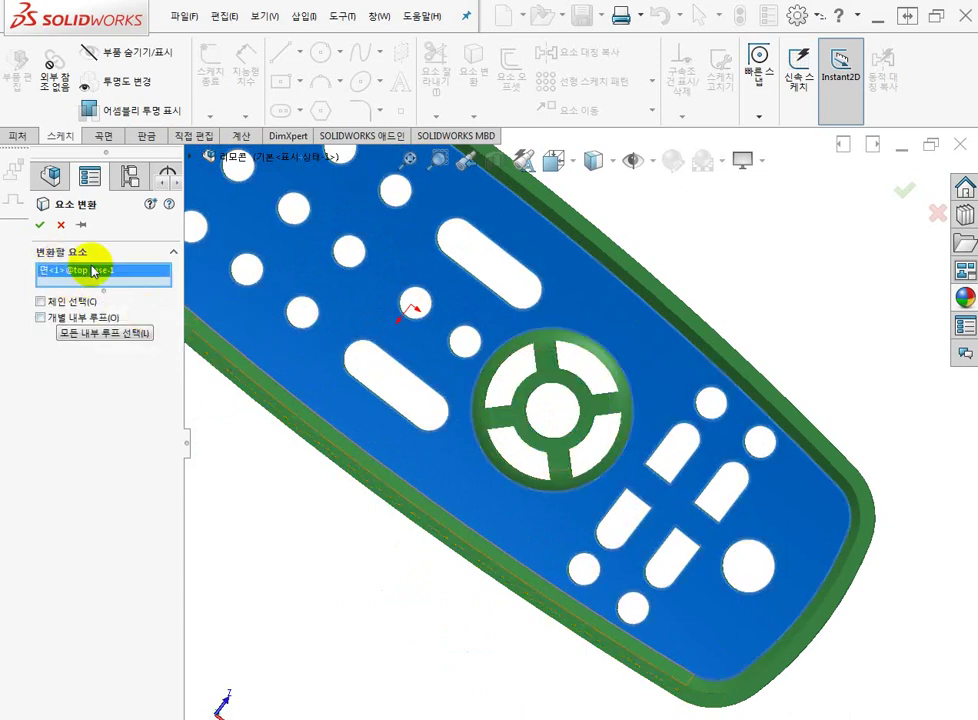
pyautogui.press('f')
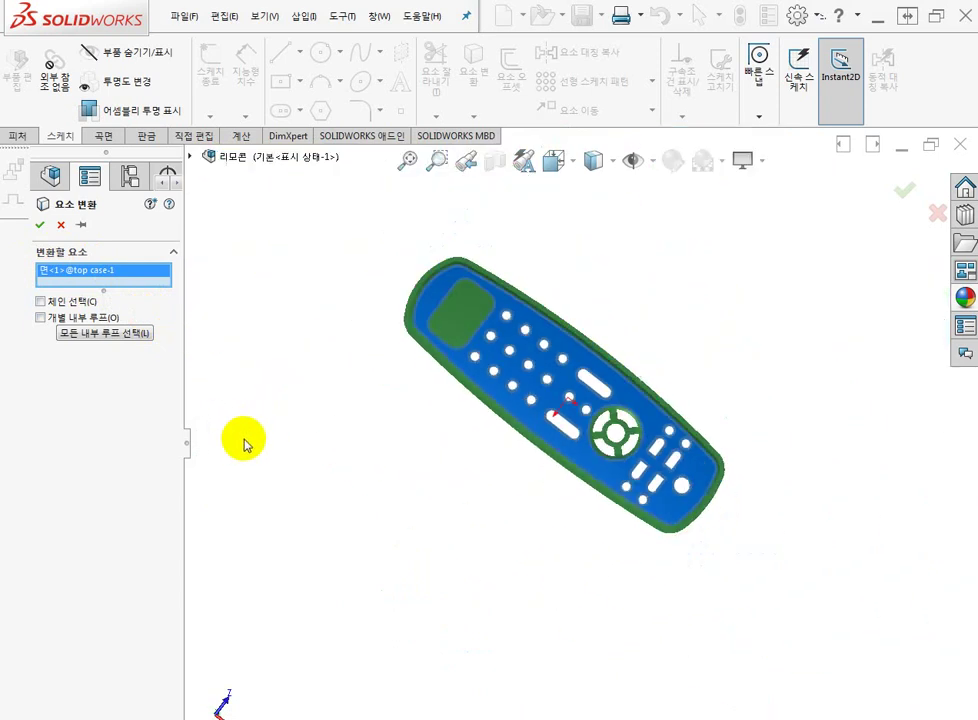
pyautogui.click(38, 227)
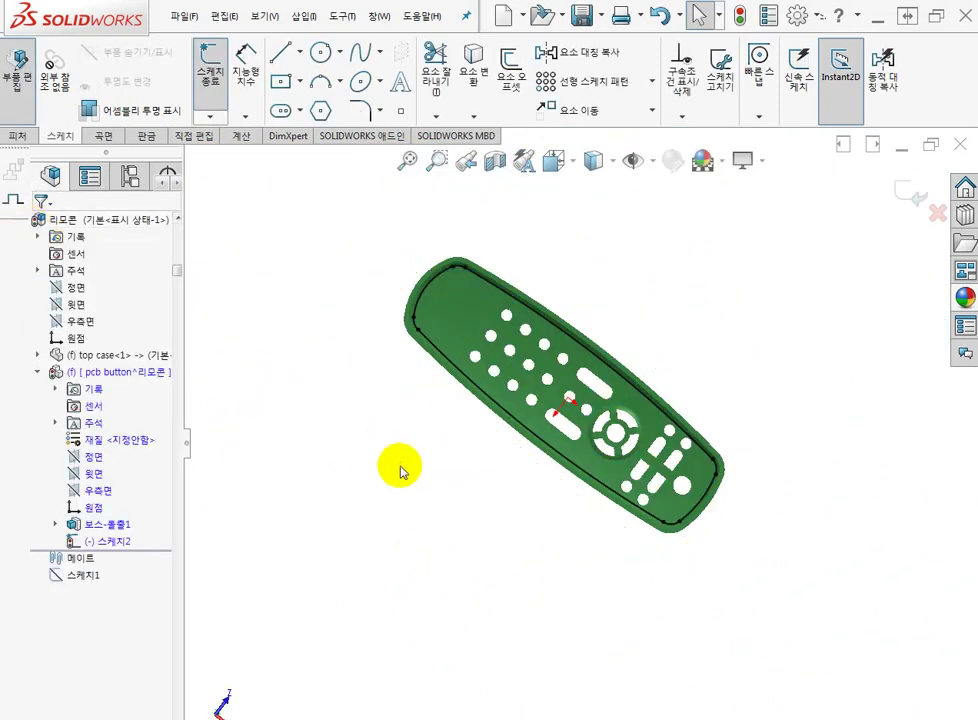
# Undo the face conversion and discard the open sketch on the pcb button plate
pyautogui.moveTo(426, 452); pyautogui.dragTo(409, 432, button='middle')
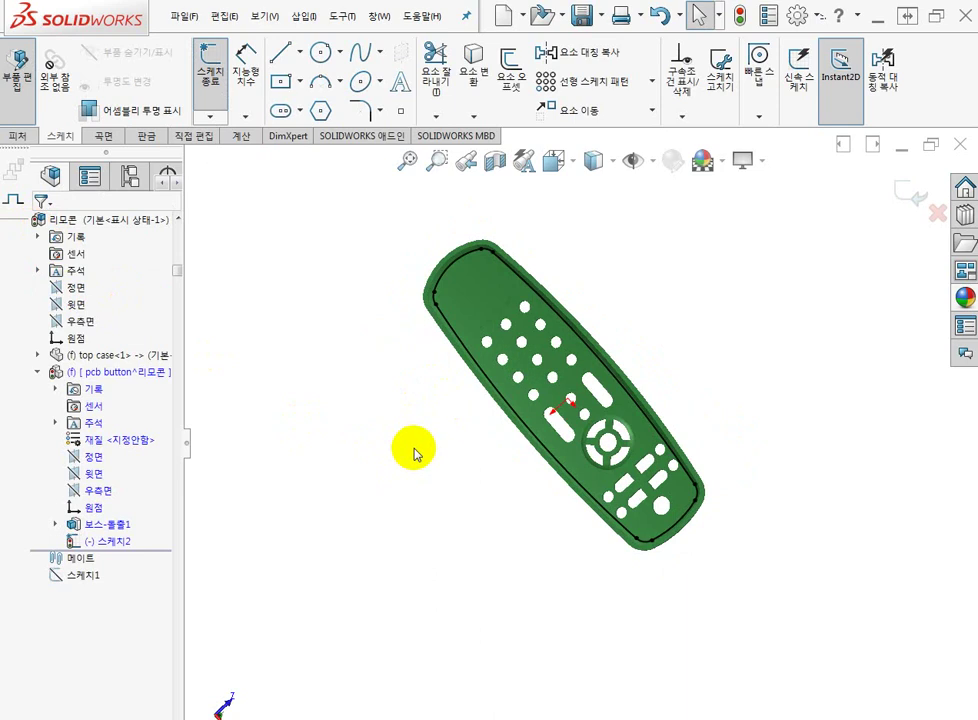
pyautogui.click(415, 453)
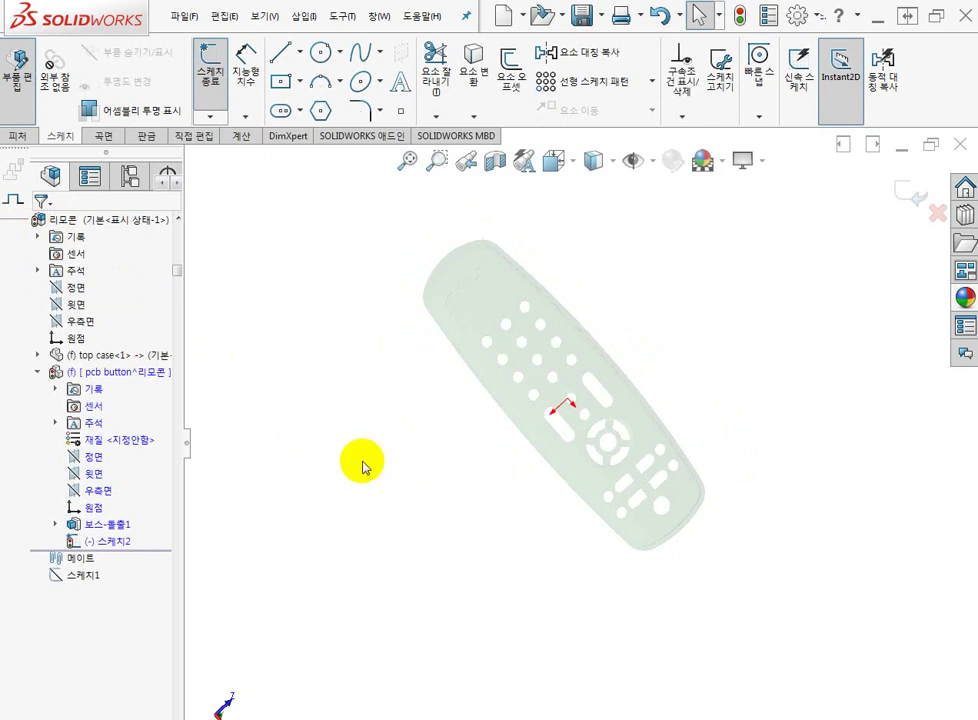
pyautogui.hotkey('ctrl', 'z')
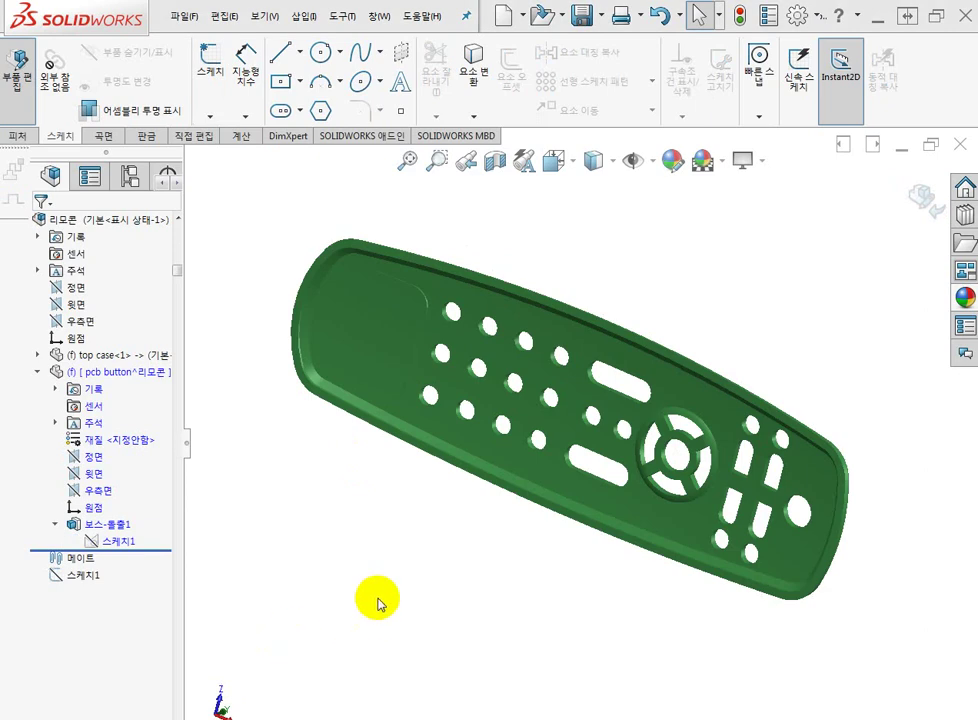
pyautogui.moveTo(312, 574); pyautogui.dragTo(300, 520, button='middle')
pyautogui.click(474, 58)
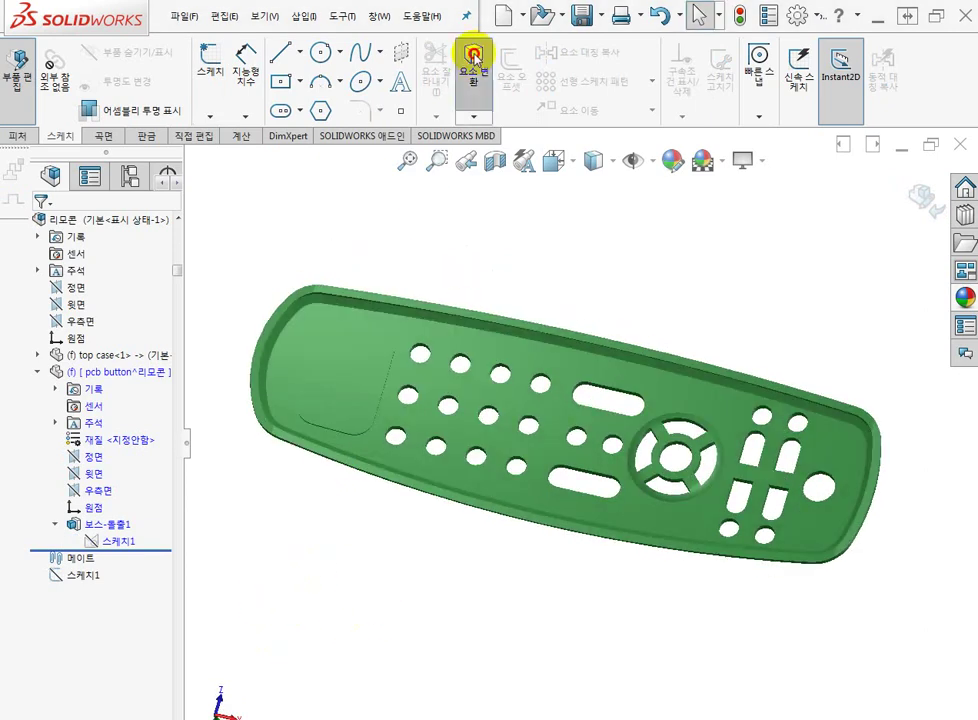
pyautogui.click(524, 380)
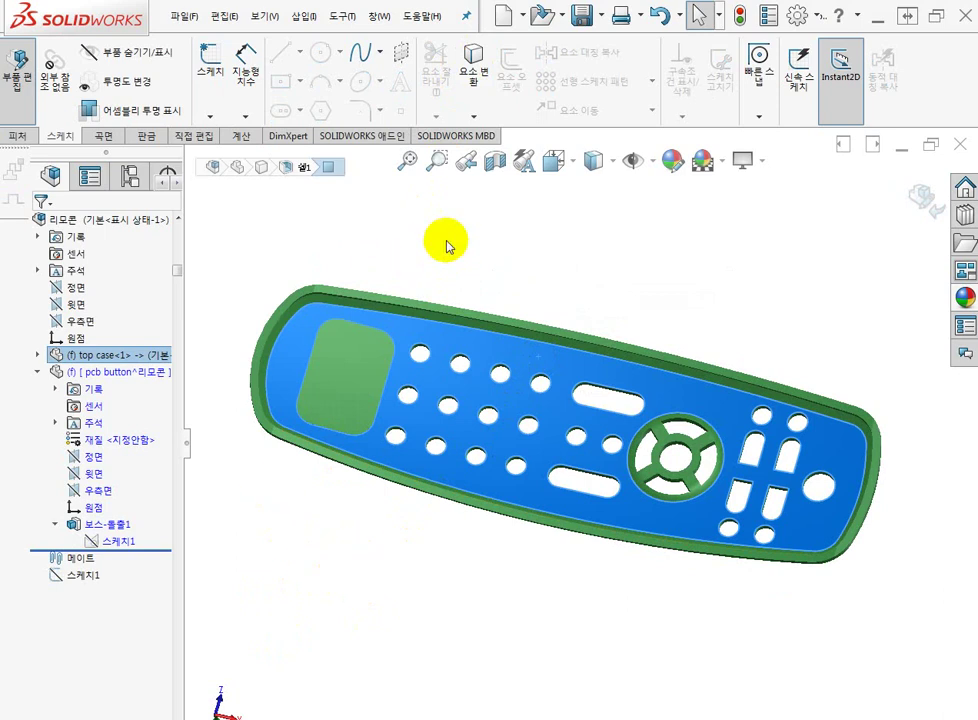
pyautogui.click(515, 234)
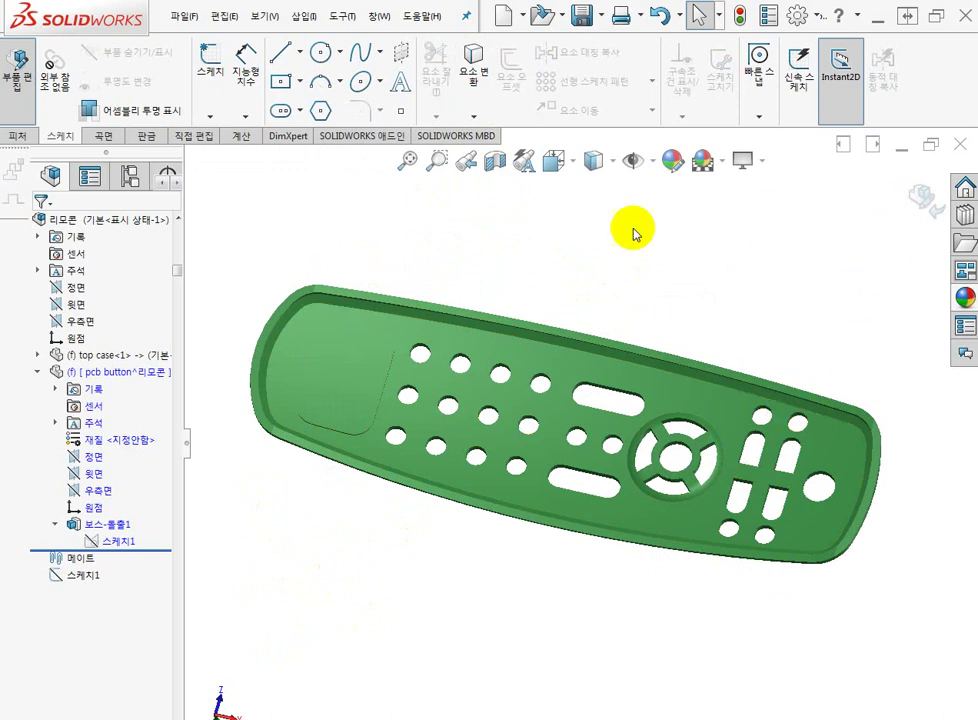
pyautogui.click(445, 336)
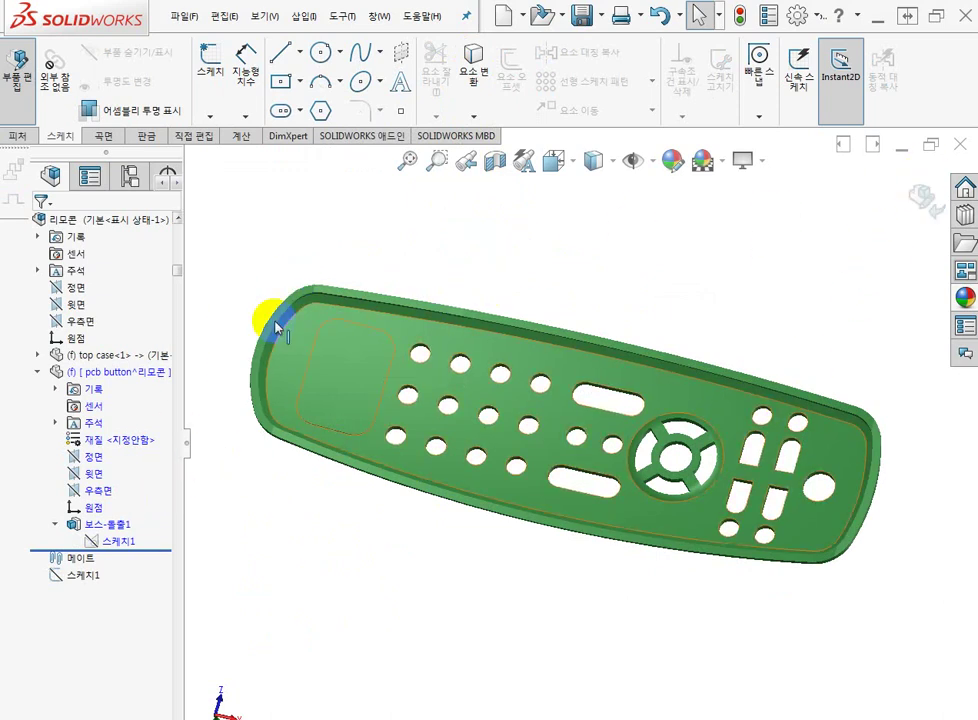
# Hide the top case component and show the pcb button plate's extruded body (보스-돌출1)
pyautogui.click(107, 355)
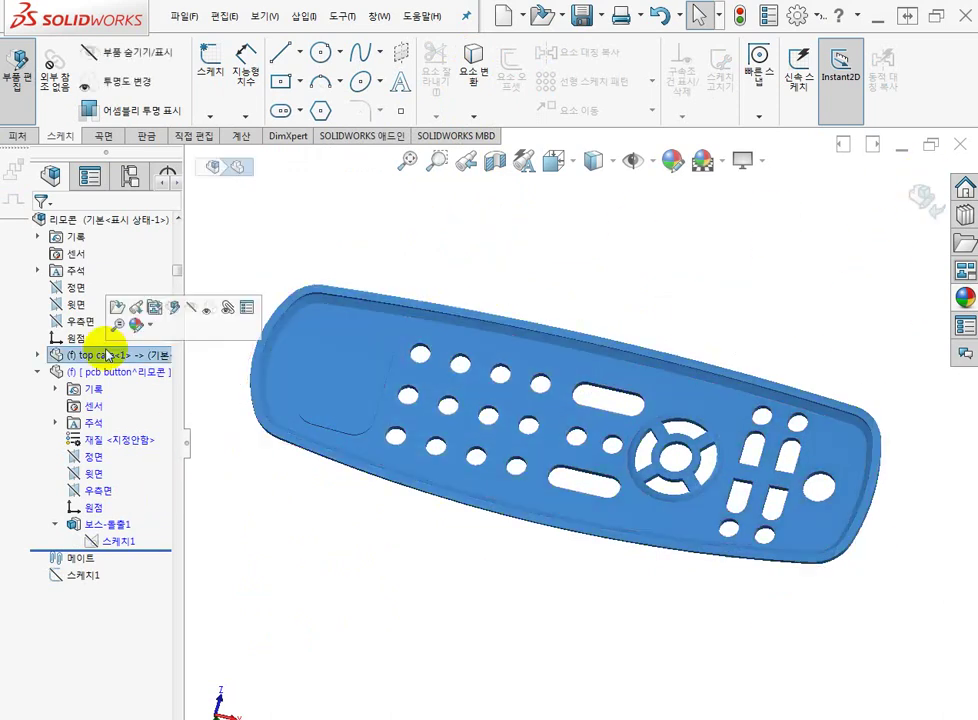
pyautogui.click(193, 309)
pyautogui.click(285, 217)
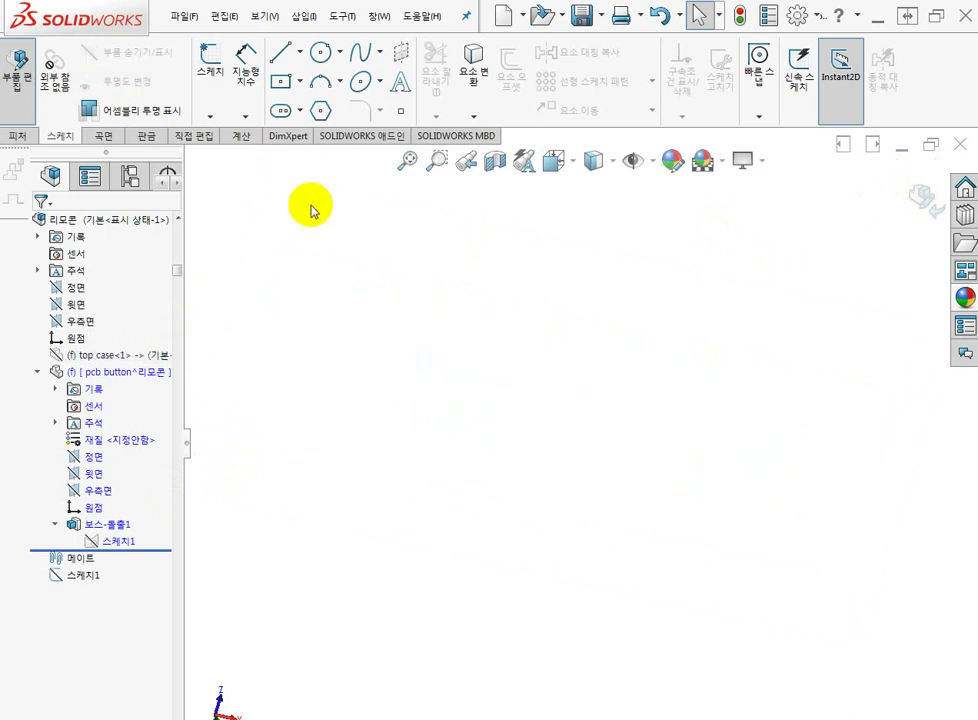
pyautogui.click(113, 526)
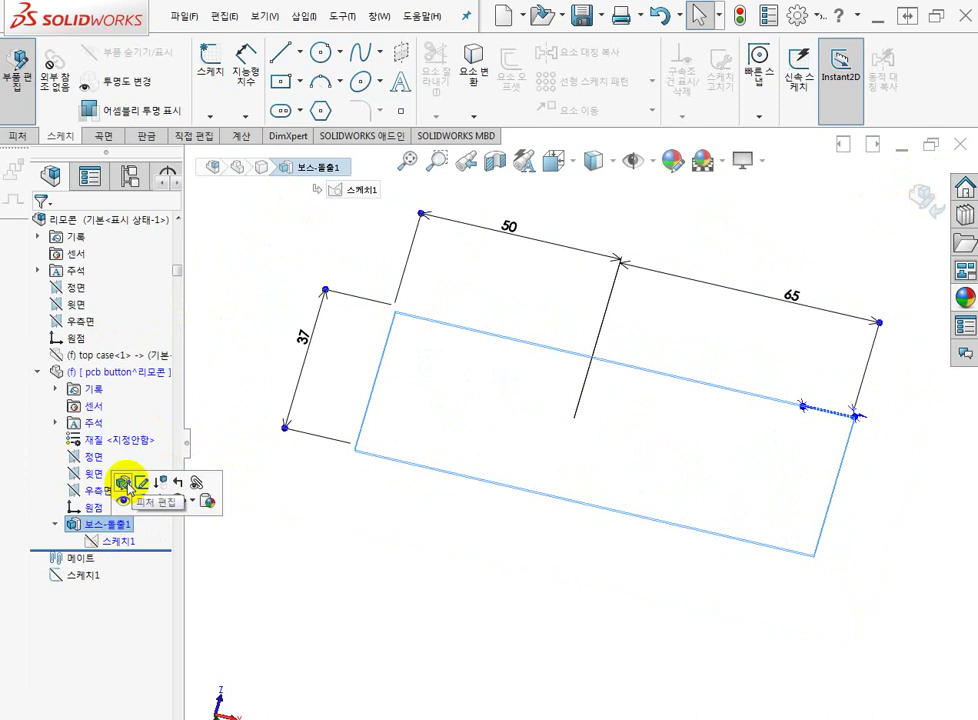
pyautogui.click(196, 509)
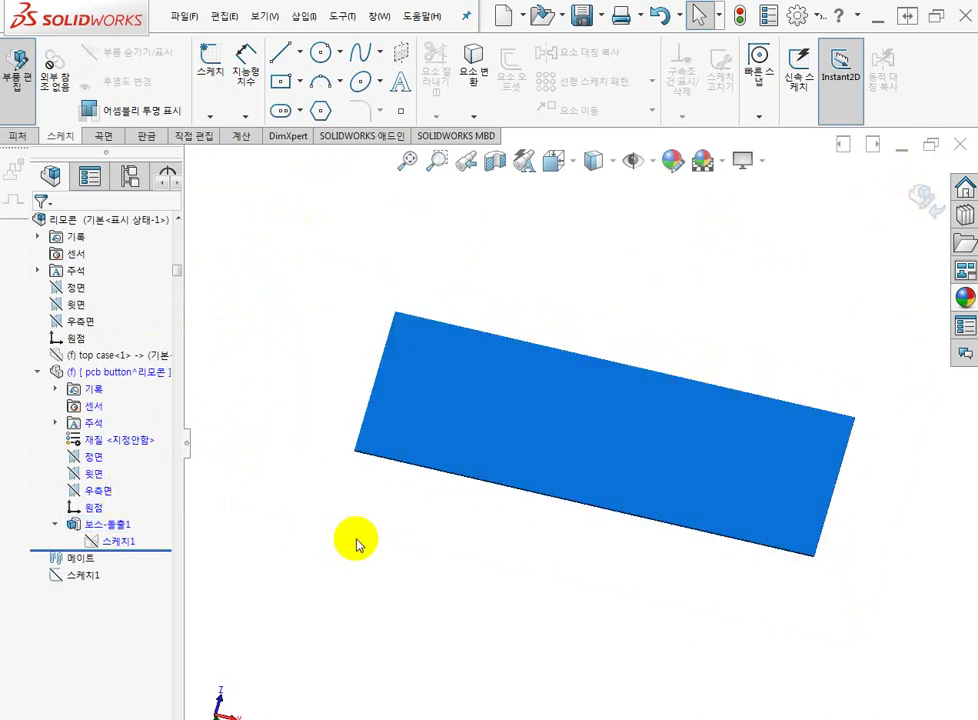
# Start a new sketch on the top face of the blue pcb button plate
pyautogui.moveTo(356, 544)
pyautogui.mouseDown(button='middle')
pyautogui.moveTo(408, 506)
pyautogui.moveTo(345, 517)
pyautogui.moveTo(352, 535)
pyautogui.mouseUp(button='middle')
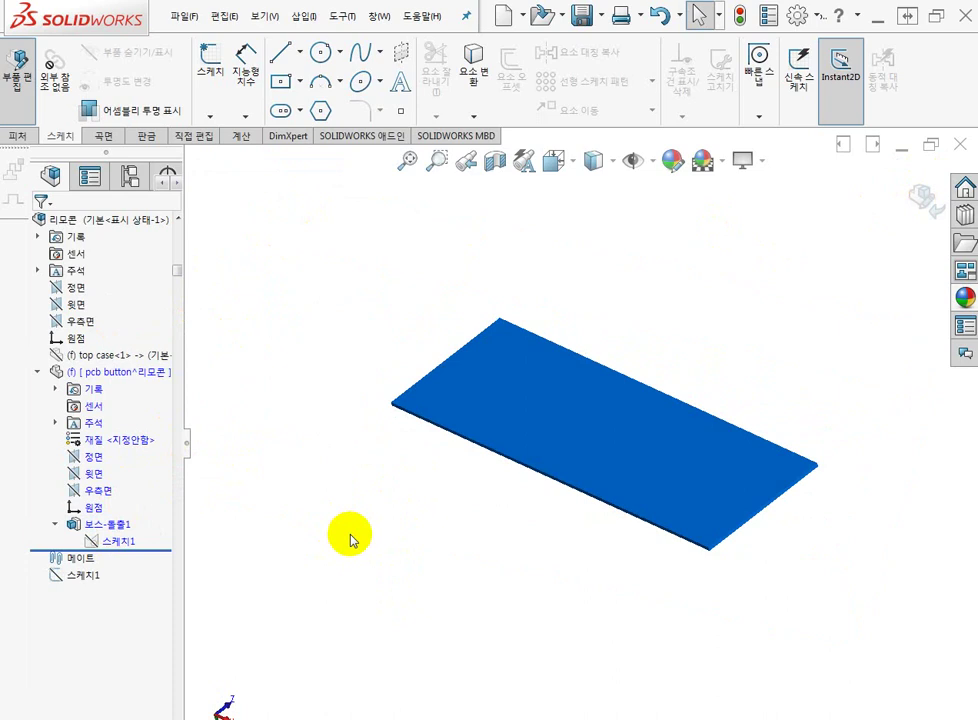
pyautogui.click(322, 518)
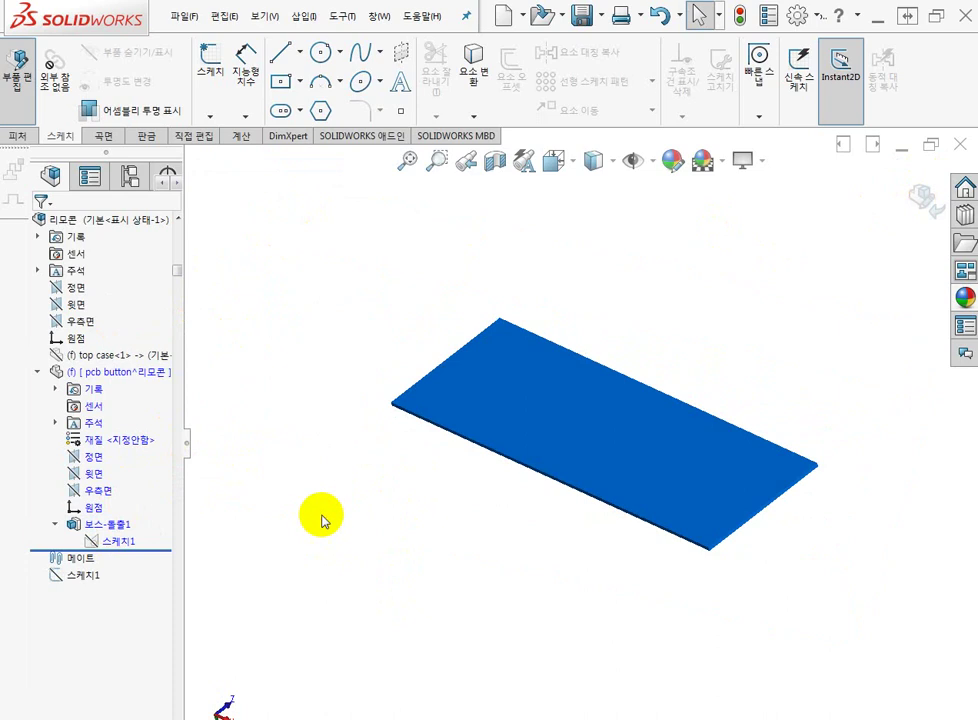
pyautogui.hotkey('ctrl', '7')
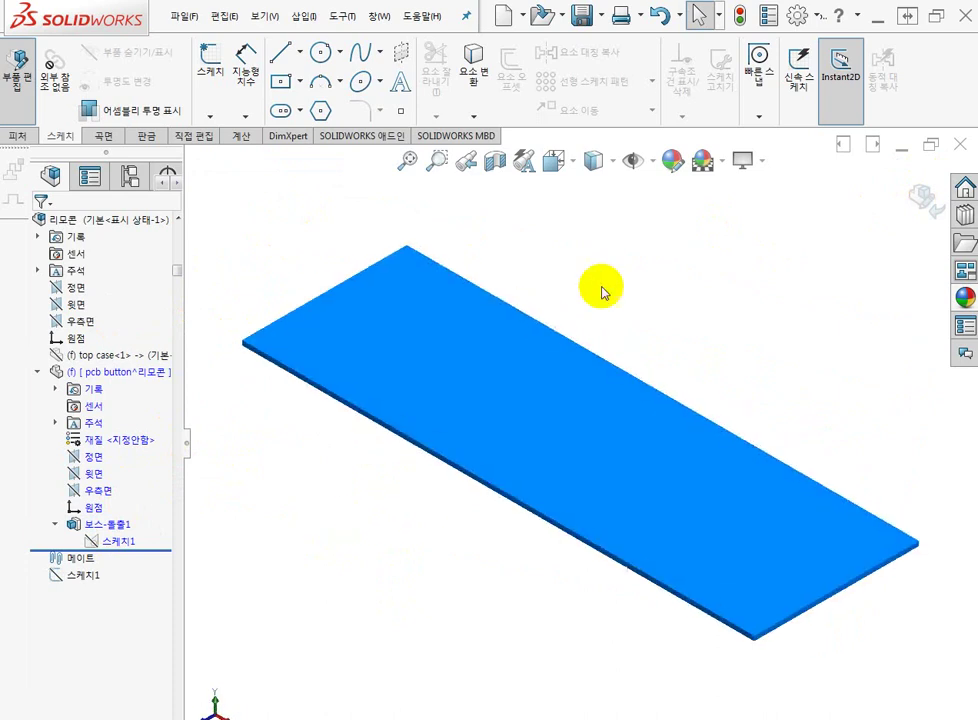
pyautogui.click(517, 430)
pyautogui.click(575, 393)
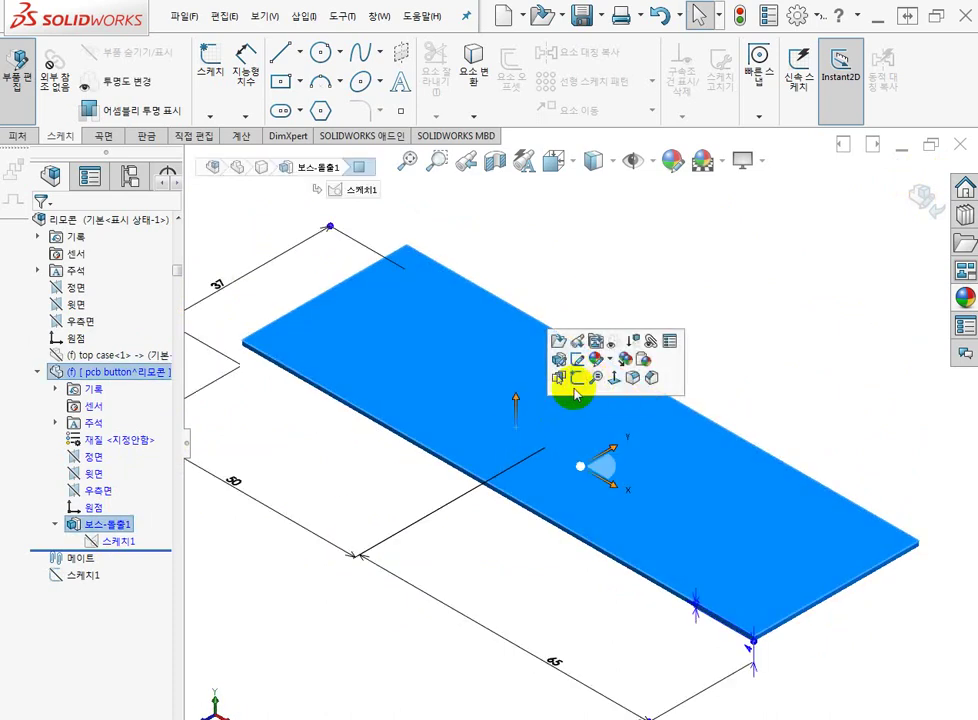
pyautogui.click(666, 259)
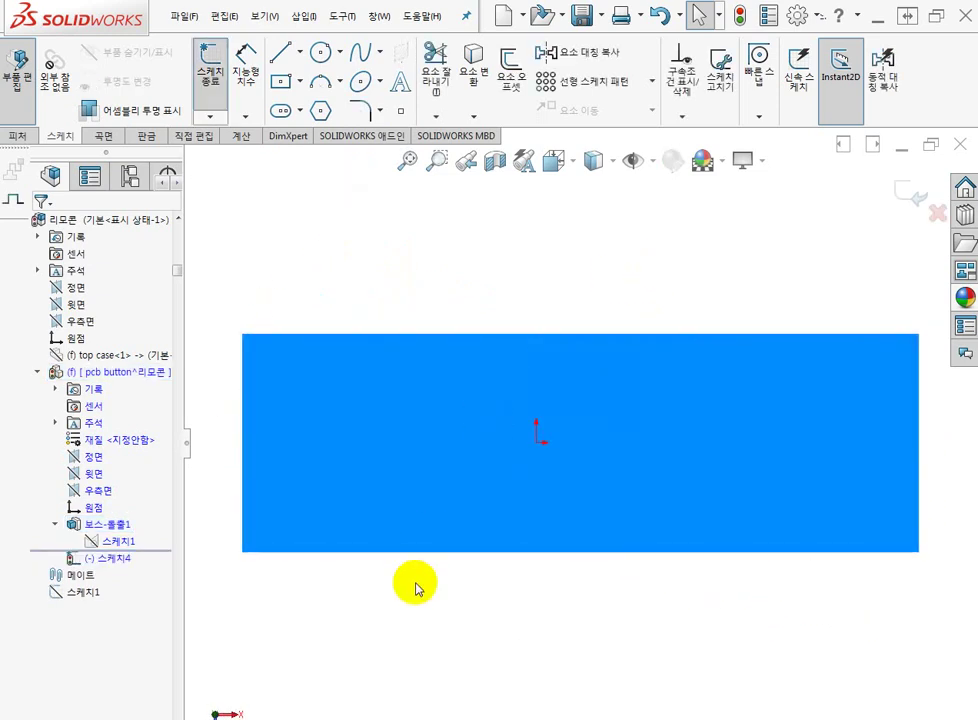
# Hide the plate's extruded body (보스-돌출1) while the new sketch stays open
pyautogui.moveTo(416, 588); pyautogui.dragTo(589, 496, button='middle')
pyautogui.click(94, 526)
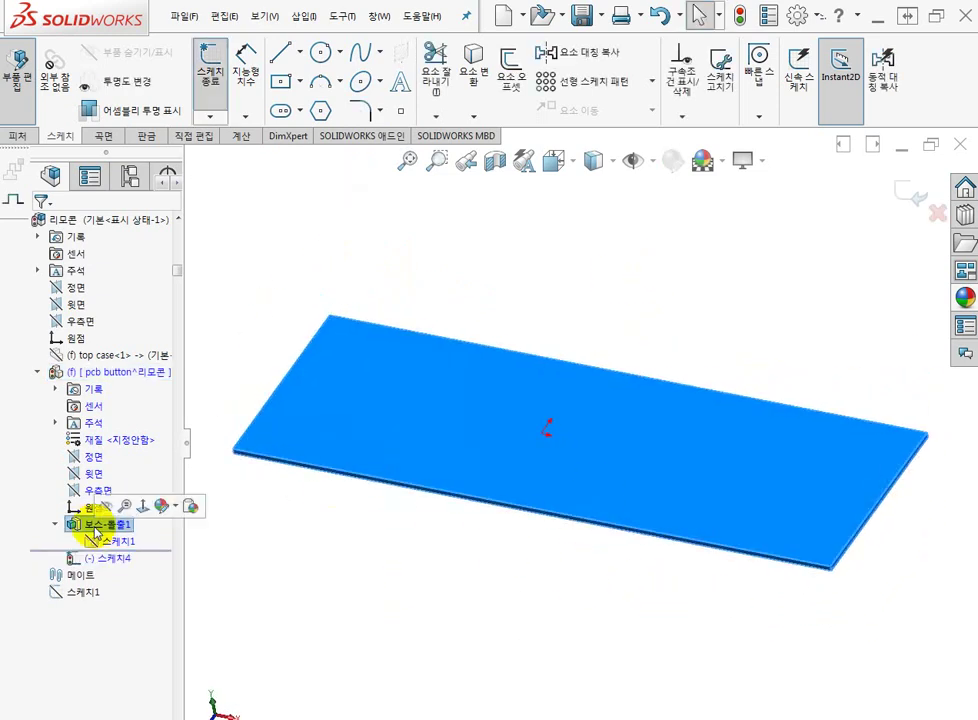
pyautogui.click(106, 507)
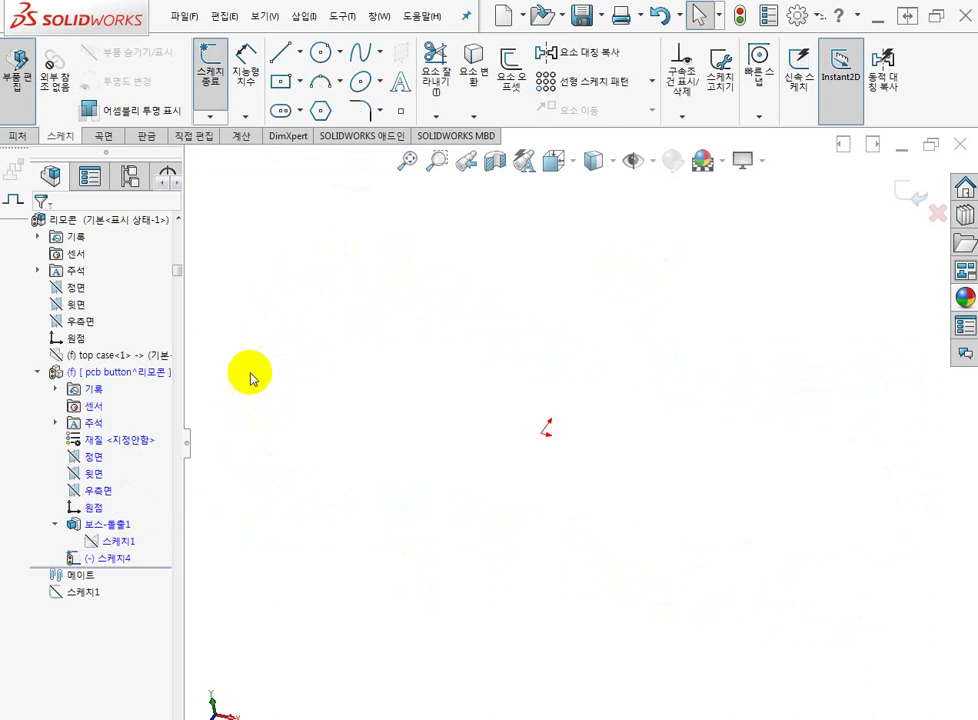
# Show the top case component in the assembly and turn its underside into view for the open sketch
pyautogui.click(117, 355)
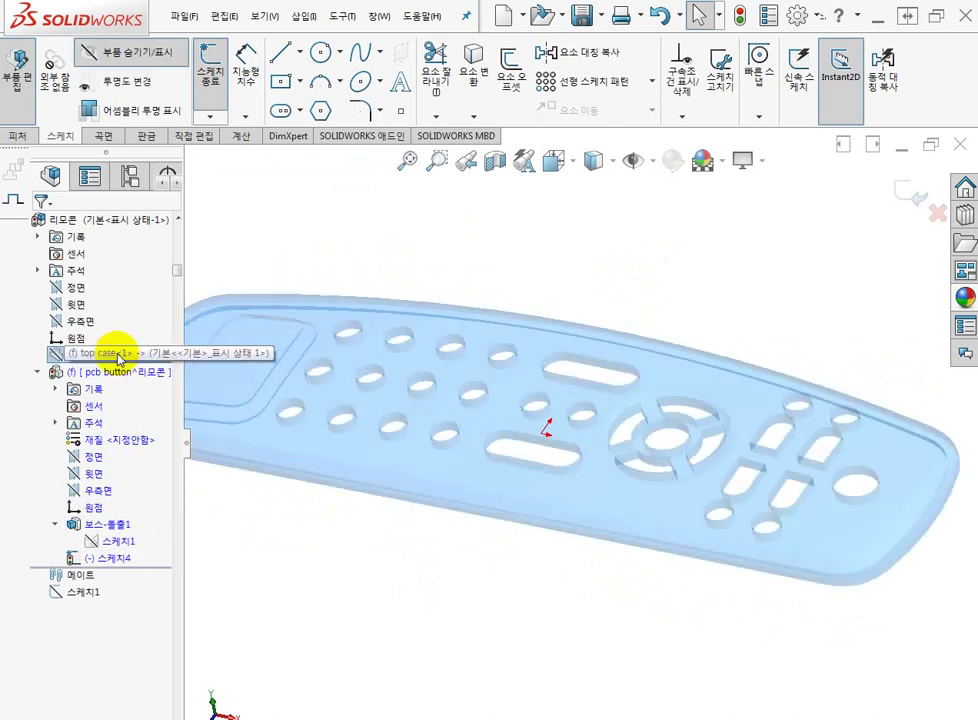
pyautogui.click(117, 357)
pyautogui.rightClick(110, 355)
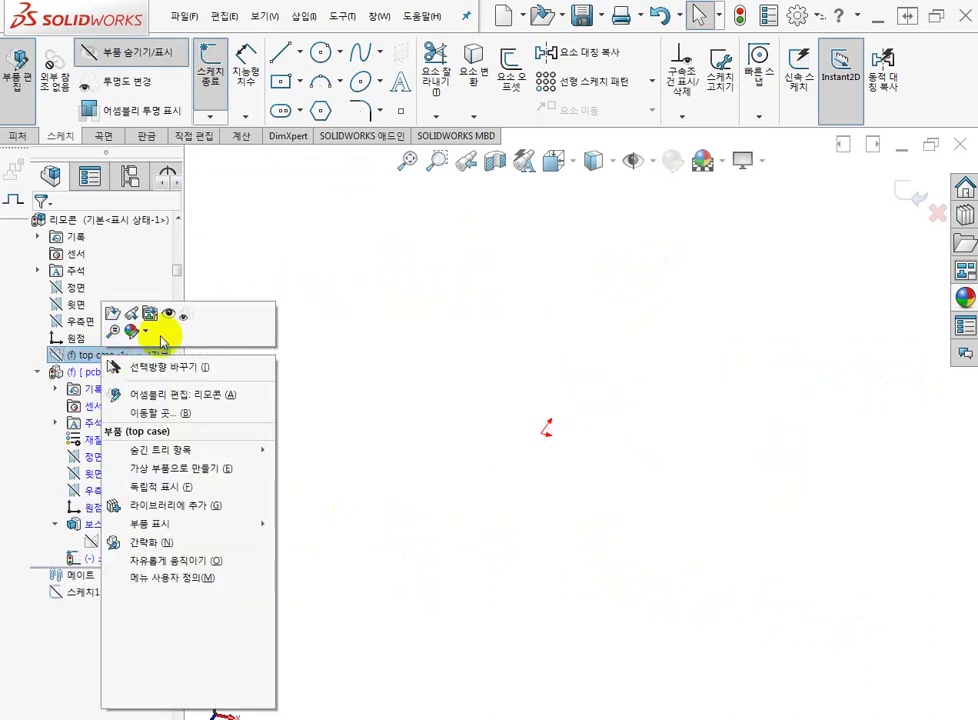
pyautogui.click(168, 316)
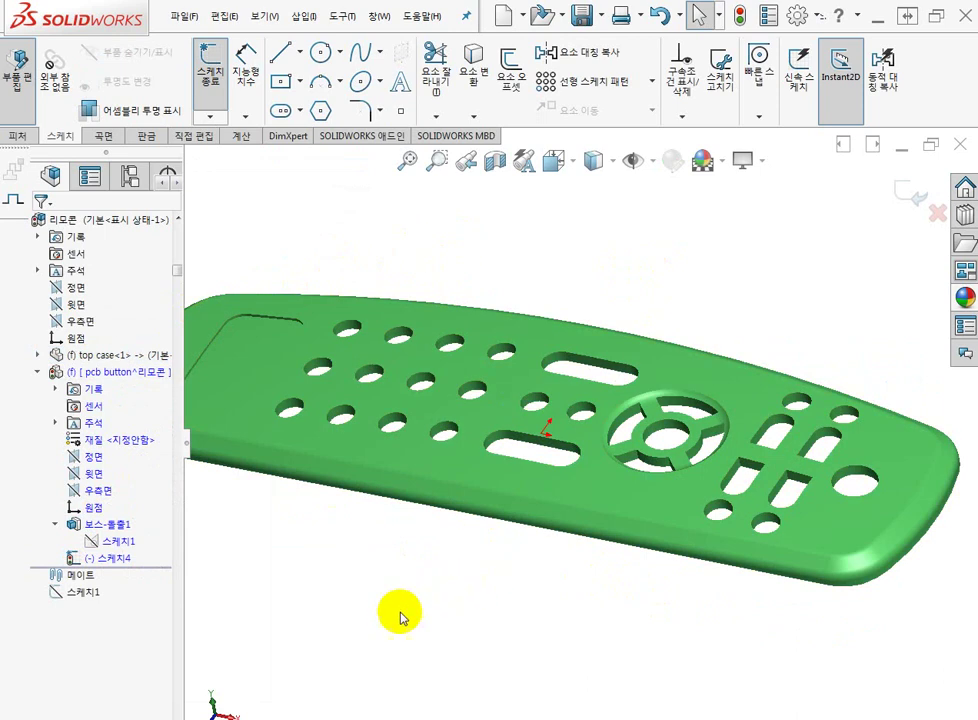
pyautogui.moveTo(397, 613); pyautogui.dragTo(520, 450, button='middle')
pyautogui.scroll(3, 535, 465)
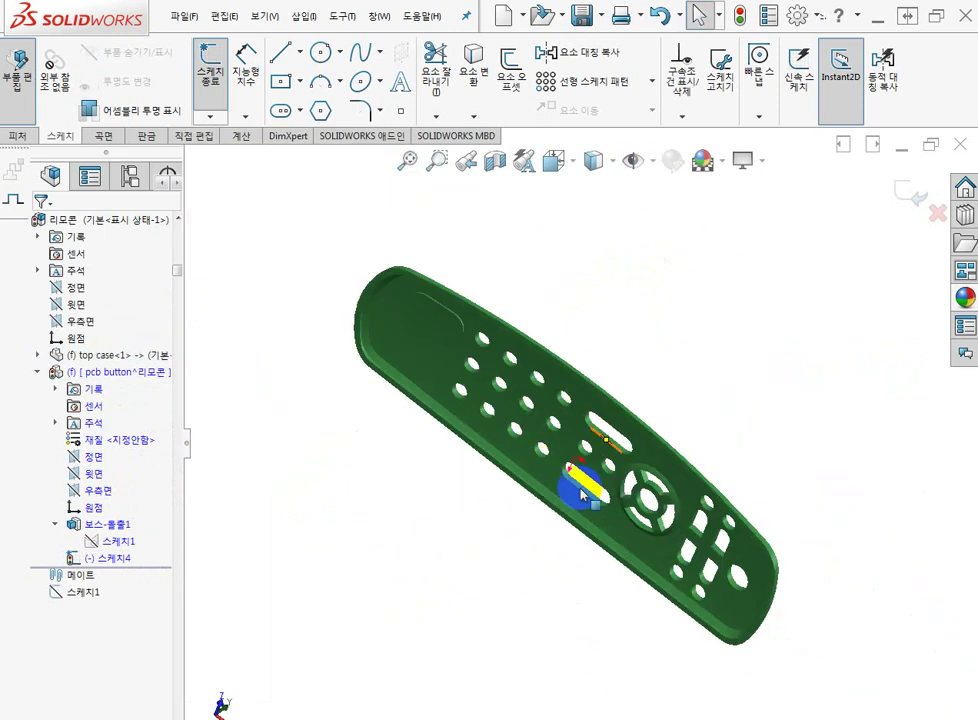
# Convert the top case's inner face with all its inner loops into sketch entities in the open pcb button sketch
pyautogui.click(472, 57)
pyautogui.moveTo(563, 447)
pyautogui.mouseDown(button='middle')
pyautogui.moveTo(546, 448)
pyautogui.moveTo(558, 450)
pyautogui.mouseUp(button='middle')
pyautogui.click(566, 440)
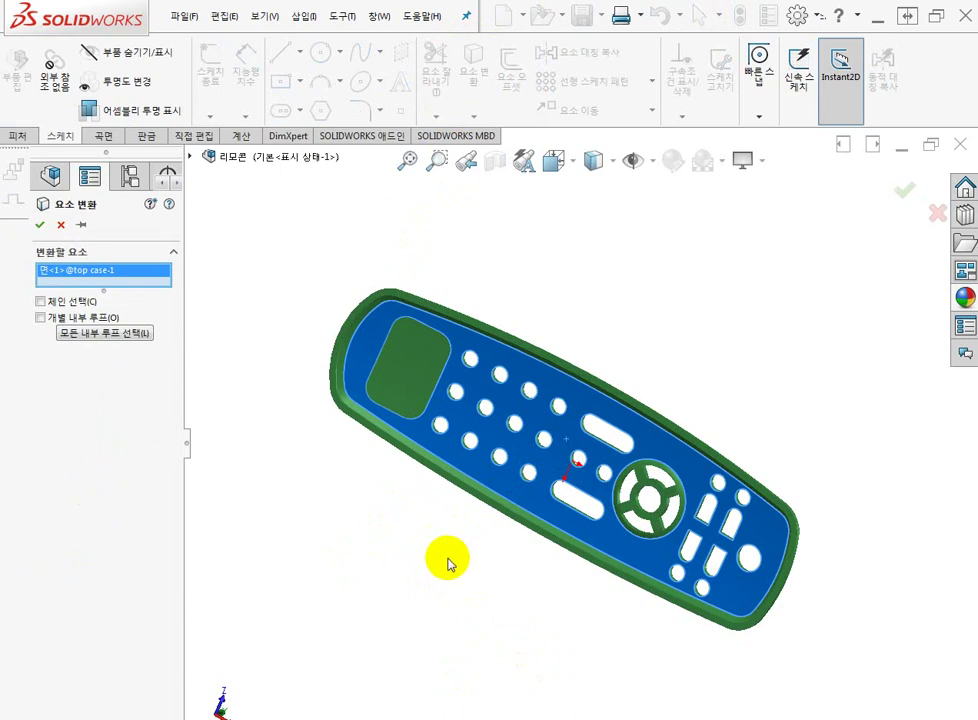
pyautogui.moveTo(450, 563); pyautogui.dragTo(462, 531, button='middle')
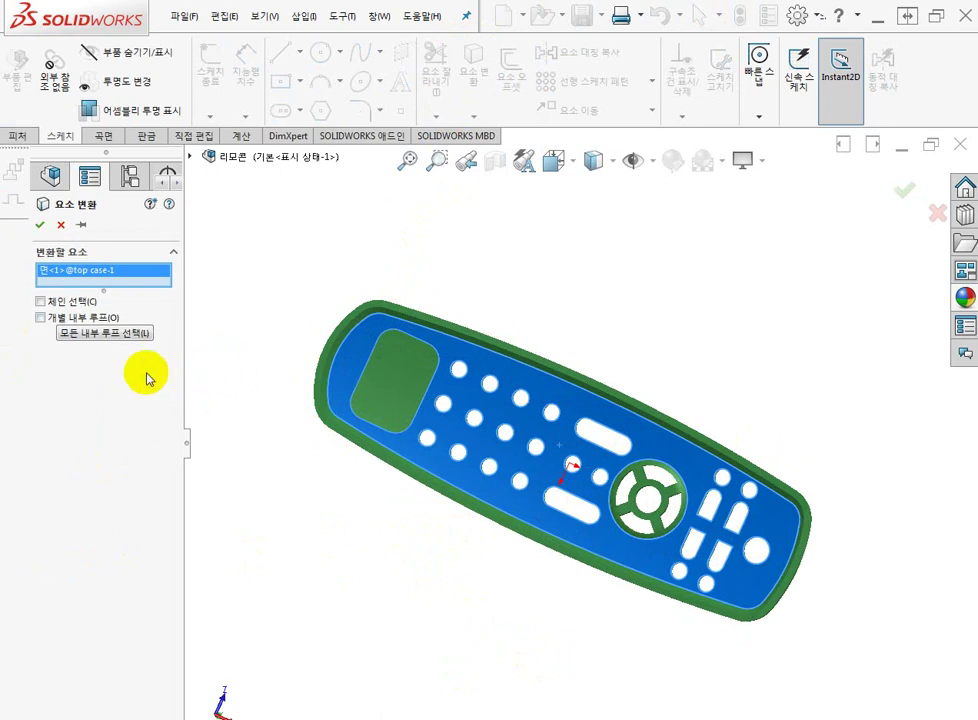
pyautogui.click(95, 335)
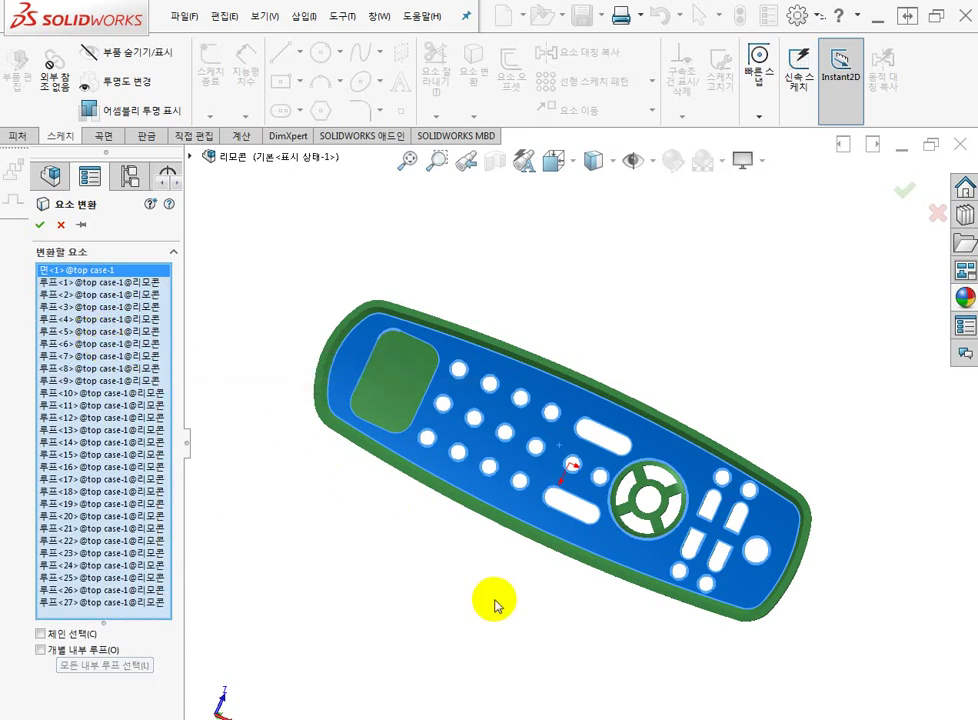
pyautogui.moveTo(494, 604); pyautogui.dragTo(560, 510, button='middle')
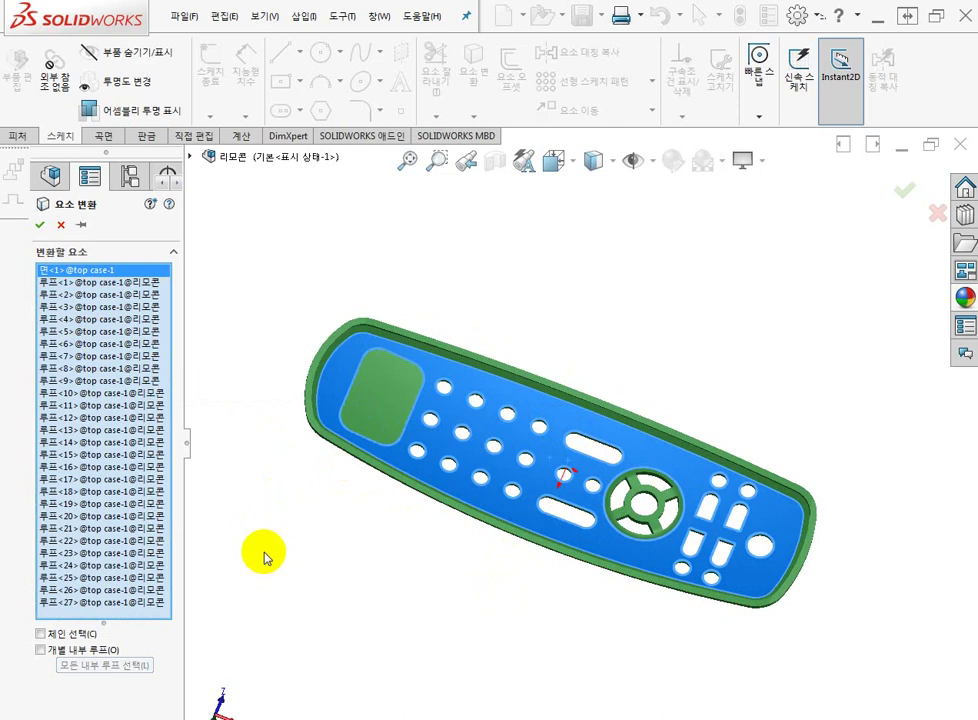
pyautogui.click(40, 226)
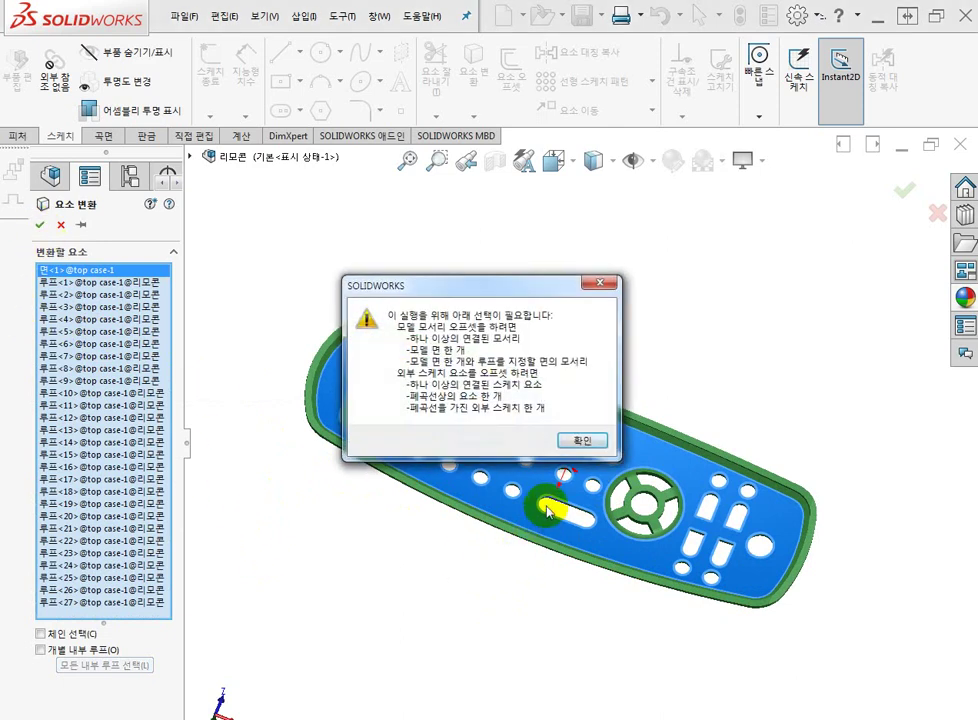
pyautogui.click(578, 441)
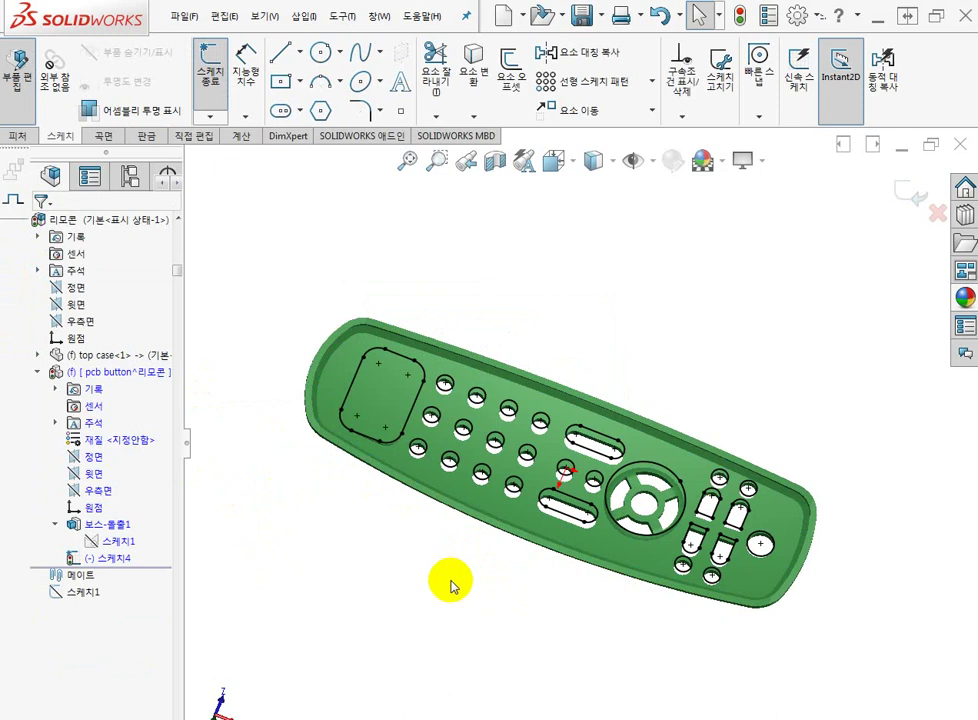
# Delete the converted closed spline around the circular navigation ring from the sketch
pyautogui.moveTo(391, 651); pyautogui.dragTo(557, 556, button='middle')
pyautogui.scroll(-2, 688, 408)
pyautogui.scroll(2, 440, 380)
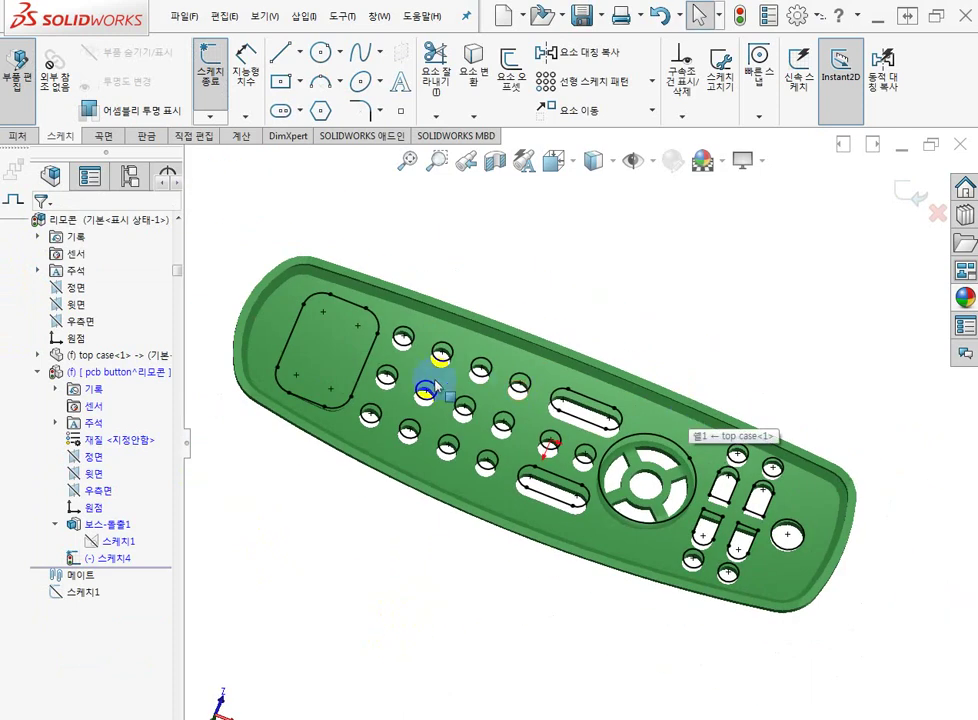
pyautogui.moveTo(404, 458)
pyautogui.mouseDown(button='middle')
pyautogui.moveTo(546, 485)
pyautogui.moveTo(506, 506)
pyautogui.moveTo(524, 480)
pyautogui.mouseUp(button='middle')
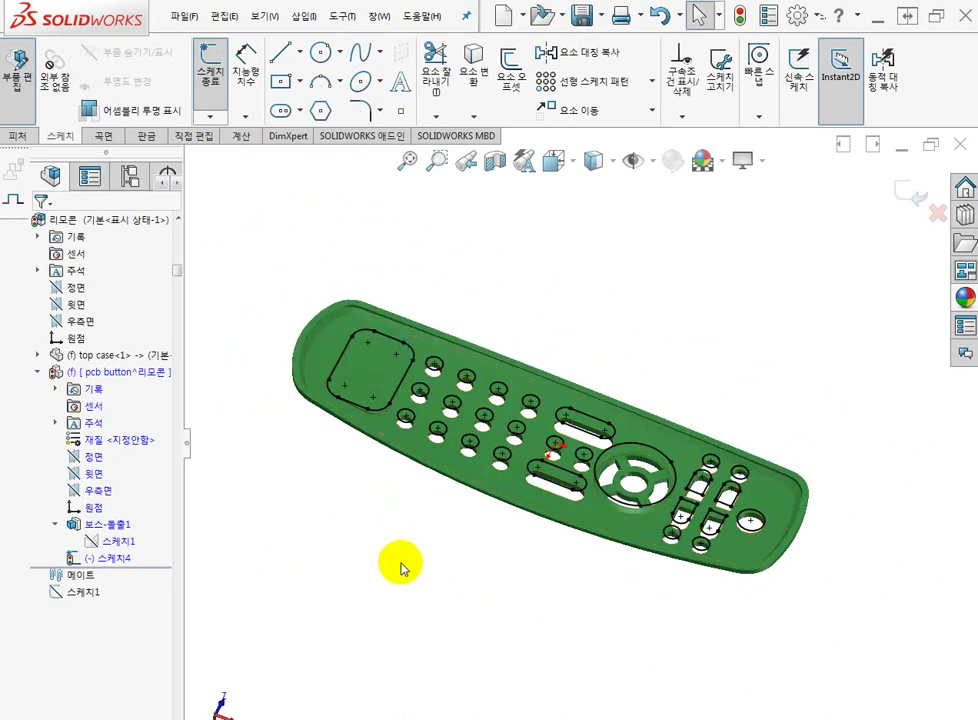
pyautogui.click(664, 459)
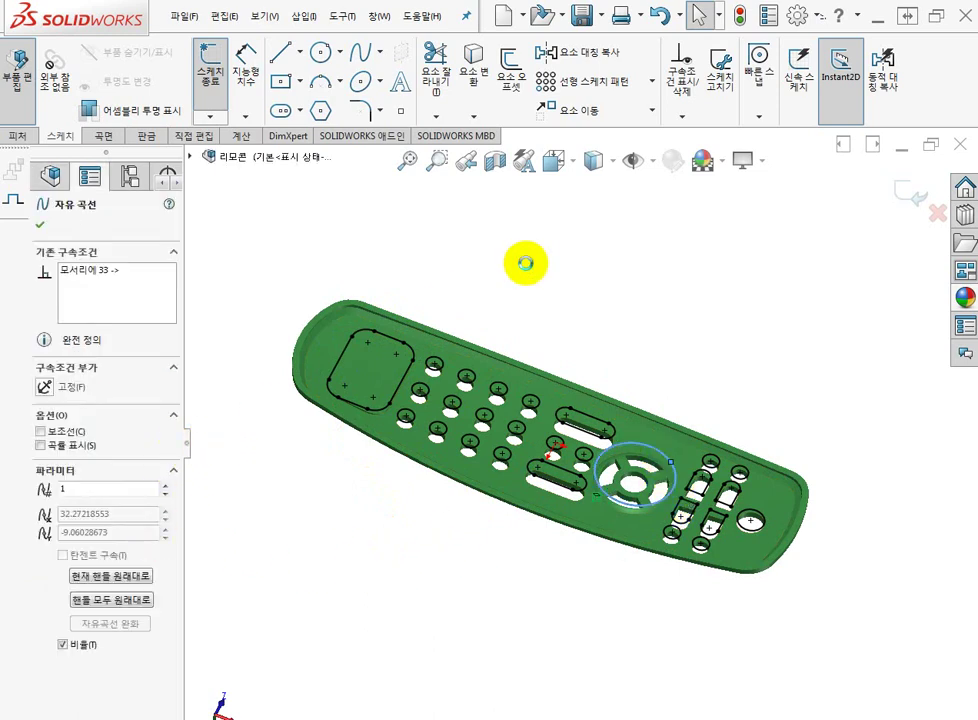
pyautogui.click(526, 263)
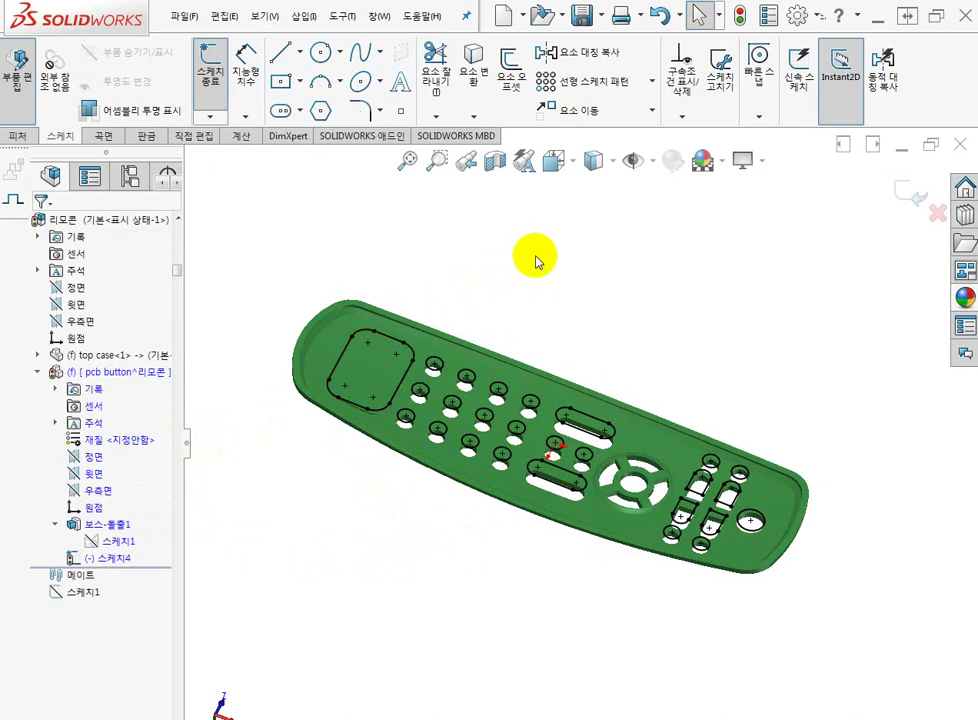
# Delete the converted rounded rectangle at the case's blank recess from the sketch
pyautogui.hotkey('ctrl', '8')
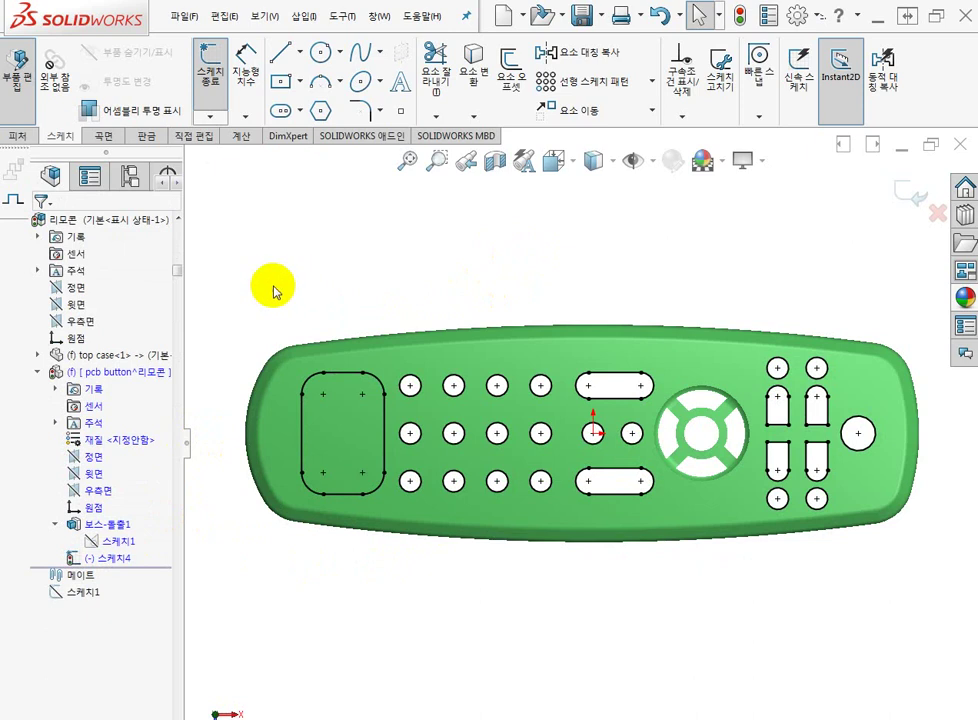
pyautogui.moveTo(270, 308); pyautogui.dragTo(393, 588)
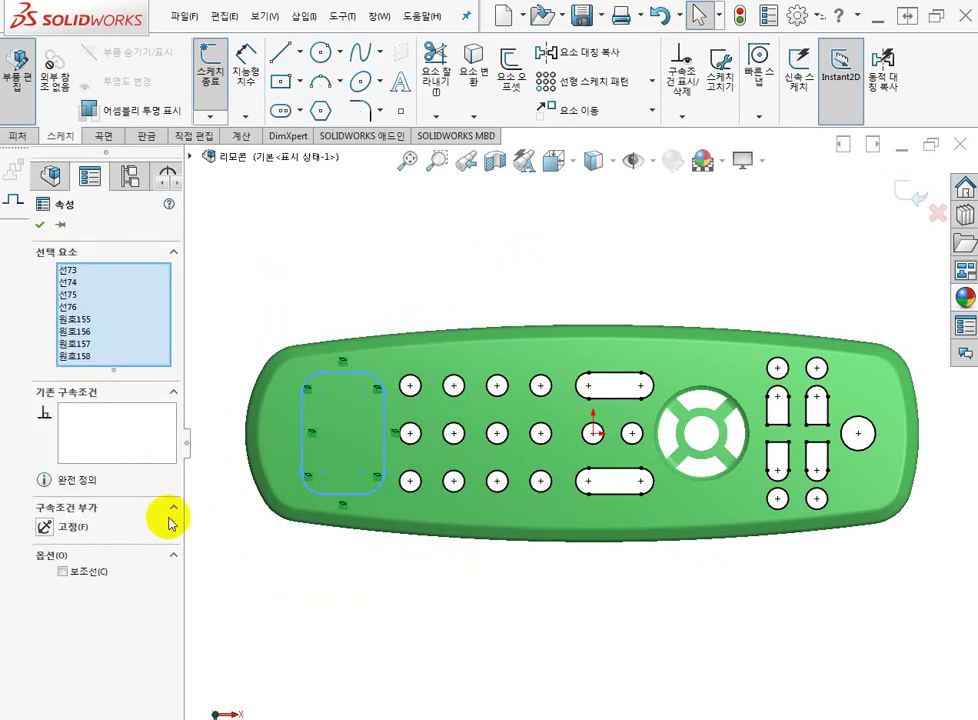
pyautogui.press('Delete')
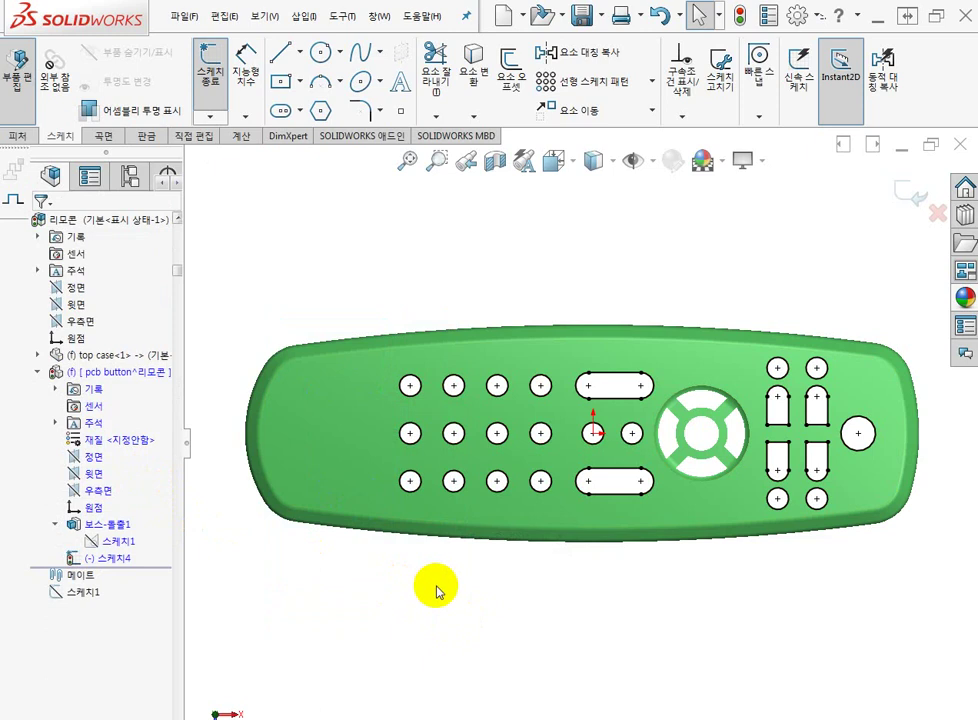
# Start Convert Entities with chain selection and pick the edges of the navigation ring's sector opening facing the case's near long side
pyautogui.moveTo(539, 620); pyautogui.dragTo(727, 236, button='middle')
pyautogui.scroll(5, 714, 476)
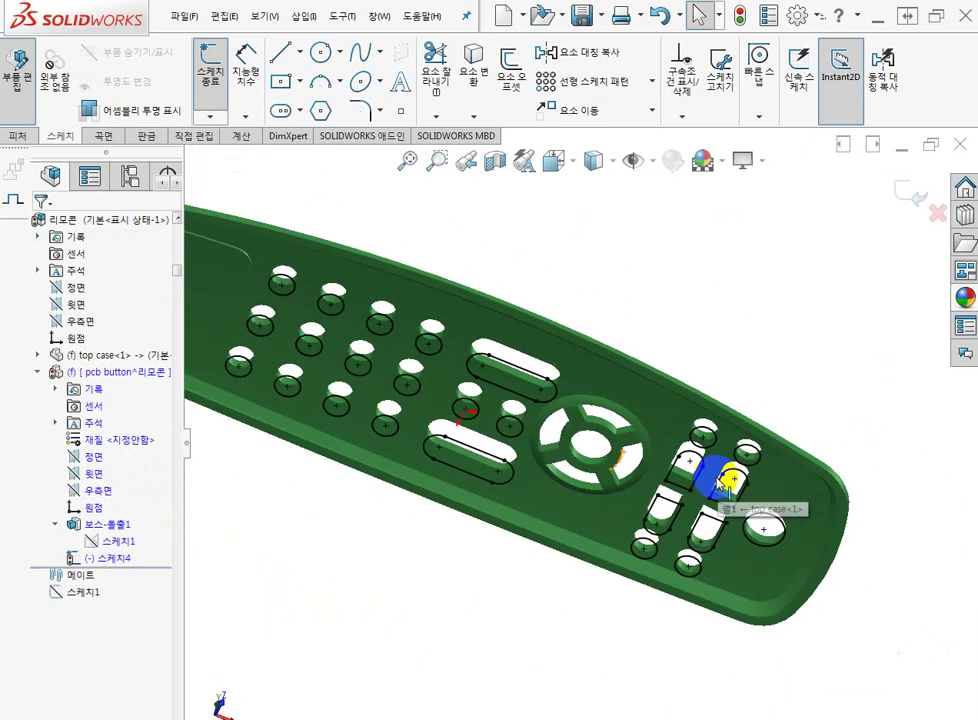
pyautogui.moveTo(616, 506); pyautogui.dragTo(667, 351, button='middle')
pyautogui.scroll(-4, 615, 445)
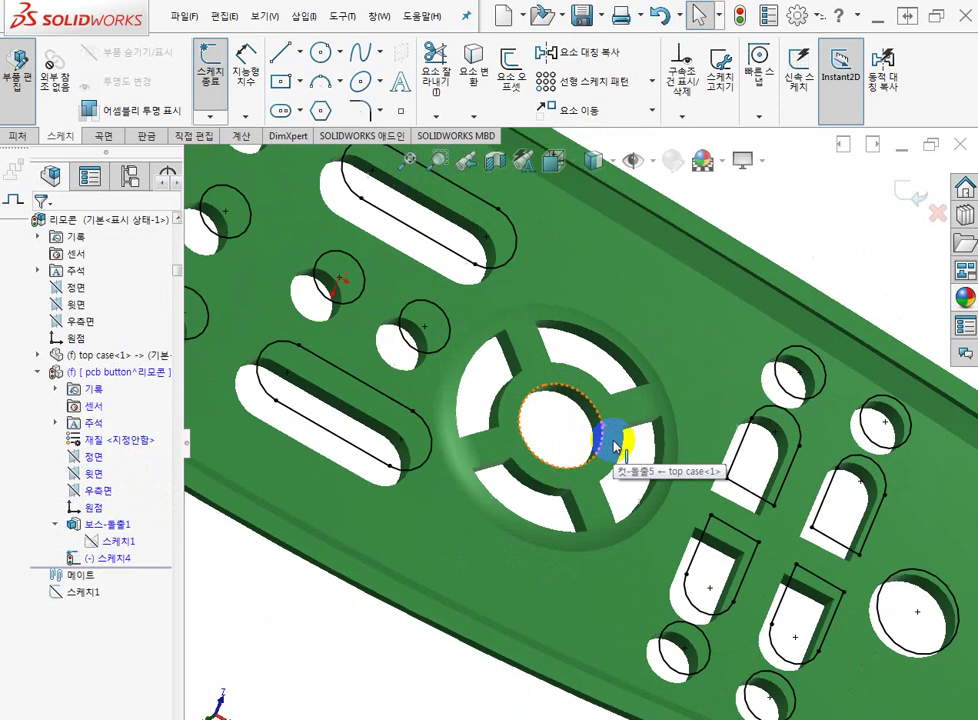
pyautogui.scroll(3, 614, 446)
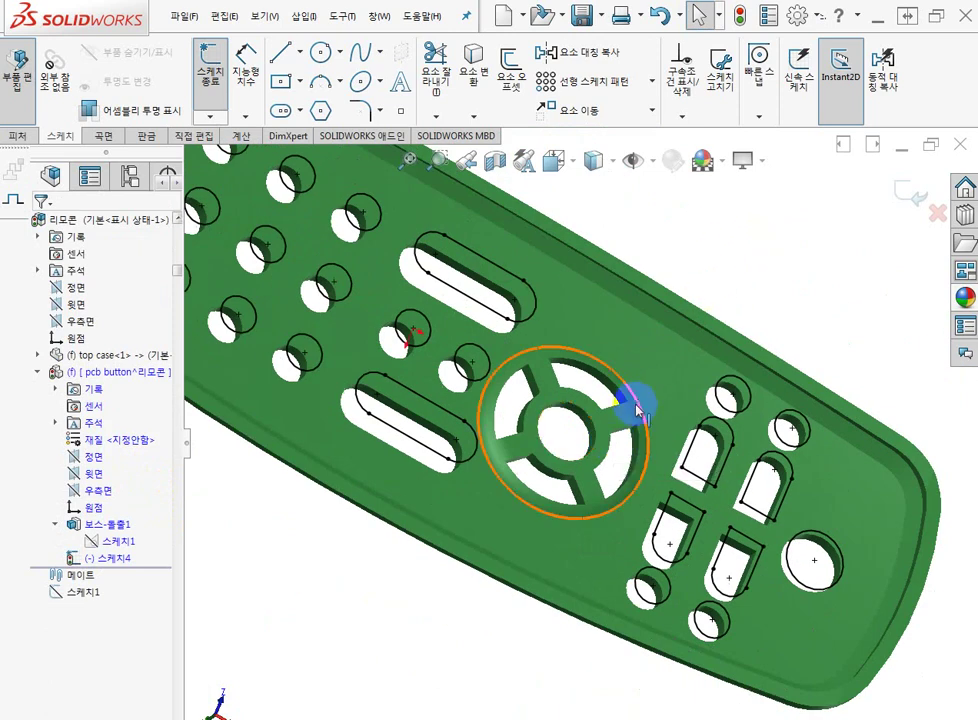
pyautogui.moveTo(633, 404); pyautogui.dragTo(451, 252, button='middle')
pyautogui.click(474, 55)
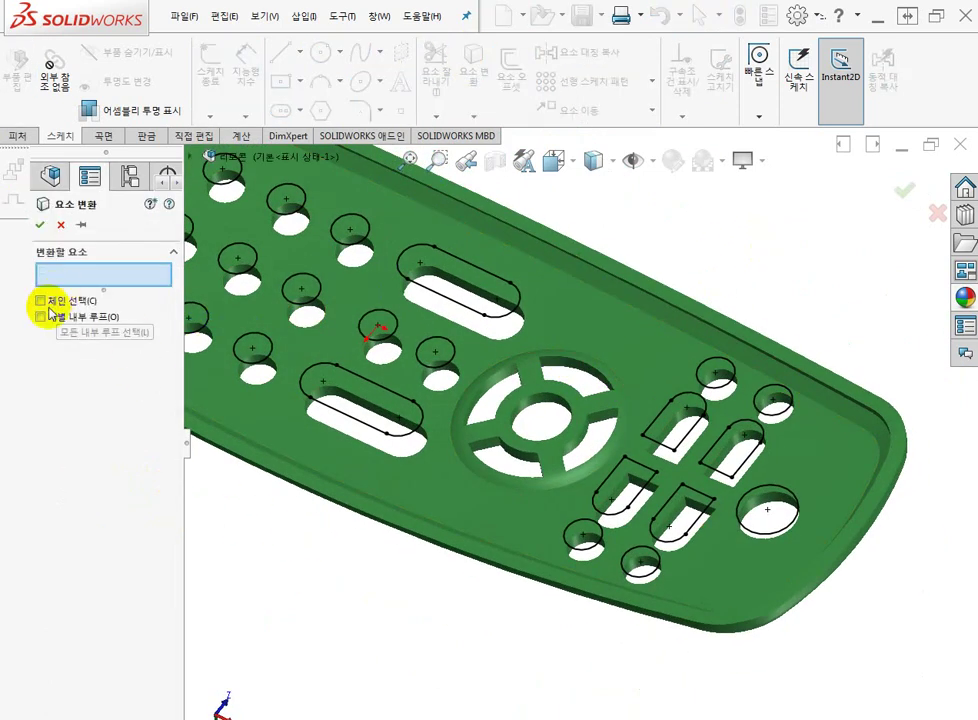
pyautogui.moveTo(380, 520); pyautogui.dragTo(415, 524, button='middle')
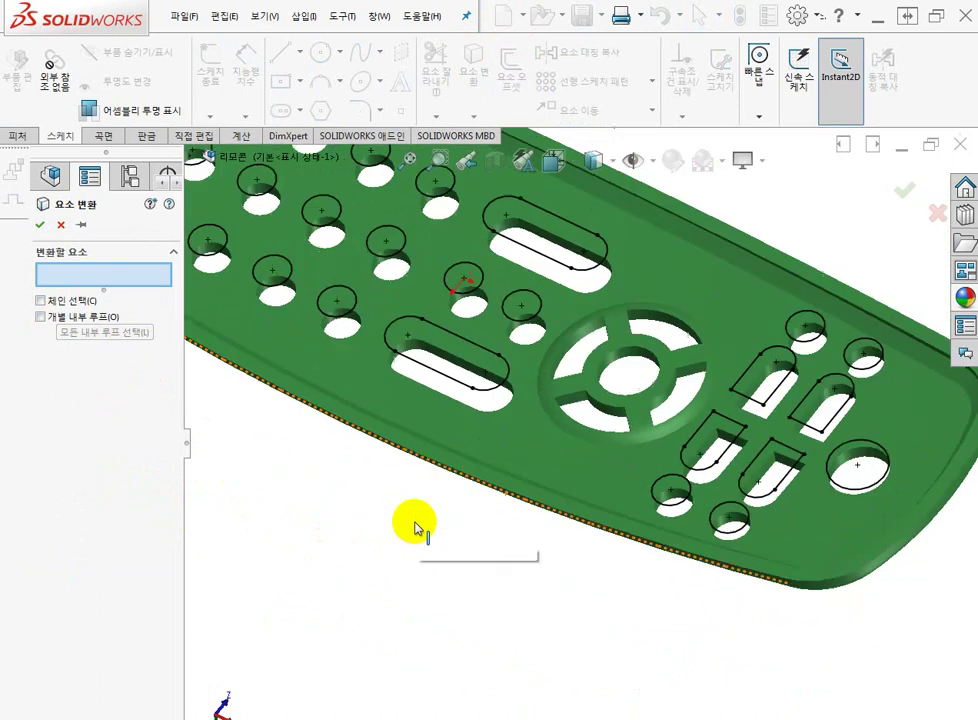
pyautogui.click(41, 300)
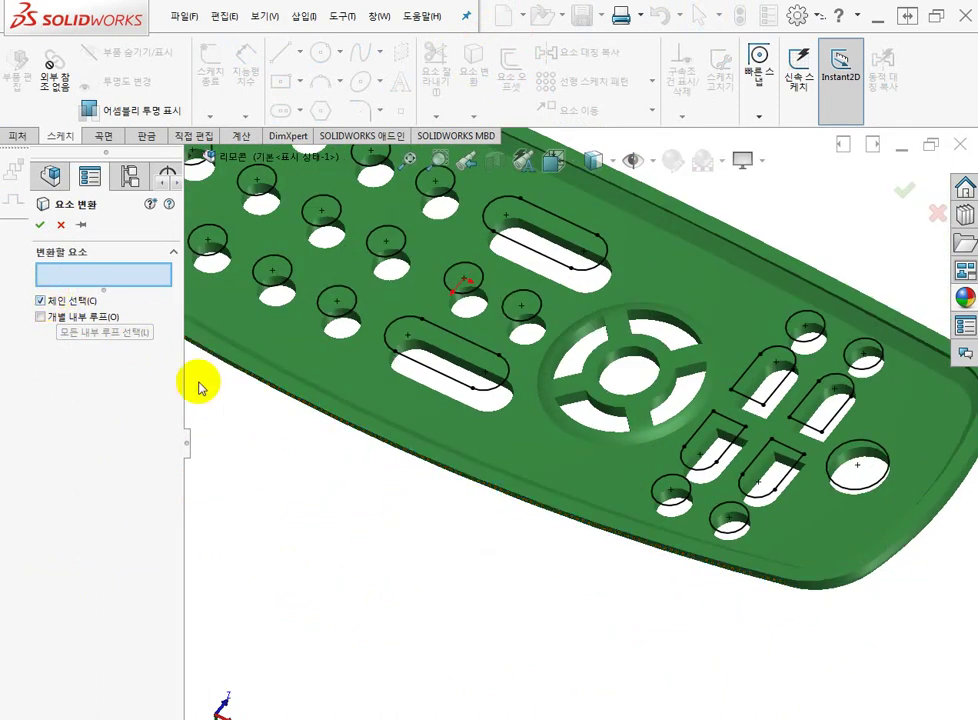
pyautogui.click(577, 400)
pyautogui.scroll(-4, 563, 430)
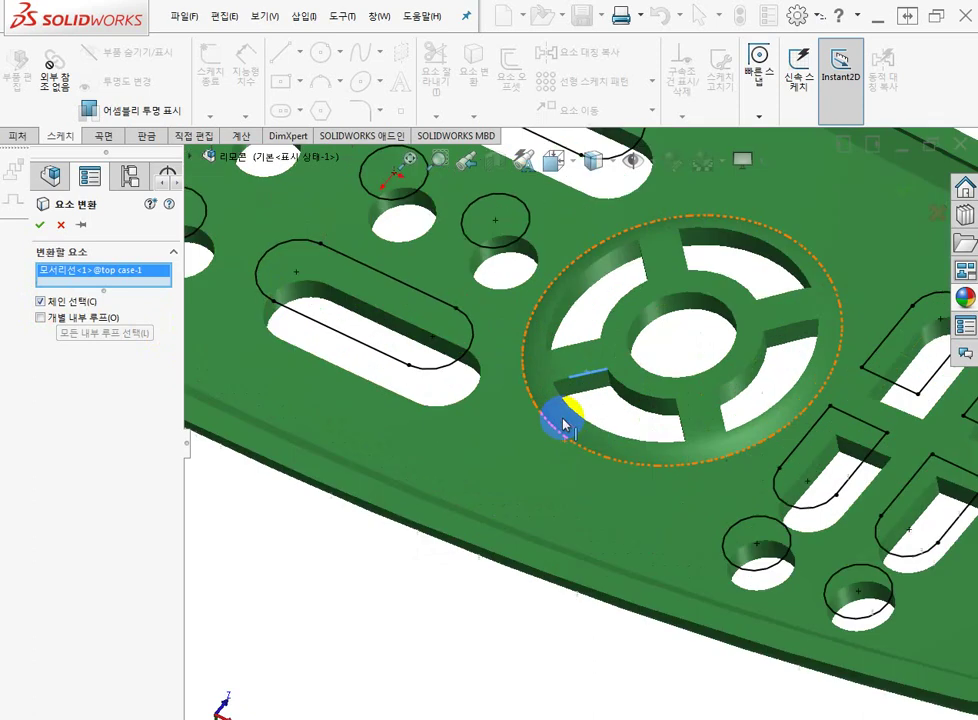
pyautogui.click(617, 383)
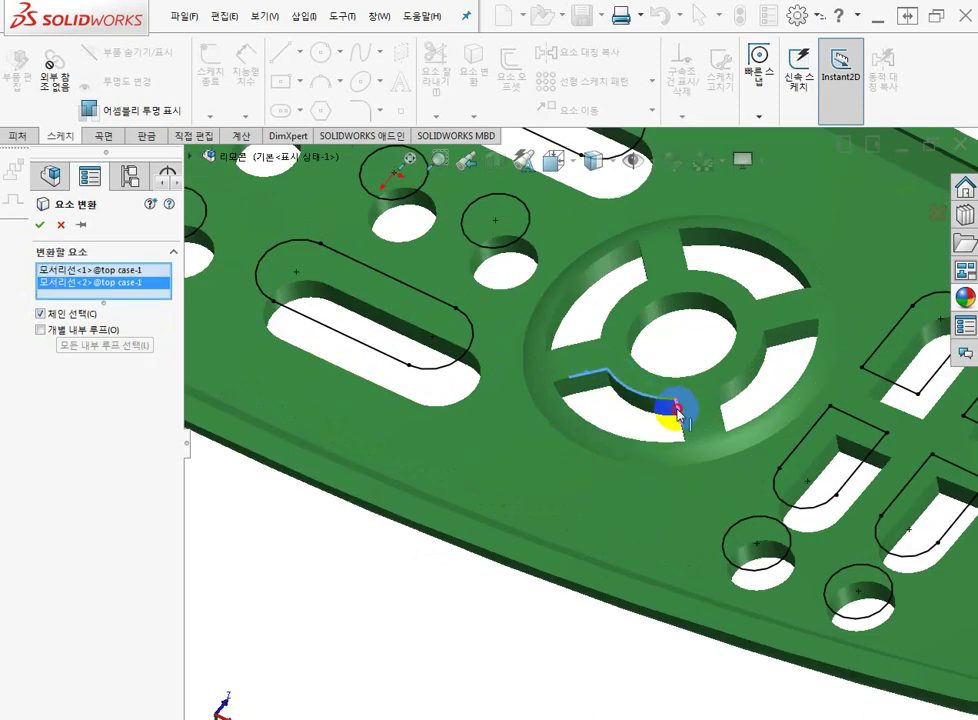
pyautogui.click(679, 412)
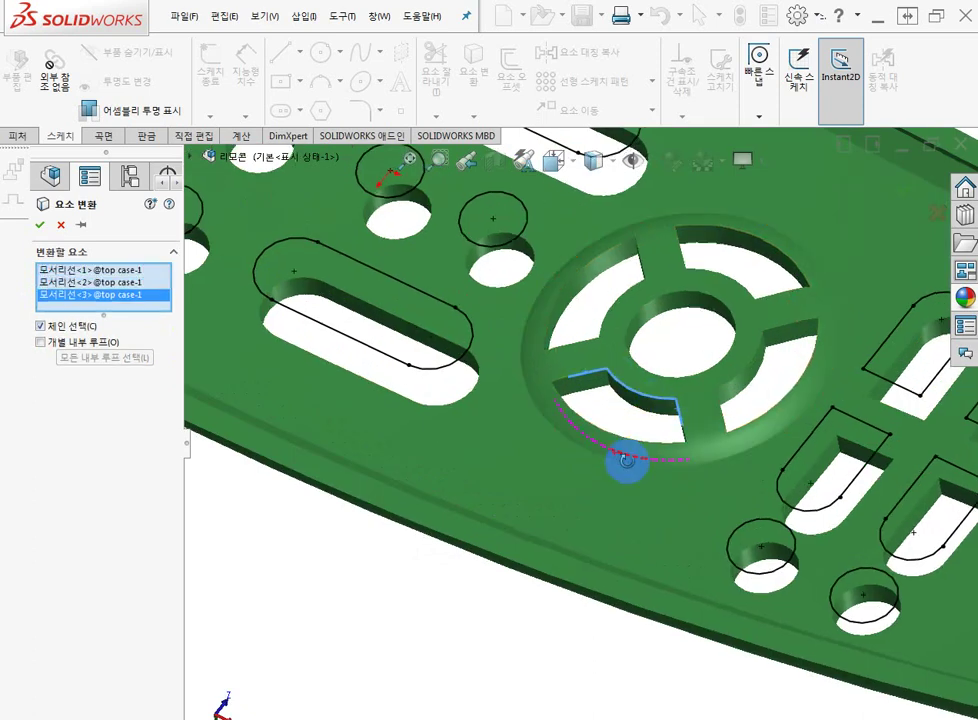
pyautogui.moveTo(626, 460); pyautogui.dragTo(683, 550, button='middle')
pyautogui.click(703, 449)
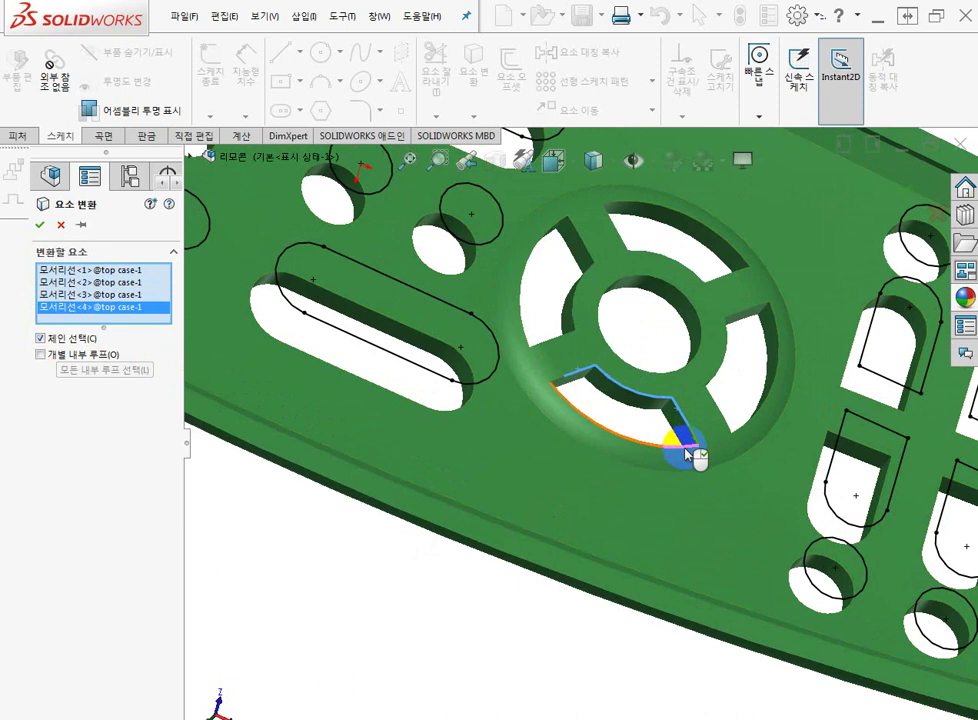
pyautogui.click(686, 452)
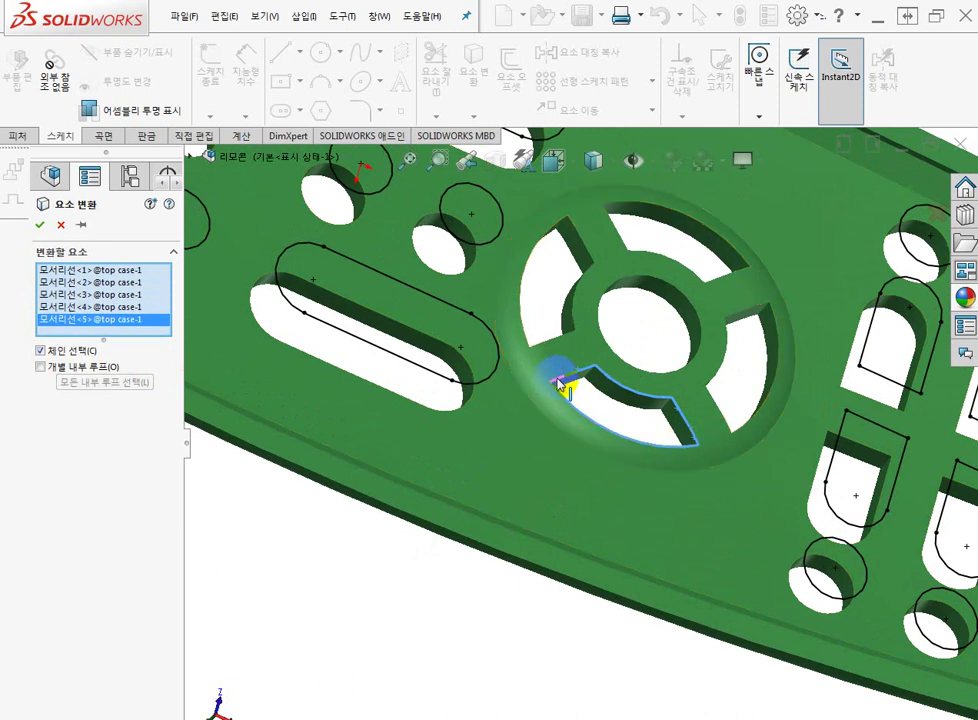
pyautogui.click(560, 383)
pyautogui.scroll(-3, 618, 509)
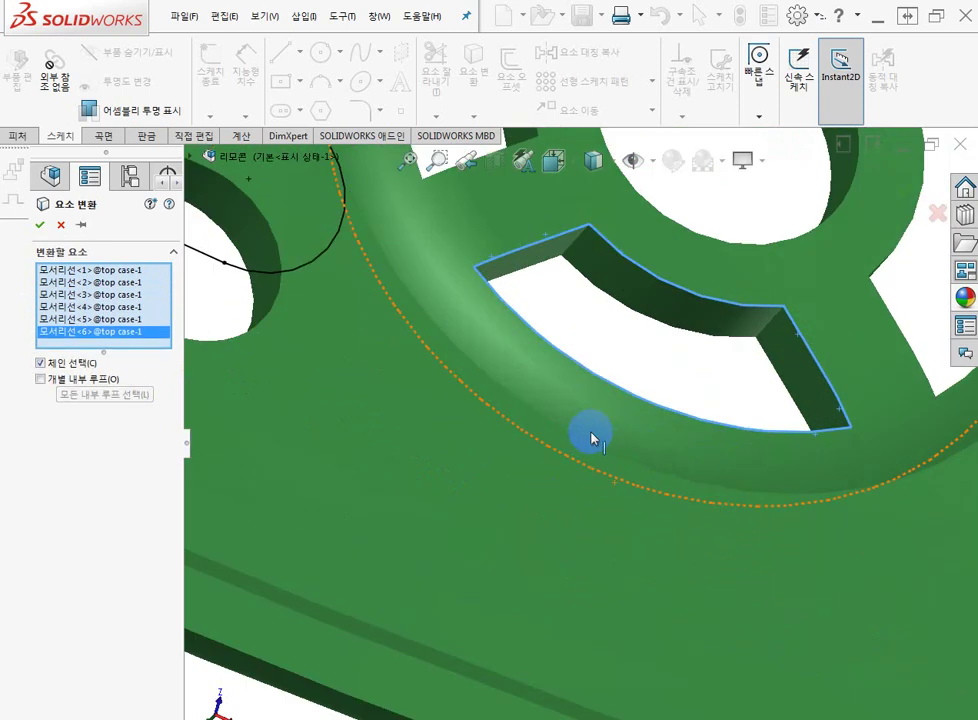
# Add all edges of the ring's sector opening facing the arched button openings to the entities to convert
pyautogui.moveTo(675, 351); pyautogui.dragTo(635, 363, button='middle')
pyautogui.scroll(5, 644, 370)
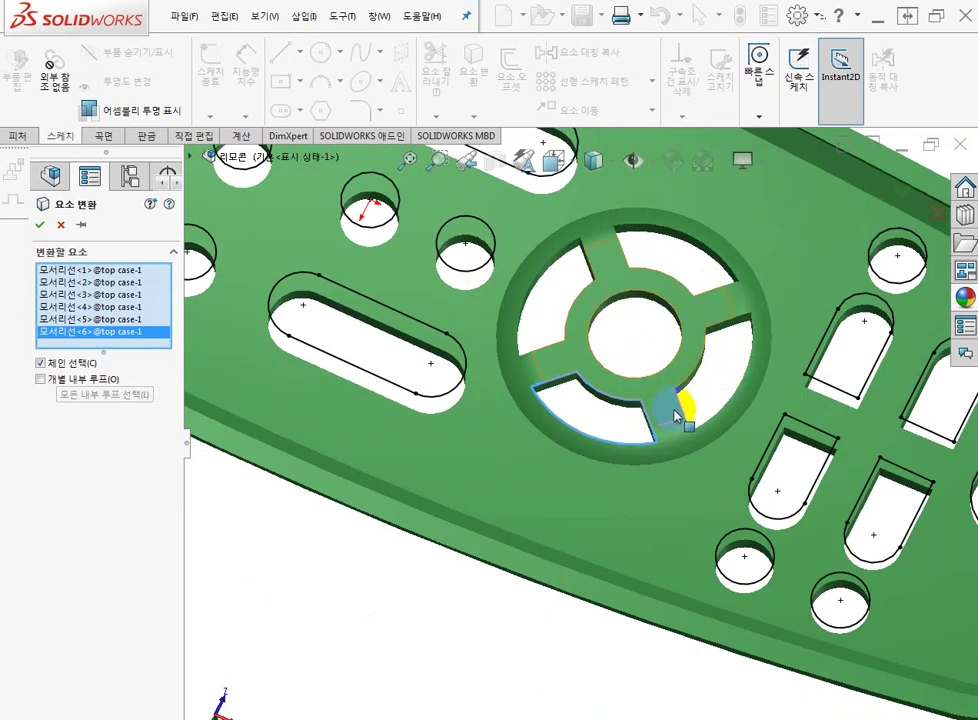
pyautogui.click(682, 399)
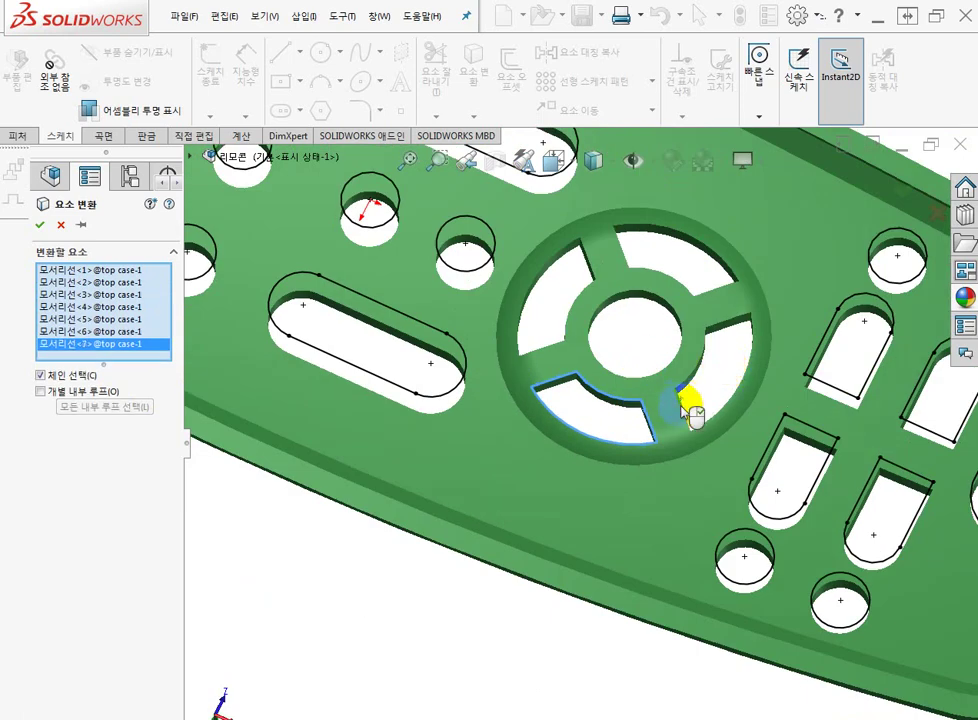
pyautogui.click(688, 427)
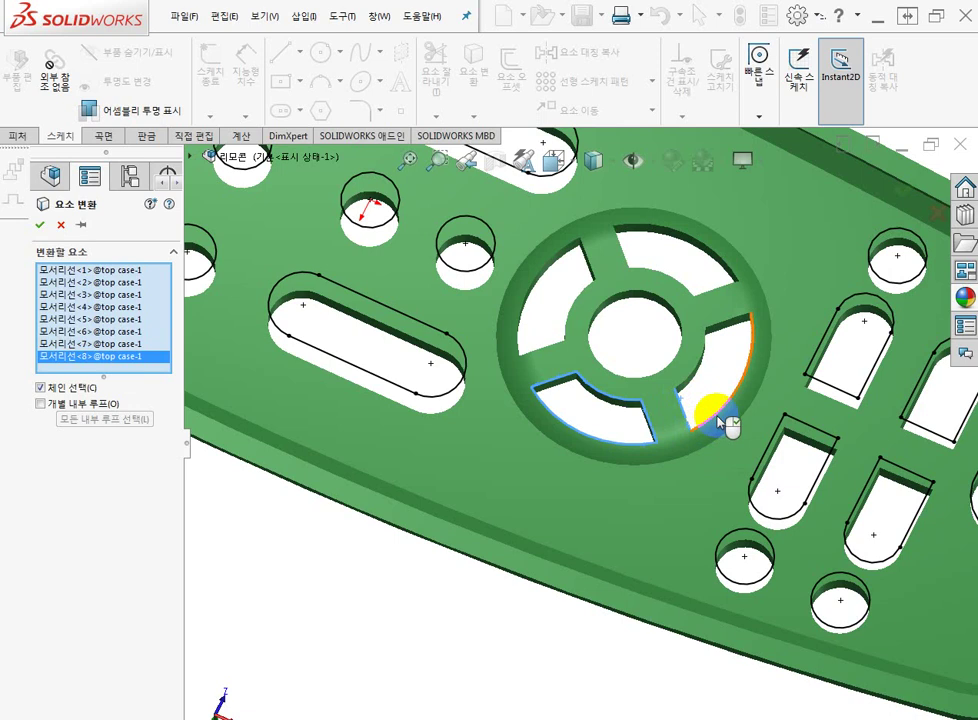
pyautogui.click(719, 420)
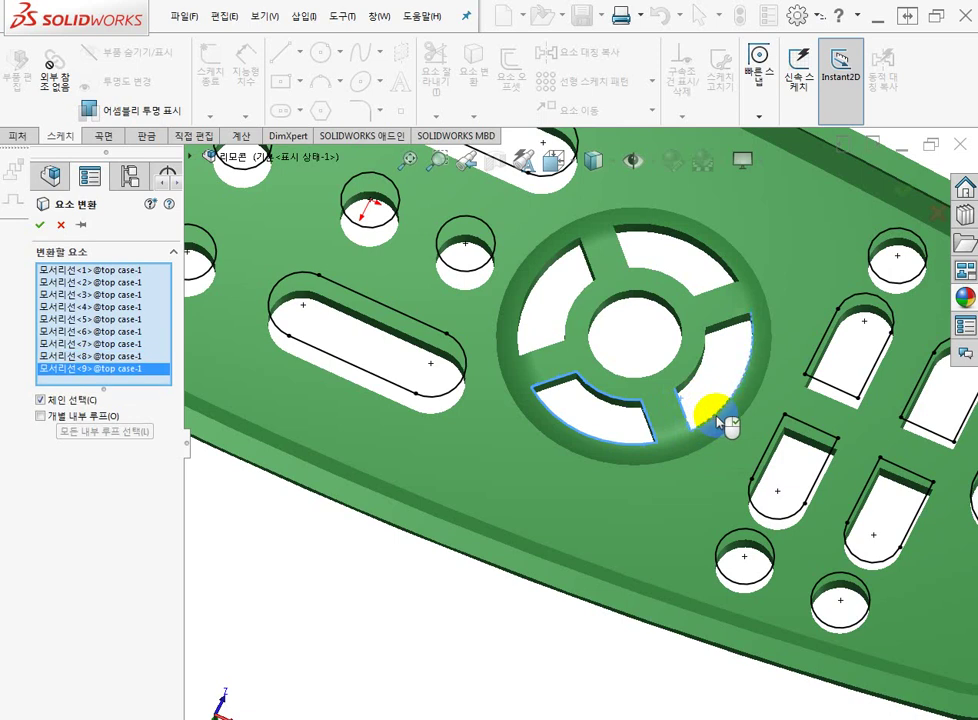
pyautogui.click(740, 320)
pyautogui.scroll(-3, 700, 360)
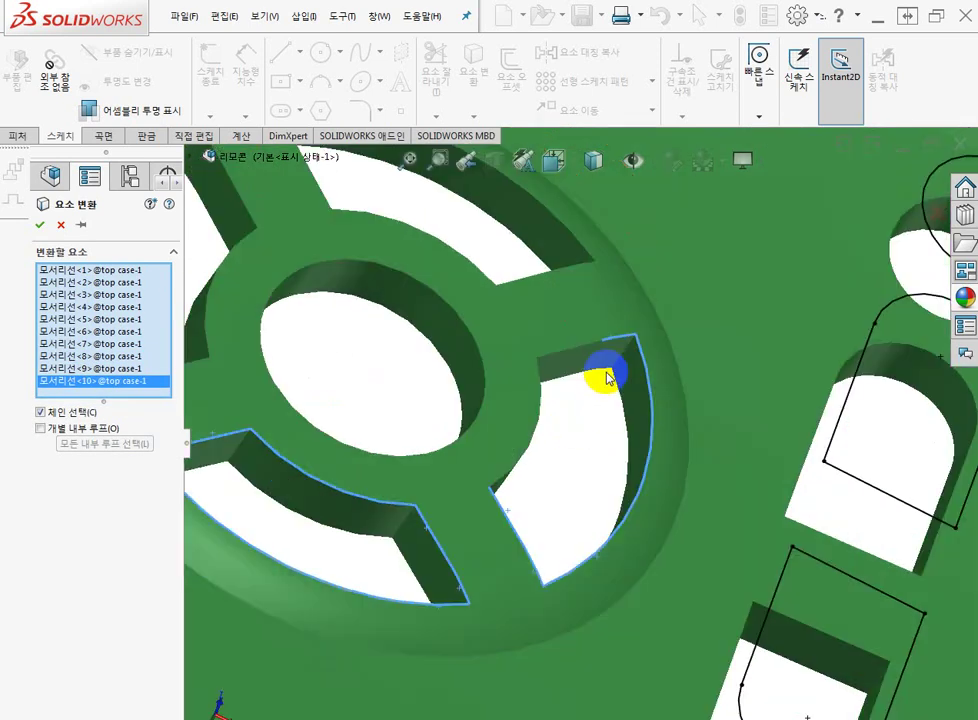
pyautogui.click(589, 347)
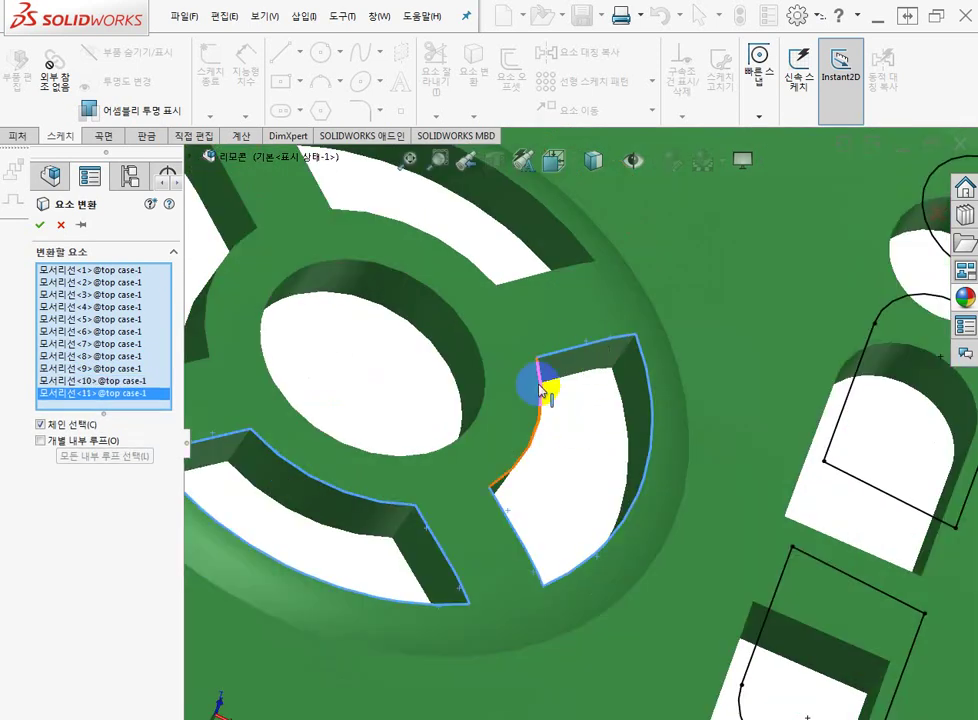
pyautogui.click(541, 390)
pyautogui.moveTo(443, 437); pyautogui.dragTo(465, 420, button='middle')
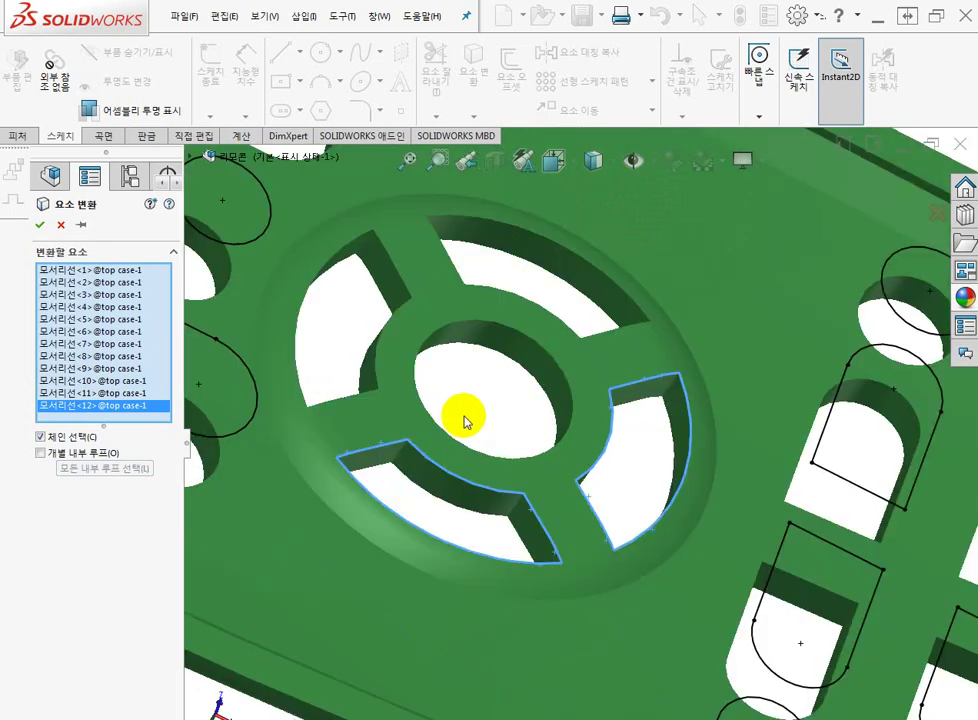
# Add the ring's central circular opening and all edges of the sector opening facing the oblong slots to the entities to convert
pyautogui.click(557, 371)
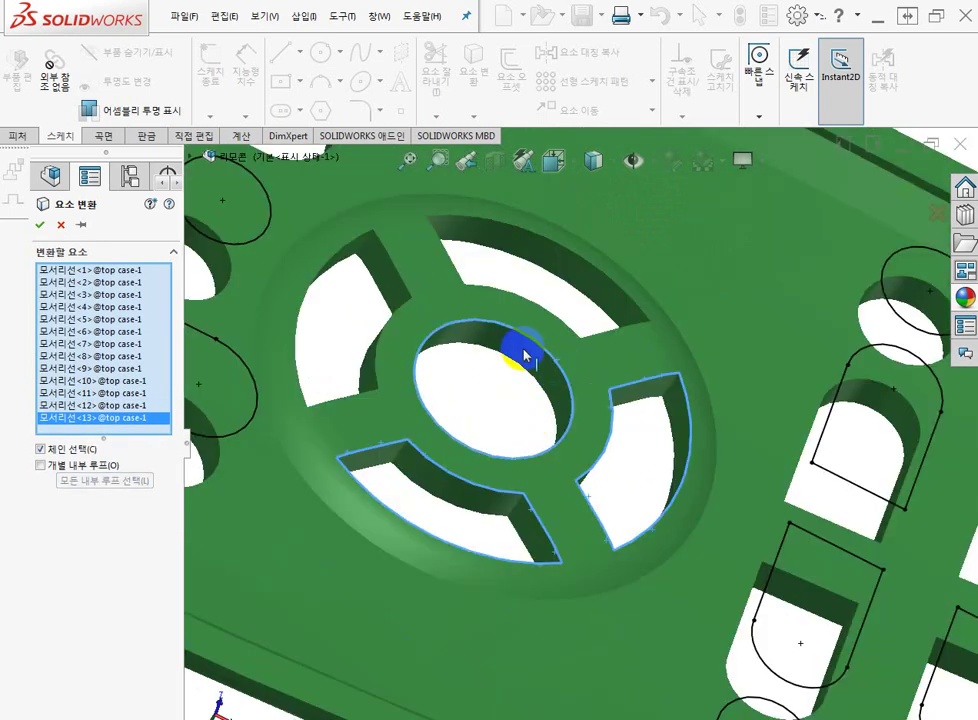
pyautogui.click(409, 291)
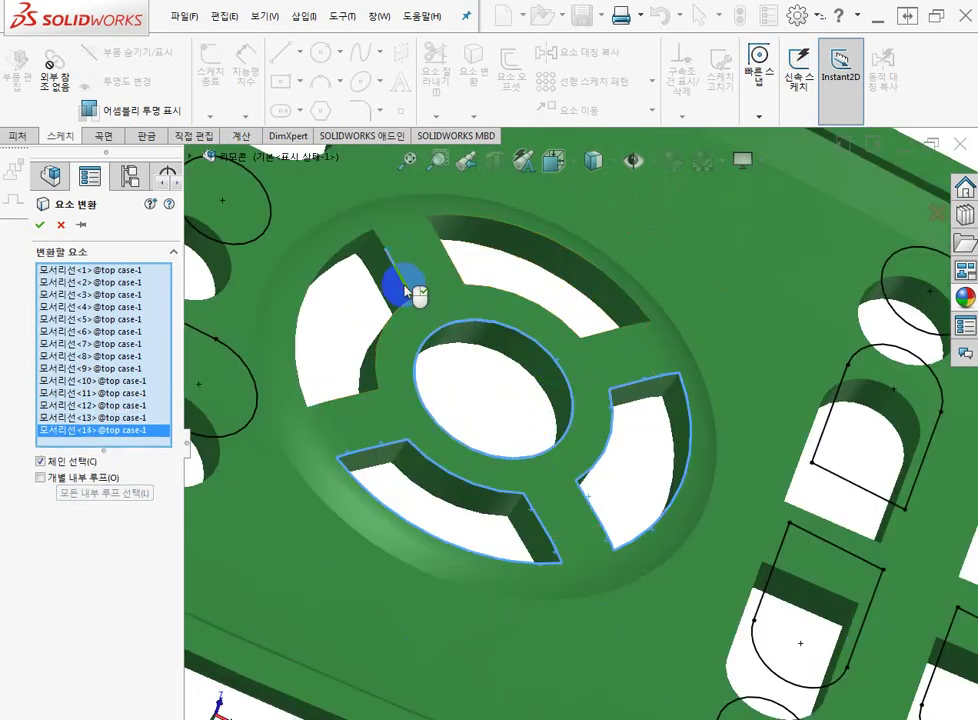
pyautogui.click(379, 242)
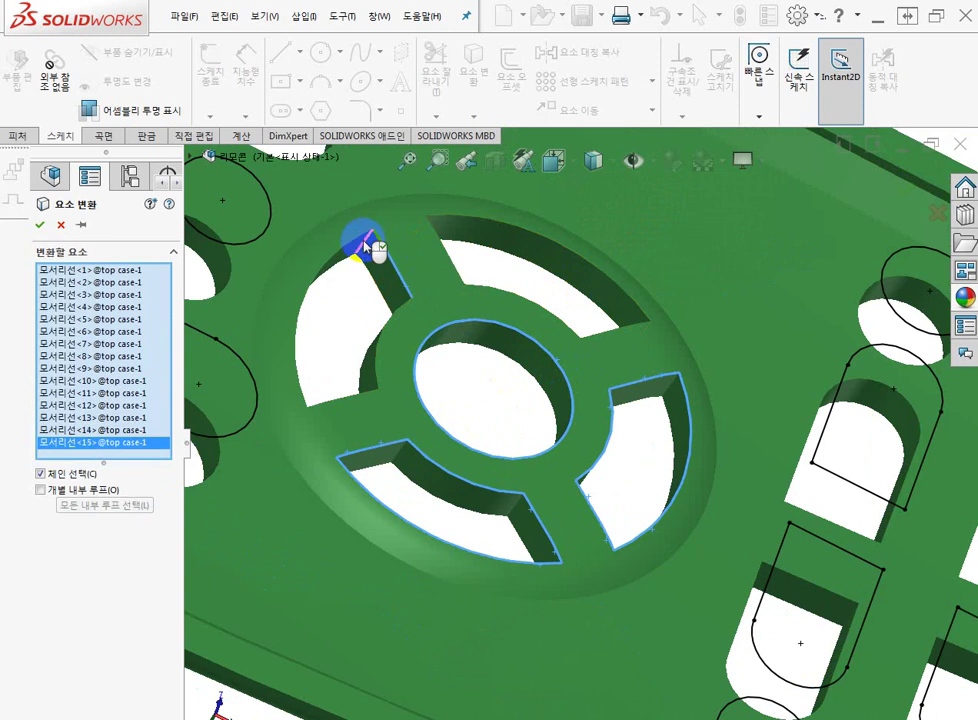
pyautogui.click(358, 242)
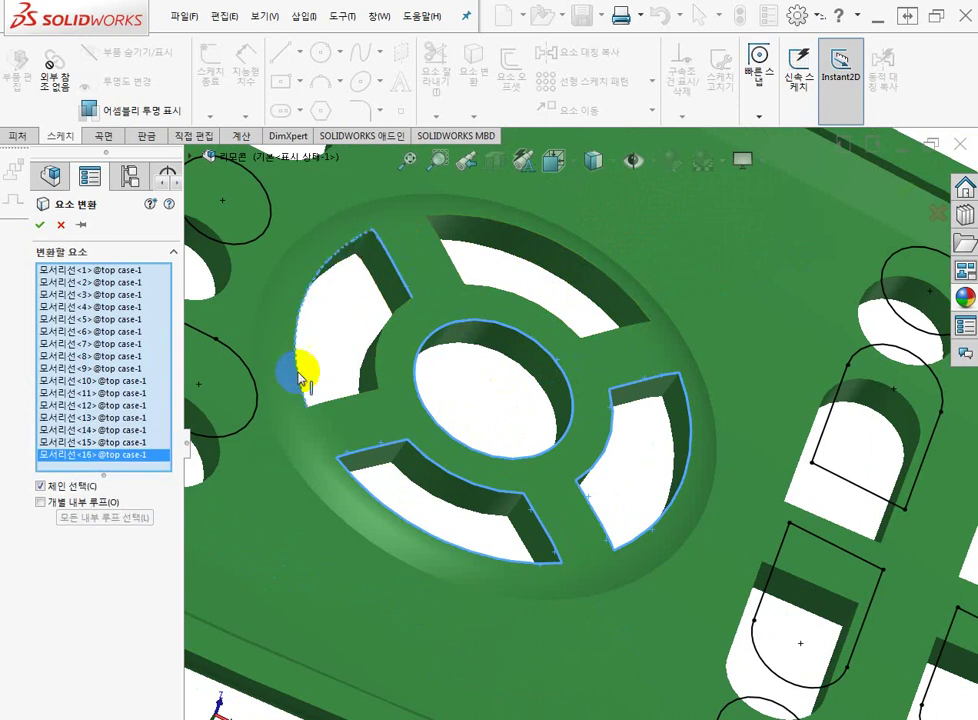
pyautogui.click(340, 405)
pyautogui.click(348, 406)
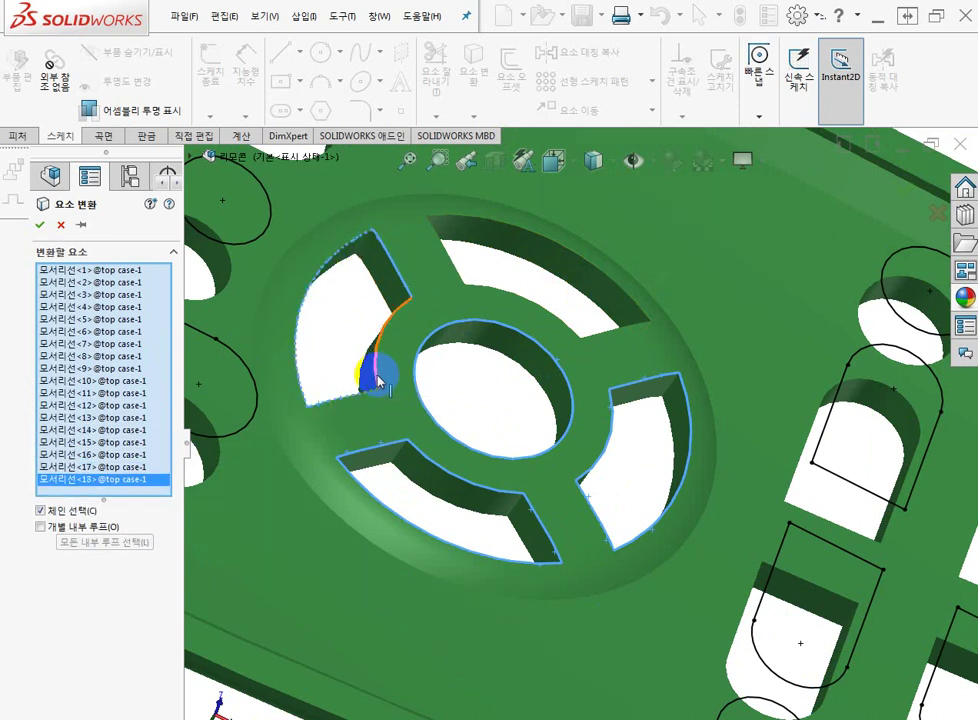
pyautogui.click(376, 376)
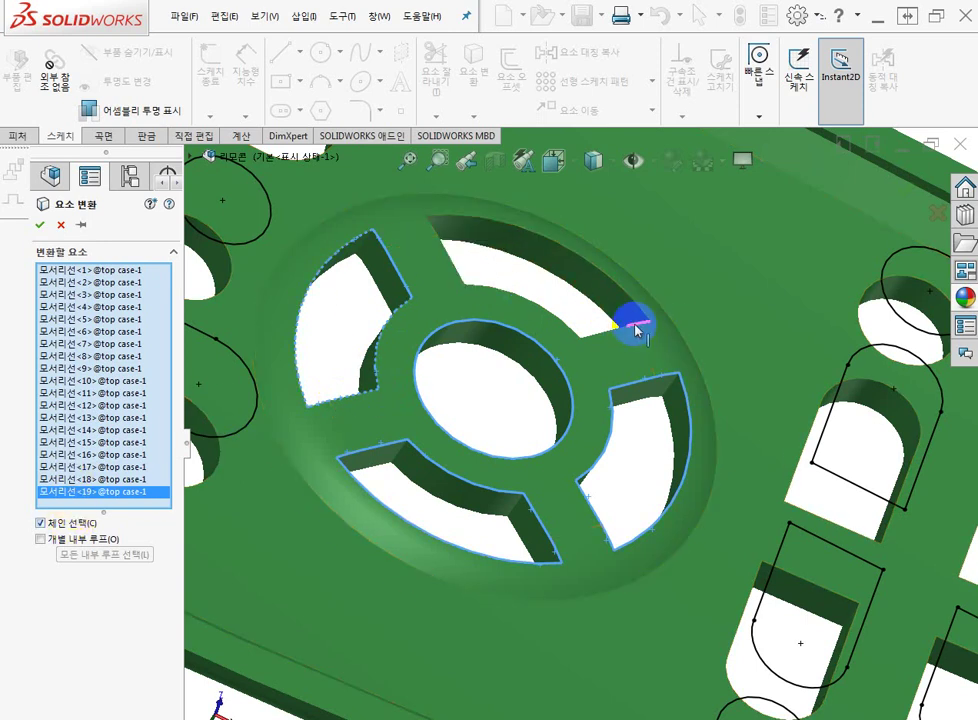
# Add all edges of the ring's sector opening facing the case's far long side and complete the entity conversion
pyautogui.click(483, 286)
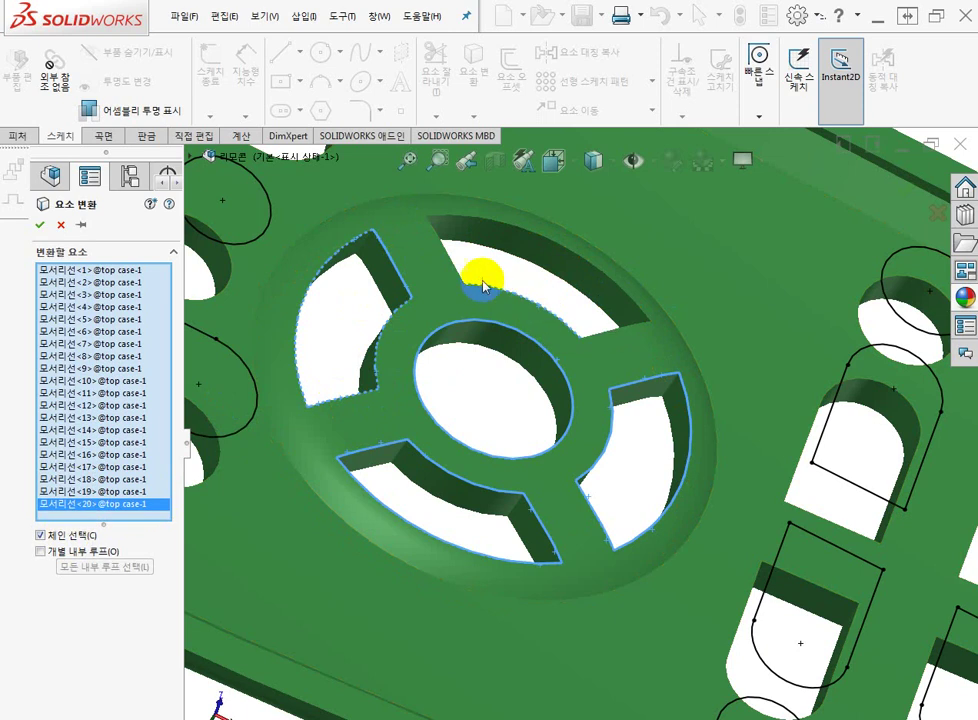
pyautogui.click(440, 243)
pyautogui.click(469, 228)
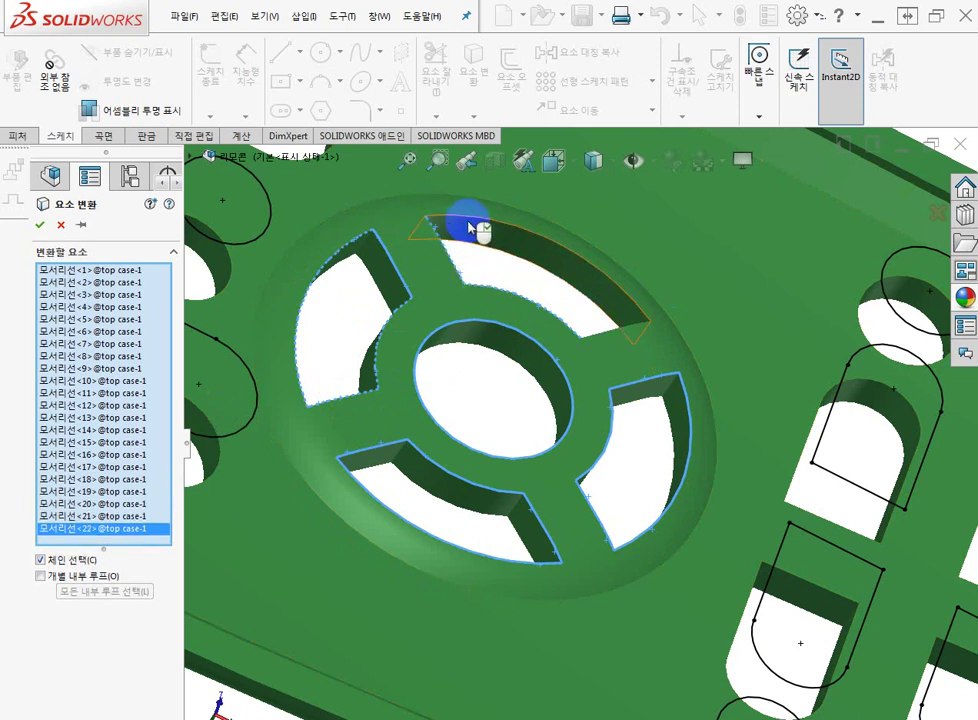
pyautogui.click(478, 226)
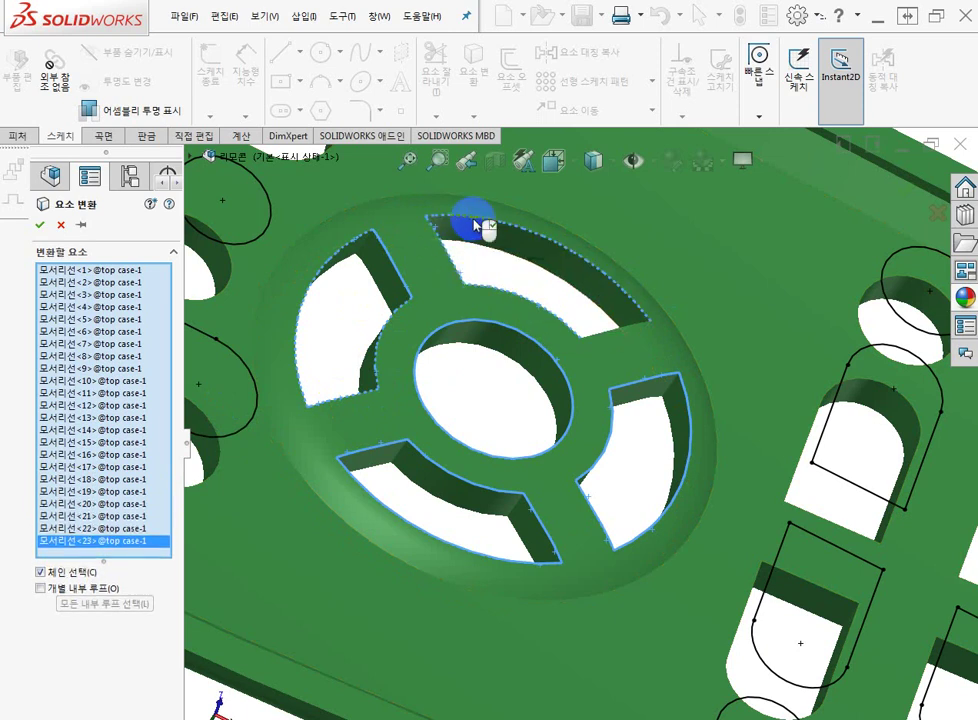
pyautogui.click(642, 330)
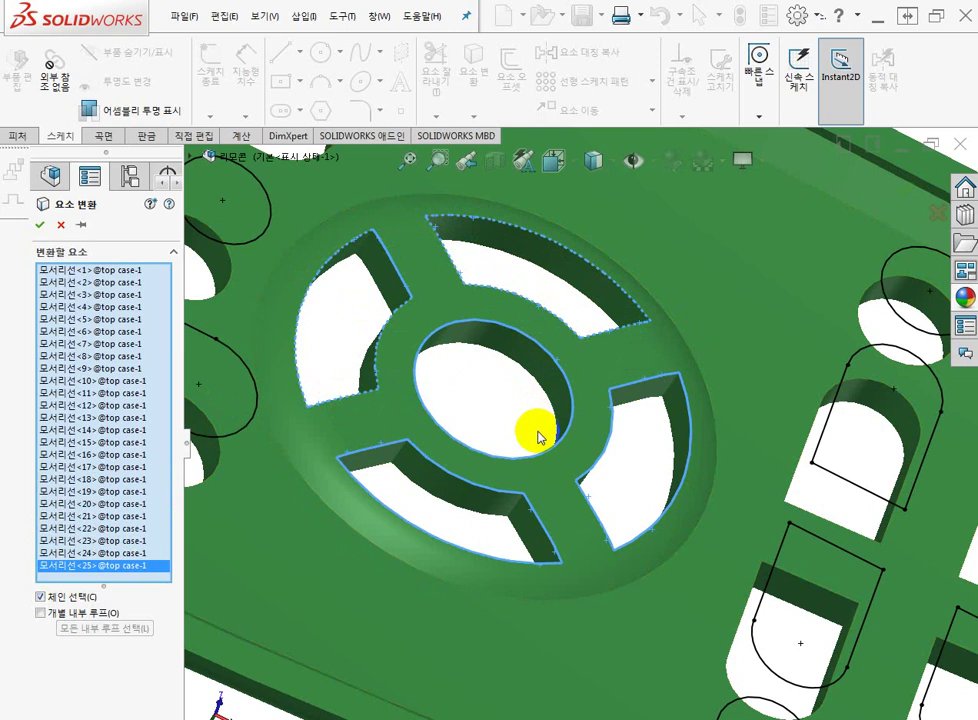
pyautogui.click(590, 492)
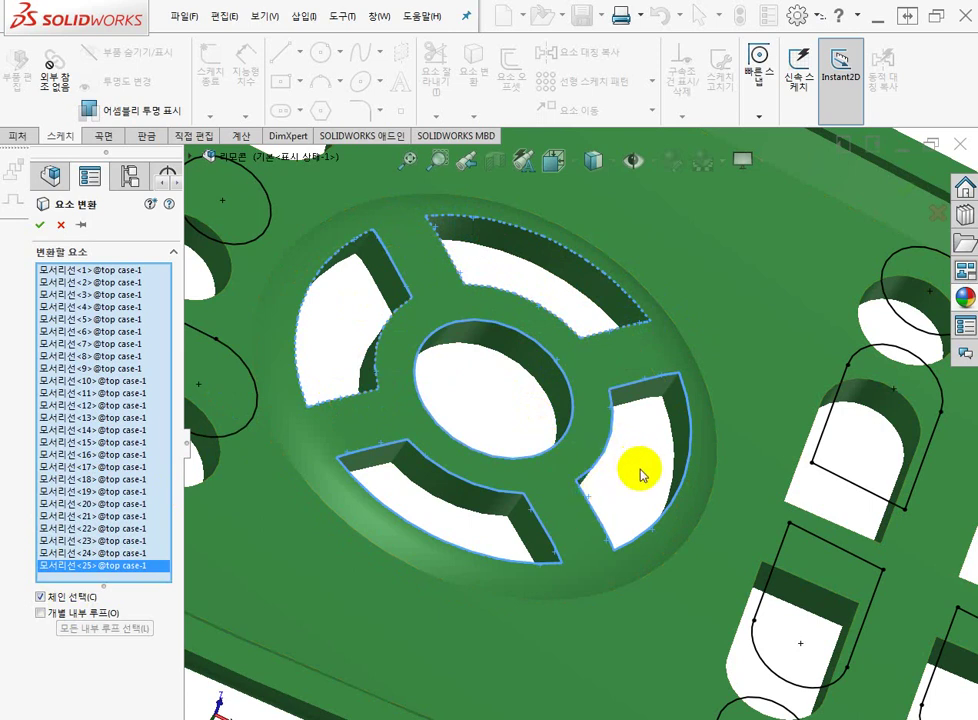
pyautogui.scroll(5, 637, 465)
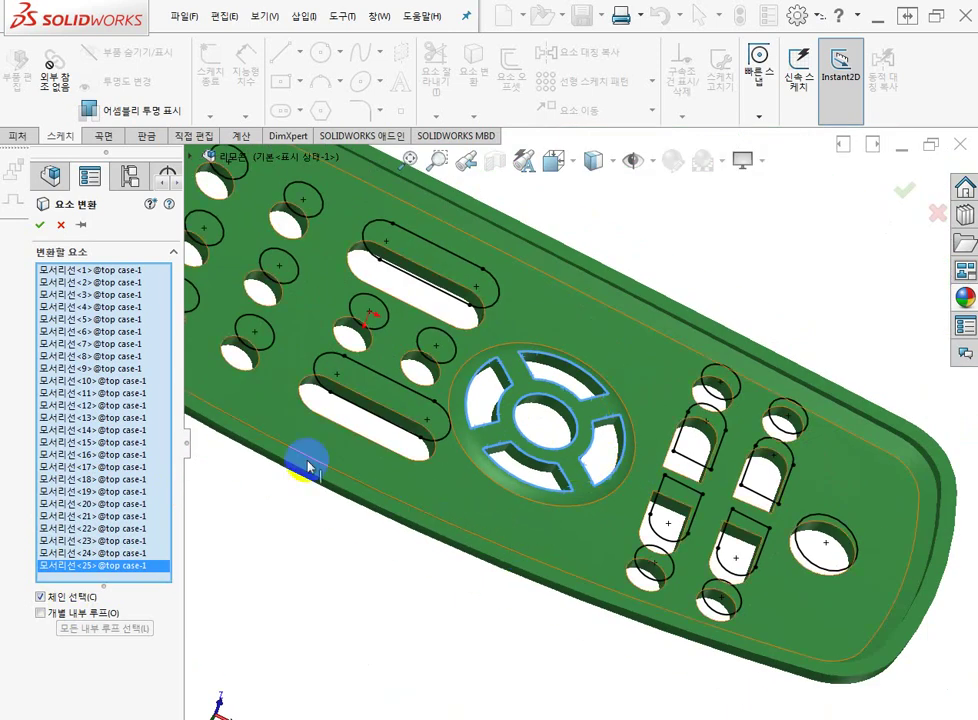
pyautogui.click(40, 228)
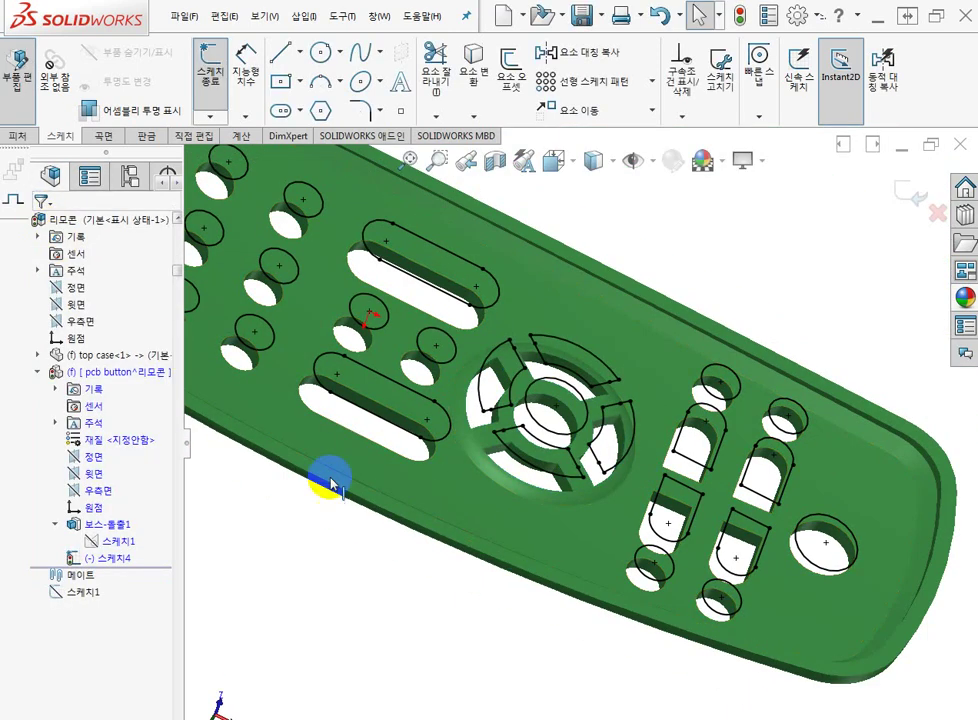
# Exit the button-opening sketch and show the hidden base plate body of the pcb button part
pyautogui.moveTo(400, 530); pyautogui.dragTo(312, 632, button='middle')
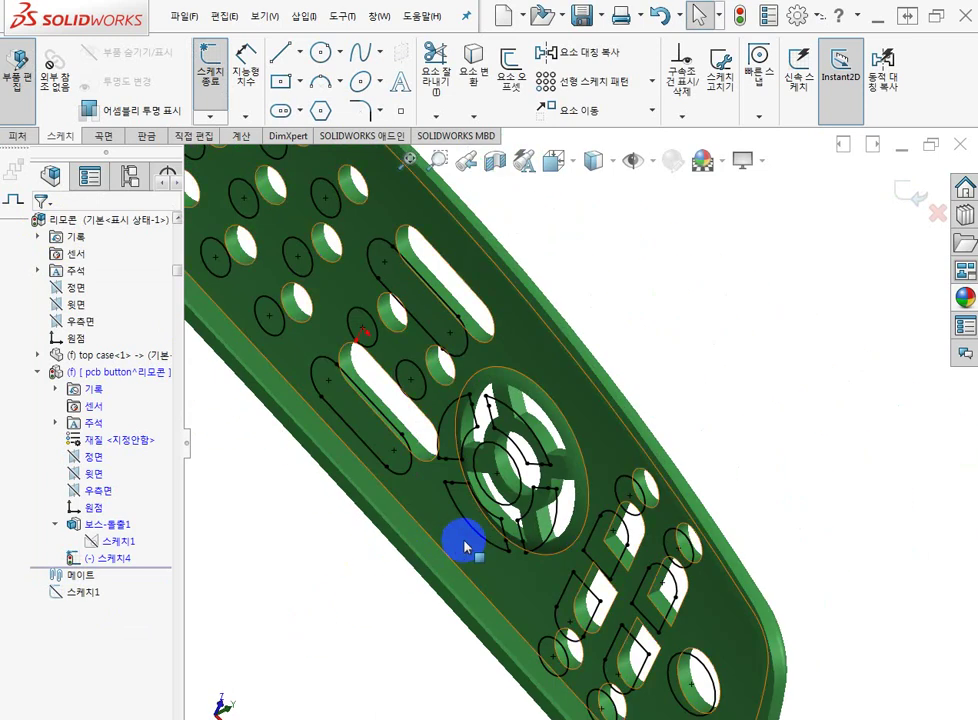
pyautogui.scroll(-3, 485, 515)
pyautogui.scroll(5, 493, 506)
pyautogui.moveTo(374, 425)
pyautogui.mouseDown(button='middle')
pyautogui.moveTo(506, 323)
pyautogui.moveTo(382, 506)
pyautogui.moveTo(401, 529)
pyautogui.moveTo(465, 491)
pyautogui.moveTo(415, 526)
pyautogui.moveTo(417, 437)
pyautogui.moveTo(437, 445)
pyautogui.moveTo(343, 545)
pyautogui.moveTo(351, 584)
pyautogui.moveTo(400, 552)
pyautogui.mouseUp(button='middle')
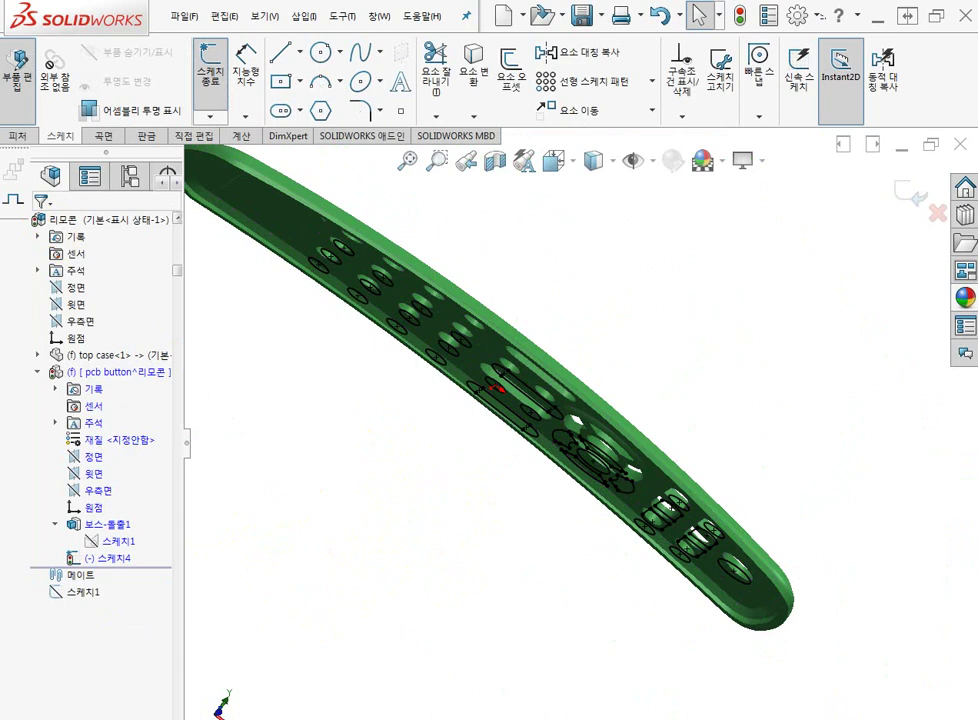
pyautogui.click(900, 193)
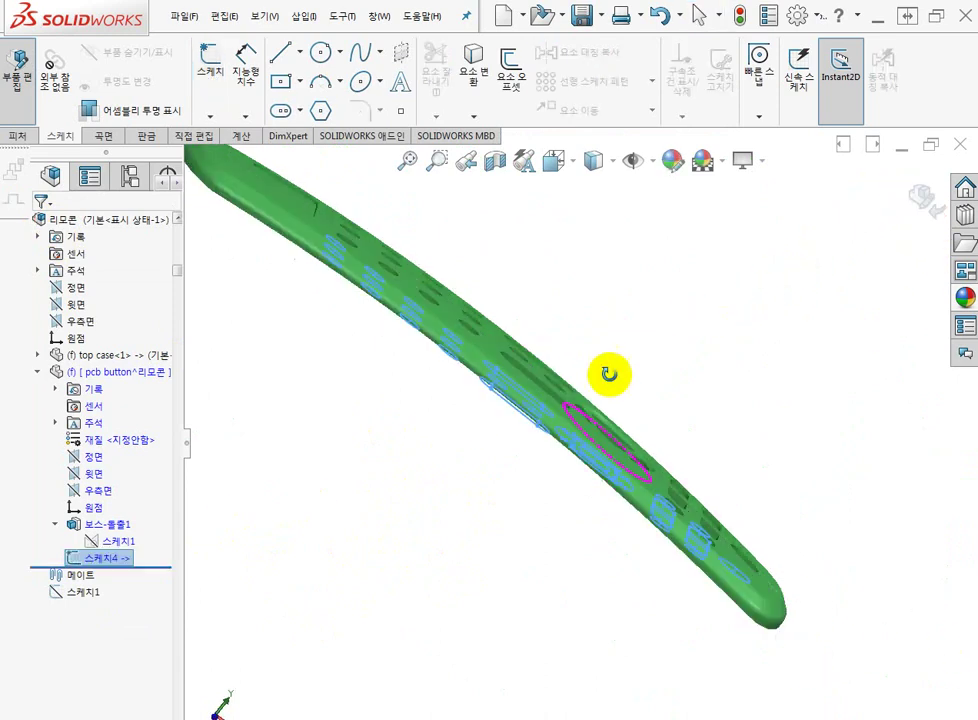
pyautogui.moveTo(578, 365); pyautogui.dragTo(574, 323, button='middle')
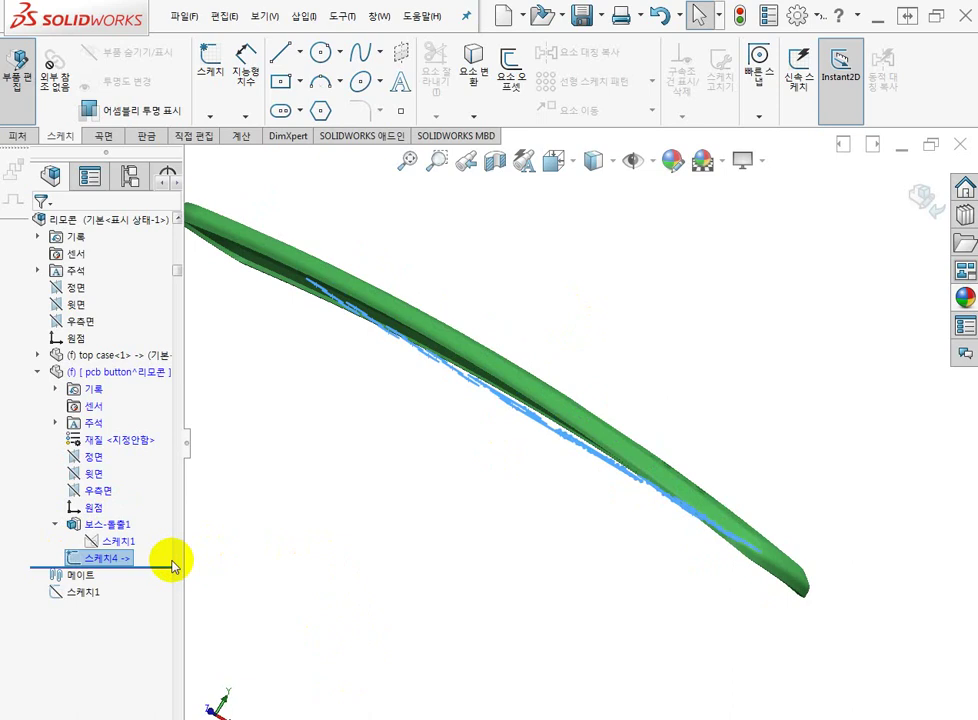
pyautogui.click(97, 528)
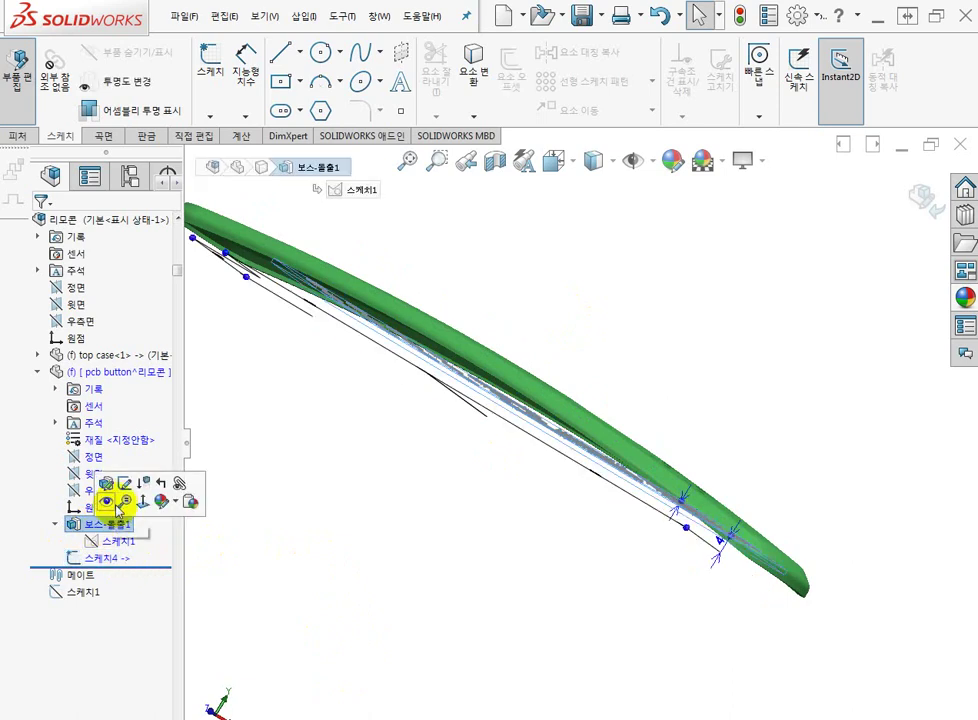
pyautogui.click(110, 502)
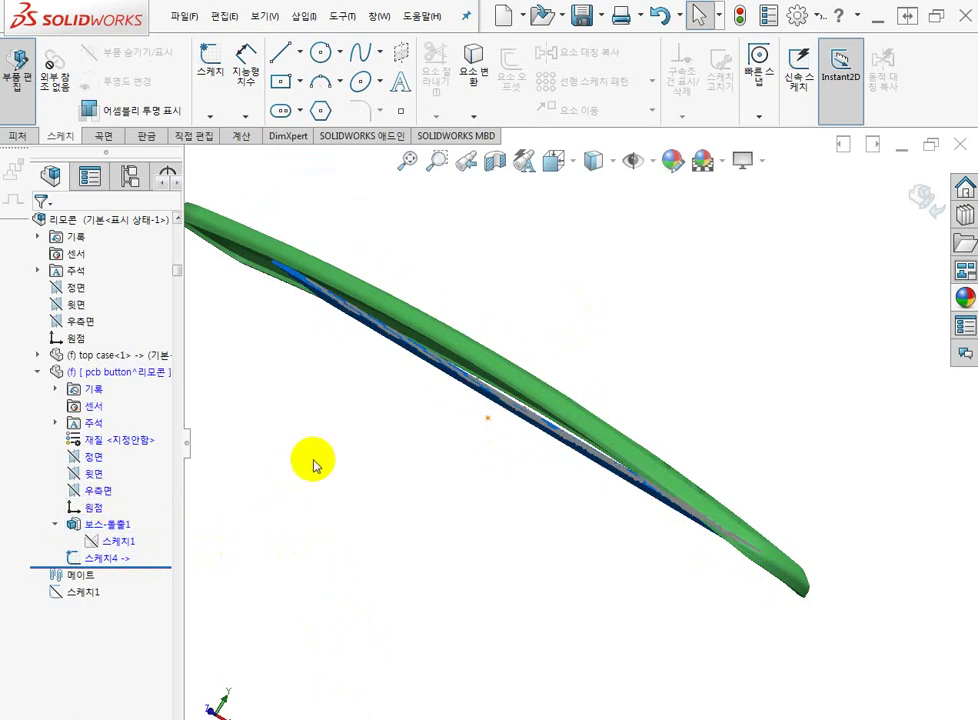
pyautogui.moveTo(312, 463); pyautogui.dragTo(295, 505, button='middle')
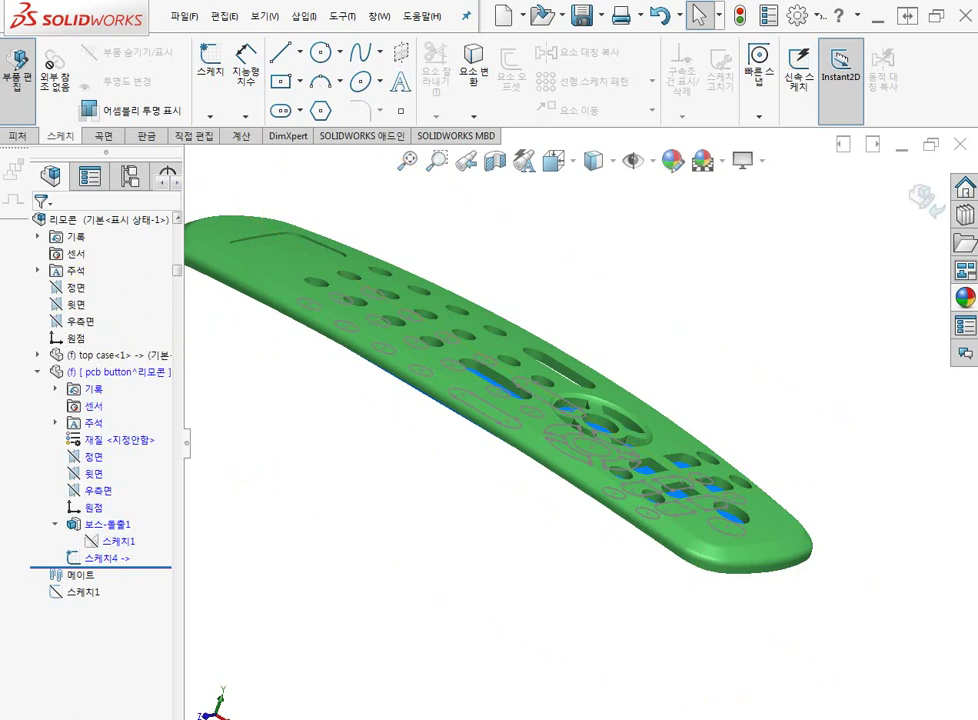
pyautogui.click(12, 140)
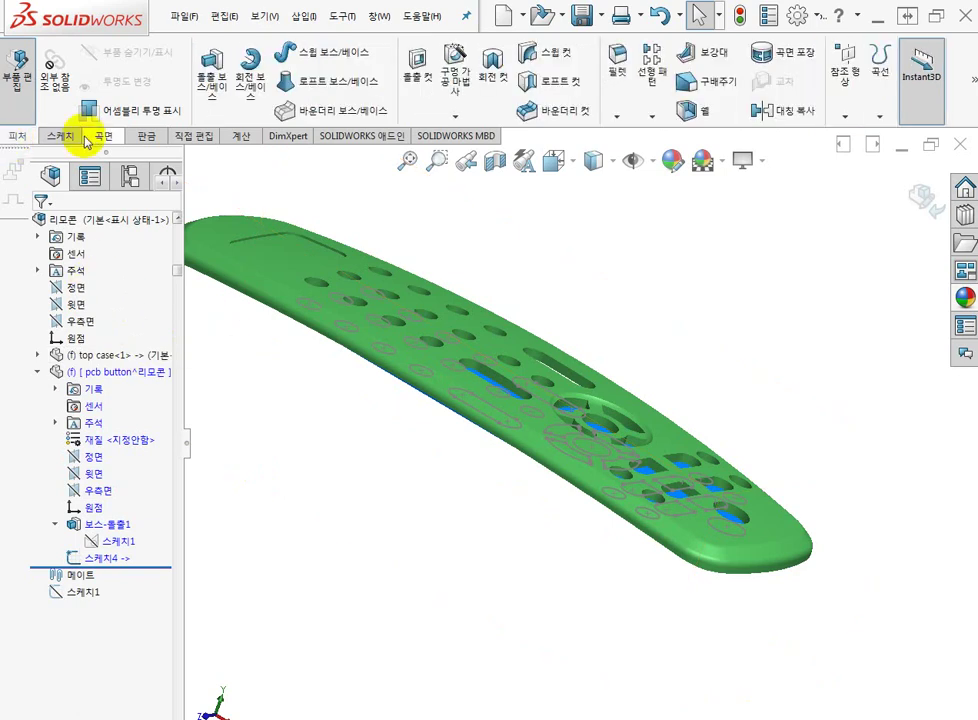
pyautogui.click(221, 60)
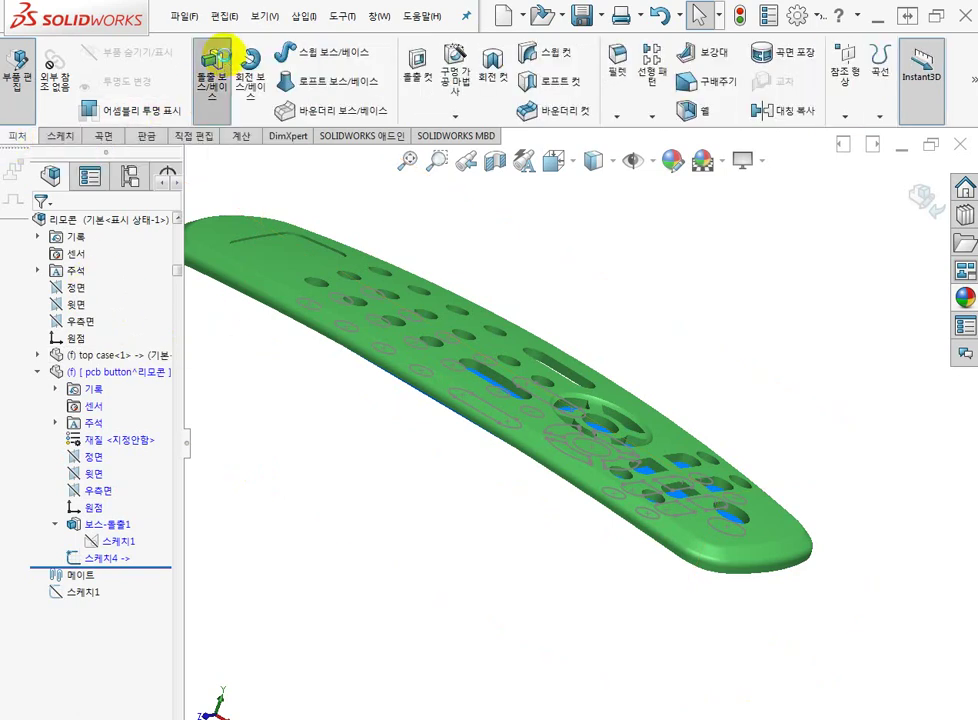
pyautogui.moveTo(258, 425)
pyautogui.mouseDown(button='middle')
pyautogui.moveTo(273, 338)
pyautogui.moveTo(284, 356)
pyautogui.moveTo(250, 404)
pyautogui.mouseUp(button='middle')
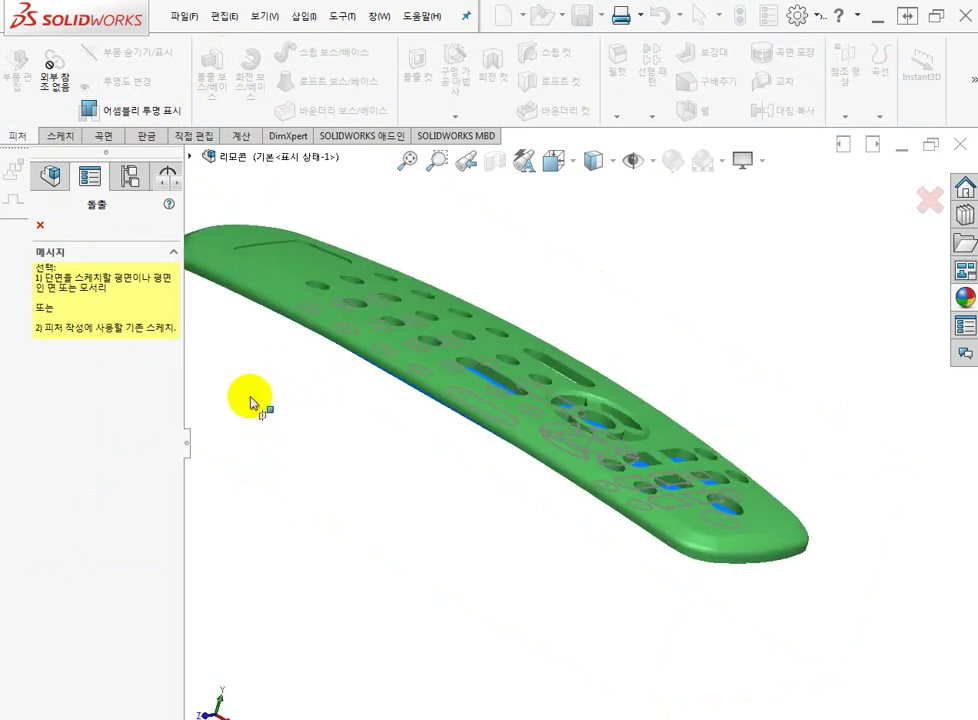
pyautogui.click(40, 225)
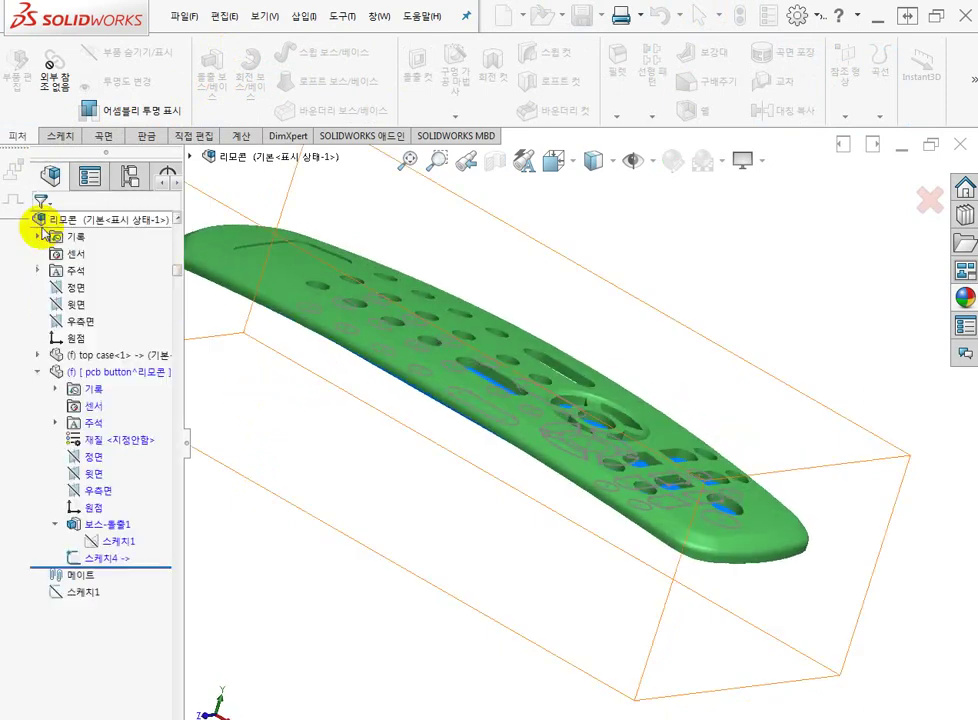
# Start a boss extrude of the button-opening sketch and pull its blind depth up through the top case to 18 mm
pyautogui.click(110, 560)
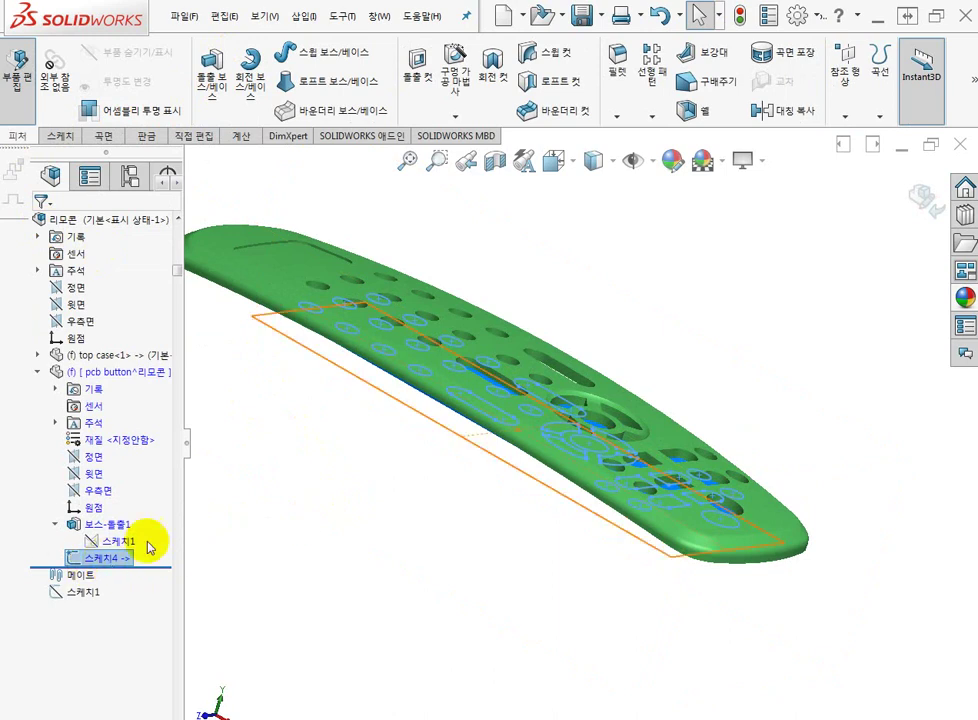
pyautogui.click(213, 68)
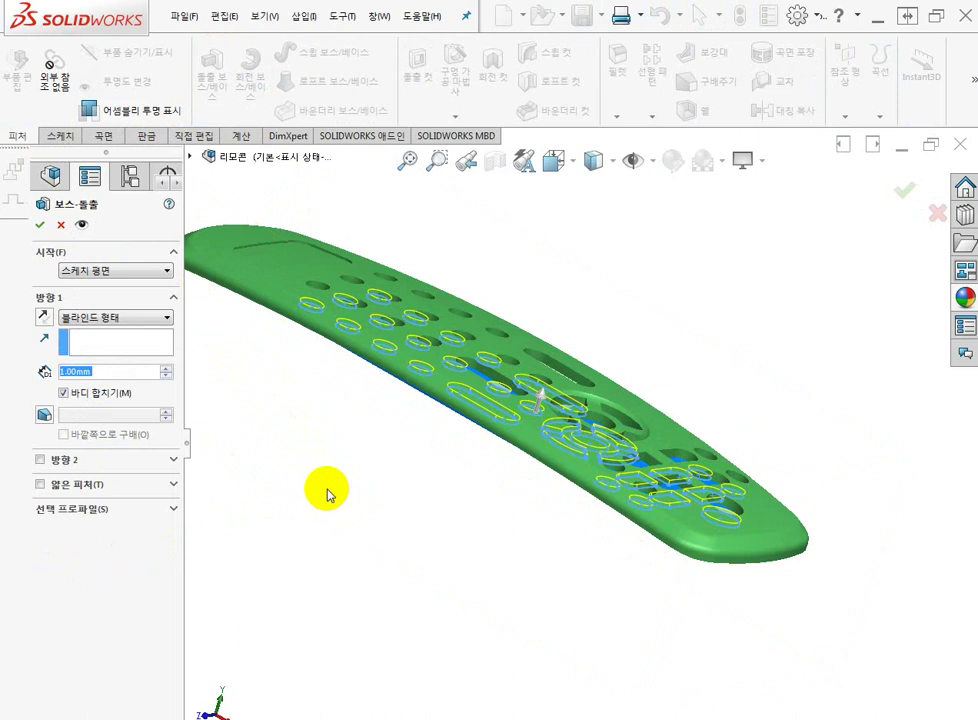
pyautogui.moveTo(341, 491); pyautogui.dragTo(472, 437, button='middle')
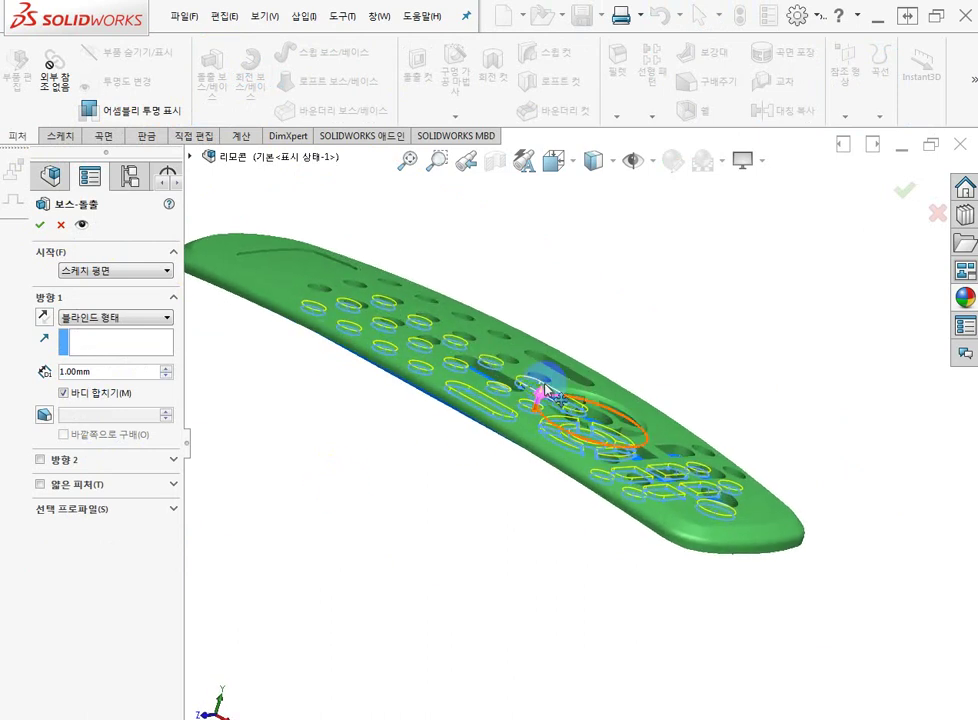
pyautogui.moveTo(554, 342); pyautogui.dragTo(538, 397)
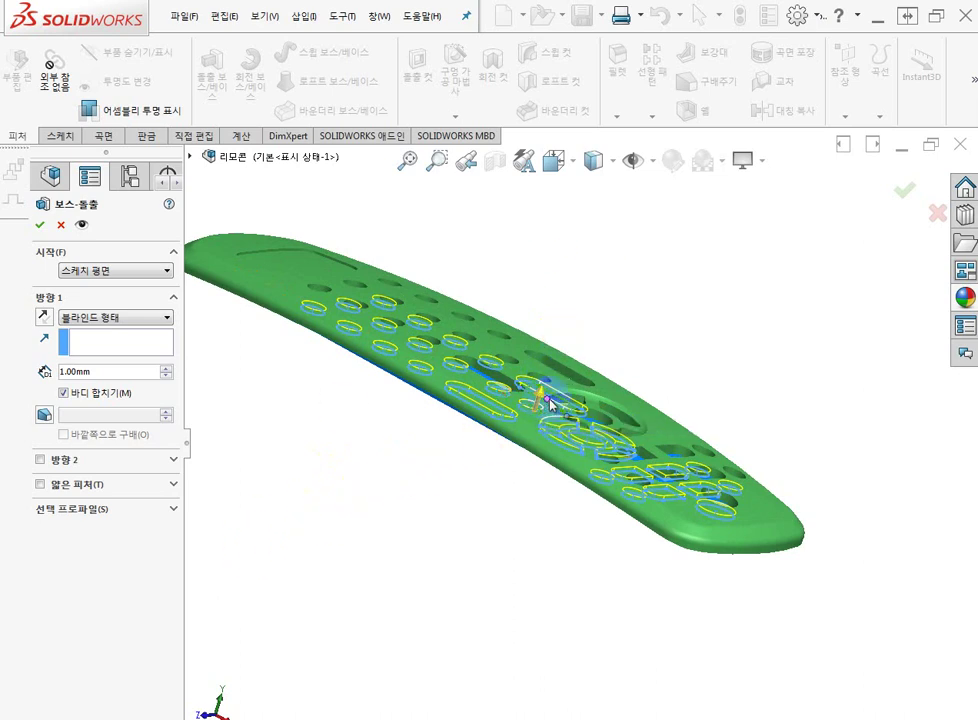
pyautogui.moveTo(540, 400); pyautogui.dragTo(561, 323)
pyautogui.moveTo(412, 538); pyautogui.dragTo(445, 541, button='middle')
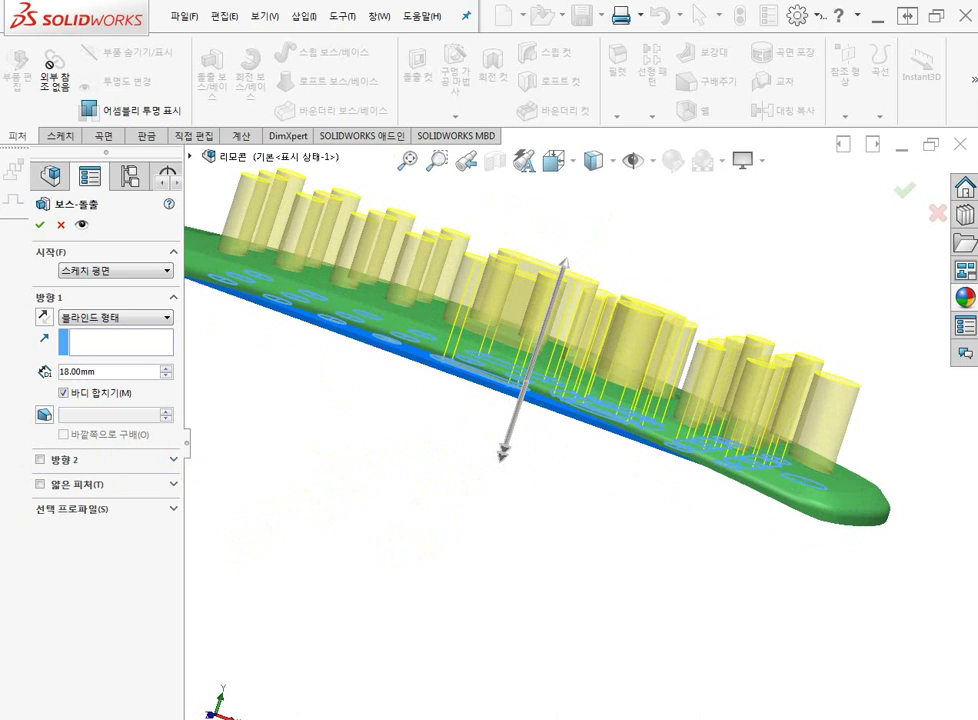
# Switch to the PCB button drawing in Windows Photo Viewer and examine the side view's button heights, top curve and offset
pyautogui.hotkey('alt', 'Tab')
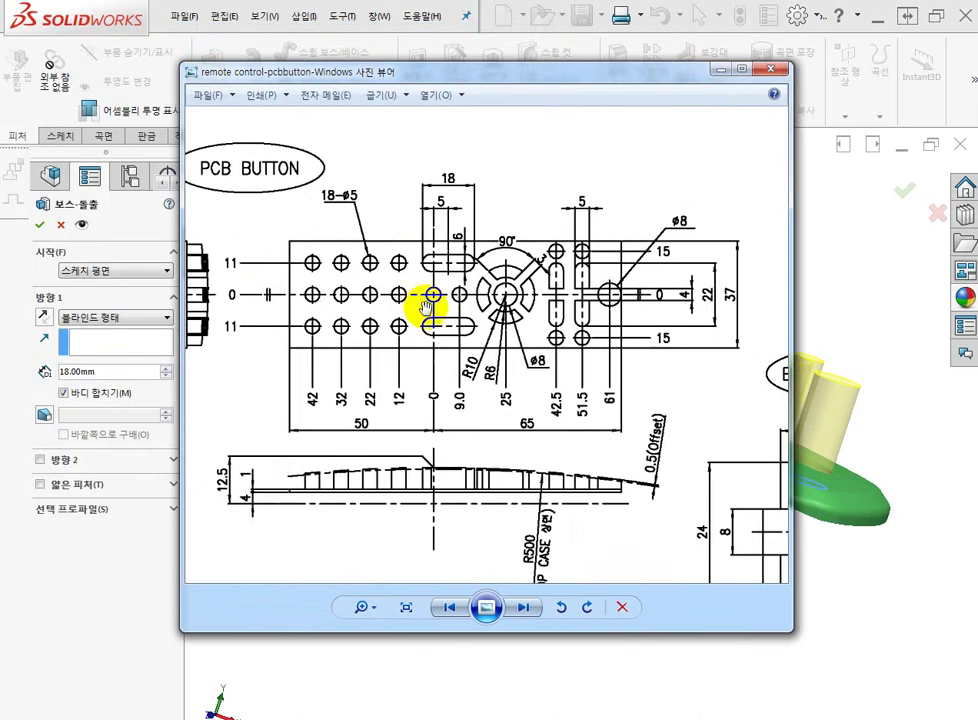
pyautogui.click(741, 69)
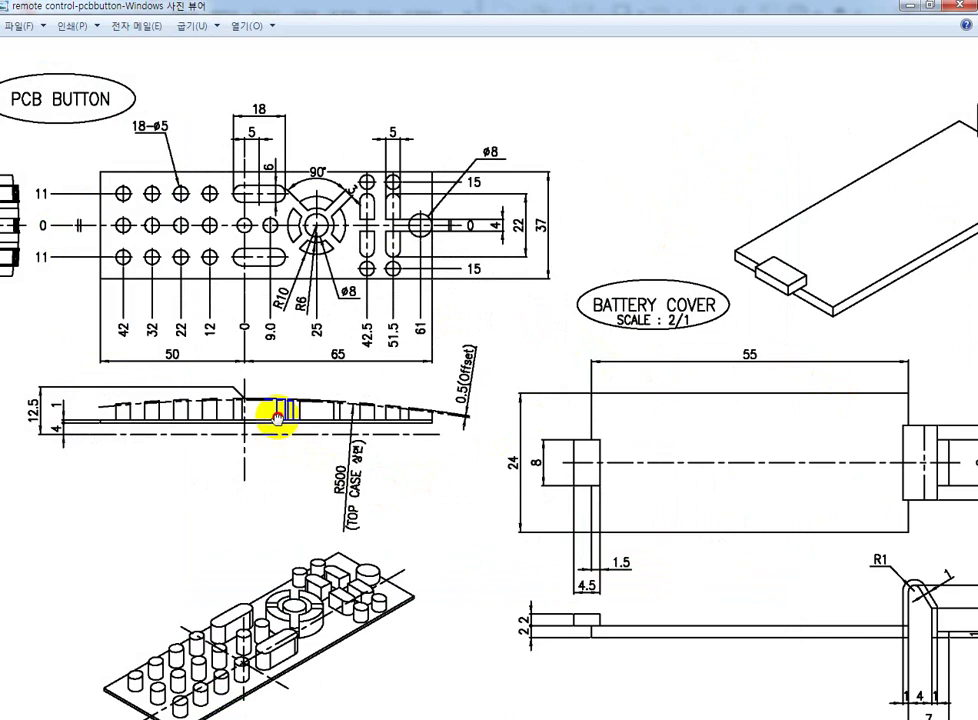
pyautogui.moveTo(380, 421)
pyautogui.mouseDown()
pyautogui.moveTo(450, 393)
pyautogui.moveTo(661, 412)
pyautogui.mouseUp()
pyautogui.scroll(4, 450, 393)
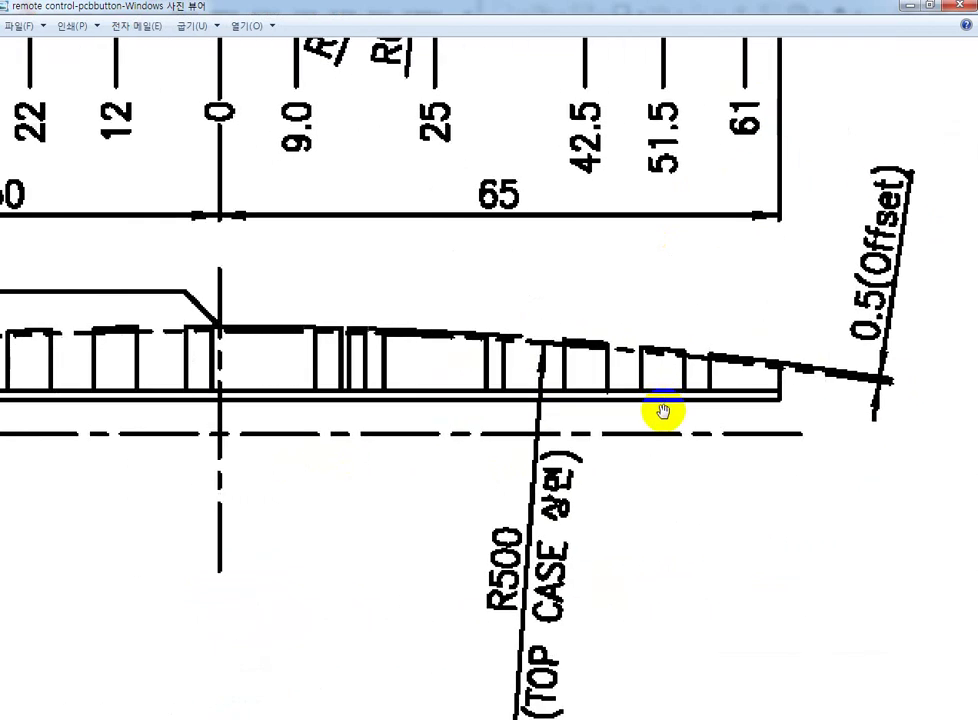
pyautogui.scroll(-3, 661, 412)
pyautogui.scroll(1, 607, 549)
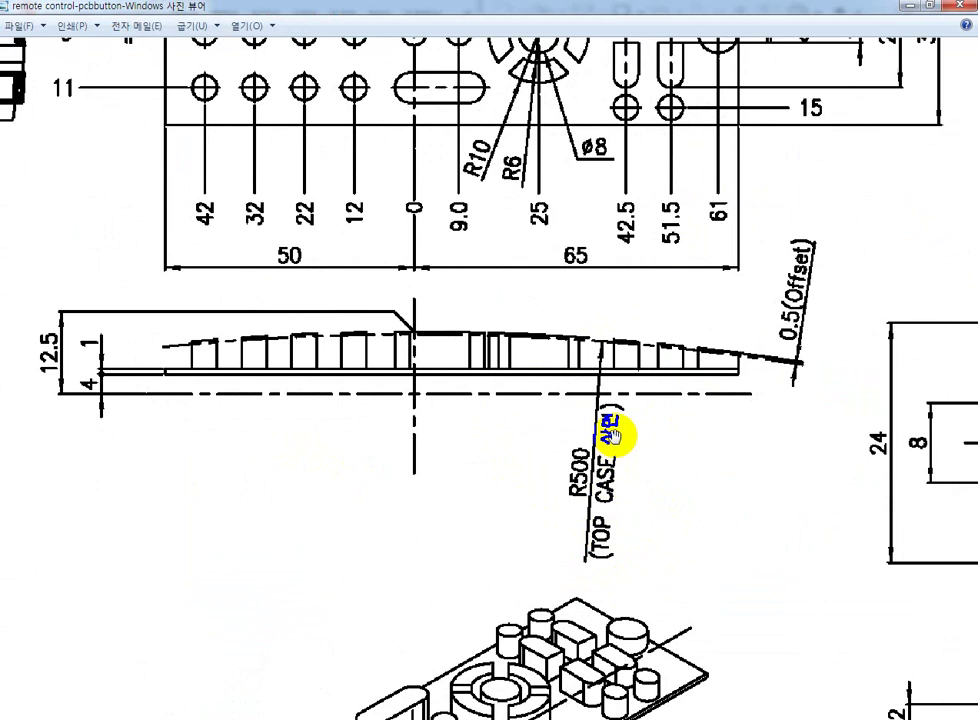
pyautogui.scroll(3, 672, 373)
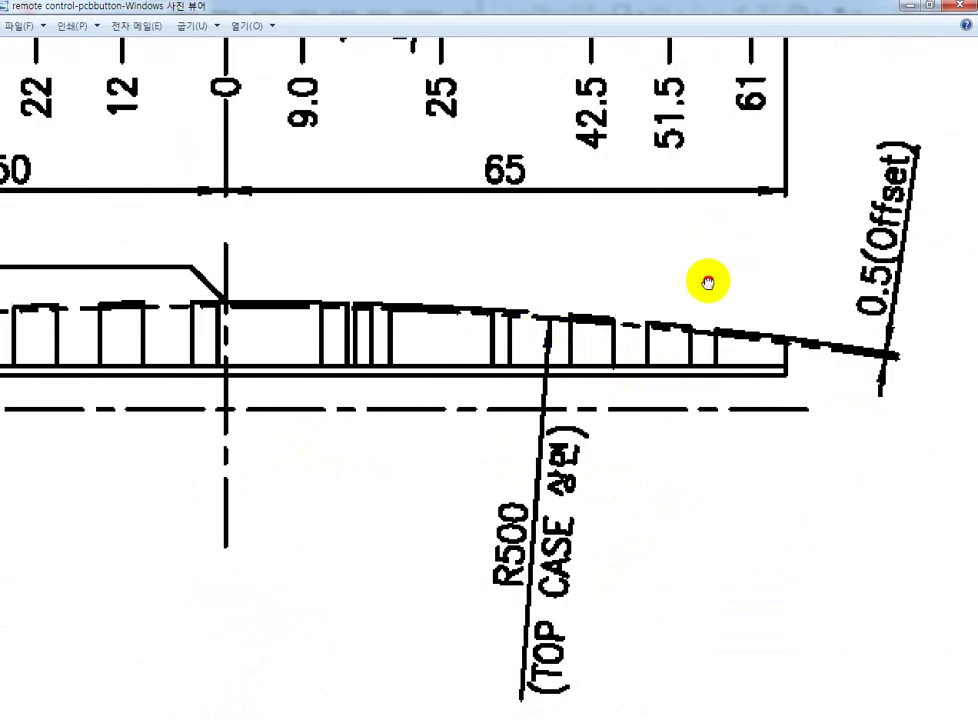
pyautogui.moveTo(865, 334); pyautogui.dragTo(757, 328)
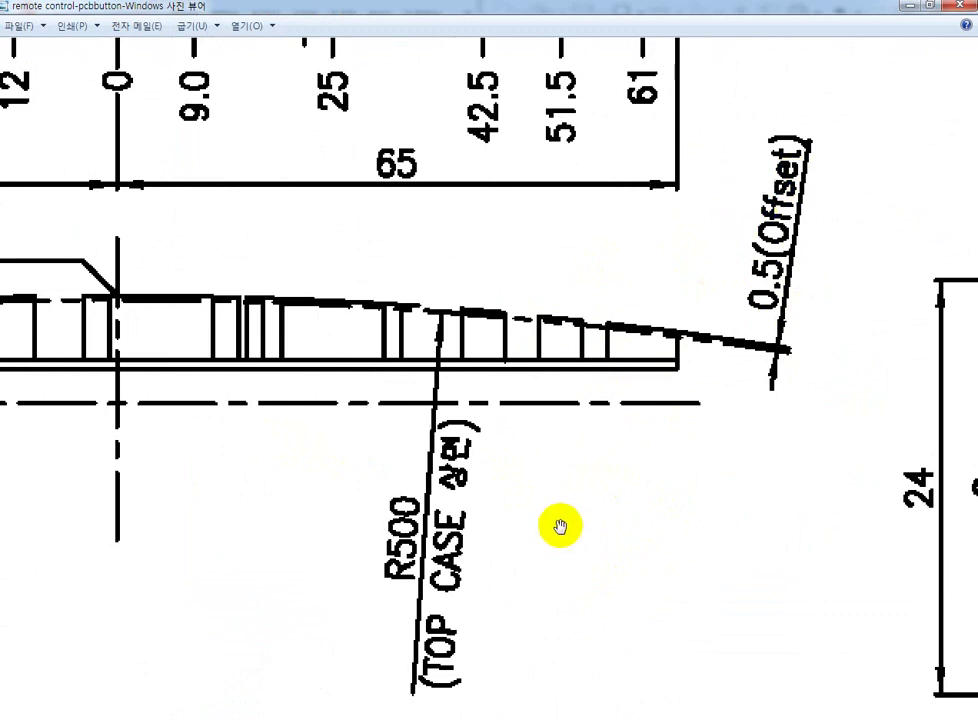
# Examine the drawing's side view with the R500 top curve and 0.5 offset, and switch back to the SOLIDWORKS extrude
pyautogui.moveTo(561, 528); pyautogui.dragTo(661, 408)
pyautogui.scroll(-1, 661, 408)
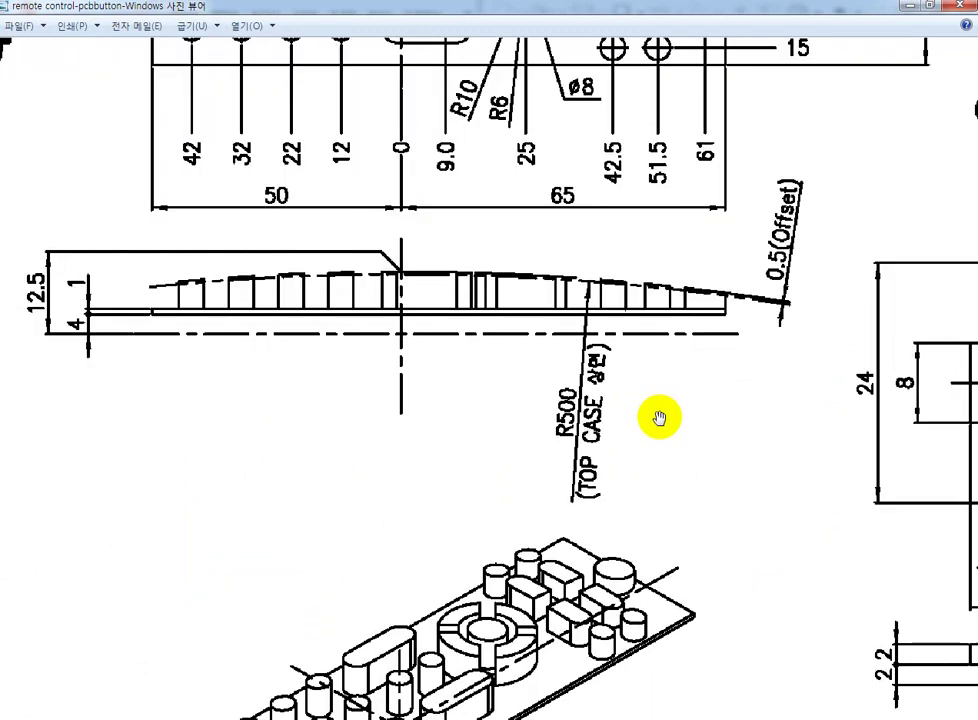
pyautogui.scroll(-2, 659, 415)
pyautogui.scroll(2, 655, 408)
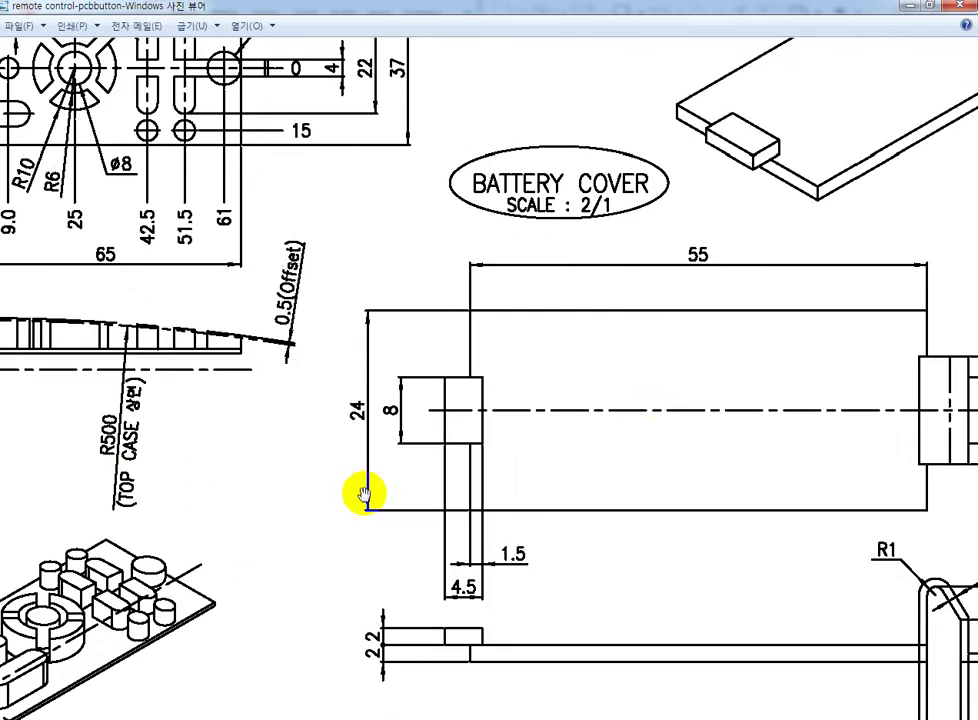
pyautogui.scroll(-1, 256, 473)
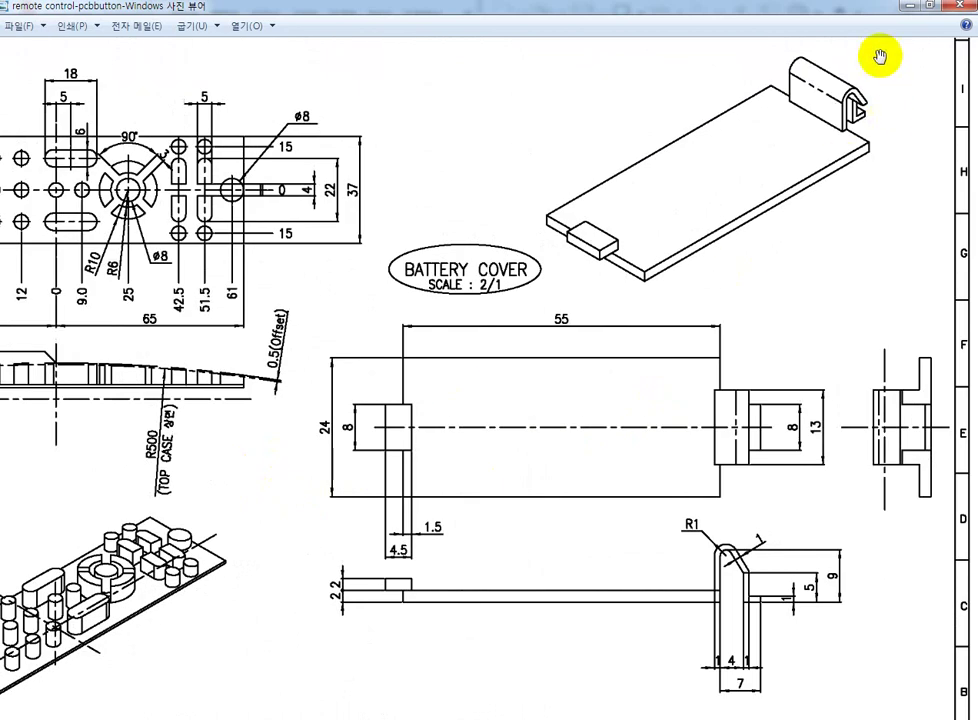
pyautogui.click(930, 10)
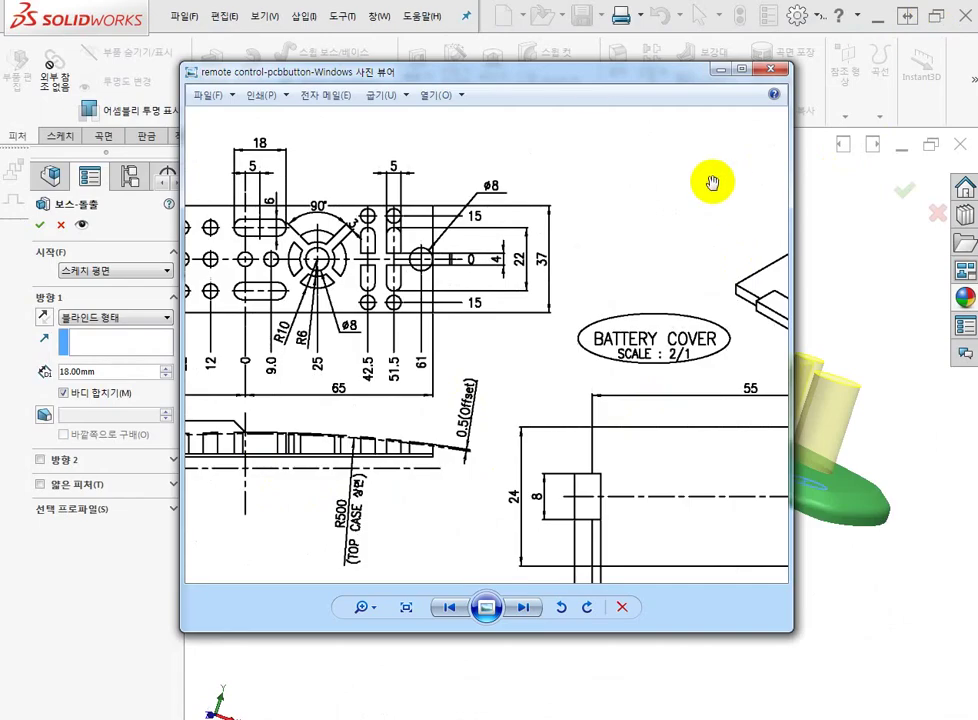
pyautogui.moveTo(589, 81); pyautogui.dragTo(393, 193)
pyautogui.click(830, 230)
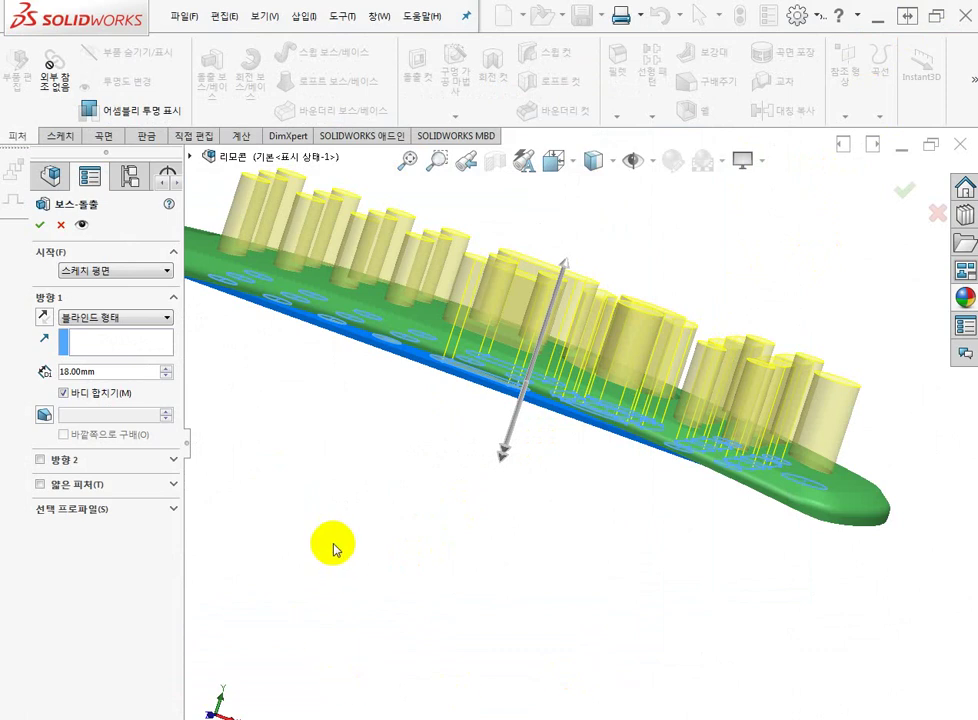
# Change the button extrude's end condition to Offset From Surface, referencing the top case's curved upper face with a 0.5 mm offset
pyautogui.moveTo(360, 445); pyautogui.dragTo(251, 362, button='middle')
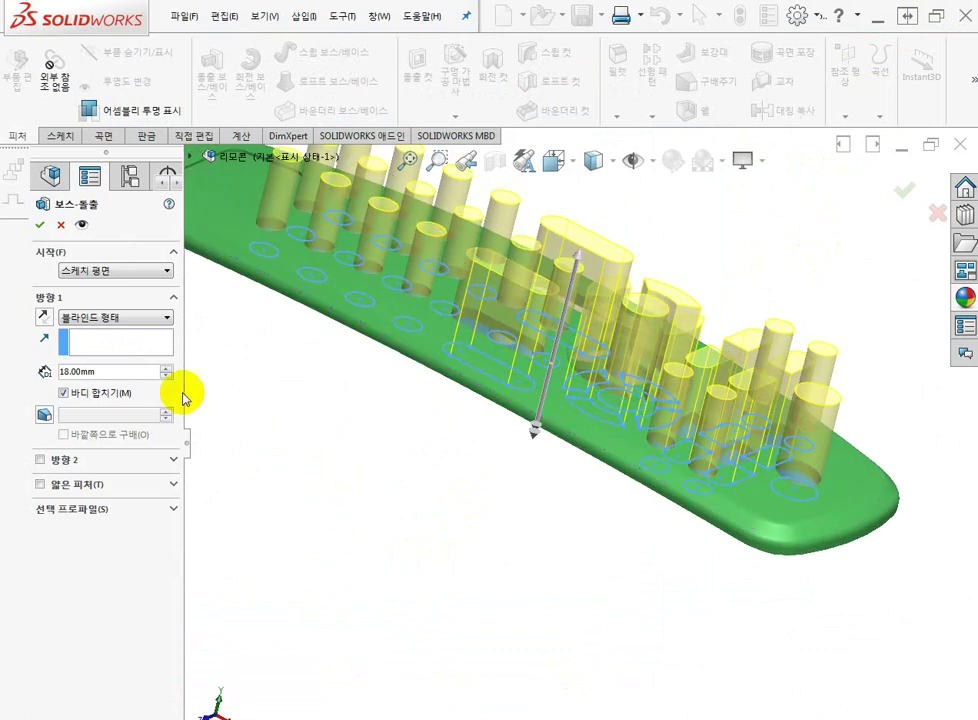
pyautogui.click(168, 319)
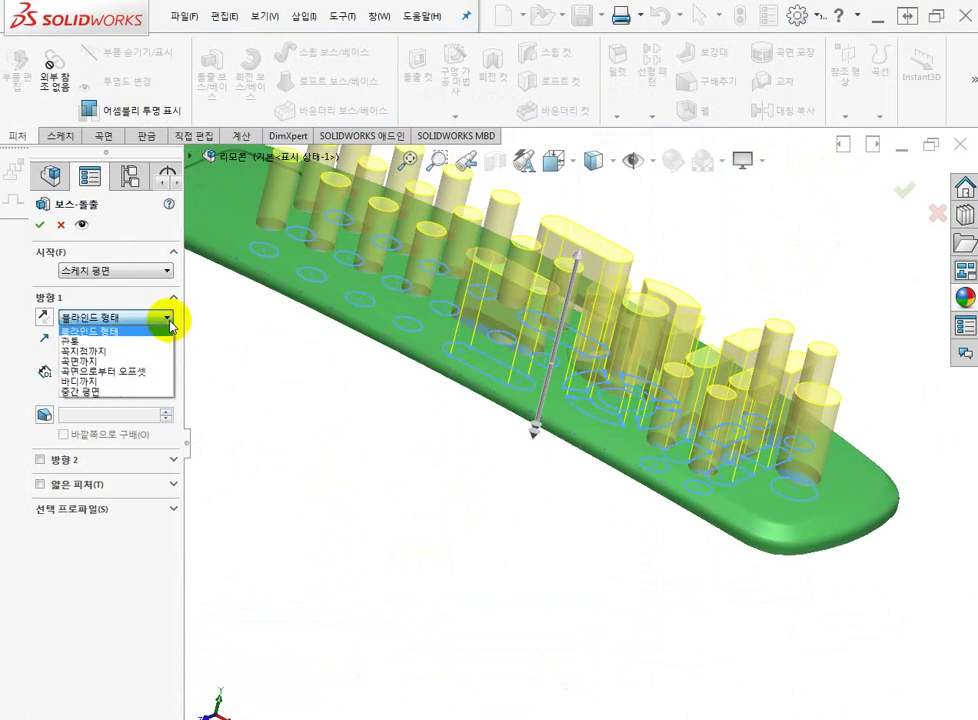
pyautogui.click(128, 377)
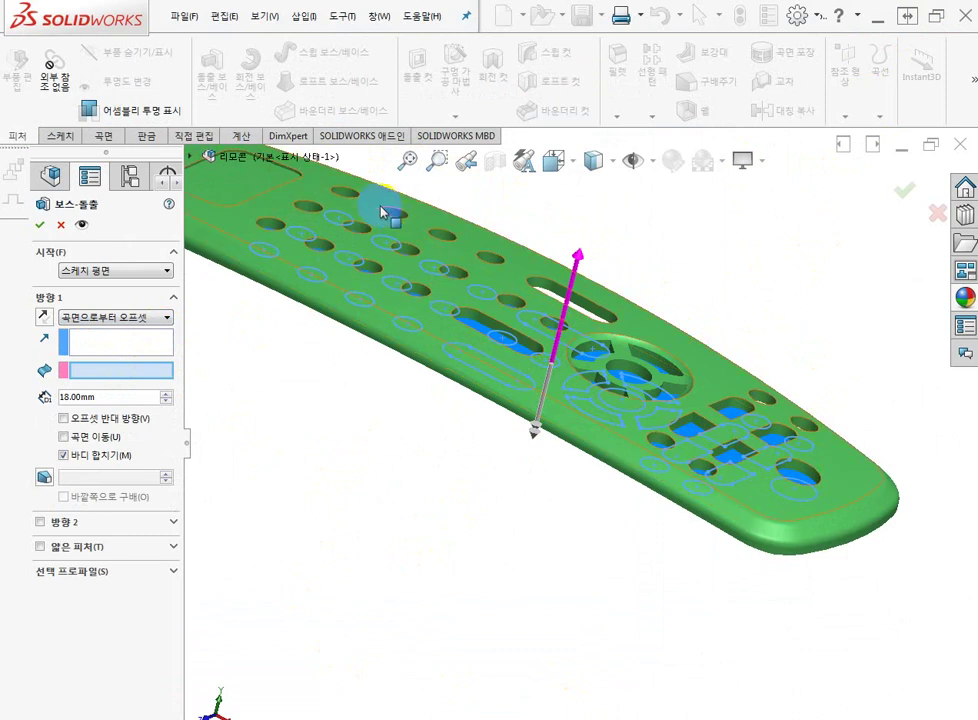
pyautogui.click(473, 240)
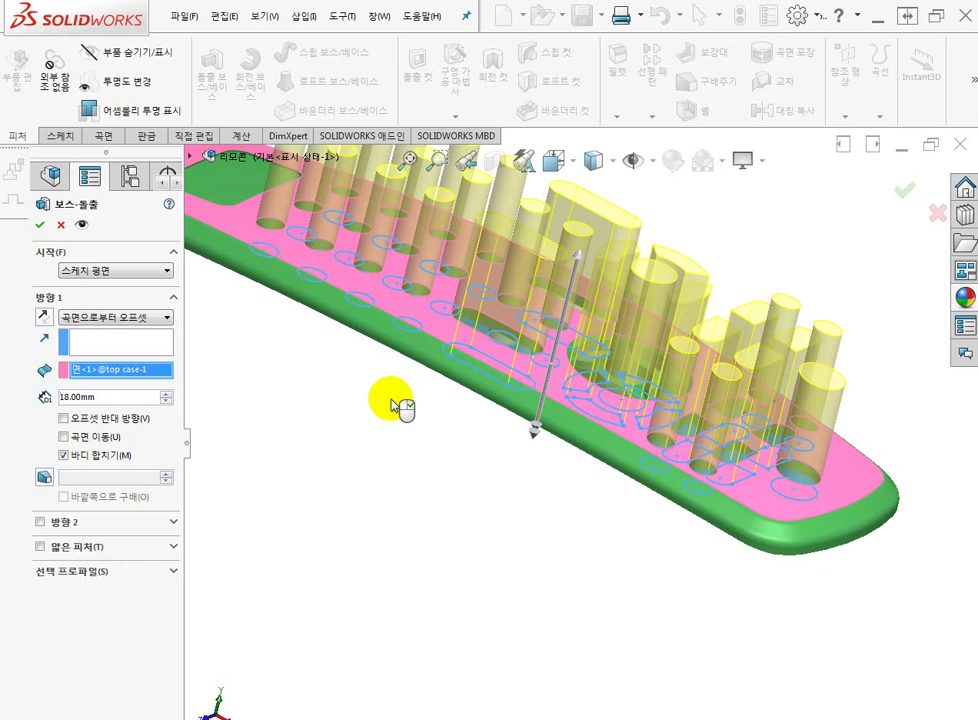
pyautogui.moveTo(117, 402); pyautogui.dragTo(26, 400)
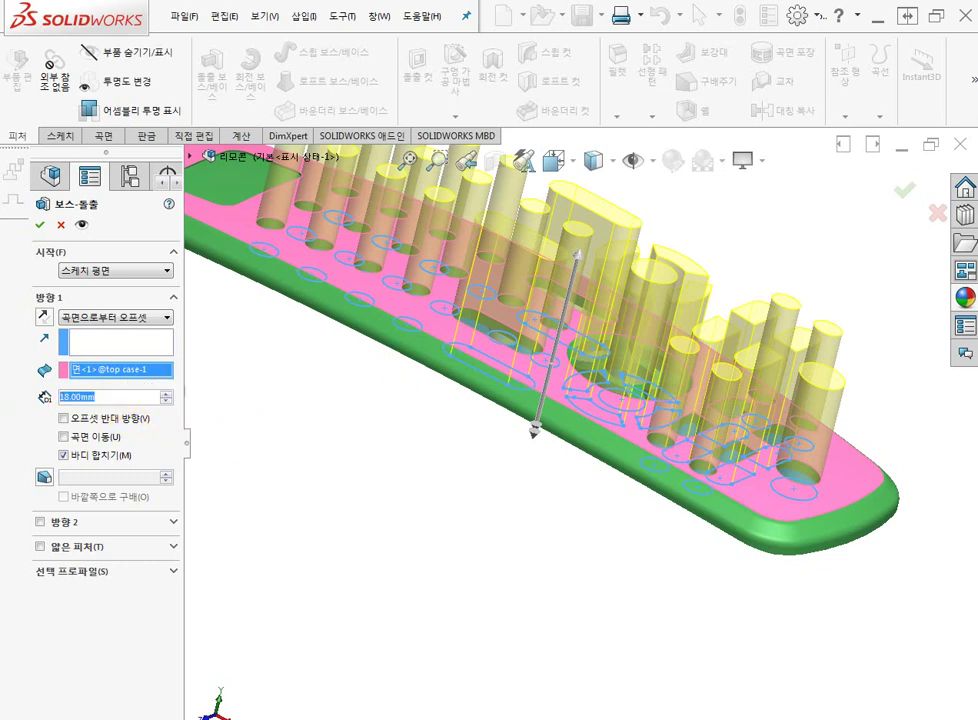
pyautogui.write('0')
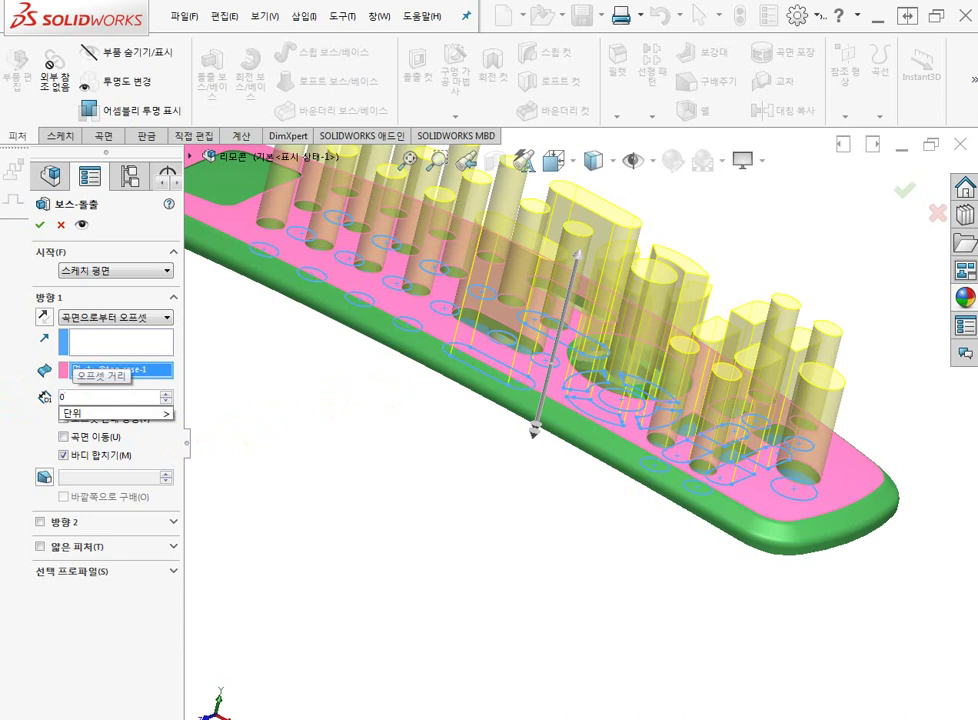
pyautogui.write('.5')
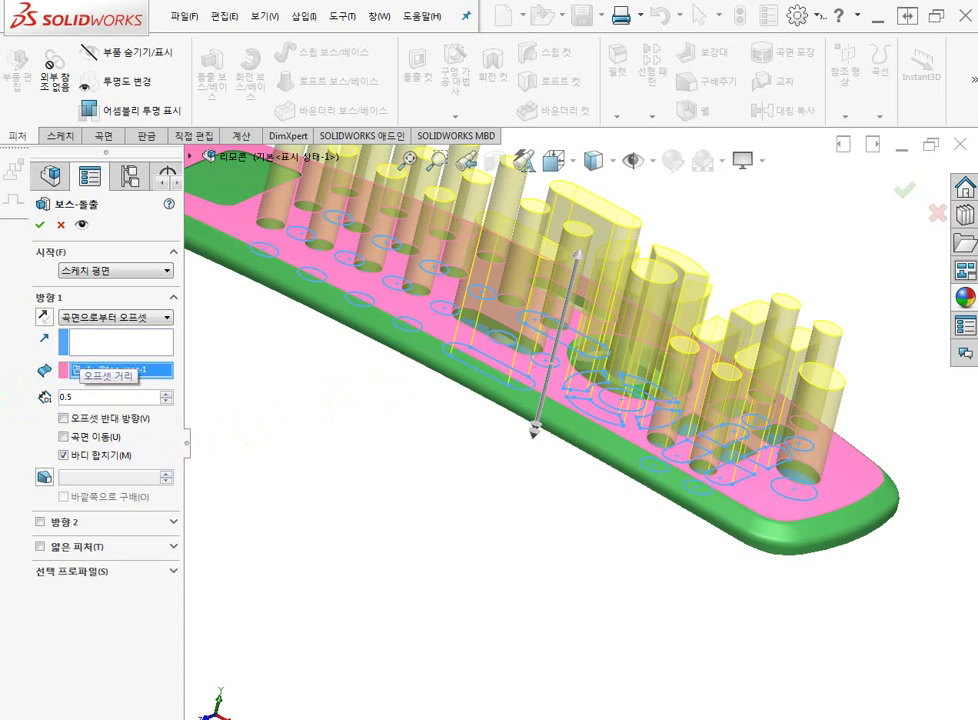
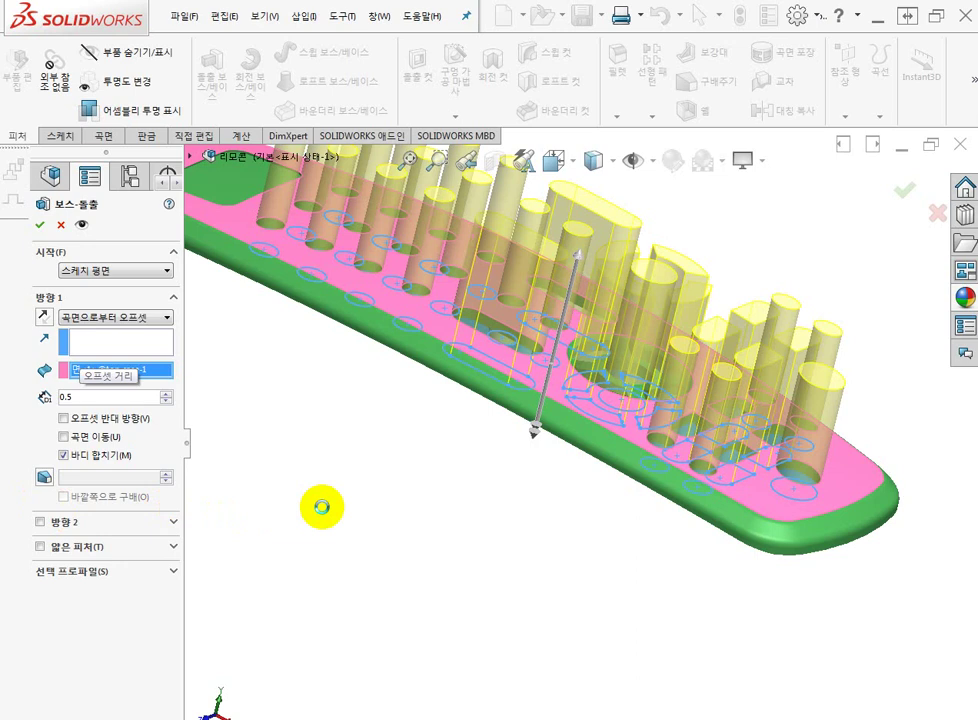
pyautogui.press('Return')
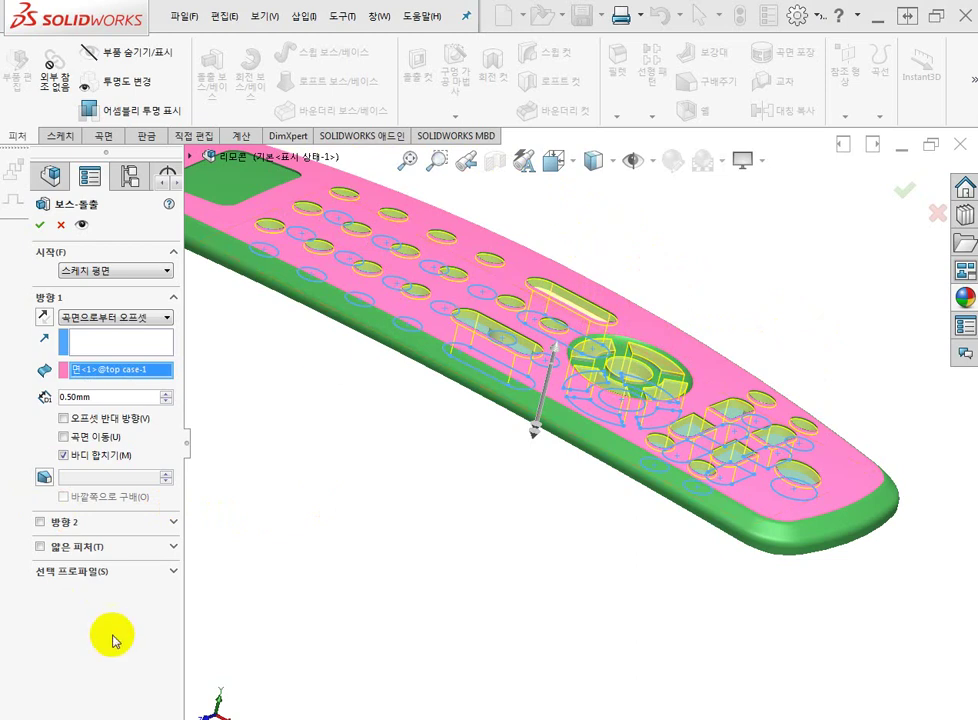
# Reverse the offset direction so the buttons extend beyond the top case's upper face, and finish the boss extrude
pyautogui.click(64, 419)
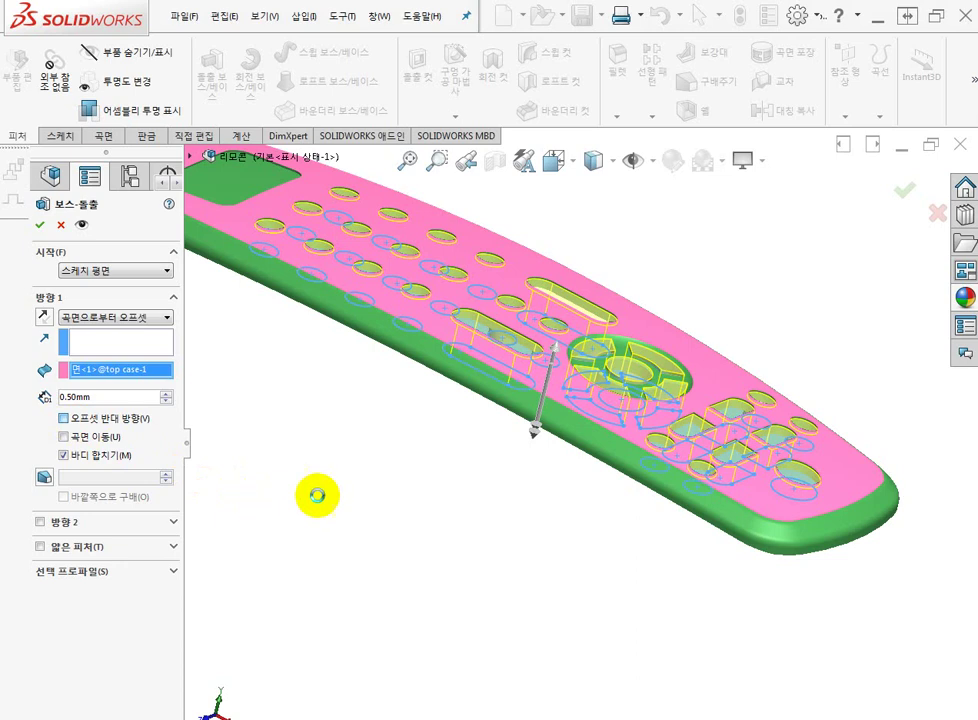
pyautogui.click(698, 345)
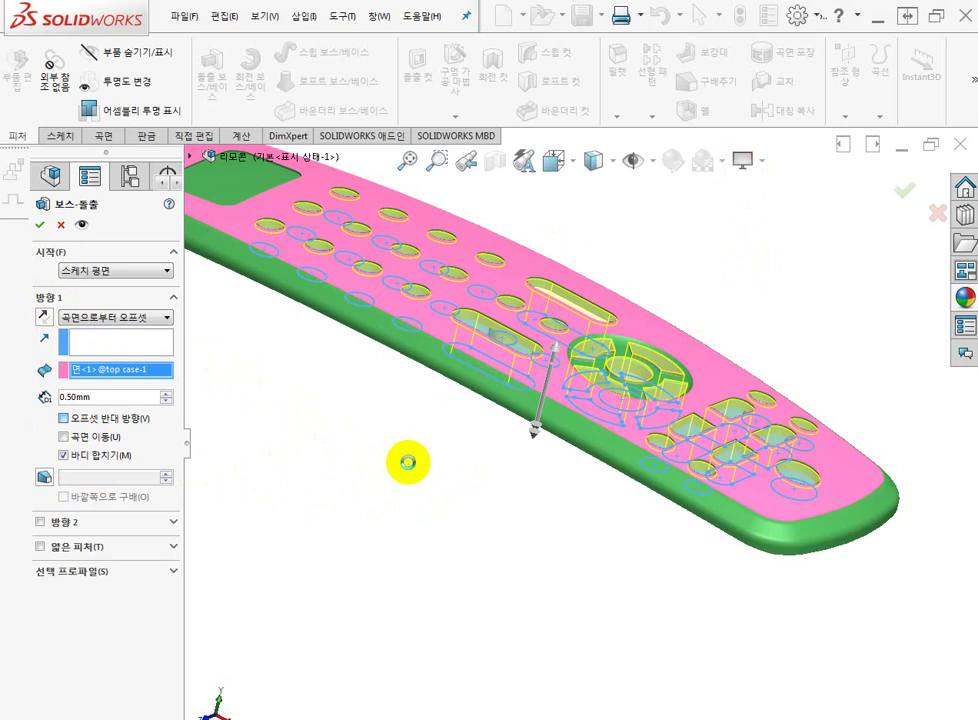
pyautogui.hotkey('alt', 'v')
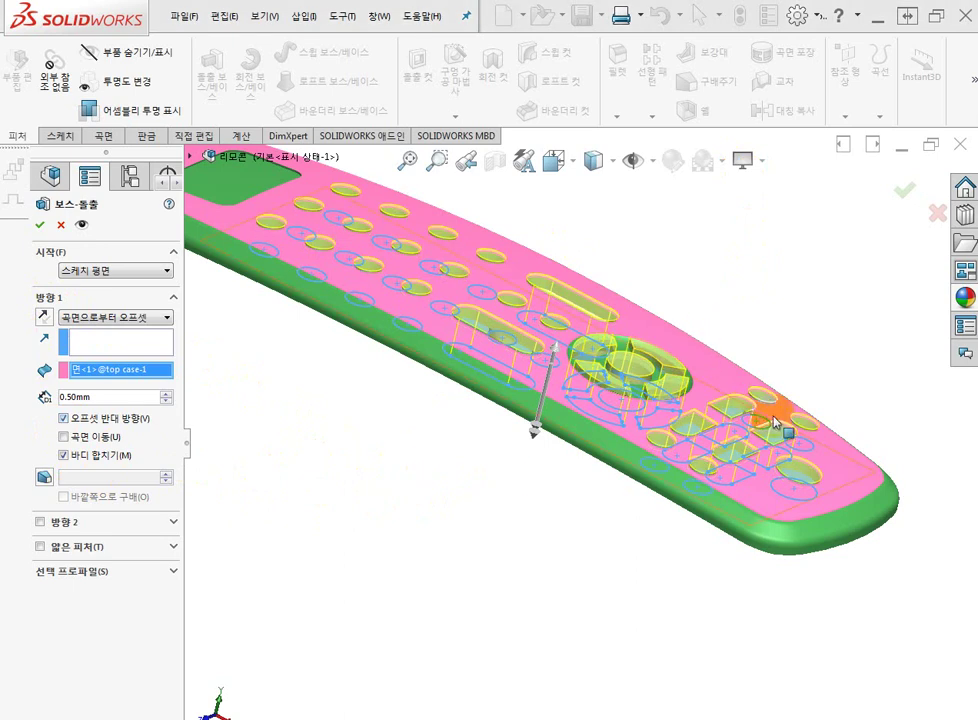
pyautogui.click(41, 228)
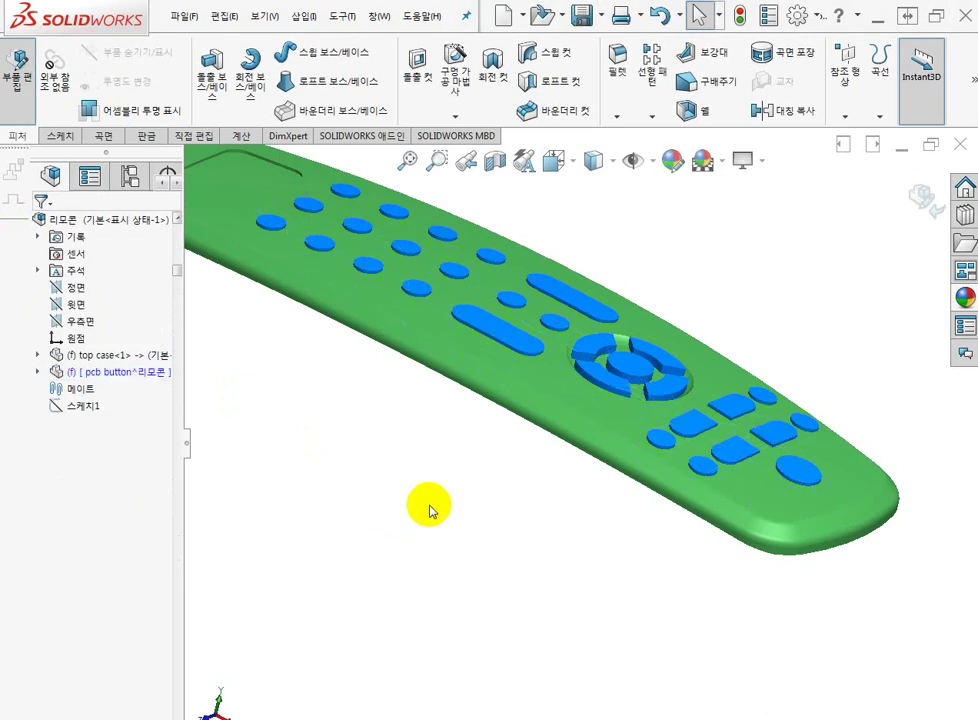
# Check the extruded buttons from the side and above, and exit editing of the pcb button part to the assembly
pyautogui.moveTo(349, 465); pyautogui.dragTo(481, 320, button='middle')
pyautogui.scroll(-3, 481, 320)
pyautogui.scroll(4, 482, 367)
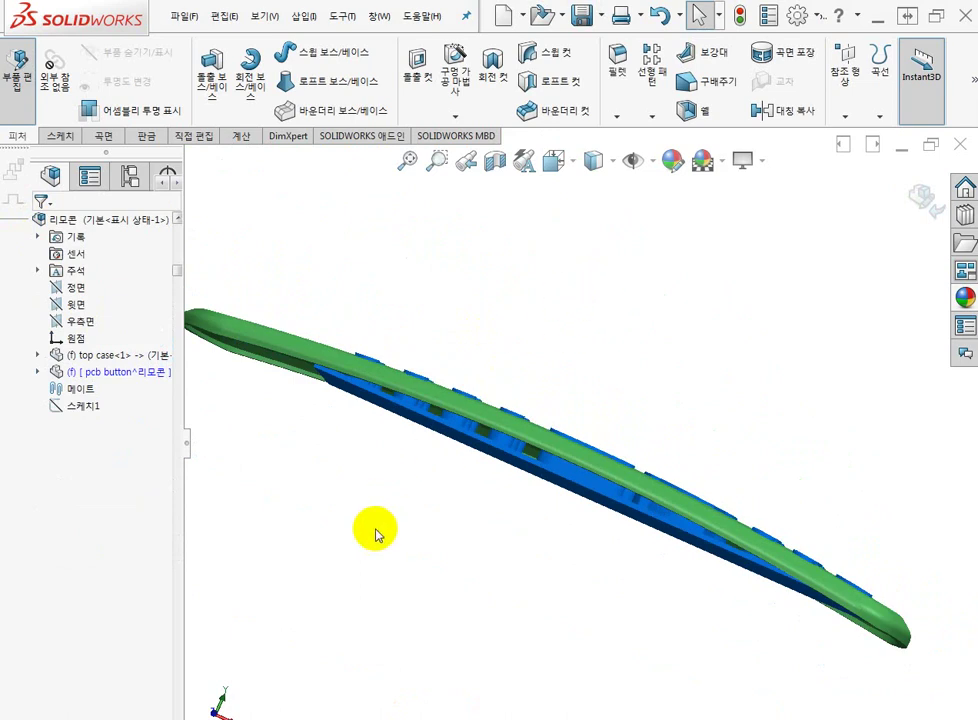
pyautogui.moveTo(430, 455); pyautogui.dragTo(520, 383, button='middle')
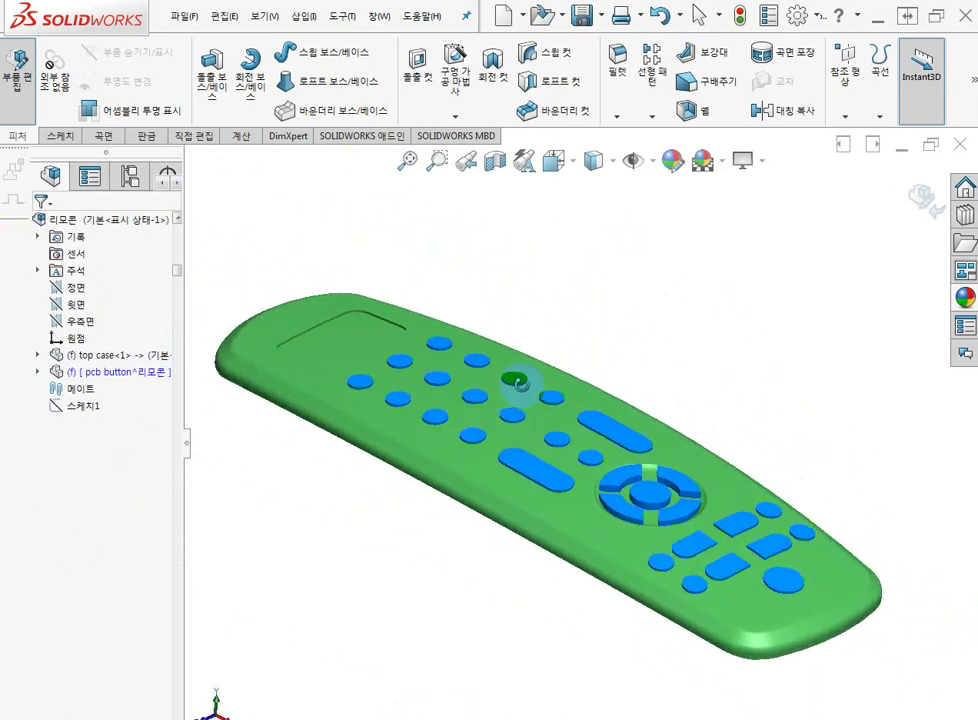
pyautogui.click(914, 201)
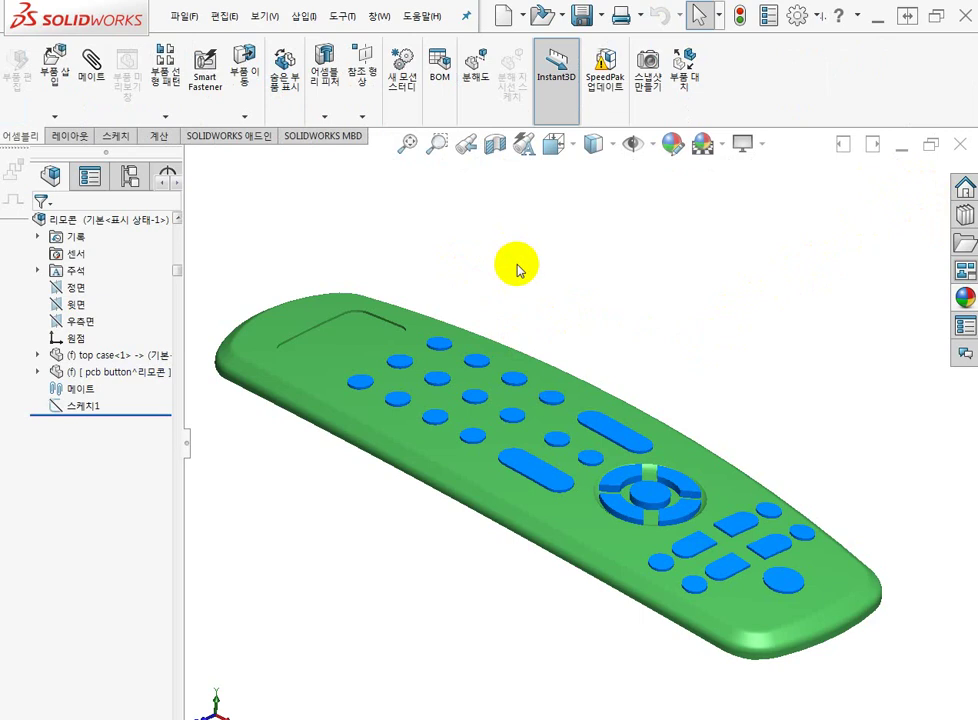
# Run interference detection on the whole remote control assembly
pyautogui.moveTo(500, 279); pyautogui.dragTo(510, 307, button='middle')
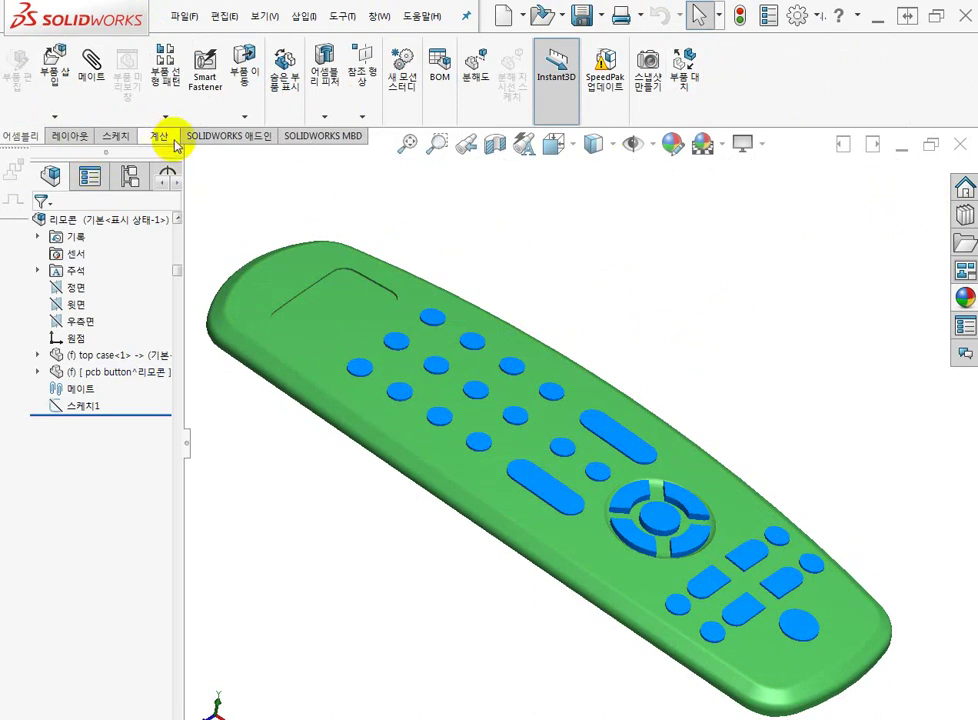
pyautogui.click(162, 136)
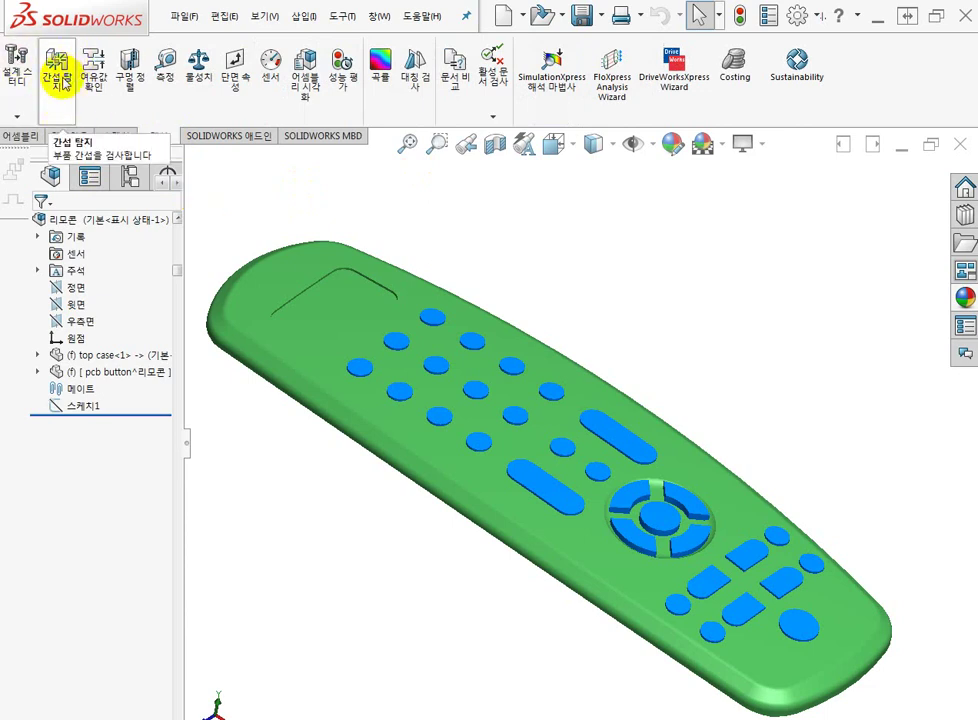
pyautogui.moveTo(465, 284)
pyautogui.mouseDown(button='middle')
pyautogui.moveTo(549, 252)
pyautogui.moveTo(705, 220)
pyautogui.moveTo(454, 312)
pyautogui.moveTo(480, 284)
pyautogui.mouseUp(button='middle')
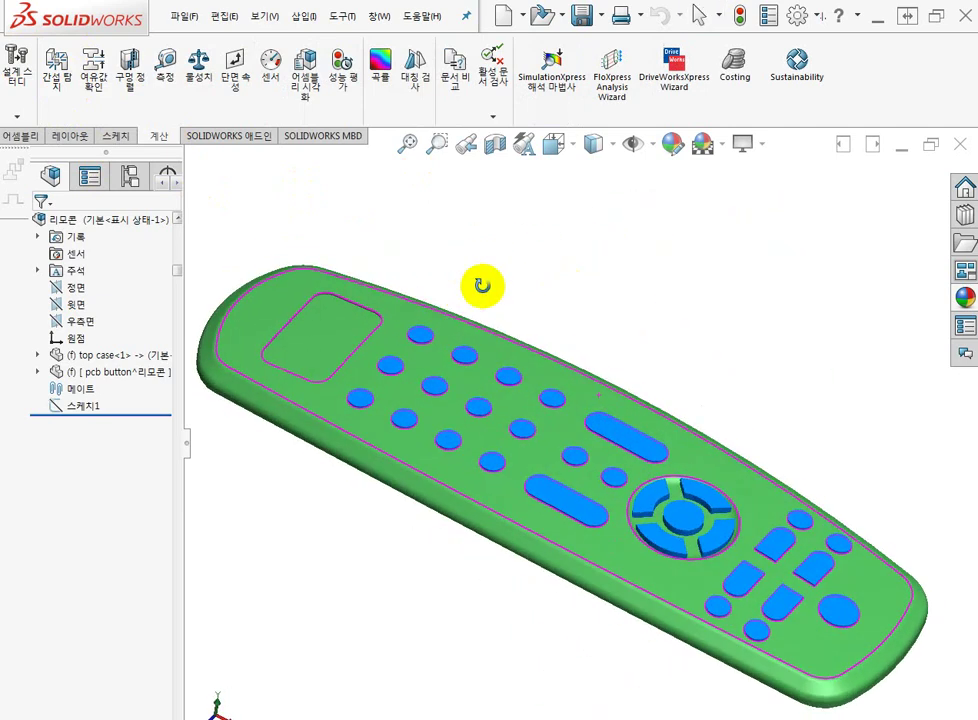
pyautogui.click(60, 76)
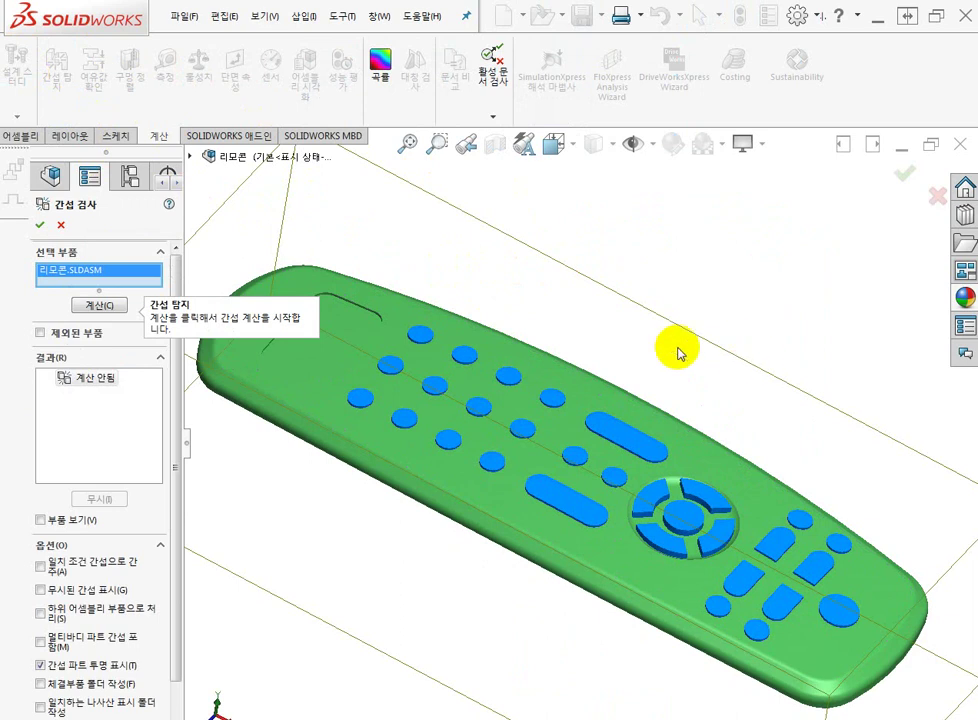
pyautogui.click(302, 370)
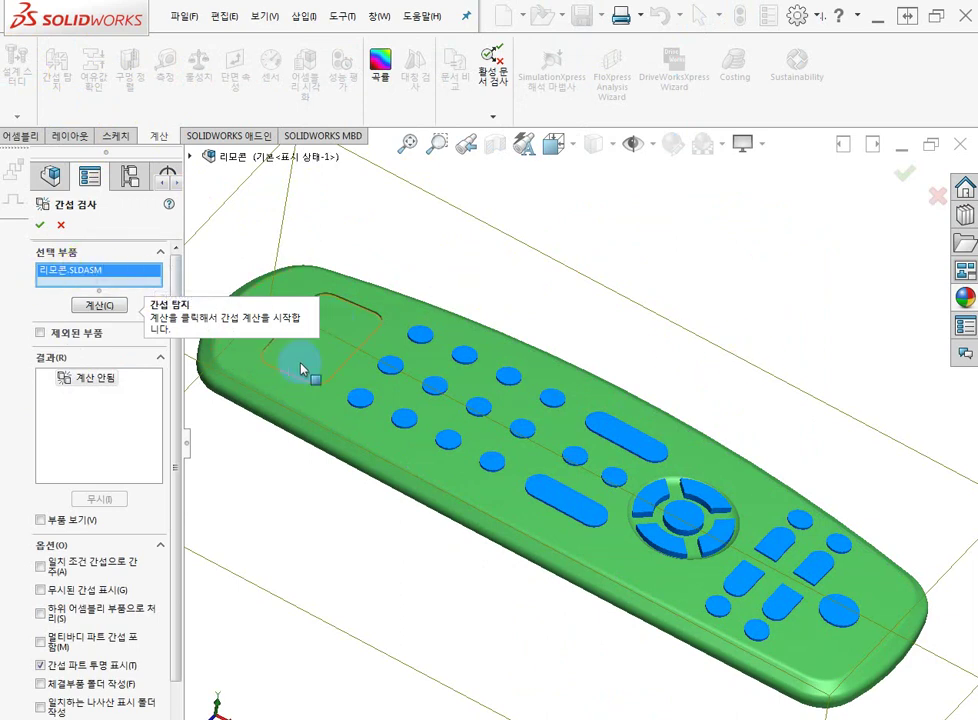
pyautogui.click(115, 306)
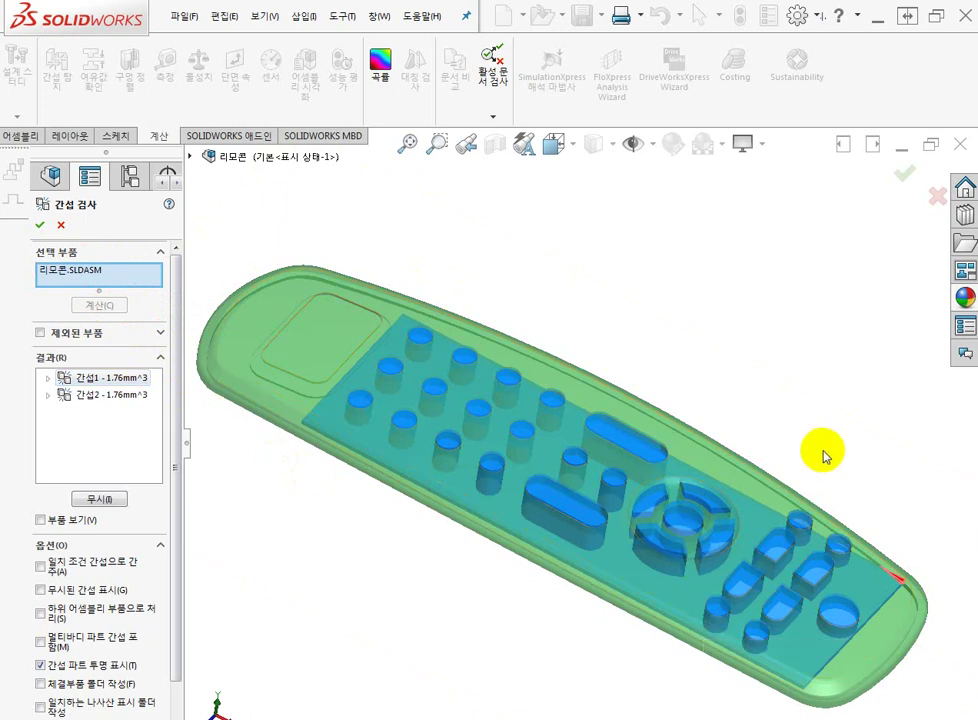
# Examine the first interference between the pcb button plate and the top case up close from several angles
pyautogui.moveTo(823, 454); pyautogui.dragTo(790, 524, button='middle')
pyautogui.scroll(-5, 943, 648)
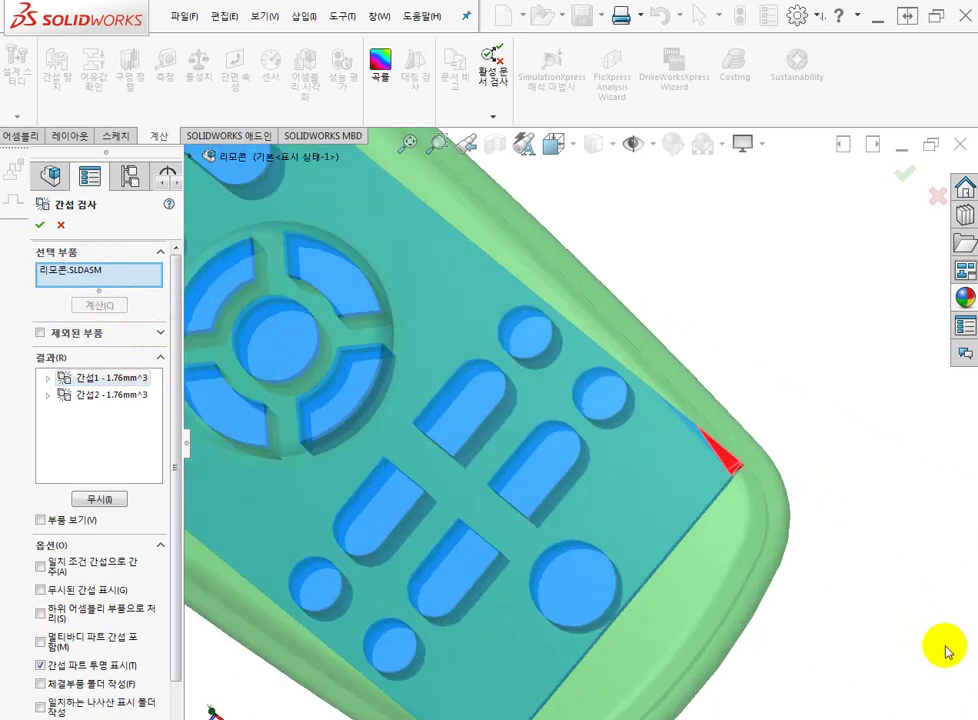
pyautogui.scroll(2, 943, 648)
pyautogui.moveTo(563, 530); pyautogui.dragTo(620, 470, button='middle')
pyautogui.moveTo(640, 528); pyautogui.dragTo(673, 455, button='middle')
pyautogui.scroll(-2, 673, 455)
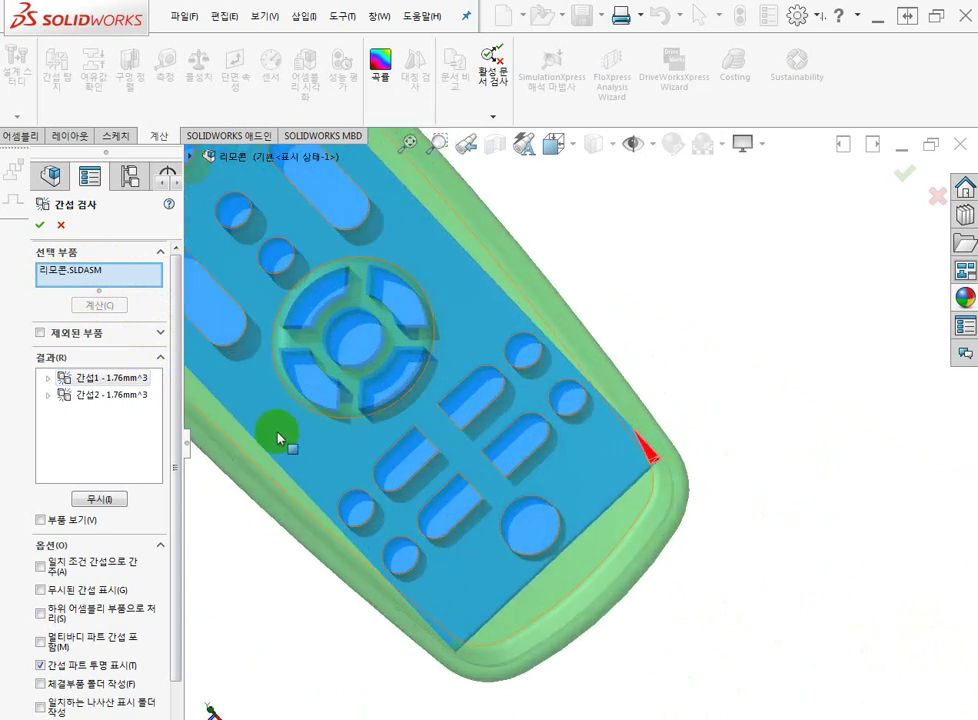
# Select the second interference result and examine the overlap at the plate's corner against the top case wall
pyautogui.click(92, 395)
pyautogui.moveTo(483, 598)
pyautogui.mouseDown(button='middle')
pyautogui.moveTo(499, 577)
pyautogui.moveTo(443, 572)
pyautogui.mouseUp(button='middle')
pyautogui.scroll(4, 434, 552)
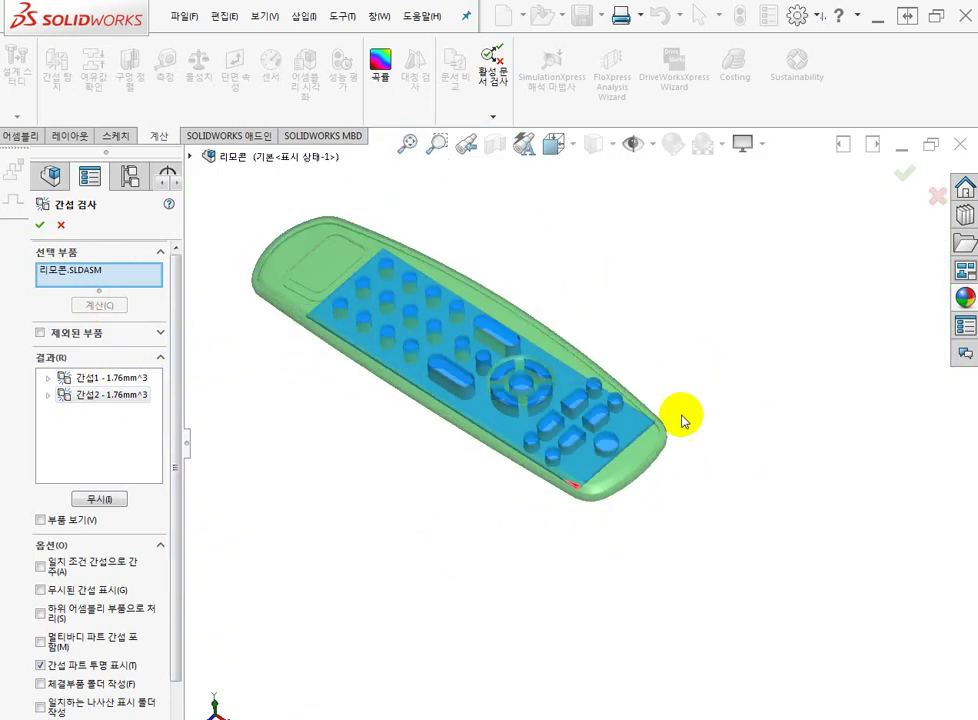
pyautogui.scroll(-3, 661, 474)
pyautogui.scroll(-2, 578, 372)
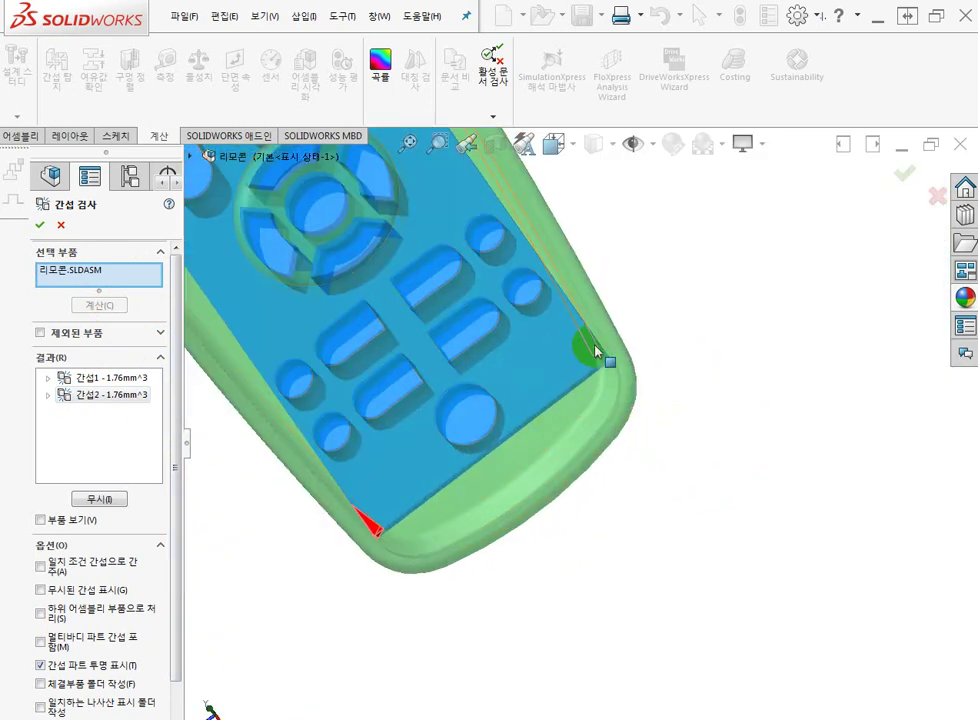
pyautogui.scroll(3, 596, 352)
pyautogui.scroll(-3, 574, 400)
pyautogui.moveTo(545, 470); pyautogui.dragTo(617, 382, button='middle')
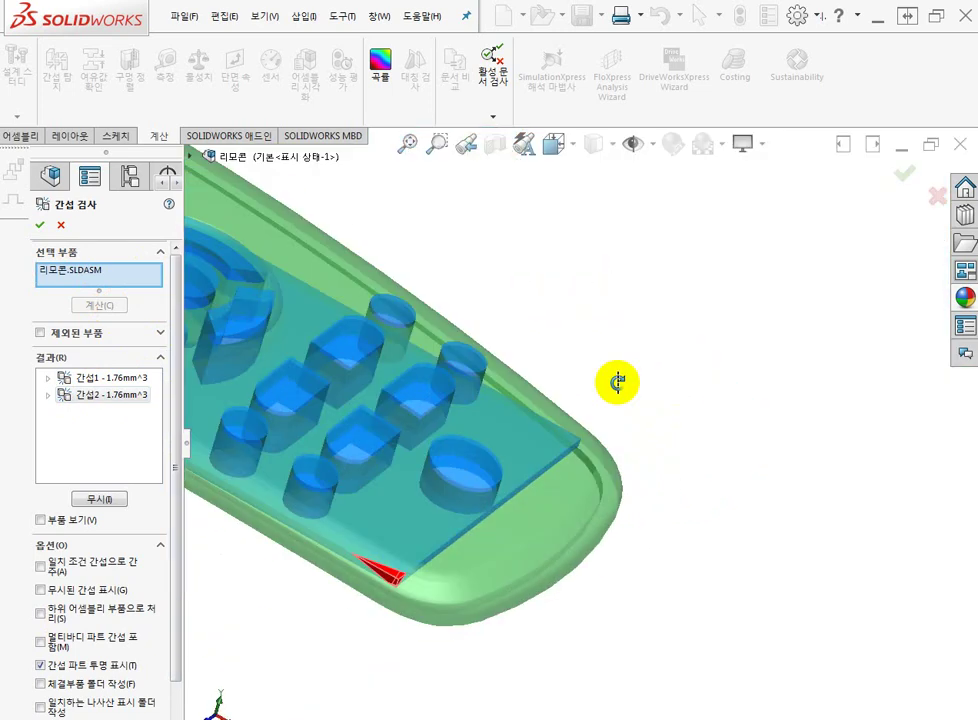
pyautogui.scroll(-2, 393, 565)
pyautogui.moveTo(437, 572)
pyautogui.mouseDown(button='middle')
pyautogui.moveTo(502, 415)
pyautogui.moveTo(454, 616)
pyautogui.mouseUp(button='middle')
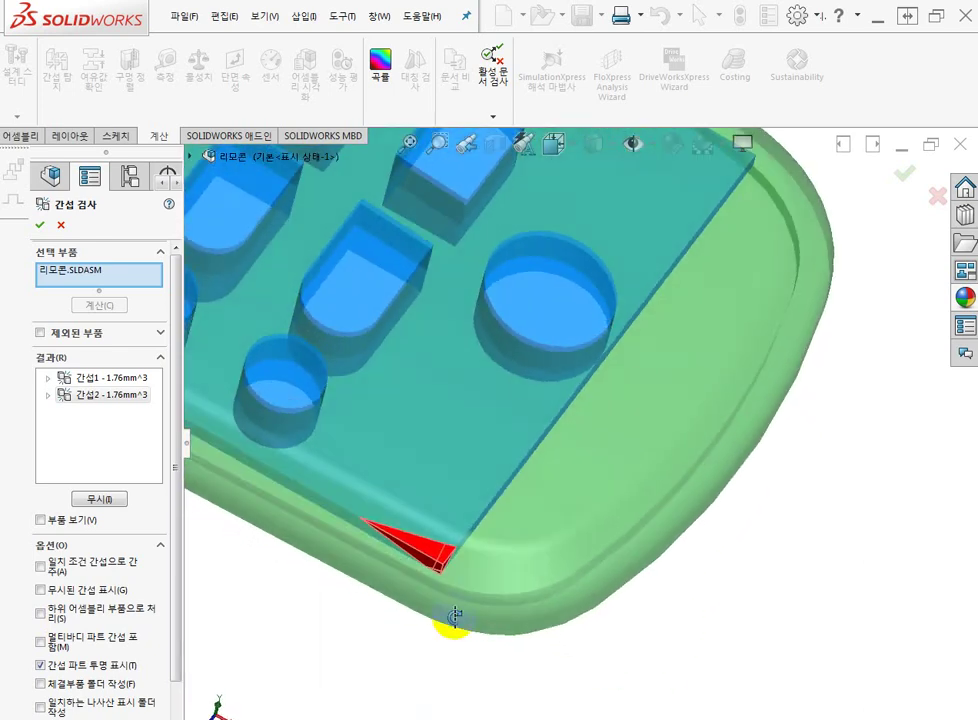
pyautogui.scroll(3, 449, 603)
pyautogui.moveTo(452, 572); pyautogui.dragTo(458, 563, button='middle')
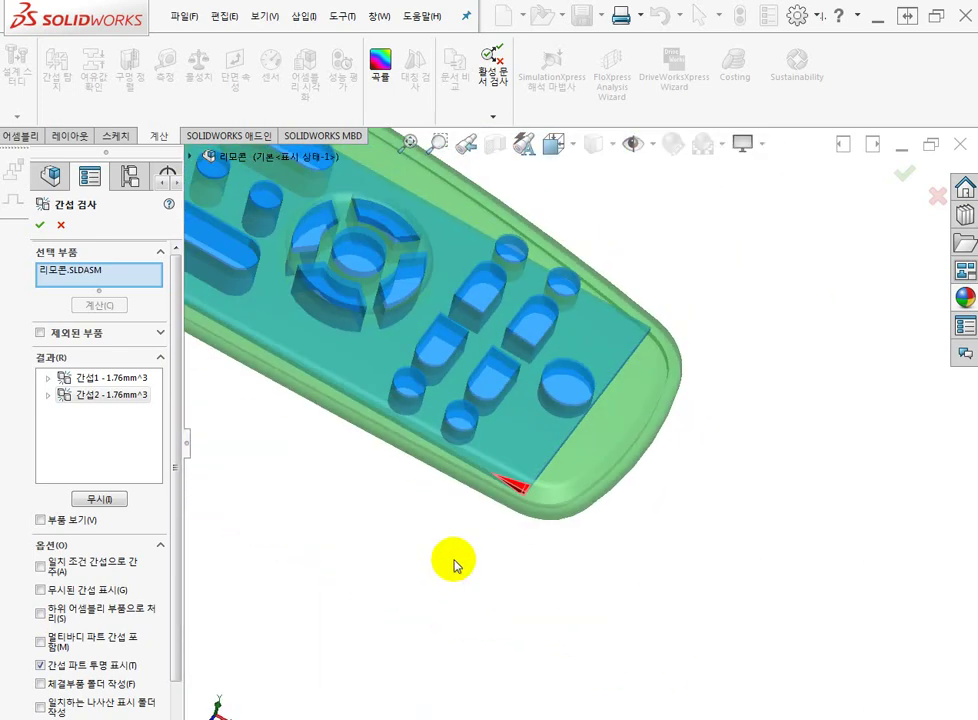
pyautogui.moveTo(572, 498); pyautogui.dragTo(443, 622, button='middle')
pyautogui.scroll(-4, 455, 612)
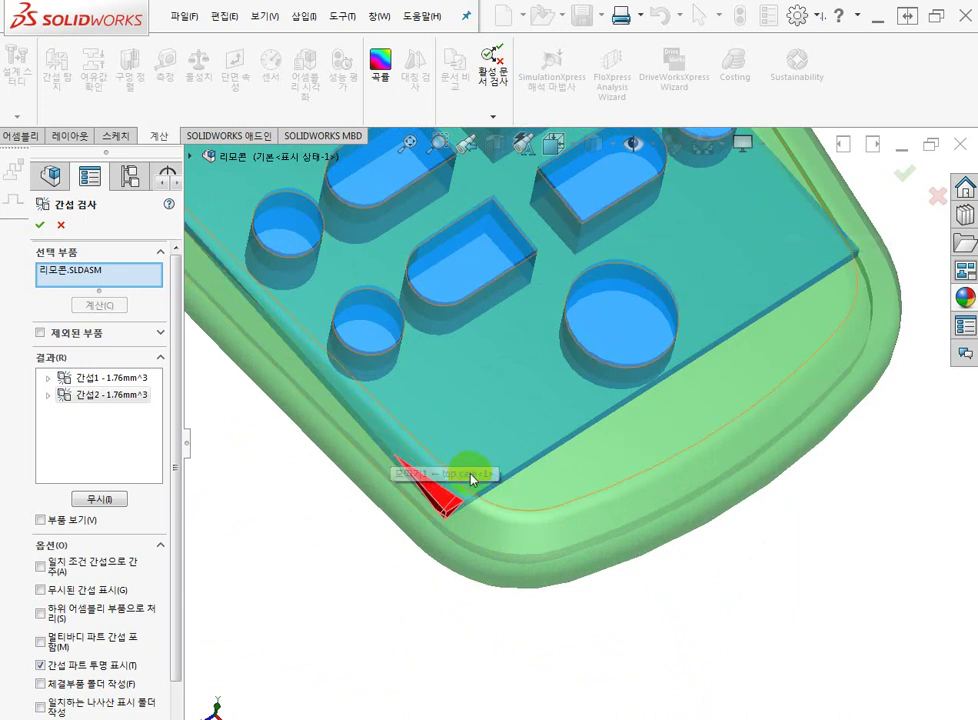
# Examine the second interference at the plate's corner from the side and above, and close the interference check
pyautogui.moveTo(447, 524); pyautogui.dragTo(535, 386, button='middle')
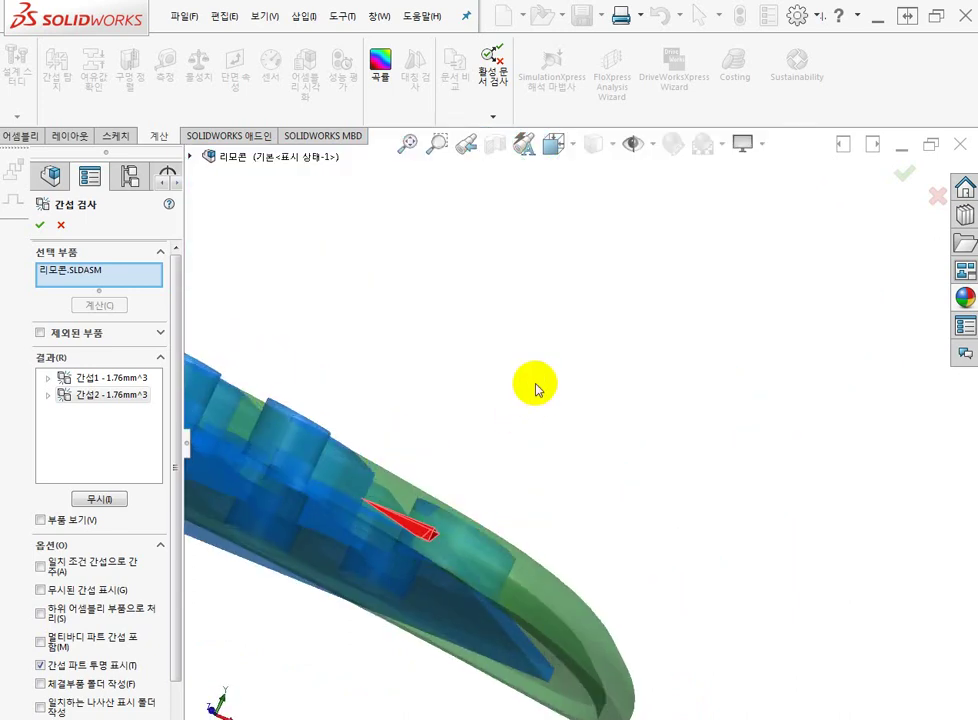
pyautogui.moveTo(416, 549); pyautogui.dragTo(382, 617, button='middle')
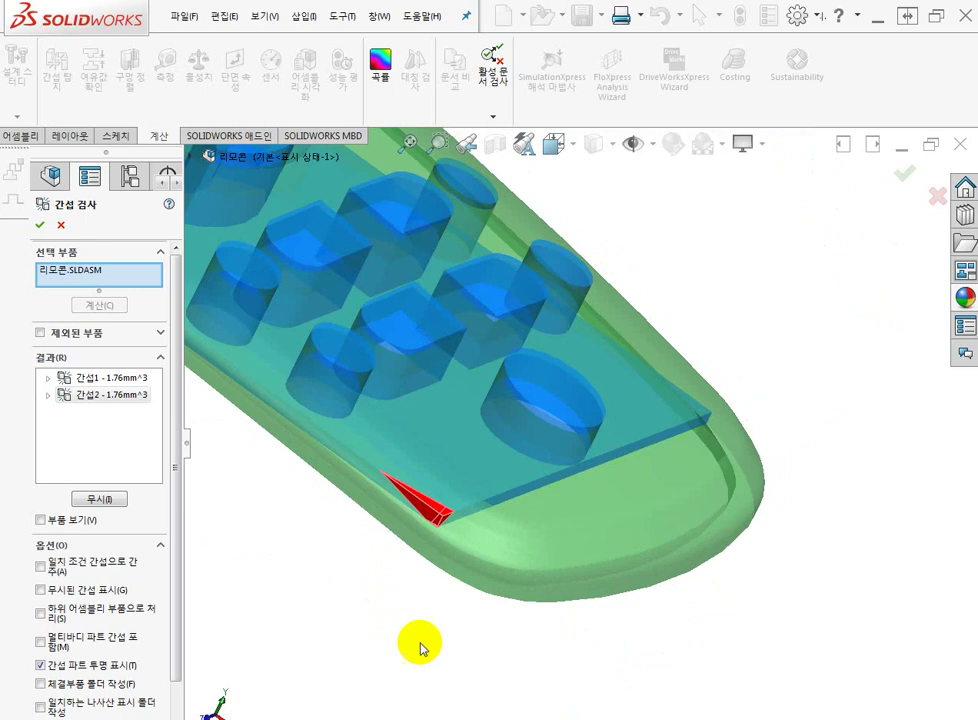
pyautogui.moveTo(455, 567); pyautogui.dragTo(396, 466, button='middle')
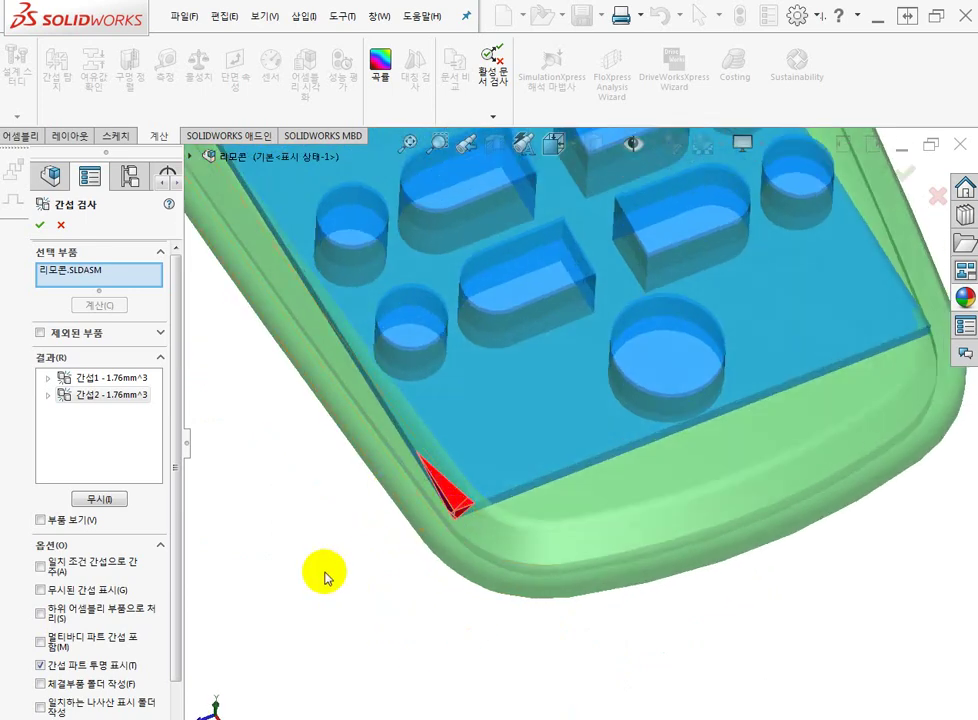
pyautogui.moveTo(240, 365); pyautogui.dragTo(408, 551, button='middle')
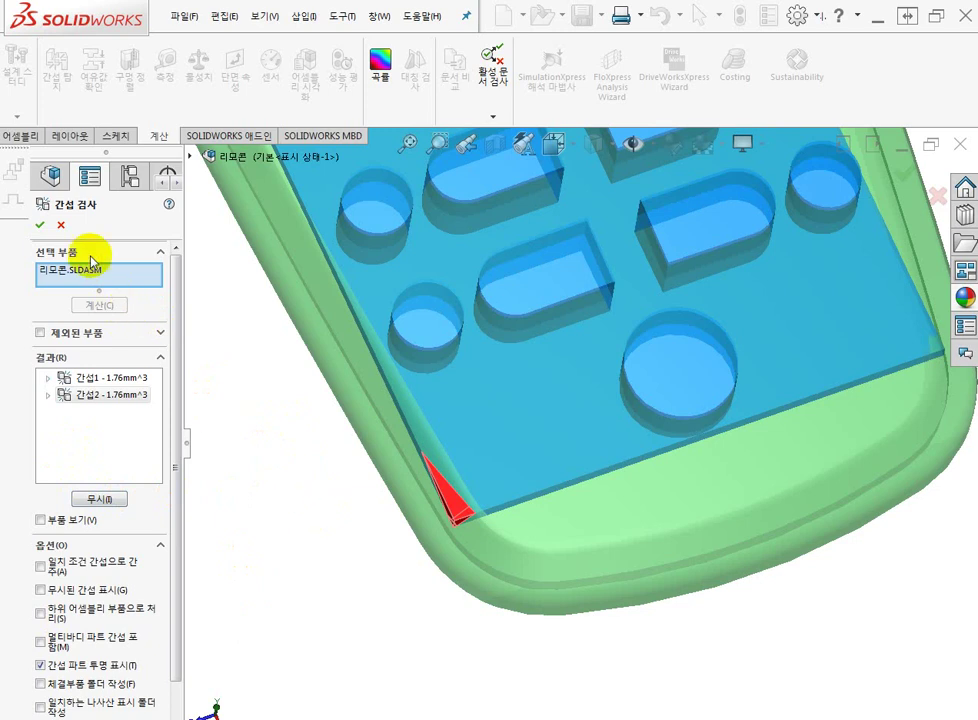
pyautogui.click(42, 224)
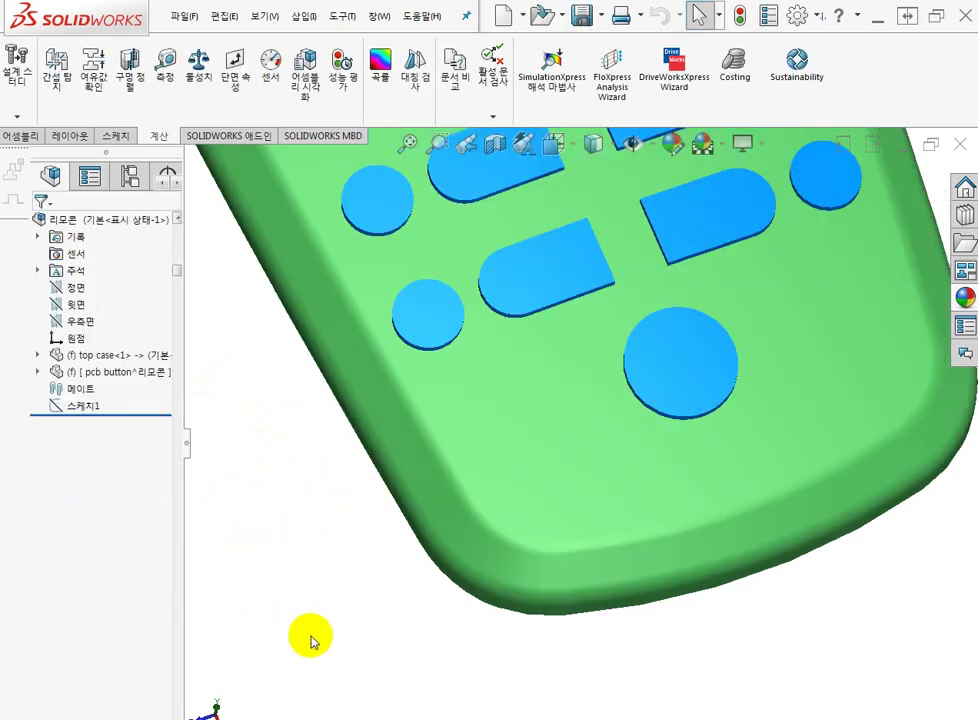
# Hide the top case in the assembly and inspect the exposed pcb button plate around its narrow end
pyautogui.scroll(3, 314, 640)
pyautogui.moveTo(408, 613); pyautogui.dragTo(400, 530, button='middle')
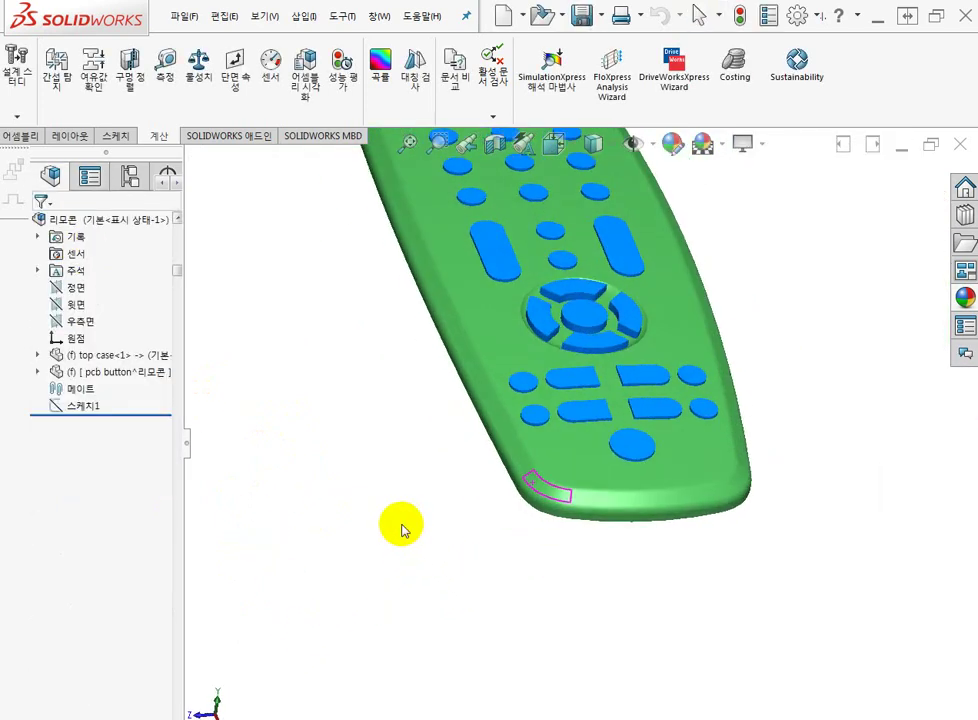
pyautogui.click(92, 356)
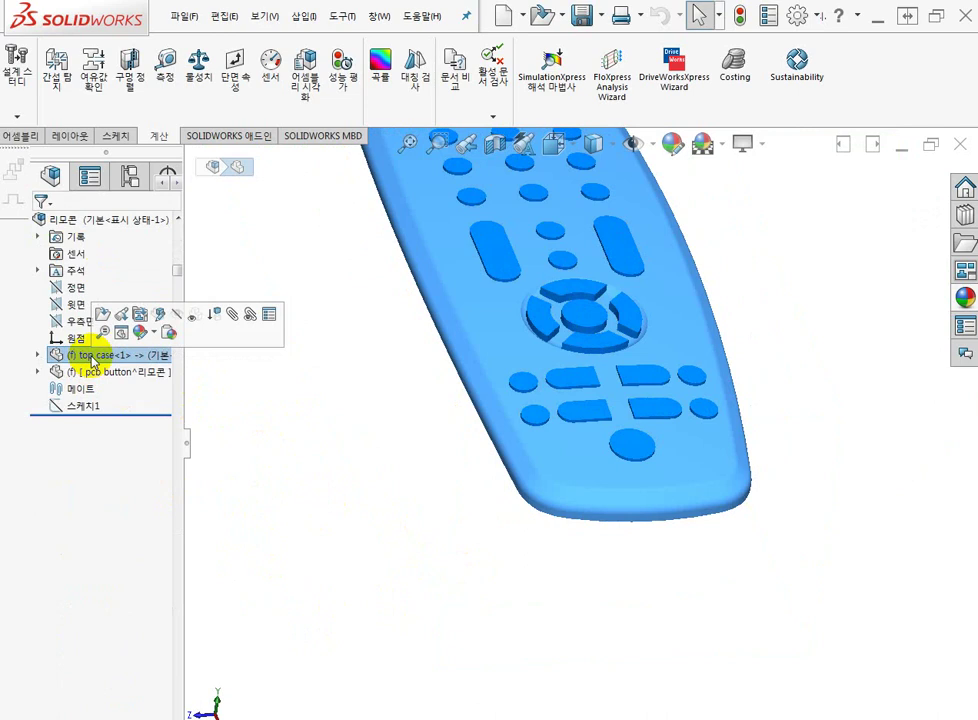
pyautogui.click(177, 316)
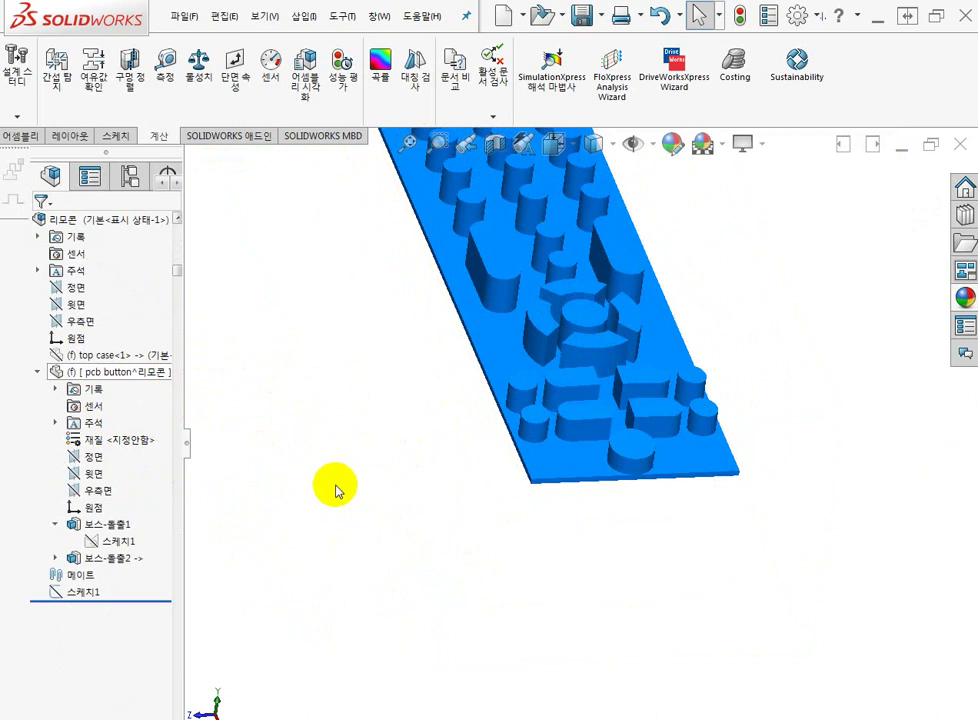
pyautogui.moveTo(334, 485); pyautogui.dragTo(393, 574, button='middle')
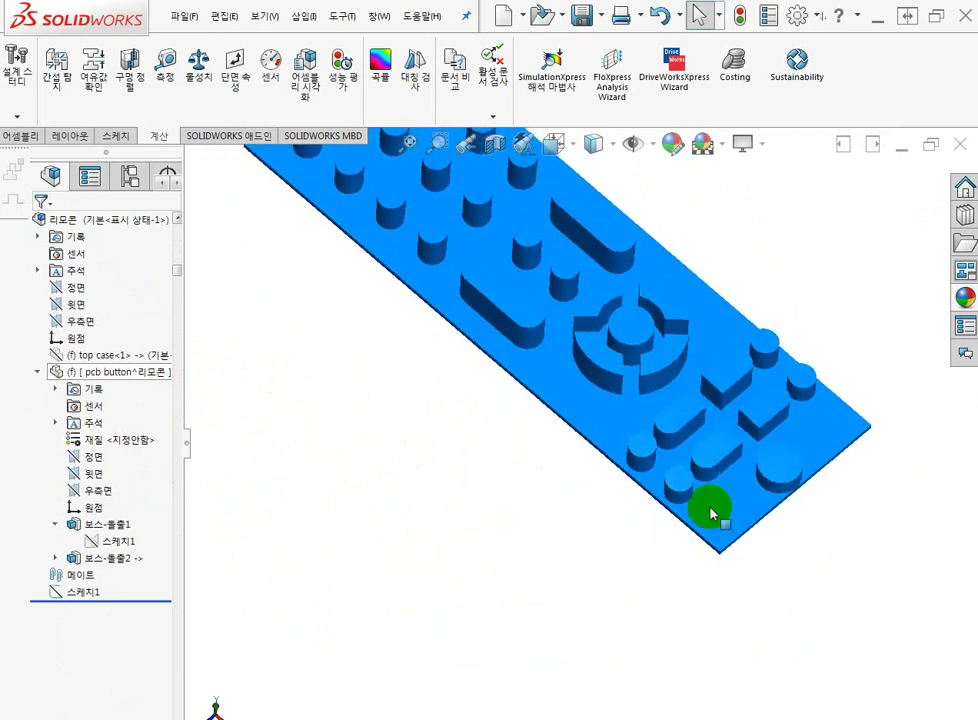
pyautogui.scroll(-3, 880, 443)
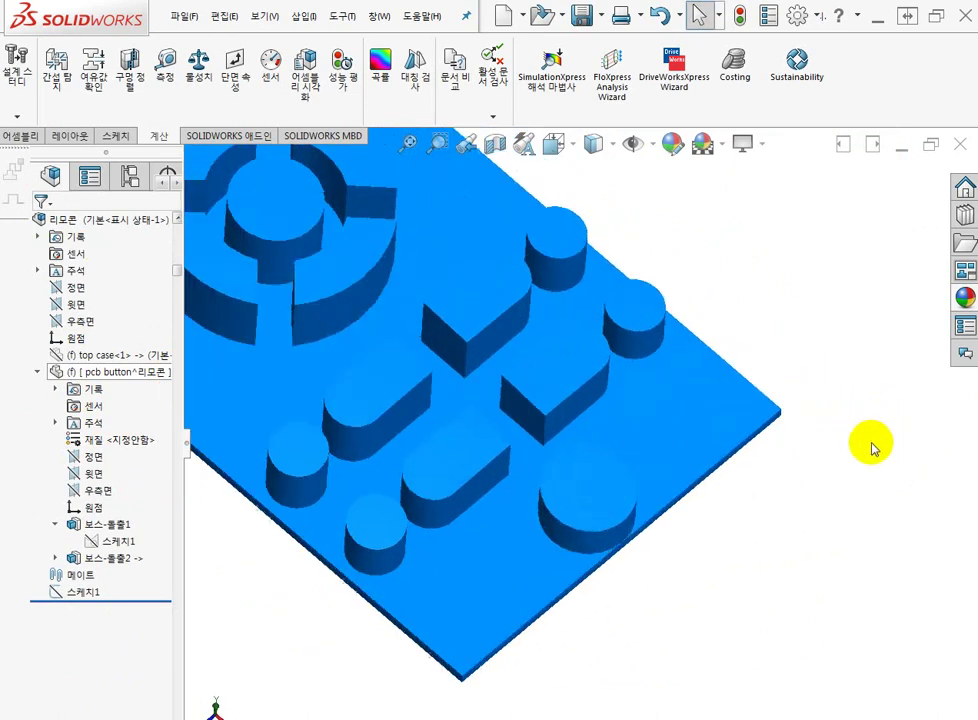
pyautogui.moveTo(645, 563); pyautogui.dragTo(799, 456, button='middle')
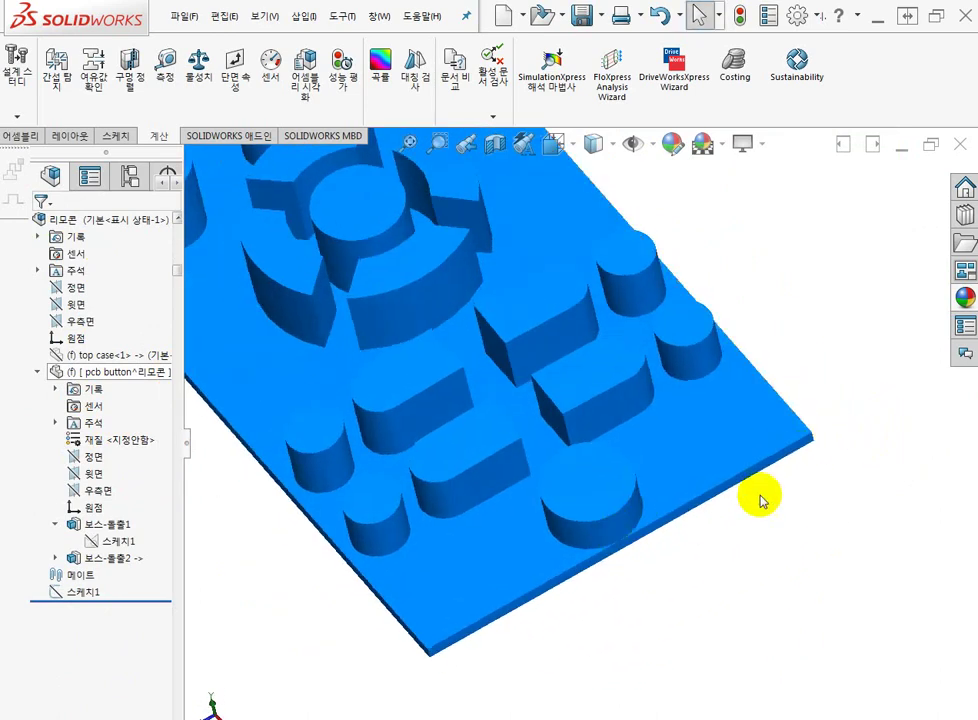
pyautogui.scroll(2, 402, 617)
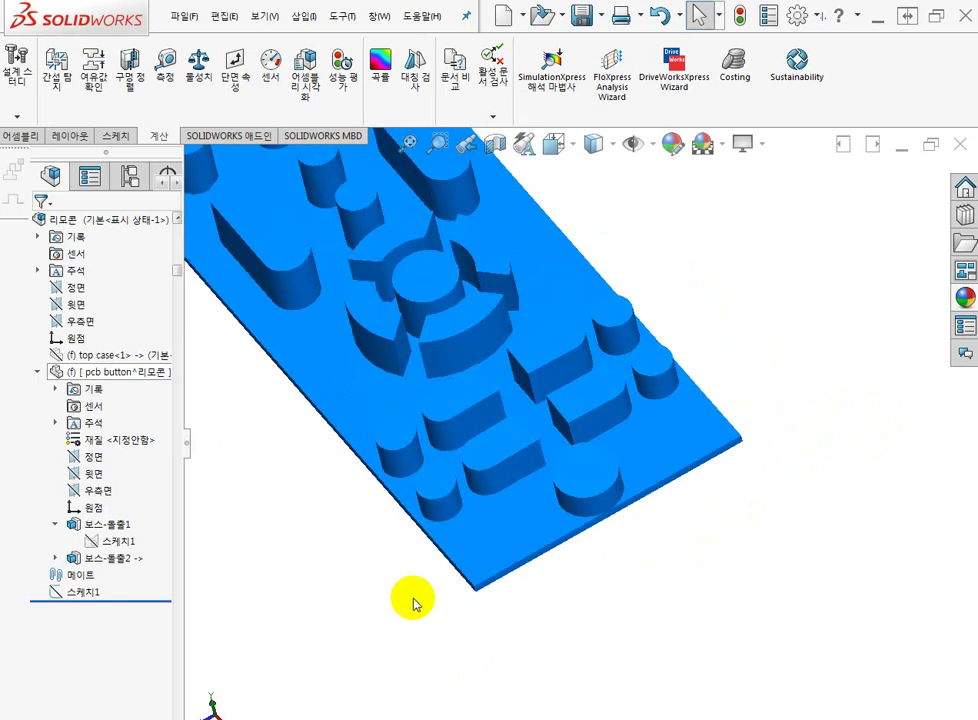
pyautogui.scroll(1, 418, 598)
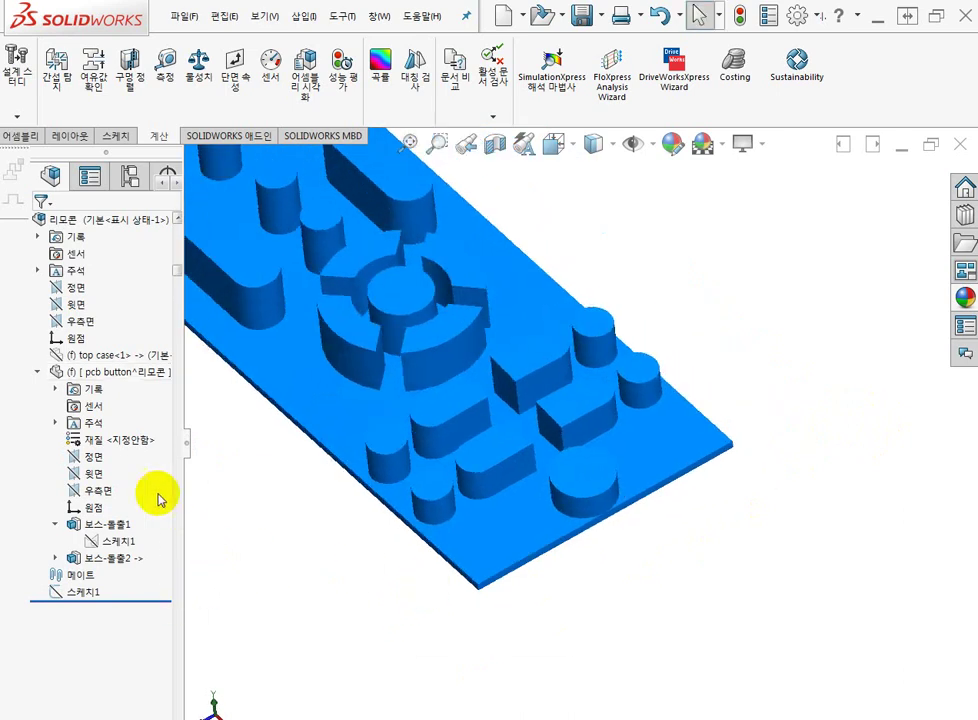
# Edit the pcb button part within the assembly and start a distance-distance chamfer at the plate's narrow end
pyautogui.click(103, 372)
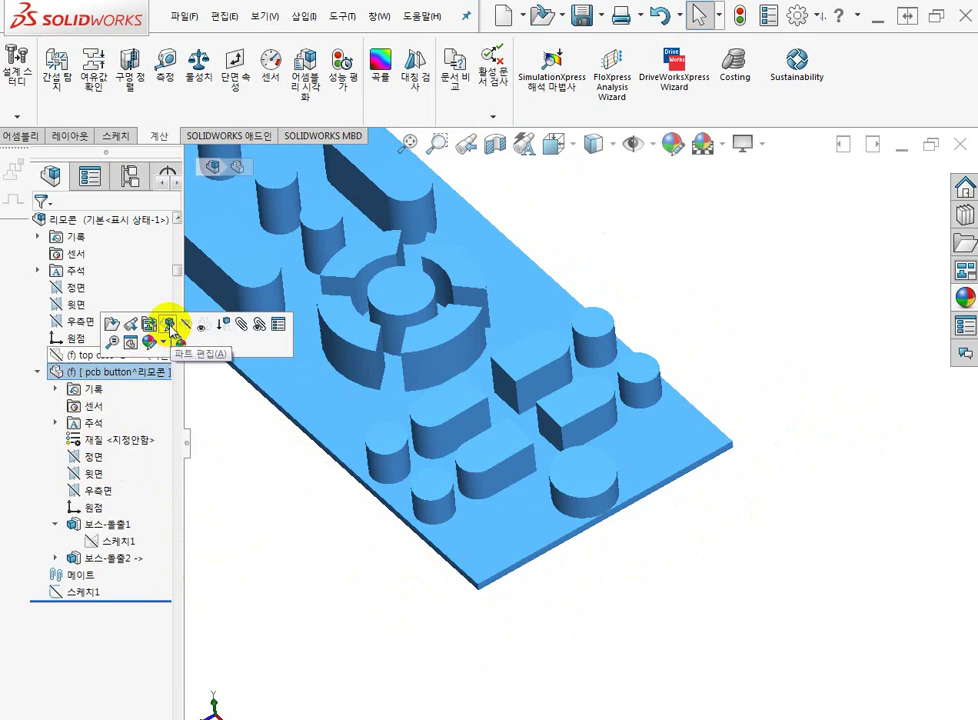
pyautogui.click(170, 326)
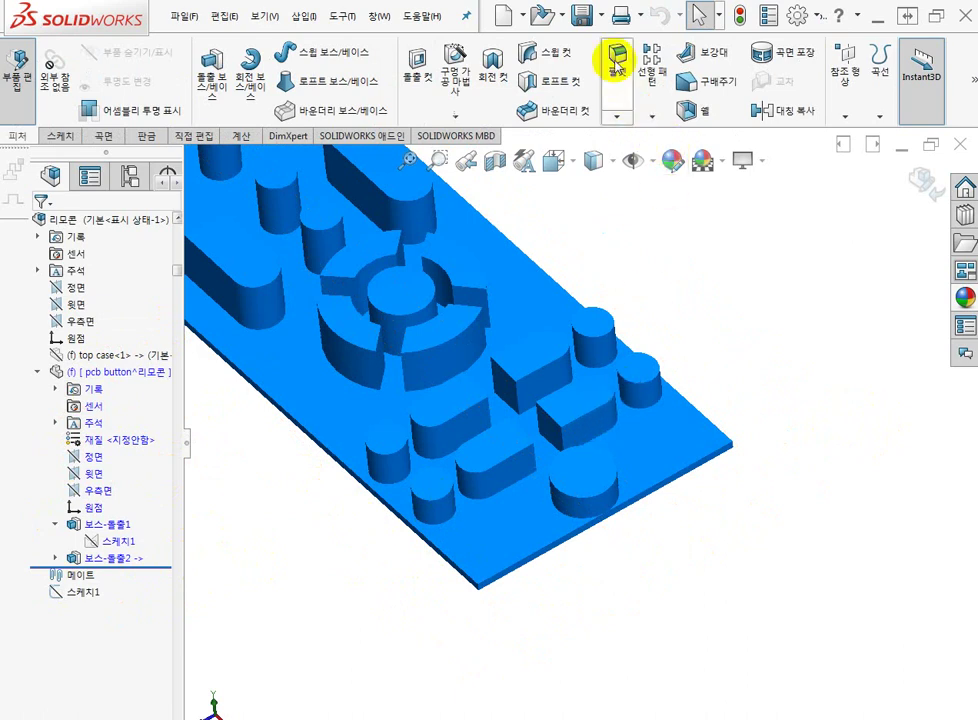
pyautogui.click(618, 118)
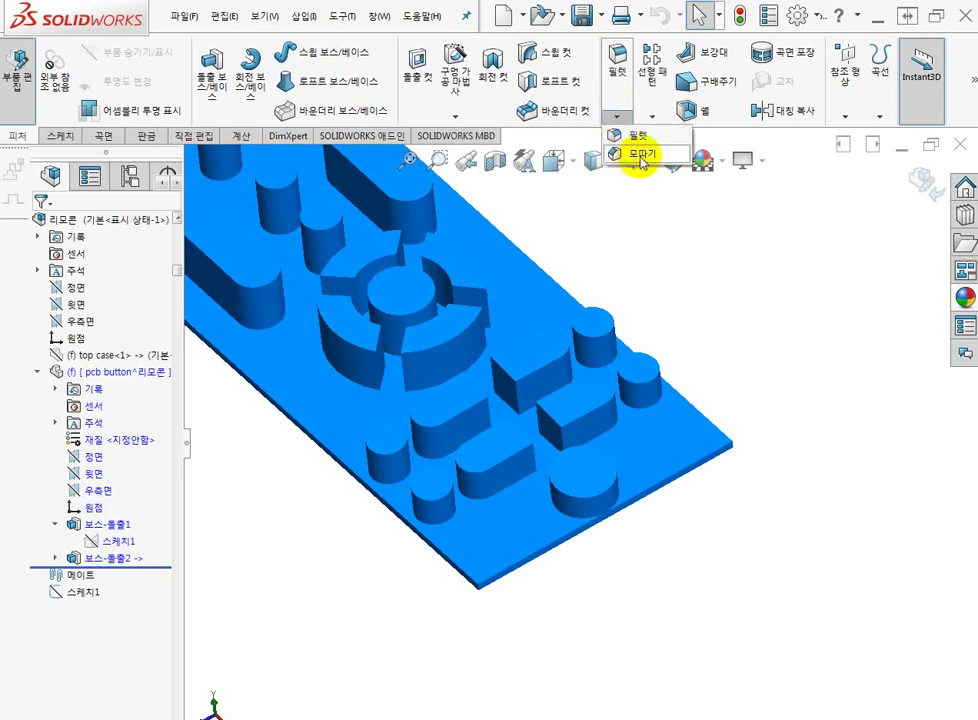
pyautogui.click(641, 157)
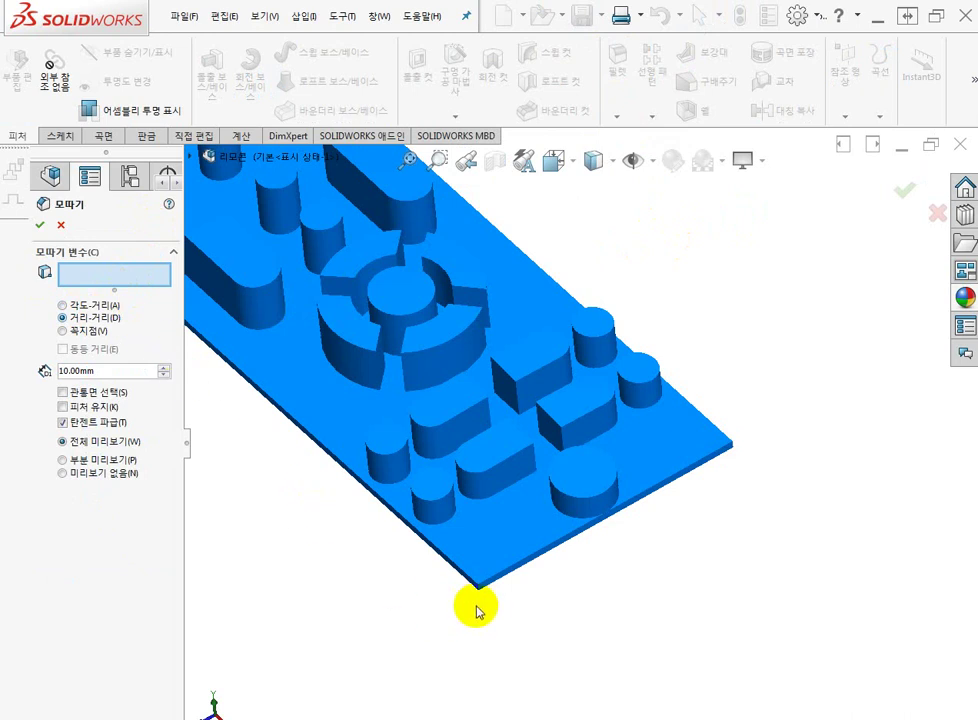
pyautogui.moveTo(474, 609); pyautogui.dragTo(490, 578, button='middle')
pyautogui.scroll(-5, 490, 578)
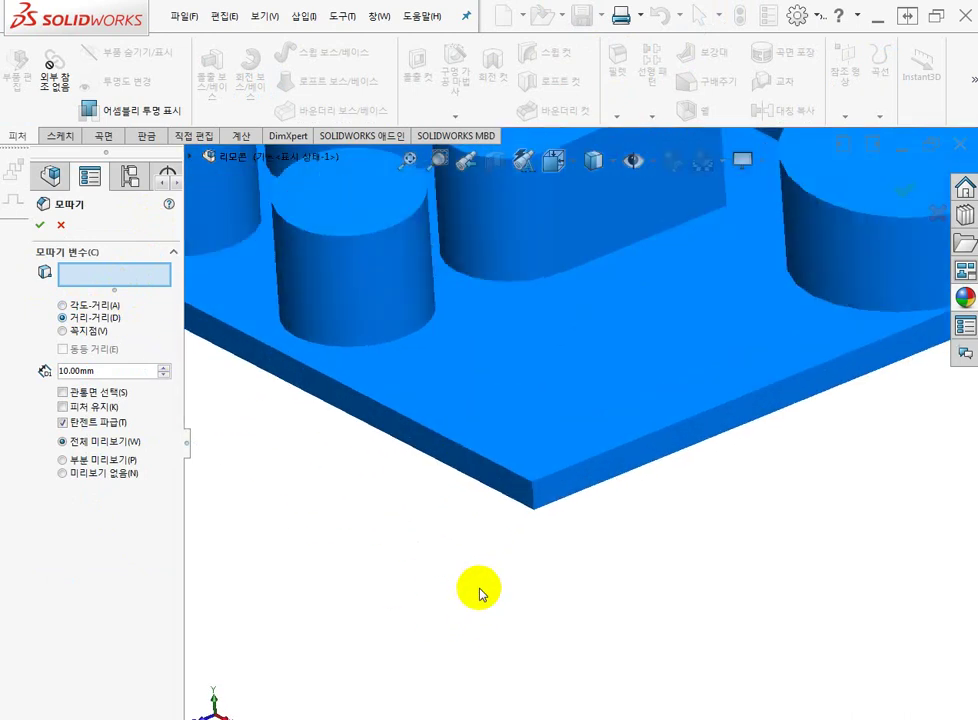
pyautogui.click(533, 496)
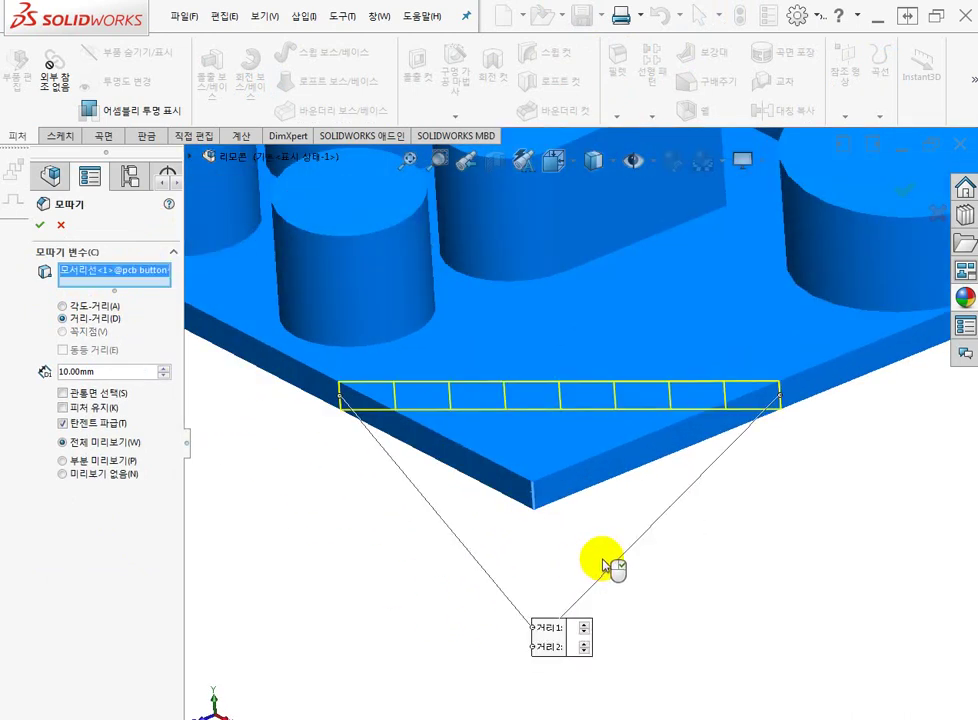
pyautogui.scroll(3, 603, 566)
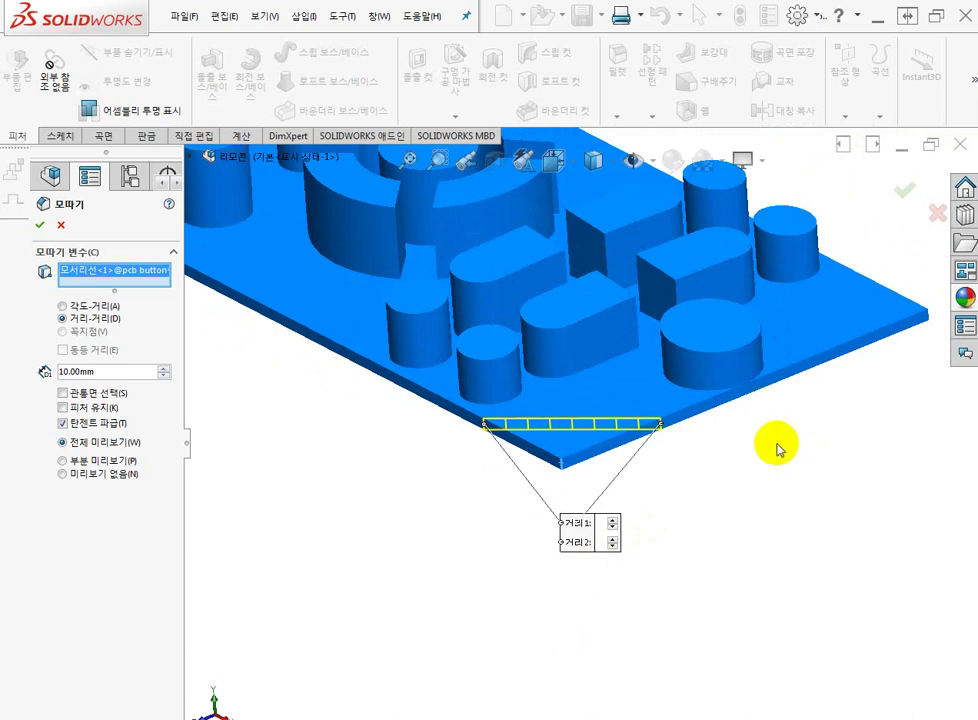
pyautogui.click(928, 318)
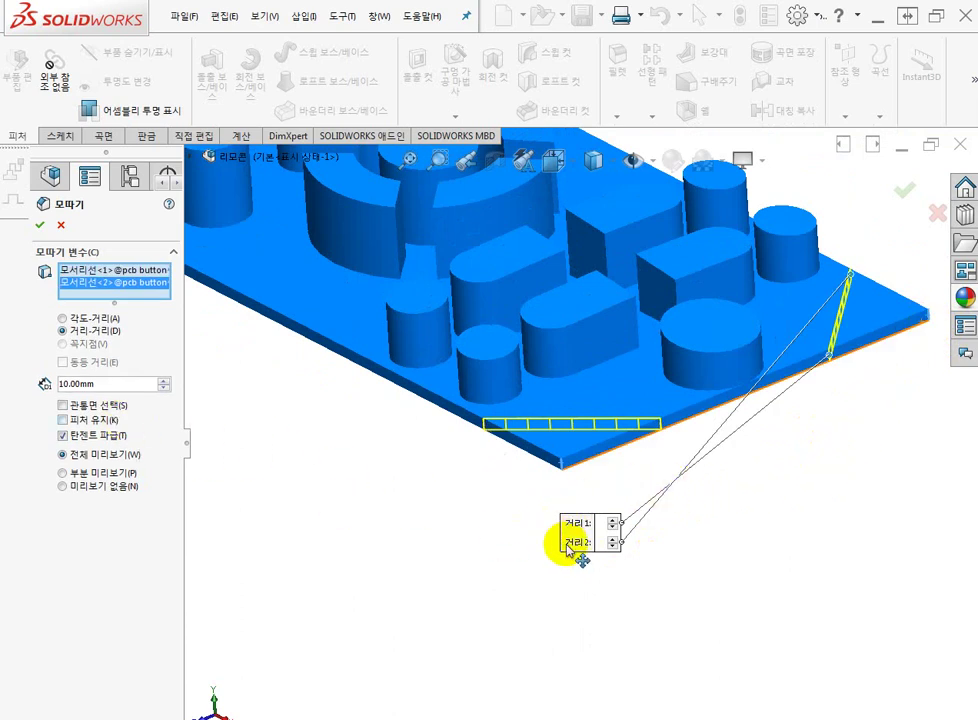
pyautogui.moveTo(562, 540); pyautogui.dragTo(452, 542)
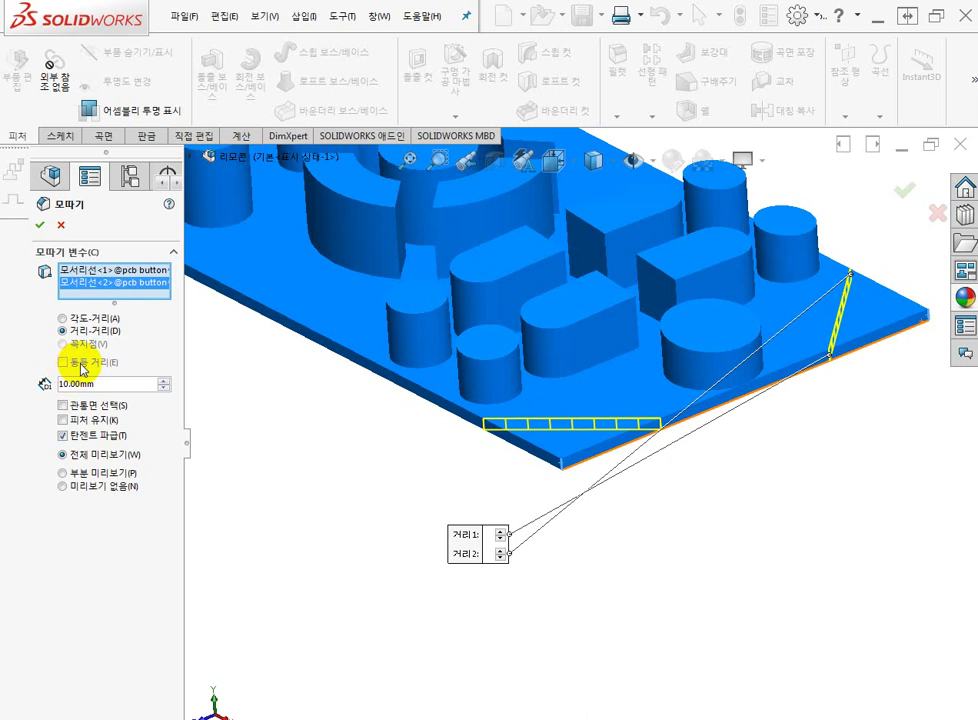
pyautogui.moveTo(385, 466); pyautogui.dragTo(435, 459, button='middle')
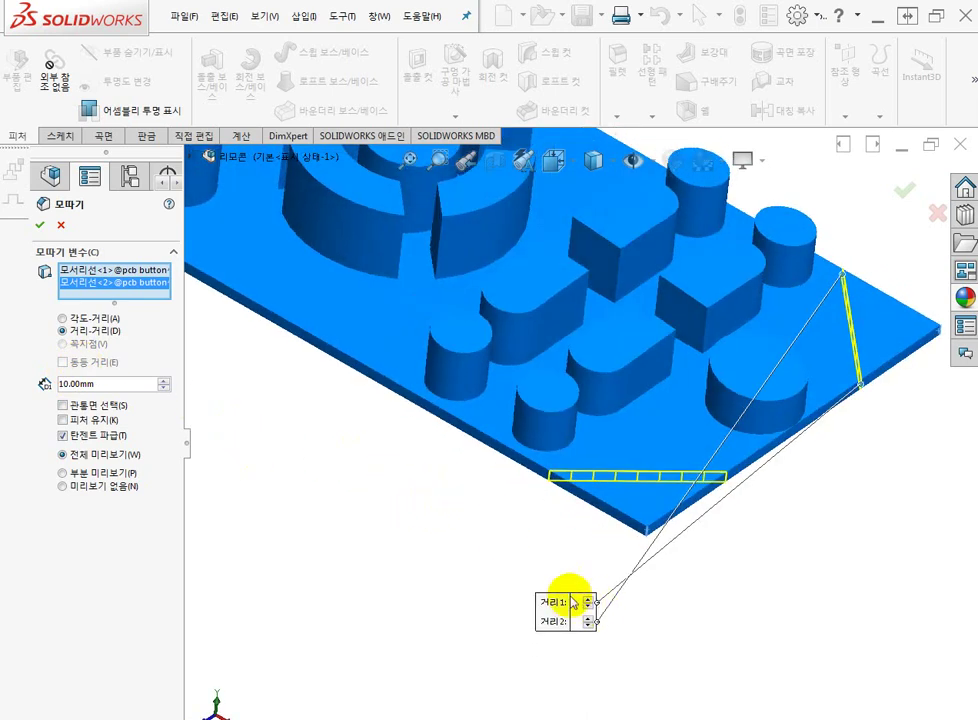
pyautogui.click(265, 487)
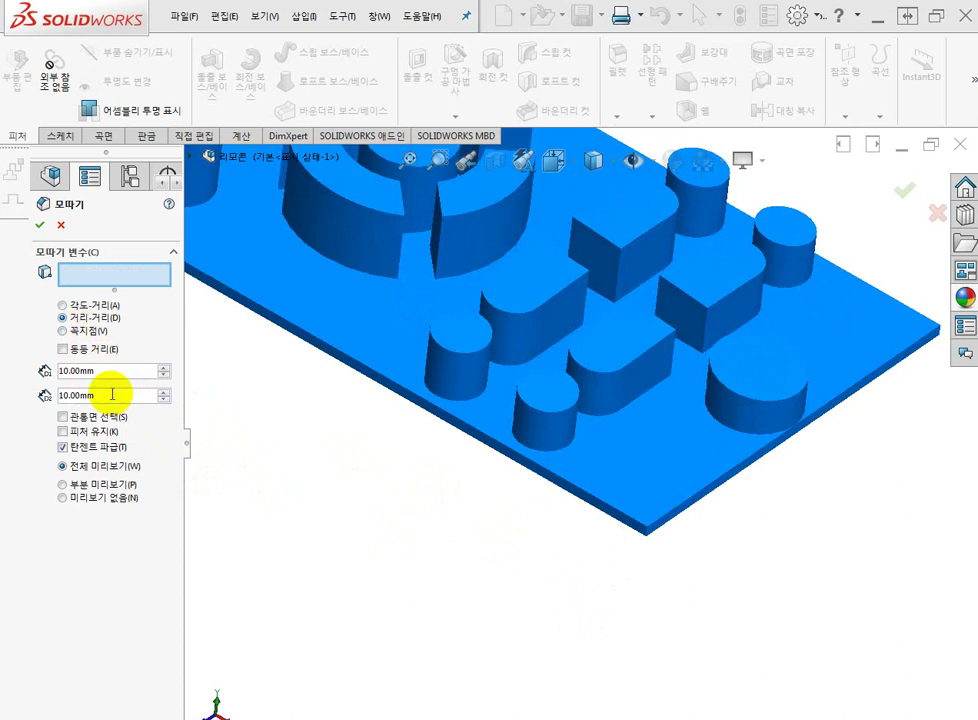
# Chamfer the vertical edge at the plate's interfering corner, 9 mm along the long side and 3 mm along the end
pyautogui.click(109, 395)
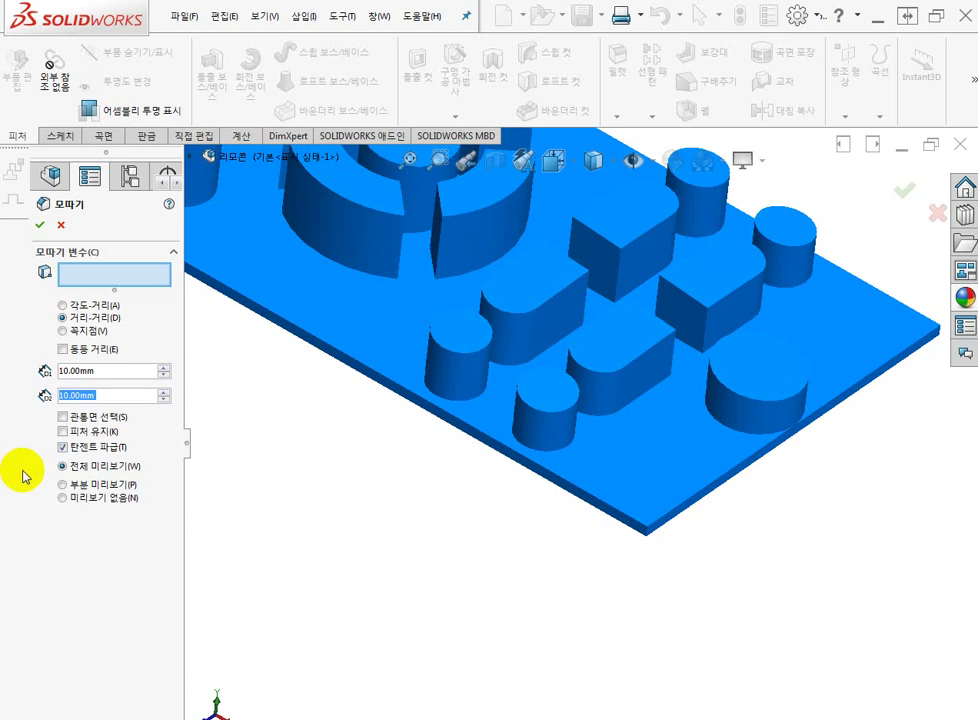
pyautogui.write('3')
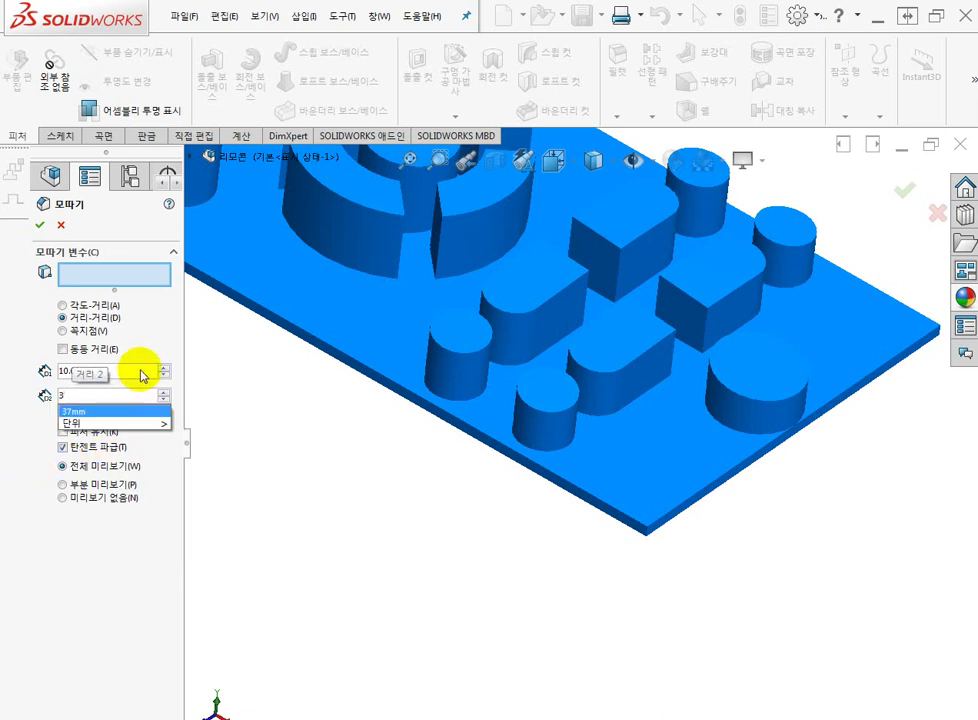
pyautogui.click(647, 534)
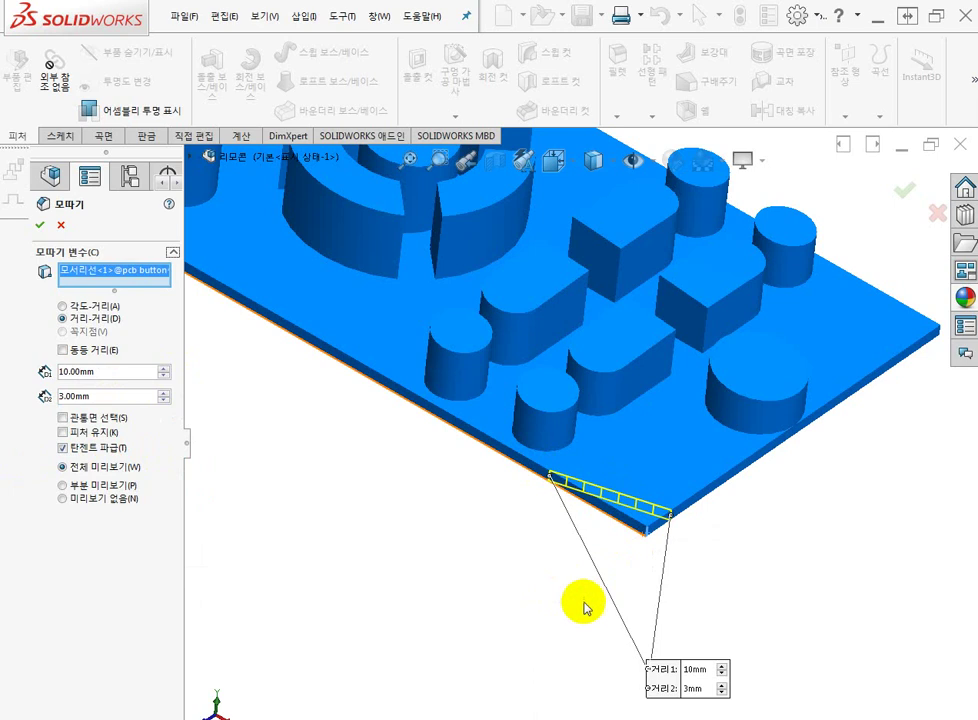
pyautogui.moveTo(675, 563); pyautogui.dragTo(659, 627, button='middle')
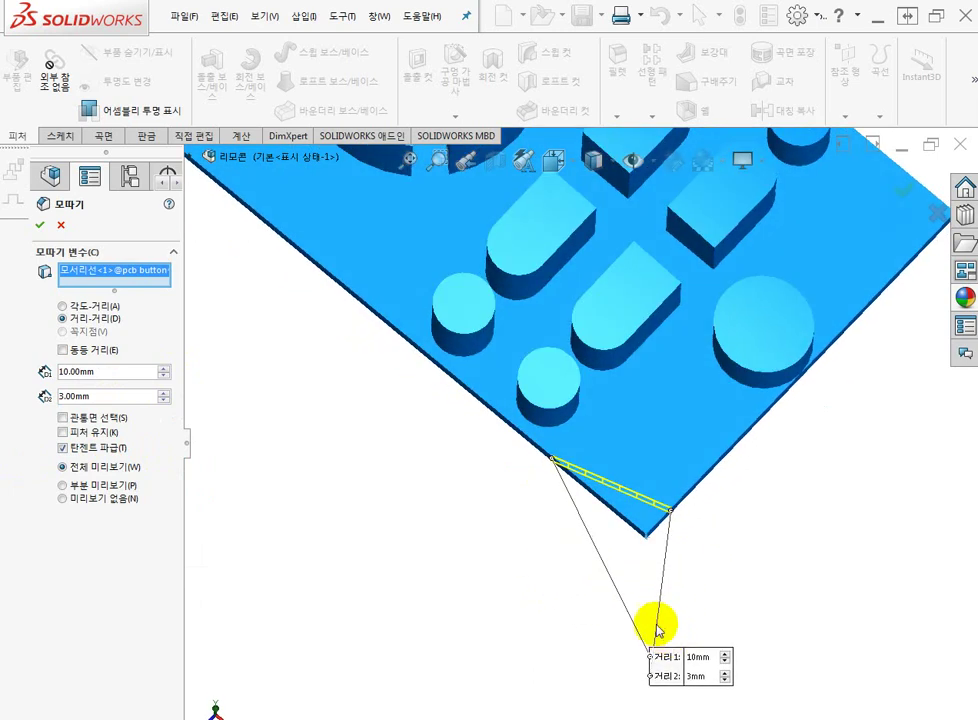
pyautogui.click(709, 662)
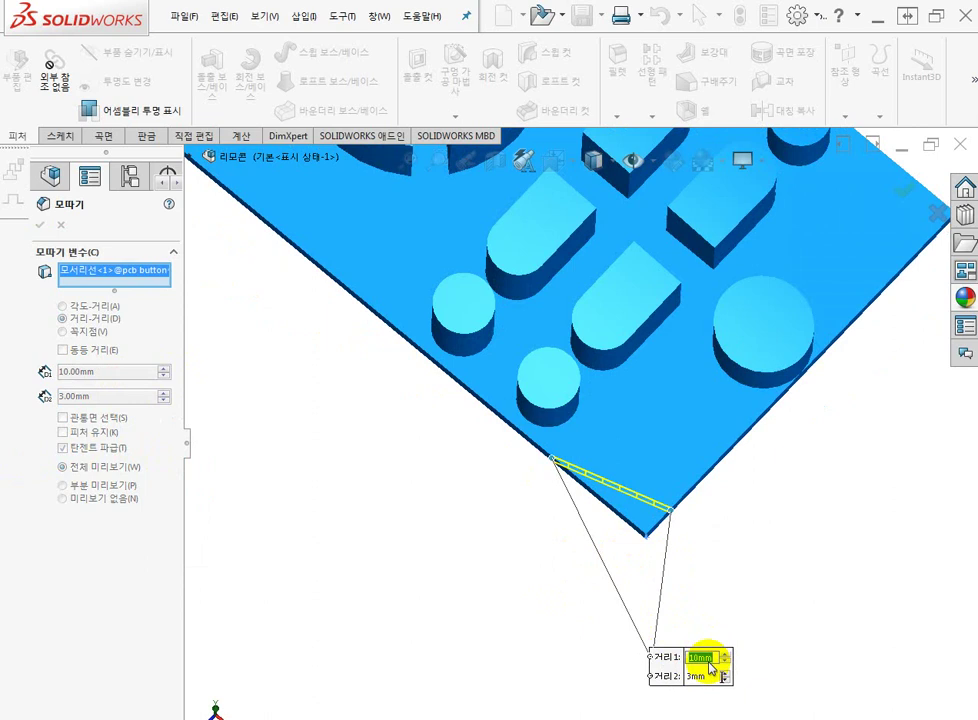
pyautogui.write('9')
pyautogui.press('Return')
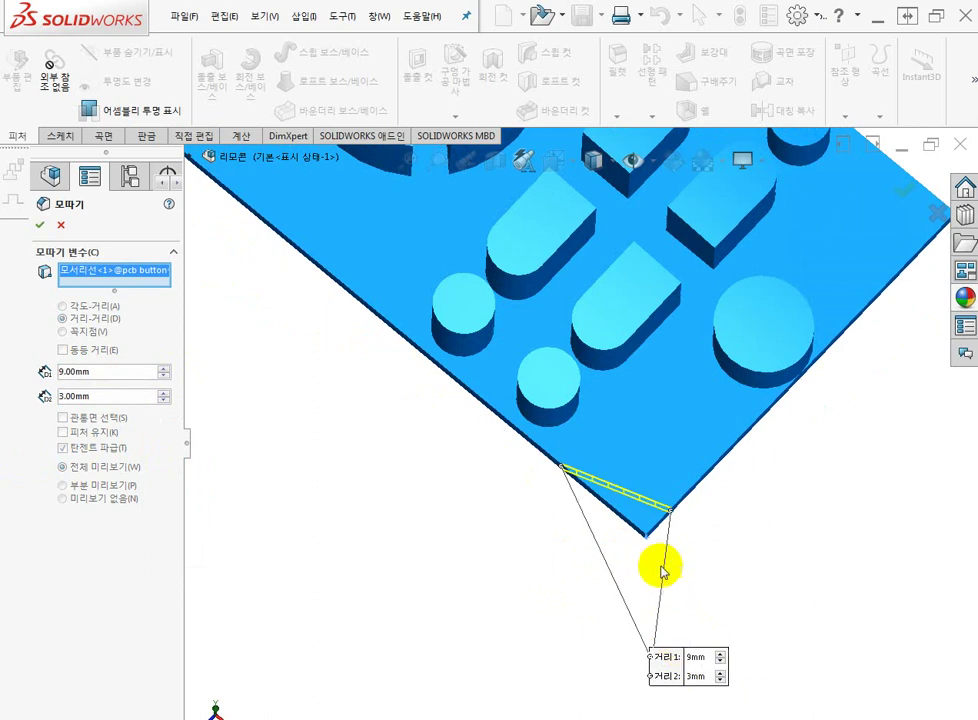
pyautogui.moveTo(749, 580); pyautogui.dragTo(730, 547, button='middle')
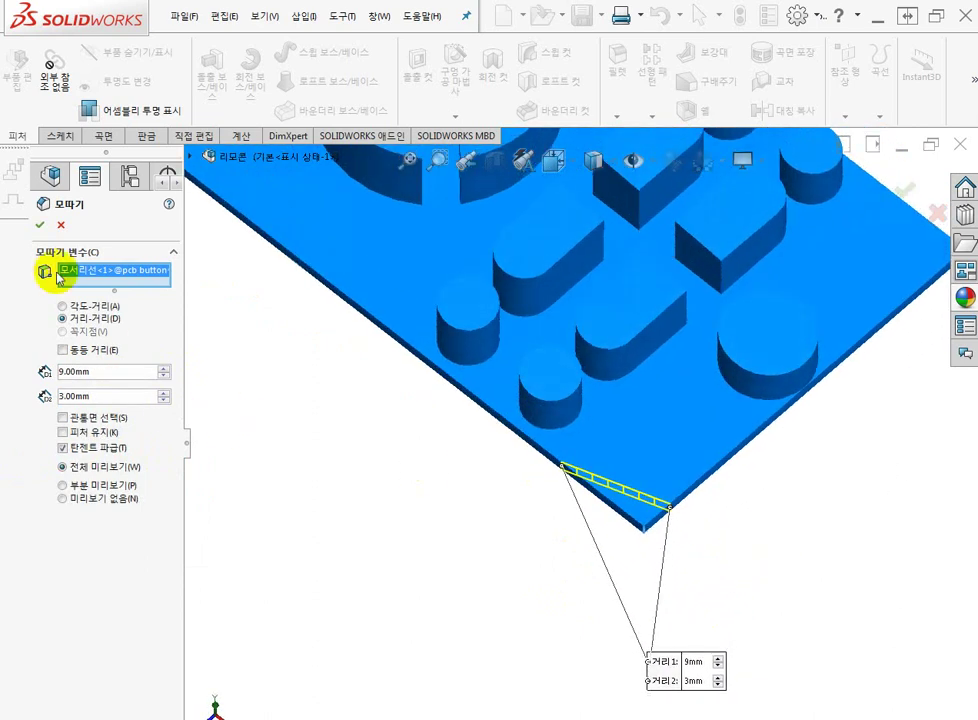
pyautogui.click(40, 224)
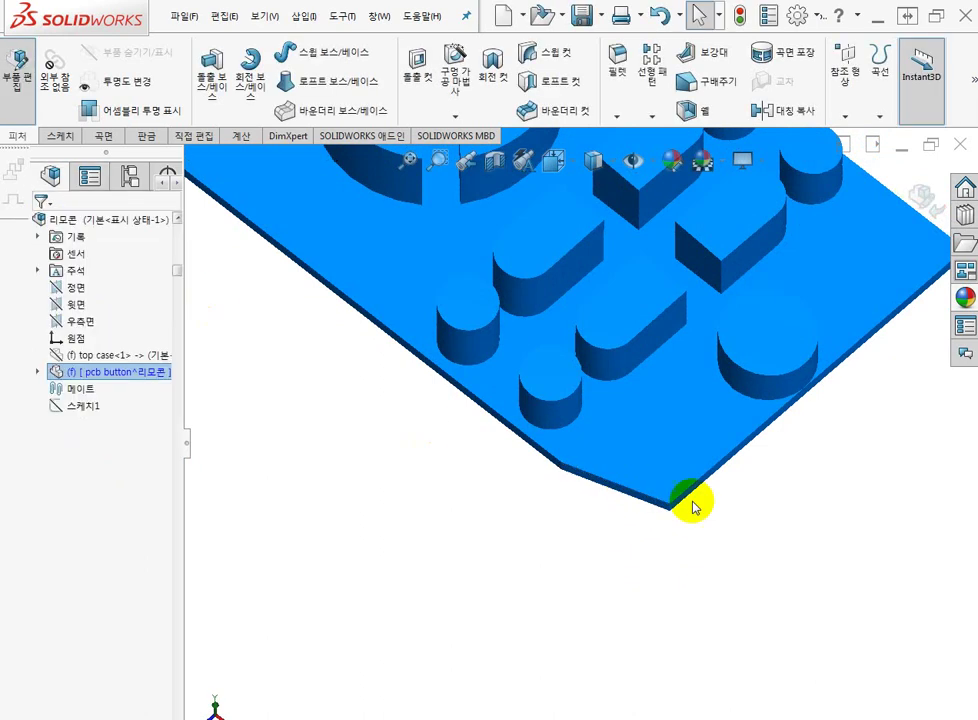
# Chamfer the vertical edge at the plate's other narrow-end corner, 3 mm along the end and 9 mm along the long side
pyautogui.moveTo(814, 454); pyautogui.dragTo(684, 356, button='middle')
pyautogui.scroll(-2, 678, 413)
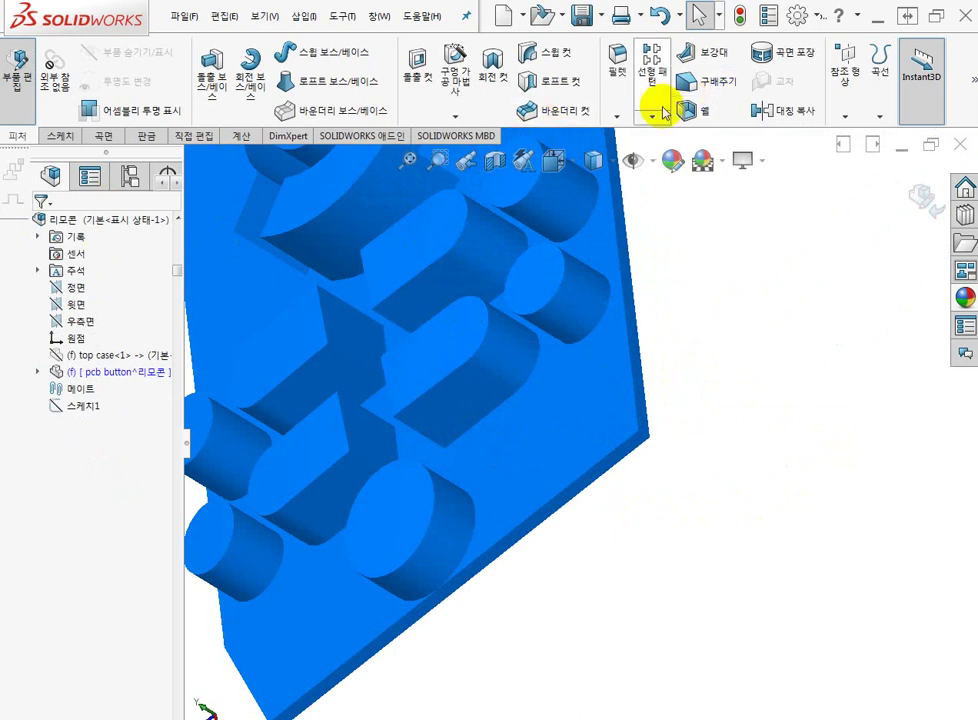
pyautogui.click(618, 118)
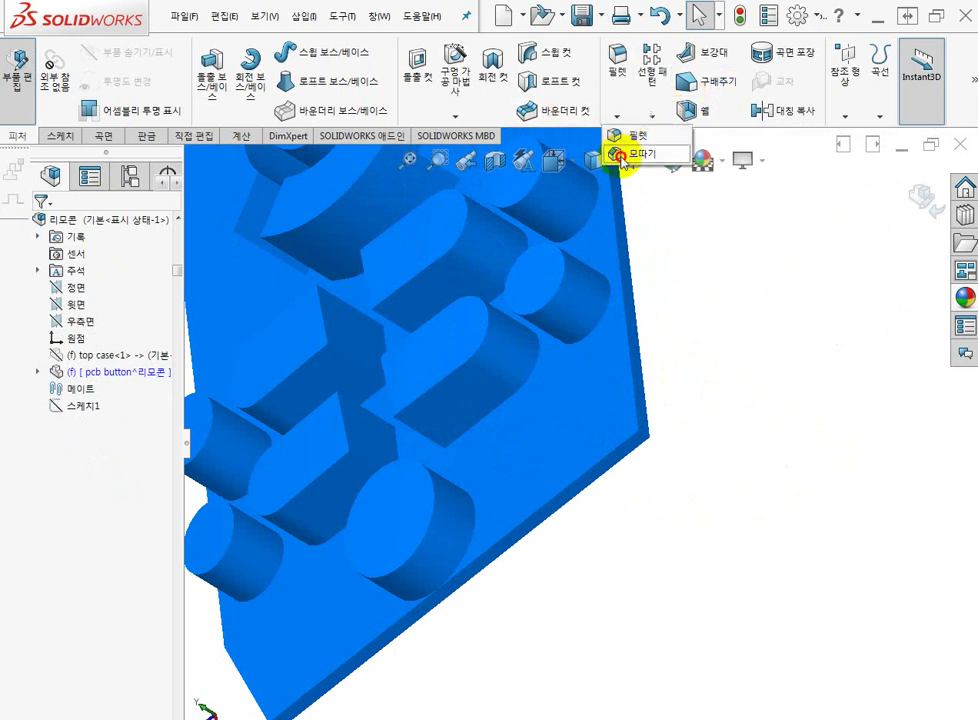
pyautogui.click(622, 155)
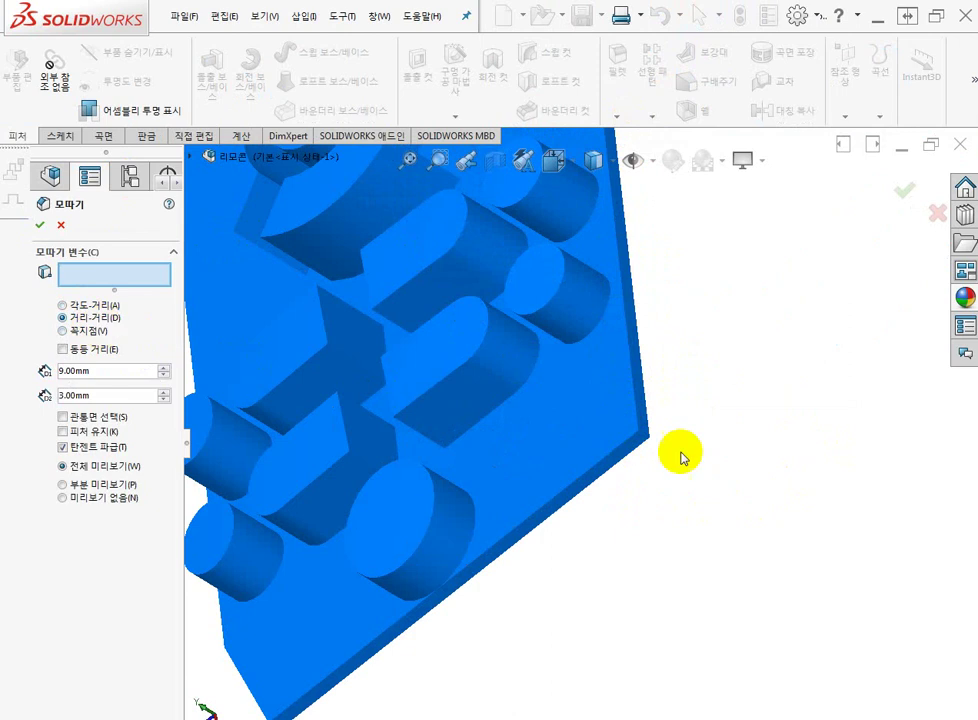
pyautogui.click(645, 438)
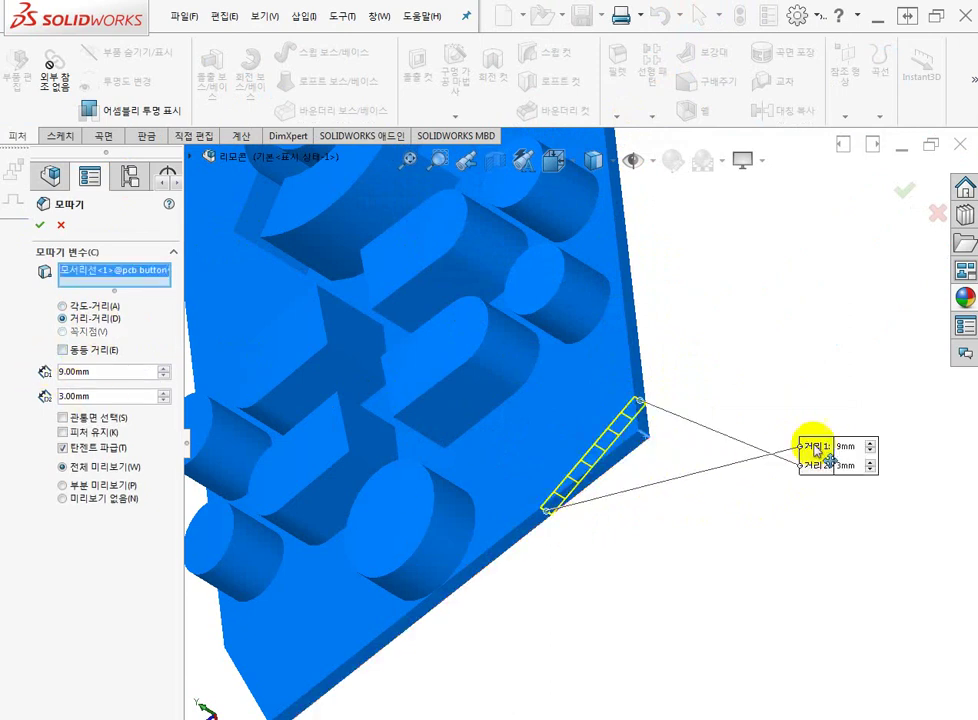
pyautogui.click(845, 447)
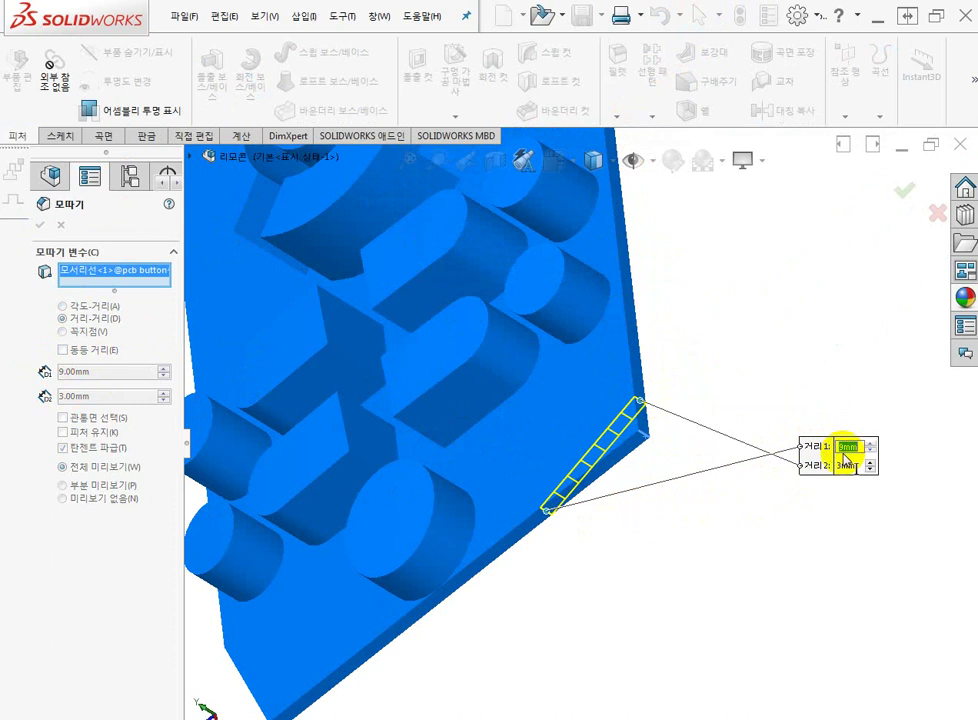
pyautogui.write('3')
pyautogui.click(845, 467)
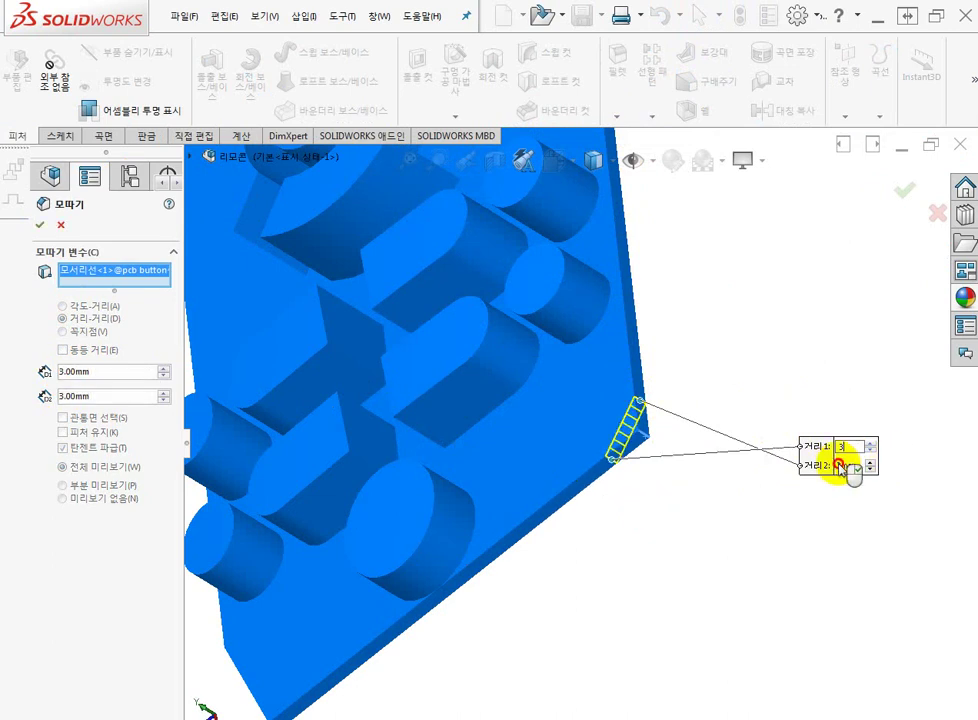
pyautogui.click(845, 467)
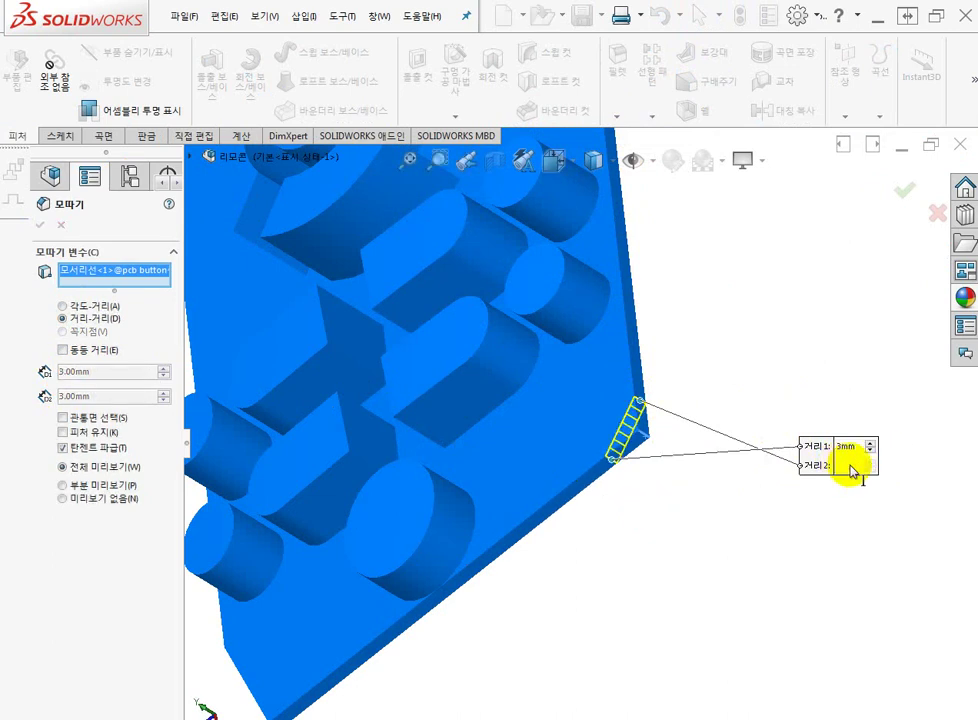
pyautogui.click(845, 467)
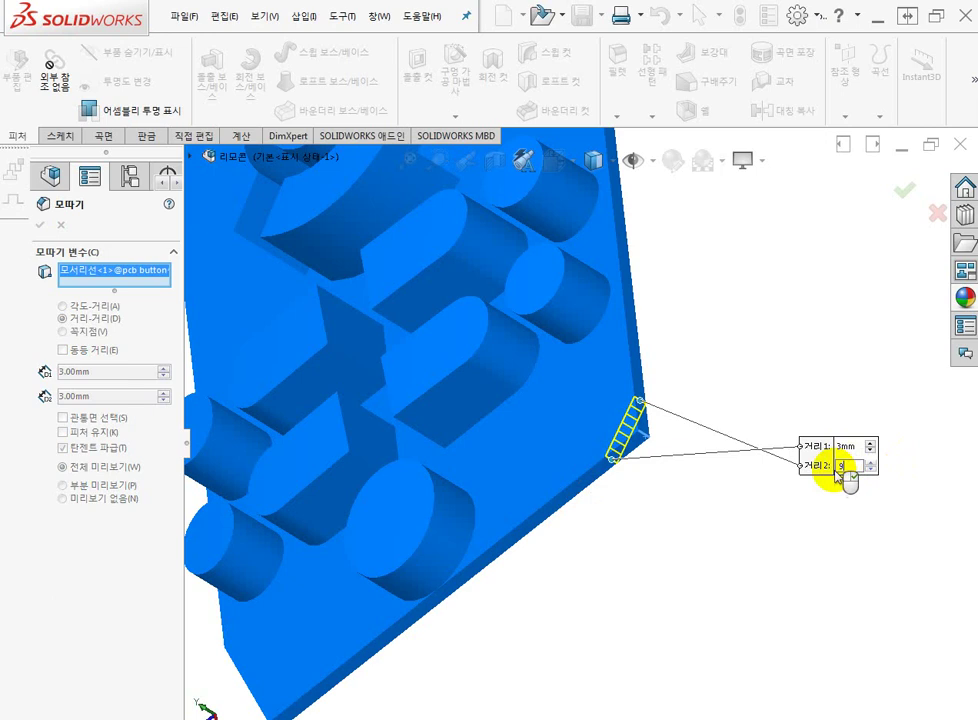
pyautogui.write('9')
pyautogui.press('Return')
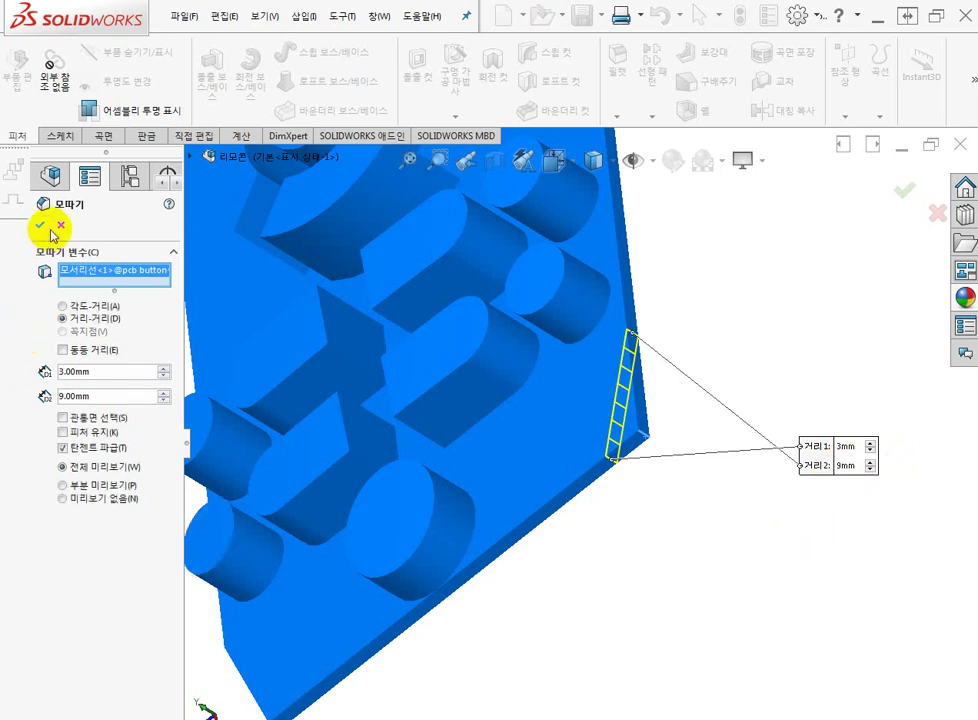
pyautogui.click(40, 228)
# Inspect both chamfered corners at the pcb button plate's narrow end from above and at an angle
pyautogui.moveTo(565, 565); pyautogui.dragTo(483, 600, button='middle')
pyautogui.scroll(-3, 470, 600)
pyautogui.scroll(6, 450, 605)
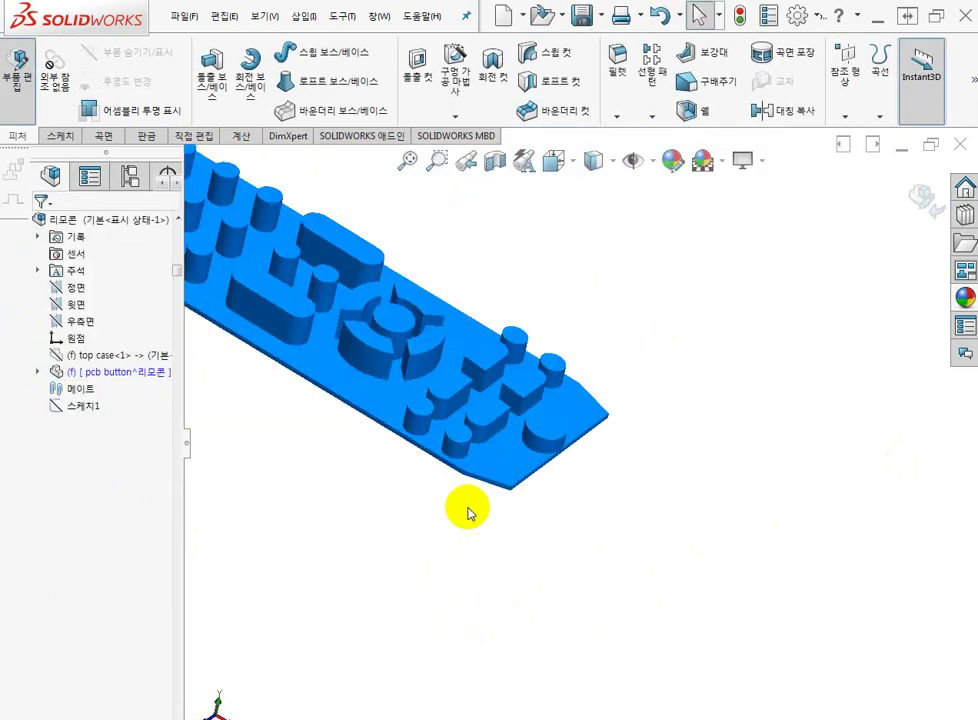
pyautogui.moveTo(465, 509); pyautogui.dragTo(484, 562, button='middle')
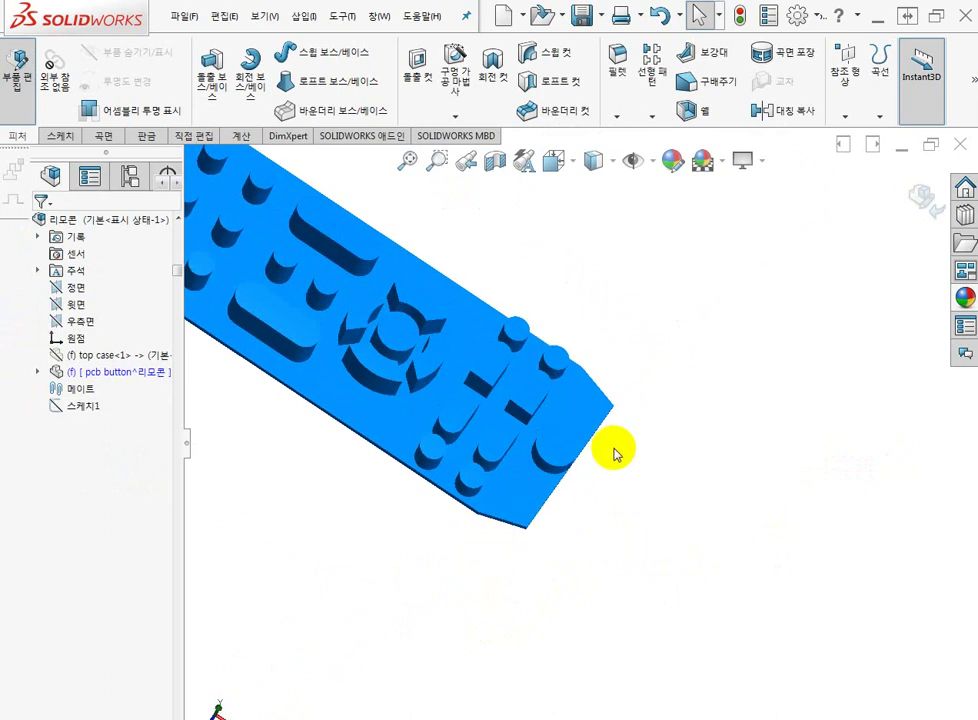
pyautogui.moveTo(613, 452)
pyautogui.mouseDown(button='middle')
pyautogui.moveTo(581, 494)
pyautogui.moveTo(594, 484)
pyautogui.mouseUp(button='middle')
pyautogui.click(610, 410)
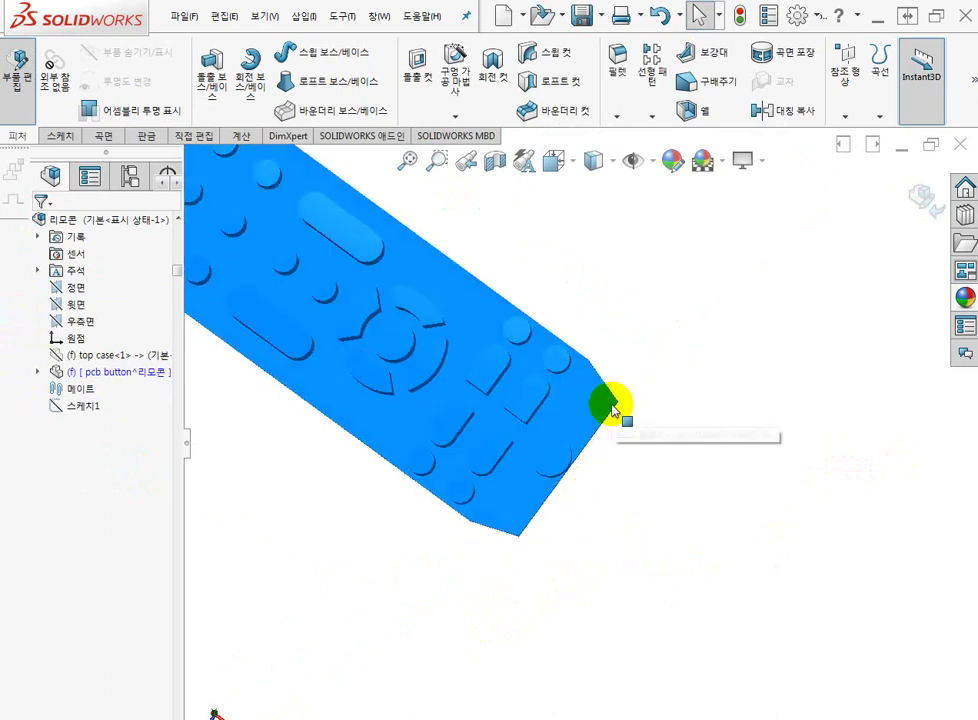
pyautogui.moveTo(419, 568); pyautogui.dragTo(426, 478, button='middle')
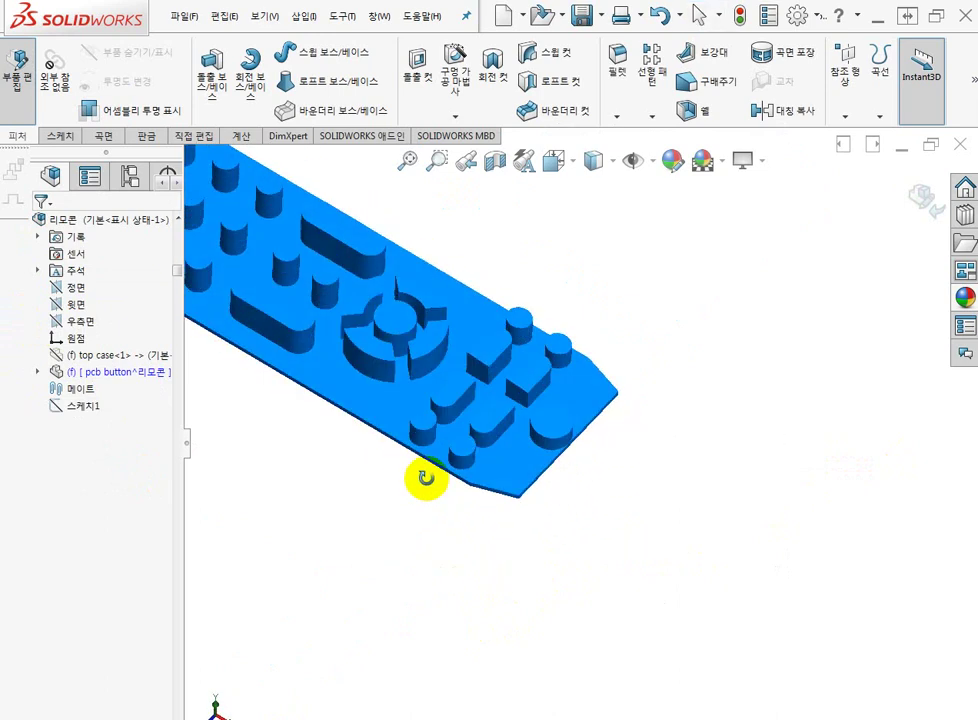
pyautogui.scroll(5, 418, 483)
pyautogui.moveTo(367, 454); pyautogui.dragTo(365, 402, button='middle')
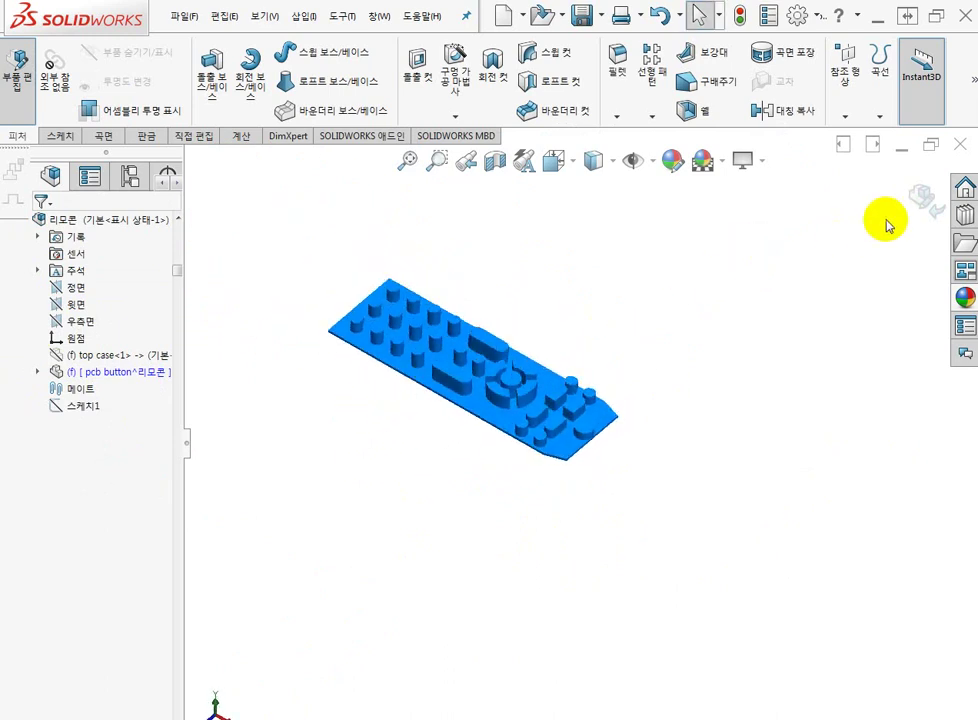
# Finish editing the pcb button part and show the top case again in the assembly
pyautogui.click(916, 200)
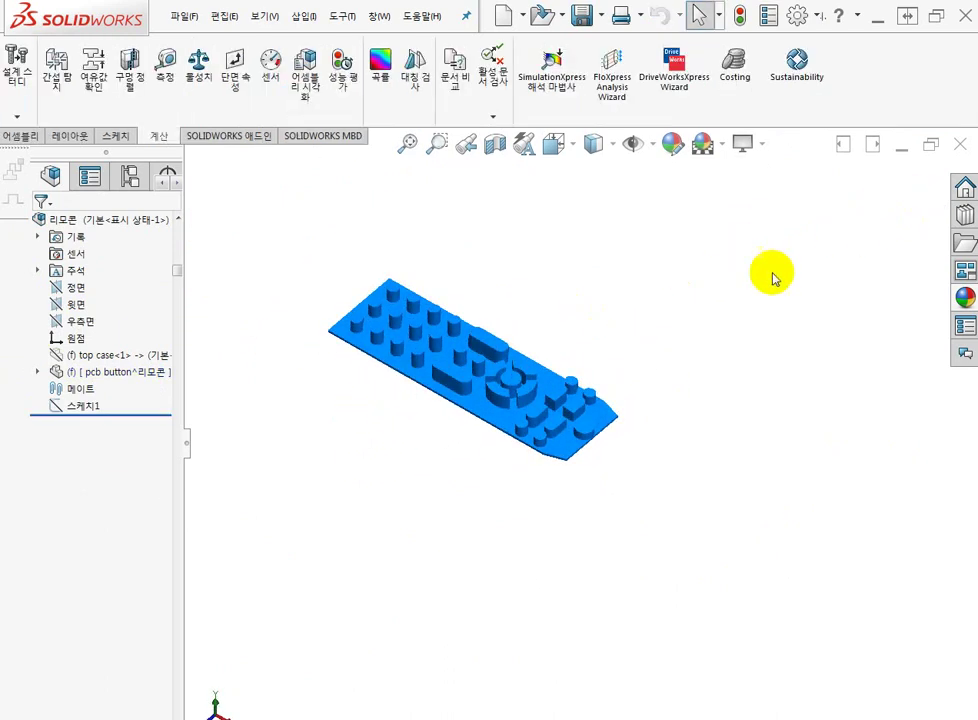
pyautogui.click(87, 358)
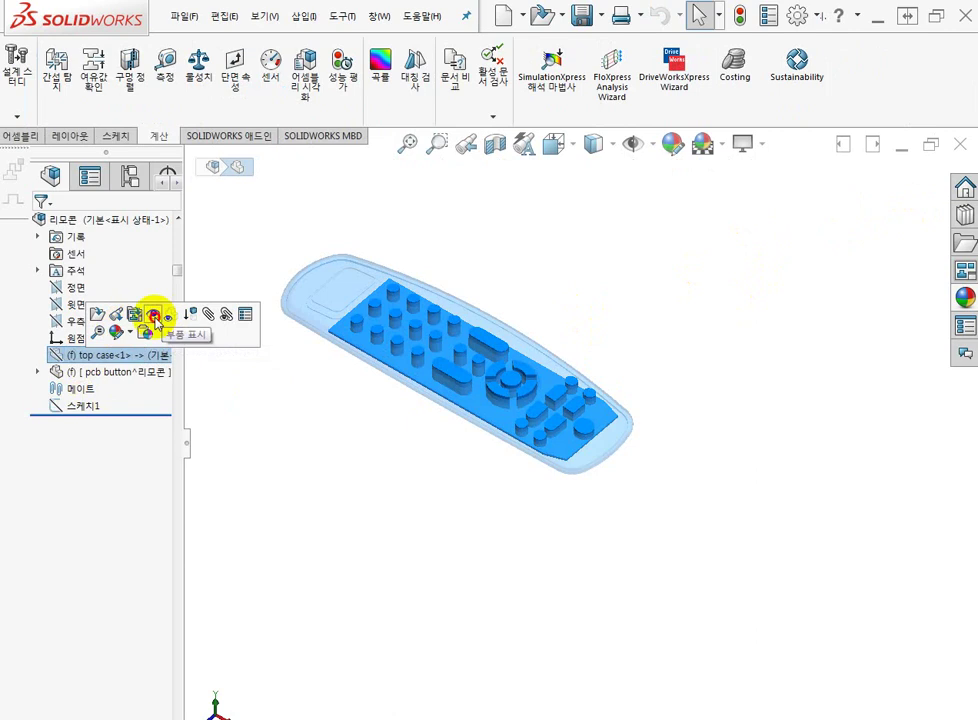
pyautogui.click(157, 321)
pyautogui.scroll(-3, 289, 324)
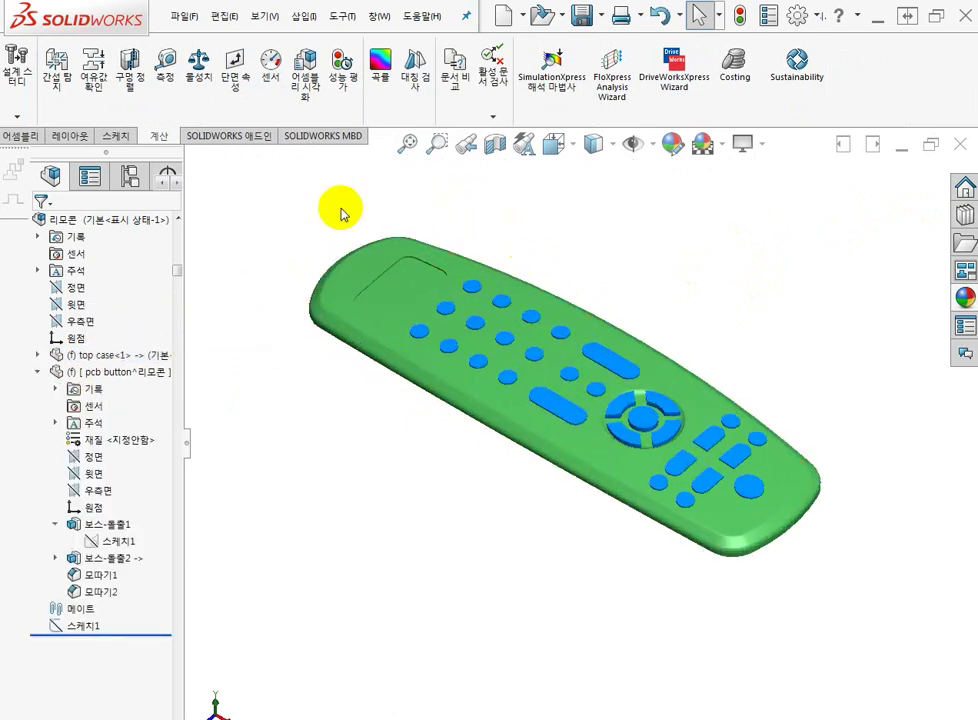
# Check the whole assembly for interference, examine the plate's fit from the underside and top, and close the check
pyautogui.click(58, 80)
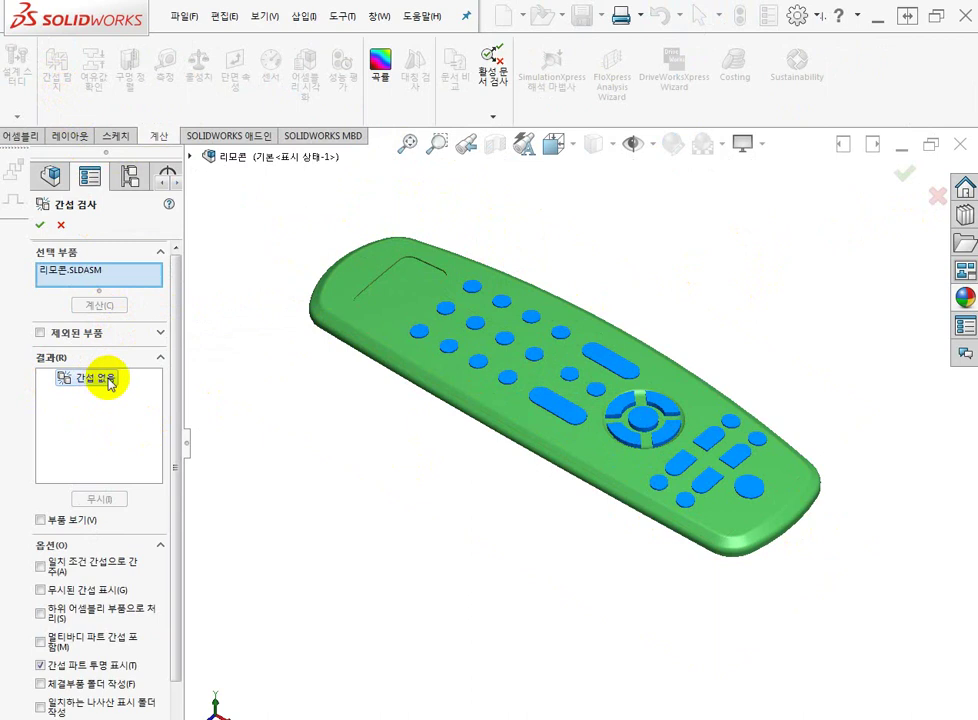
pyautogui.moveTo(648, 572); pyautogui.dragTo(849, 245, button='middle')
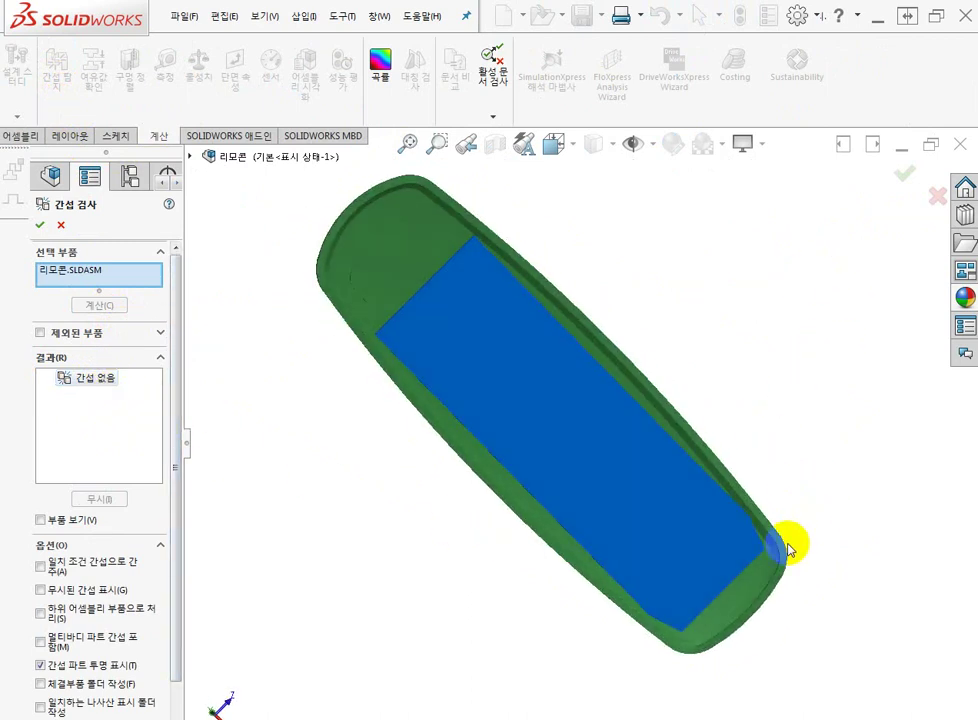
pyautogui.scroll(3, 780, 565)
pyautogui.scroll(-3, 673, 518)
pyautogui.scroll(-5, 673, 518)
pyautogui.moveTo(622, 400); pyautogui.dragTo(498, 458, button='middle')
pyautogui.scroll(5, 519, 443)
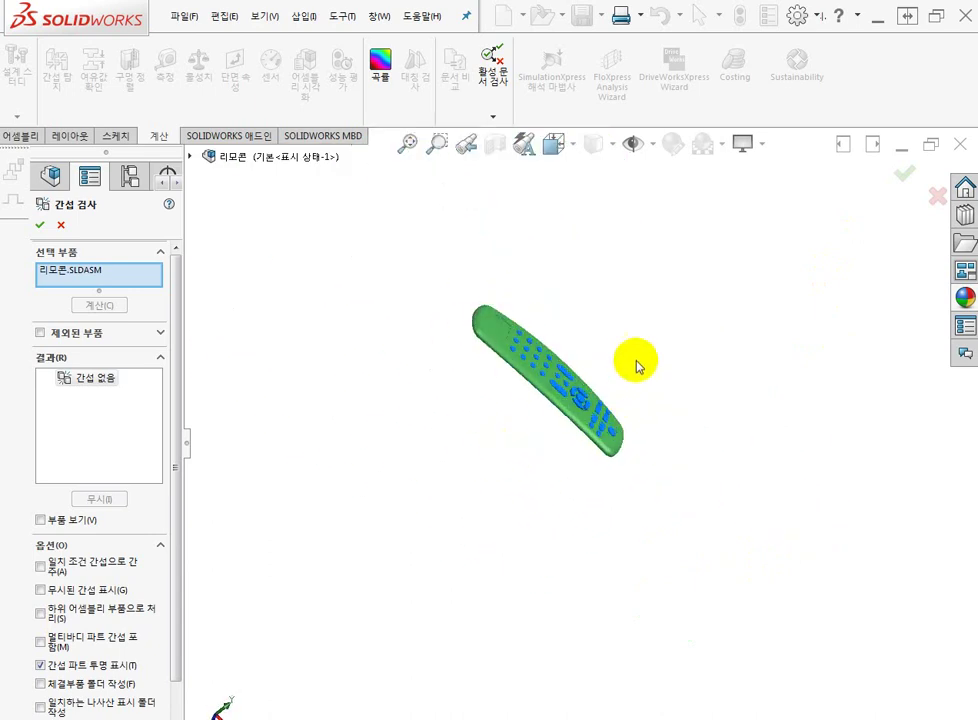
pyautogui.moveTo(635, 365); pyautogui.dragTo(600, 375, button='middle')
pyautogui.scroll(-4, 565, 368)
pyautogui.moveTo(670, 443); pyautogui.dragTo(650, 406, button='middle')
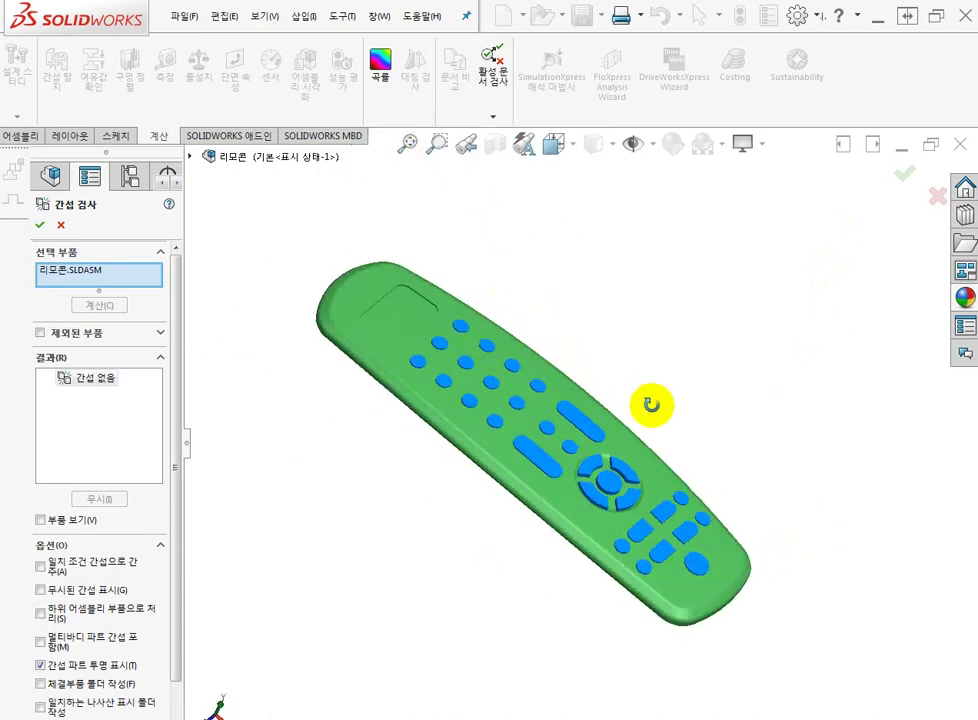
pyautogui.click(39, 226)
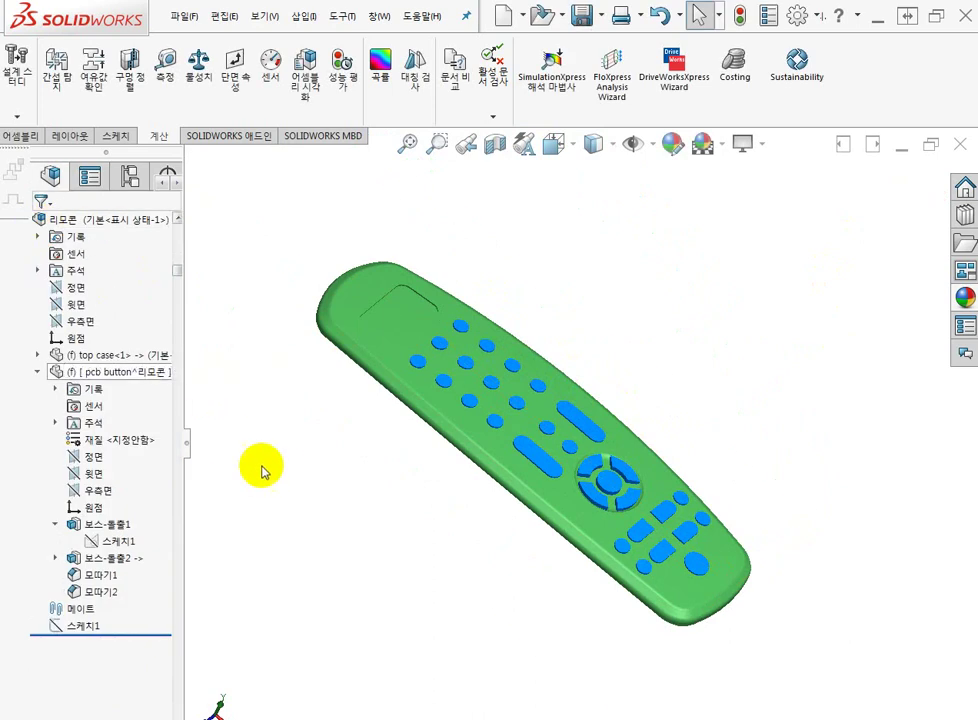